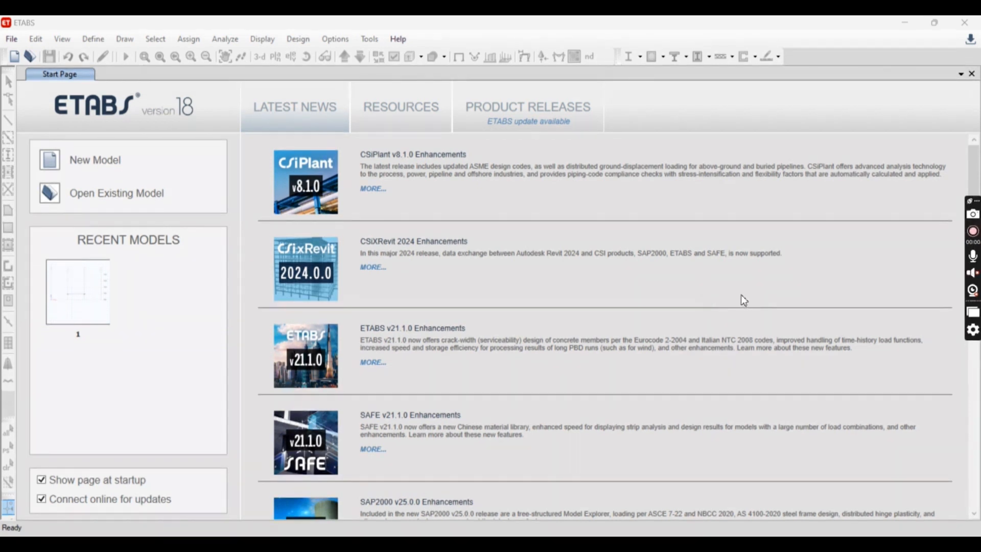
Create a new model using built-in settings with Metric SI units, Indian steel sections, IS 800:2007 and IS 456:2000
{"action": "left_click", "coordinate": [92, 163]}
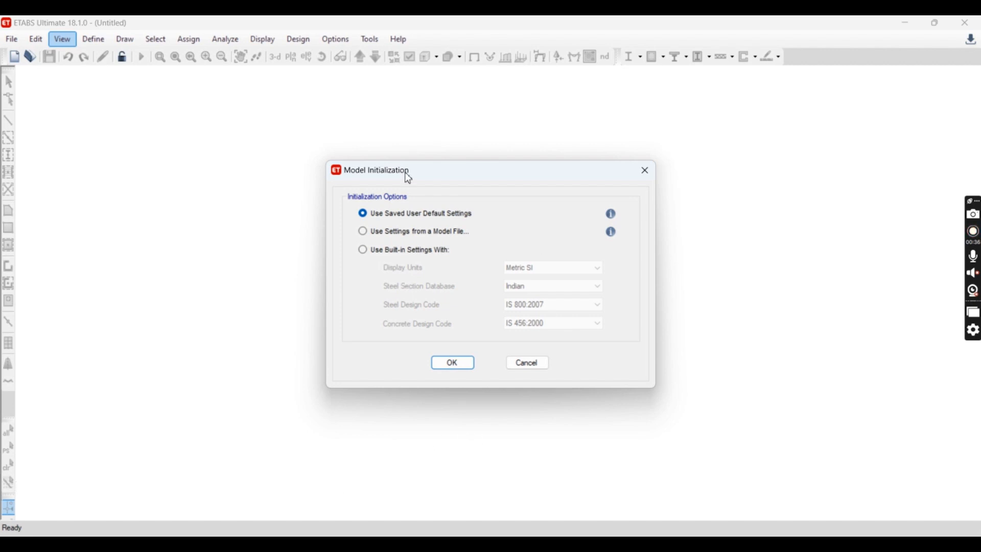
{"action": "left_click_drag", "start_coordinate": [409, 179], "coordinate": [428, 176]}
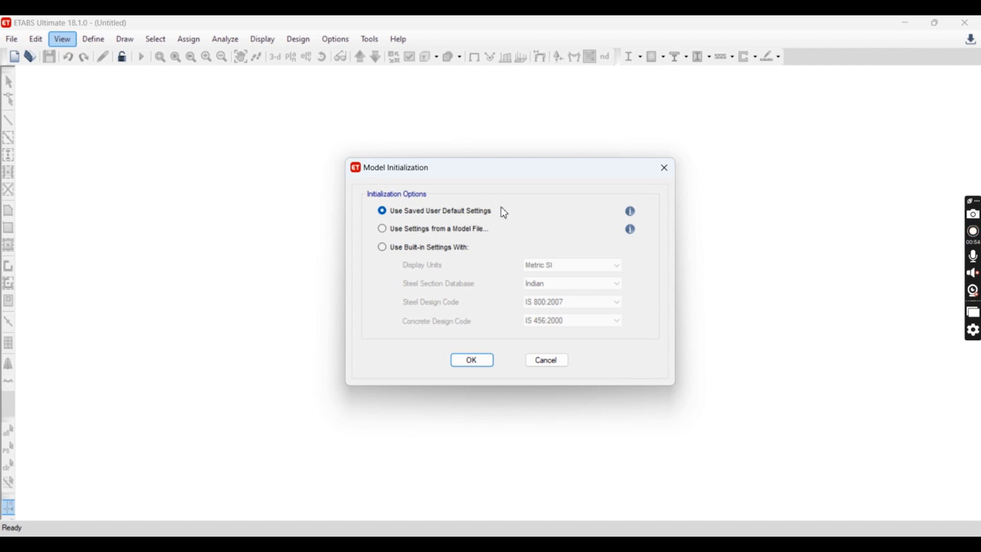
{"action": "left_click_drag", "start_coordinate": [525, 181], "coordinate": [579, 161]}
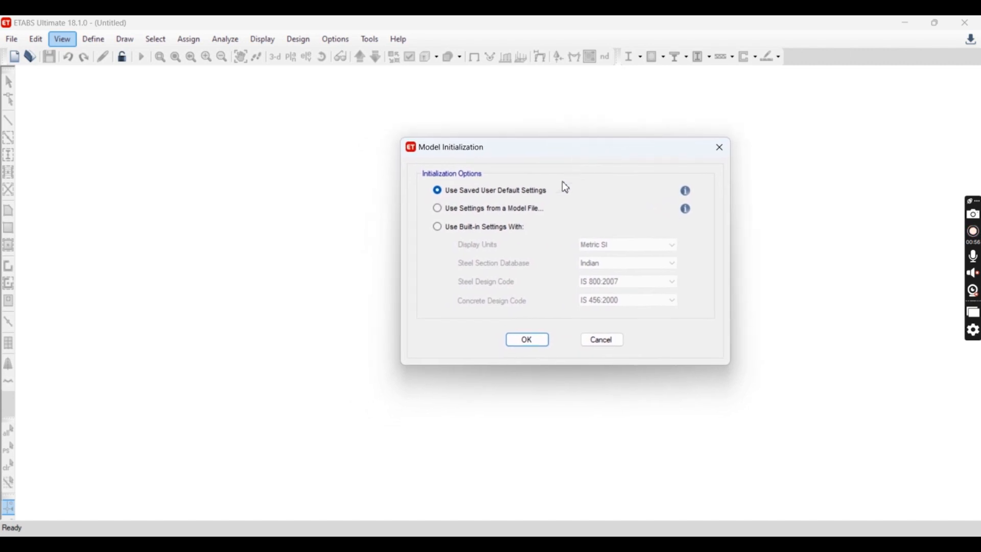
{"action": "left_click", "coordinate": [477, 230]}
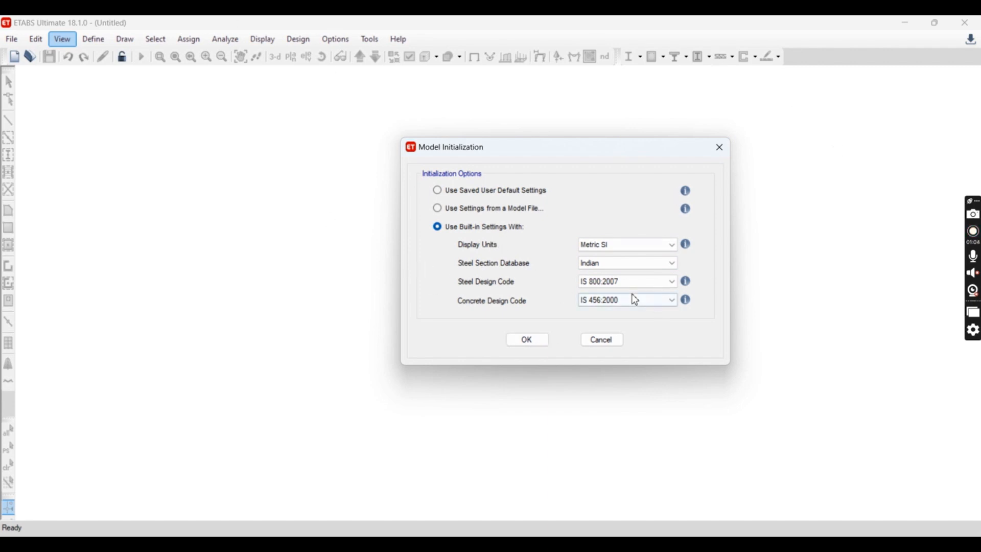
{"action": "left_click", "coordinate": [531, 342]}
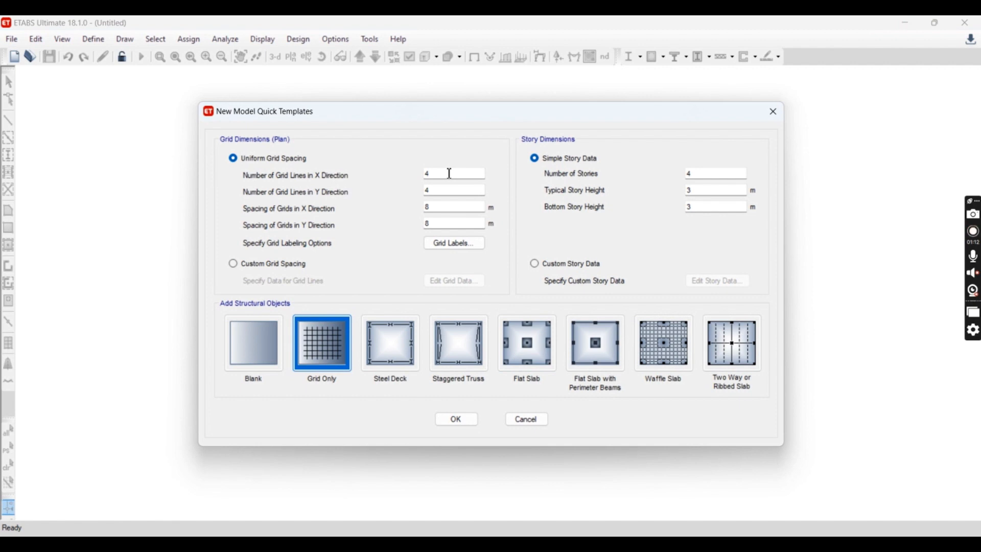
{"action": "left_click", "coordinate": [285, 264]}
{"action": "left_click", "coordinate": [468, 280]}
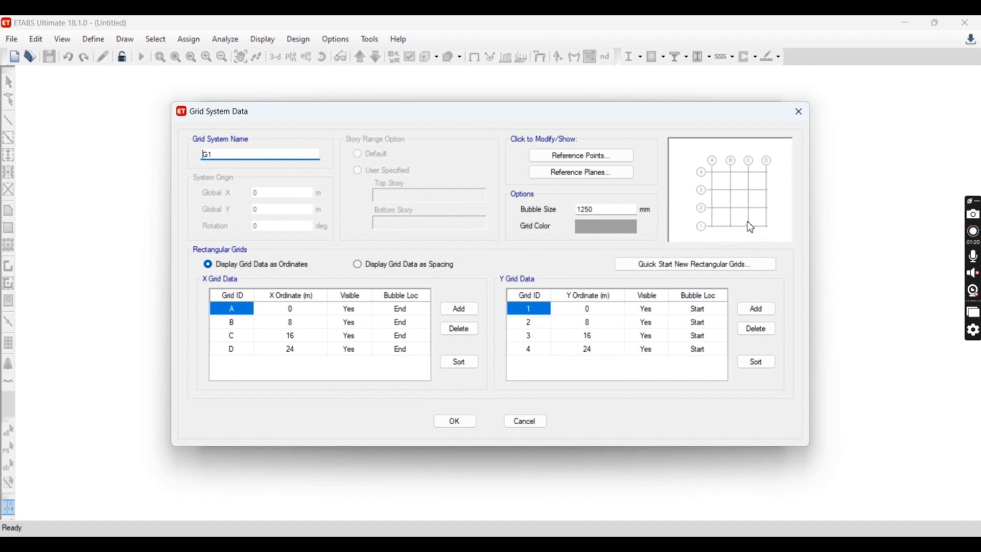
{"action": "left_click", "coordinate": [628, 230]}
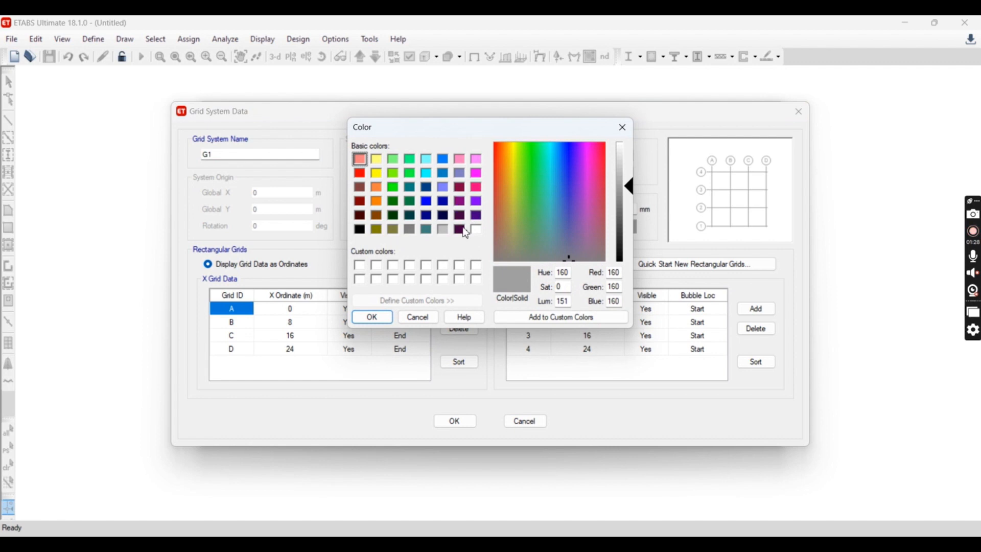
{"action": "left_click", "coordinate": [361, 231]}
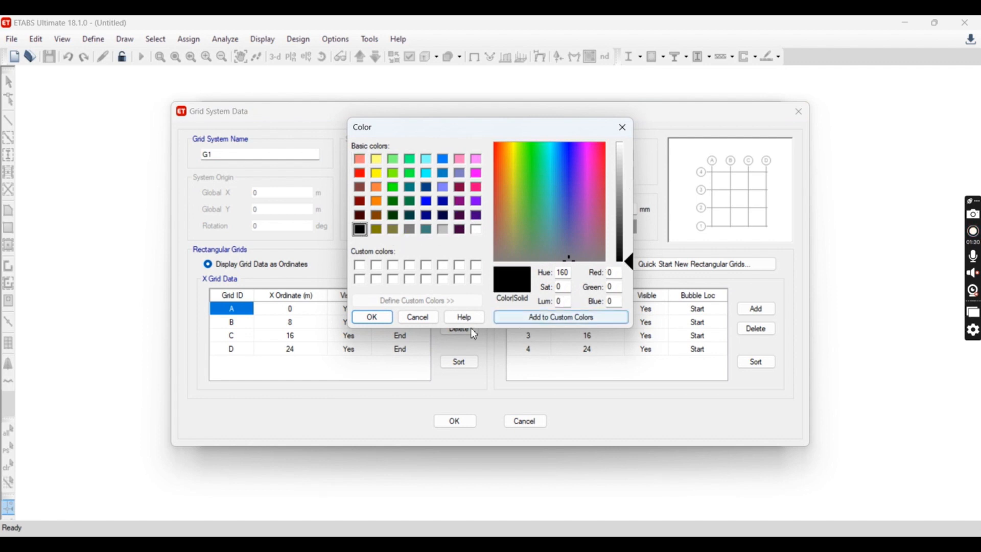
{"action": "left_click", "coordinate": [372, 317]}
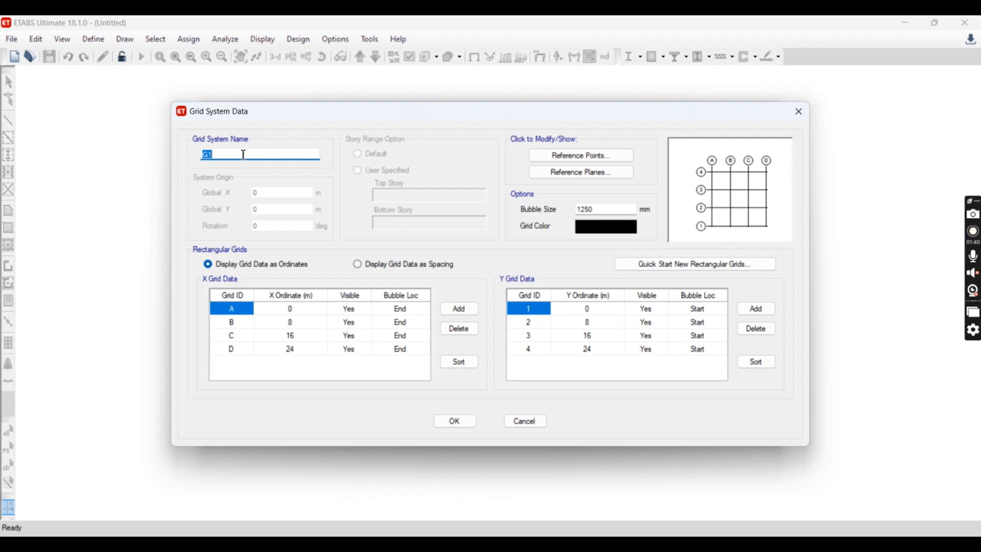
{"action": "left_click_drag", "start_coordinate": [399, 115], "coordinate": [436, 90]}
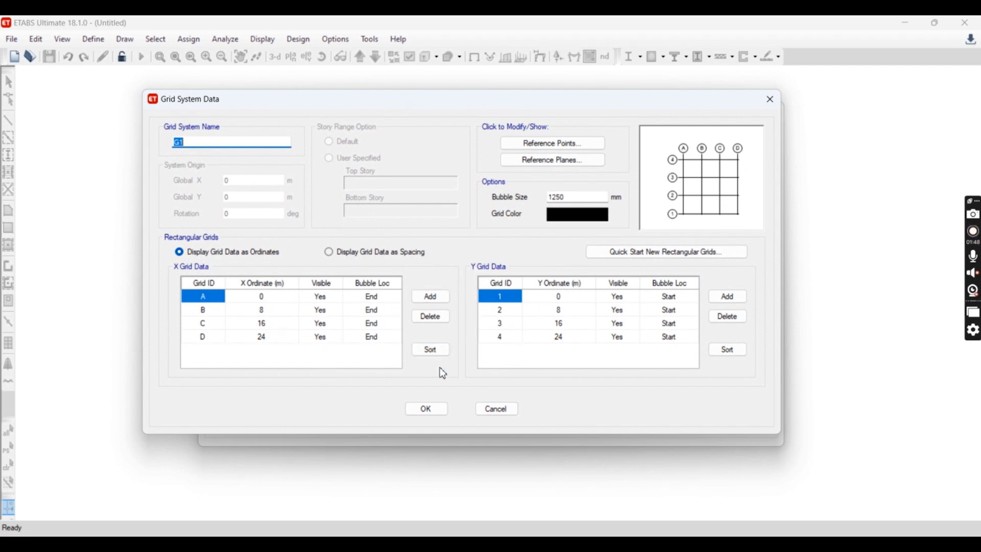
{"action": "left_click", "coordinate": [486, 408]}
{"action": "left_click", "coordinate": [266, 159]}
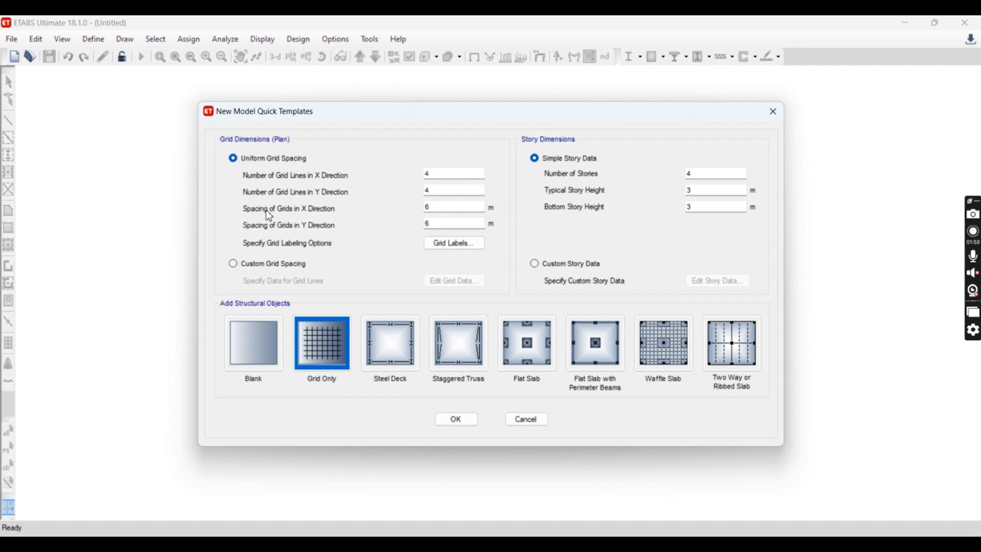
Set the uniform grid to 5 grid lines in both X and Y directions, spaced 3 m each way
{"action": "left_click", "coordinate": [444, 206]}
{"action": "left_click_drag", "start_coordinate": [444, 207], "coordinate": [419, 215]}
{"action": "type", "text": "3"}
{"action": "double_click", "coordinate": [437, 222]}
{"action": "type", "text": "3"}
{"action": "left_click_drag", "start_coordinate": [435, 193], "coordinate": [404, 192]}
{"action": "type", "text": "5"}
{"action": "double_click", "coordinate": [431, 175]}
{"action": "type", "text": "5"}
Set the bottom story height to 3.5 m and the number of stories to 6, and create the grid-only model
{"action": "left_click", "coordinate": [696, 207]}
{"action": "type", "text": ".55"}
{"action": "key", "text": "BackSpace"}
{"action": "left_click_drag", "start_coordinate": [707, 175], "coordinate": [609, 179]}
{"action": "left_click", "coordinate": [457, 423]}
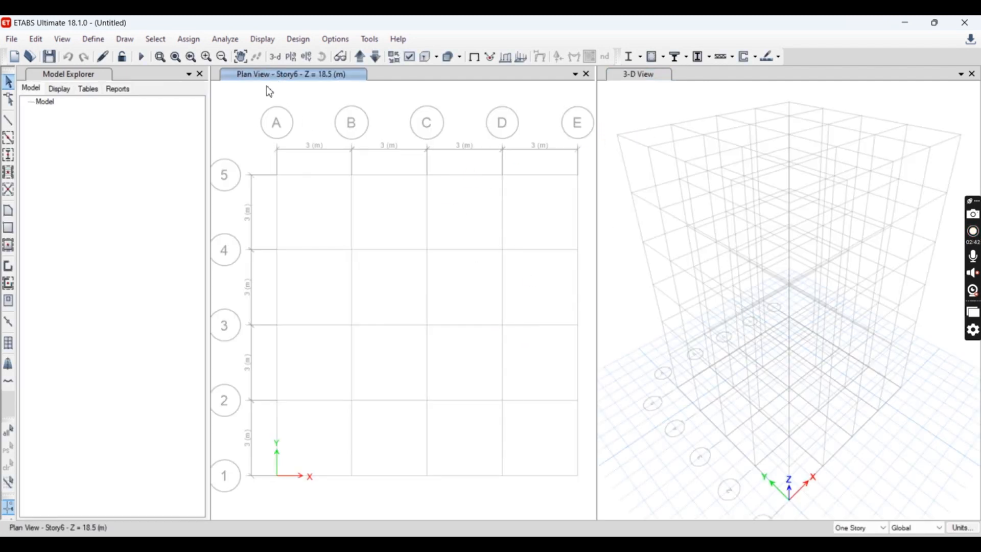
{"action": "left_click", "coordinate": [638, 115]}
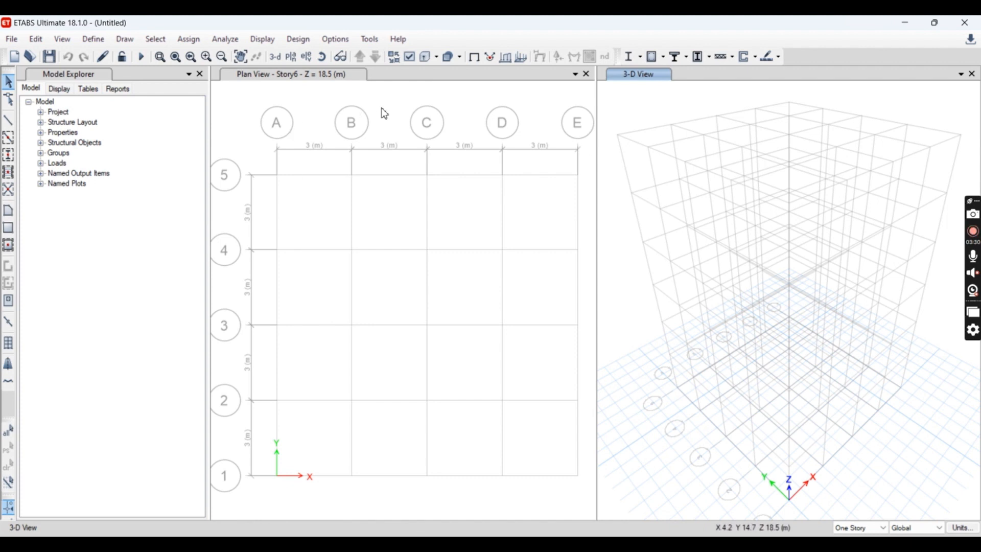
{"action": "left_click", "coordinate": [379, 106]}
{"action": "left_click", "coordinate": [636, 129]}
{"action": "left_click", "coordinate": [380, 130]}
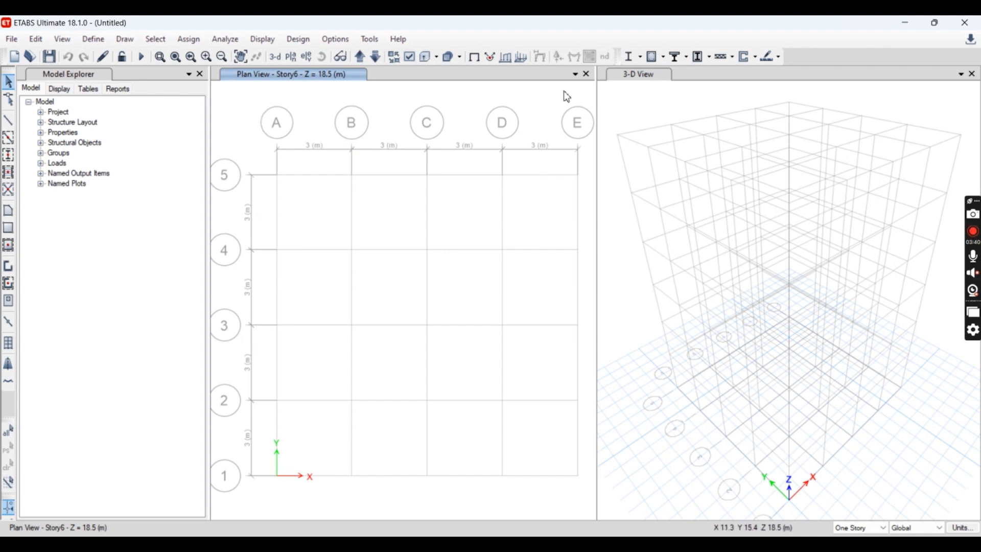
Add a new view window below the plan view and set it to the elevation at grid line A
{"action": "left_click", "coordinate": [575, 74]}
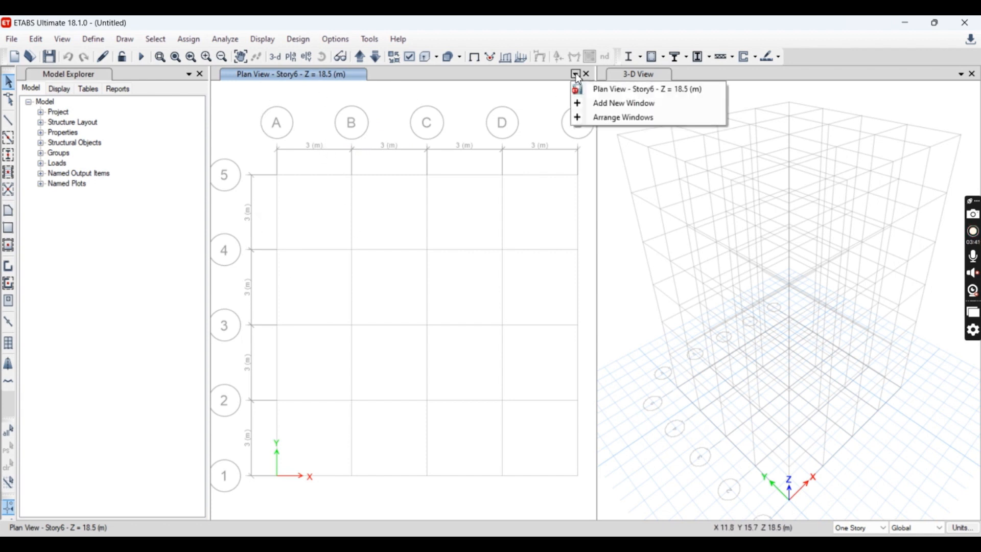
{"action": "left_click", "coordinate": [600, 104]}
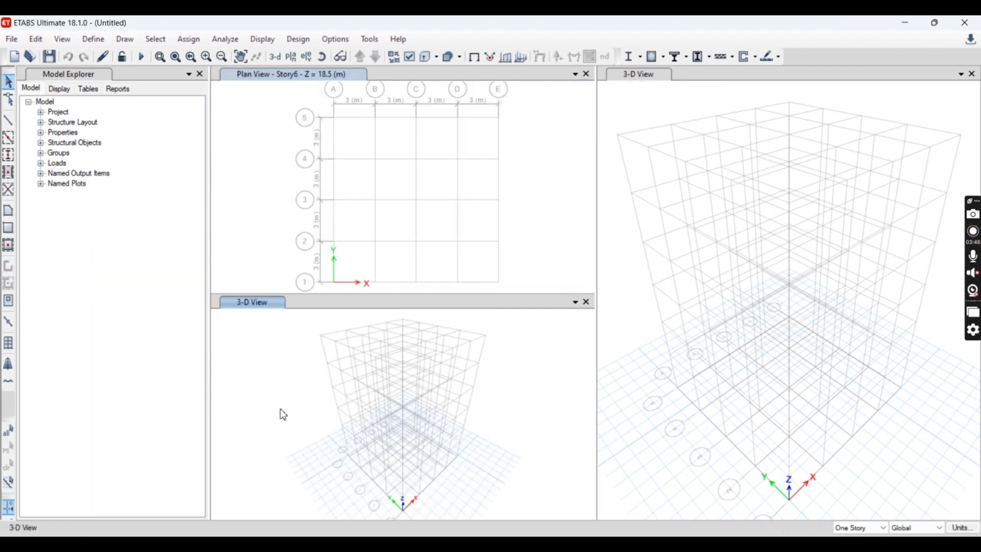
{"action": "left_click", "coordinate": [62, 39]}
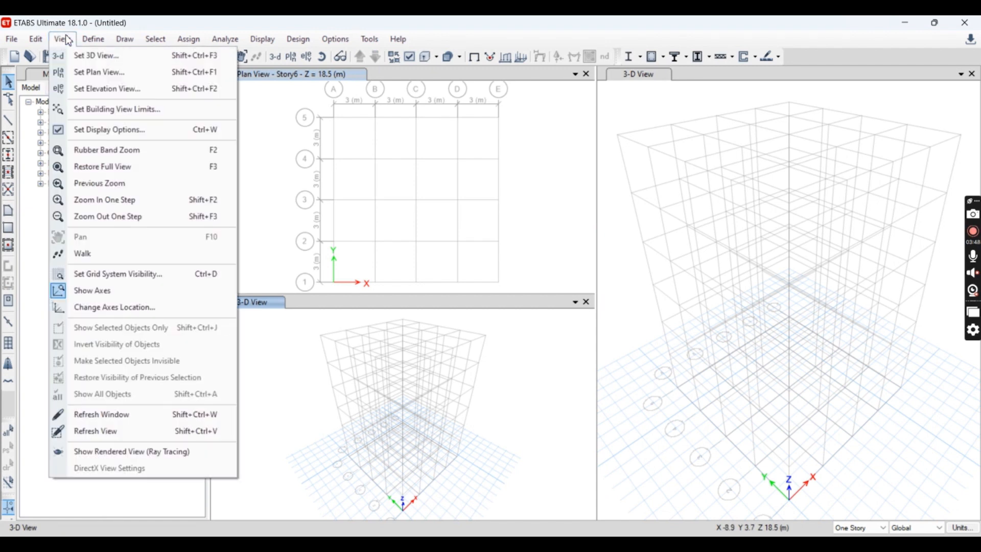
{"action": "left_click", "coordinate": [237, 111]}
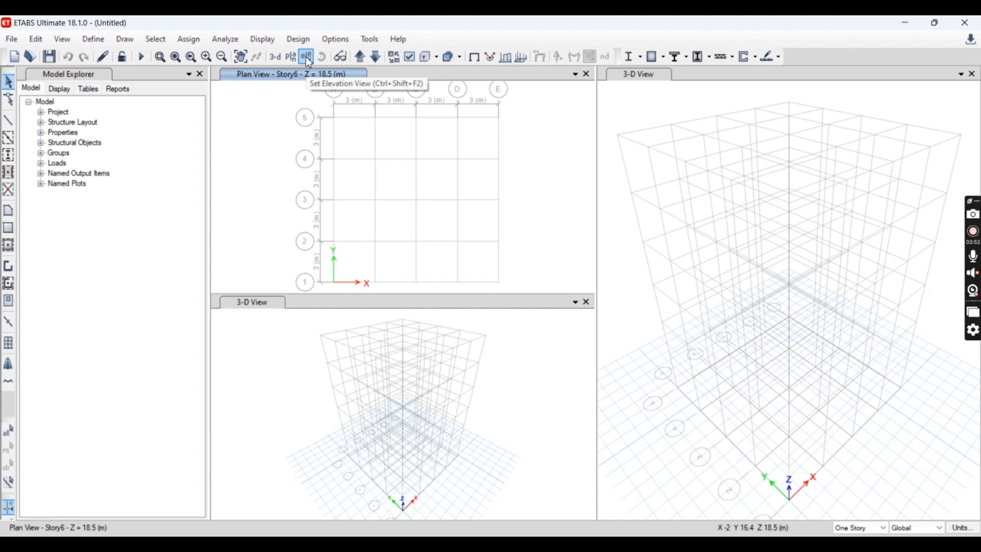
{"action": "left_click", "coordinate": [304, 351]}
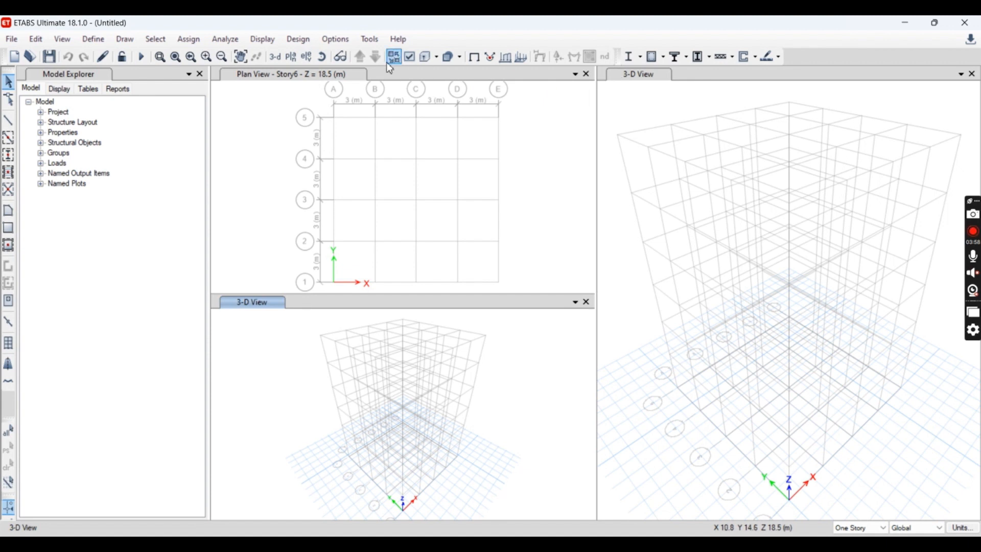
{"action": "left_click", "coordinate": [306, 58]}
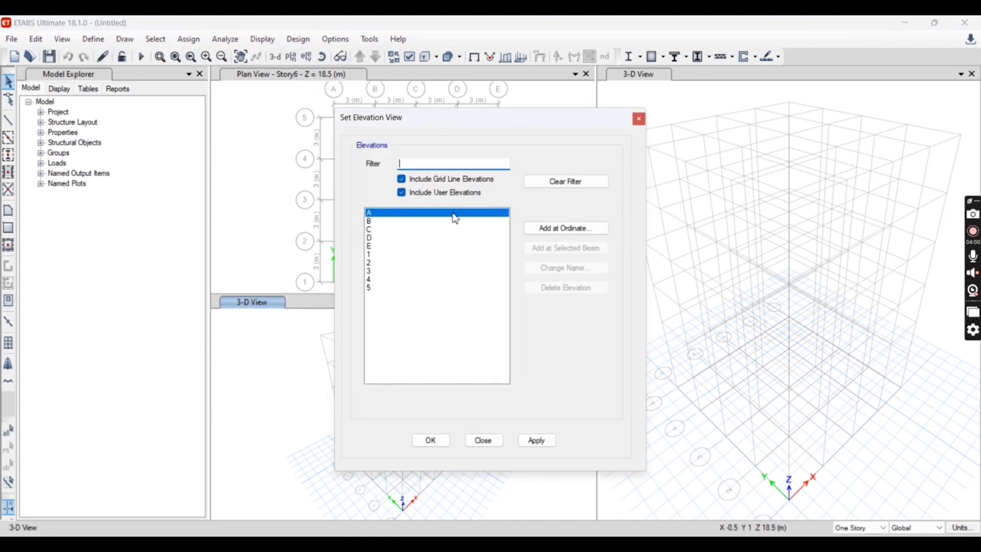
{"action": "left_click", "coordinate": [536, 440]}
{"action": "left_click", "coordinate": [431, 441]}
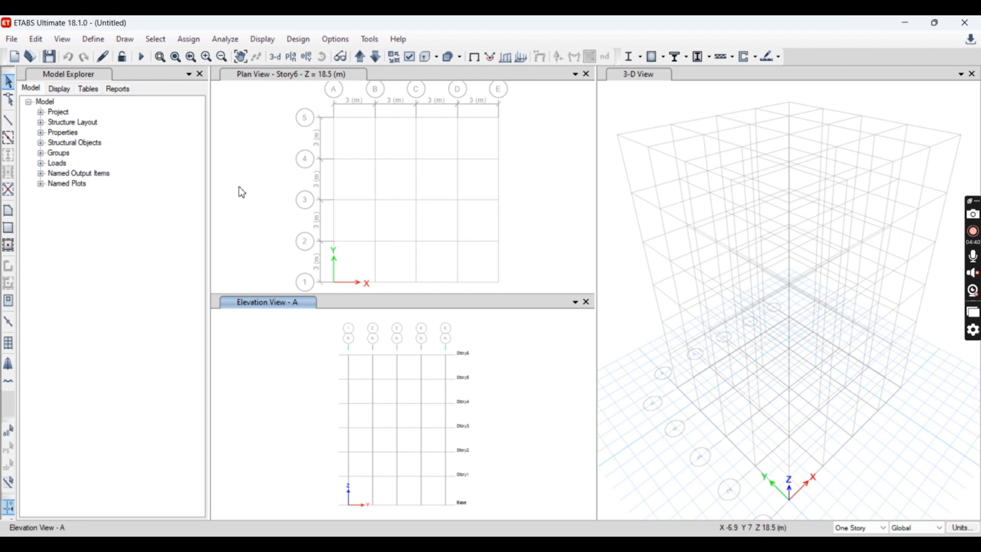
{"action": "left_click", "coordinate": [263, 159]}
{"action": "left_click", "coordinate": [264, 372]}
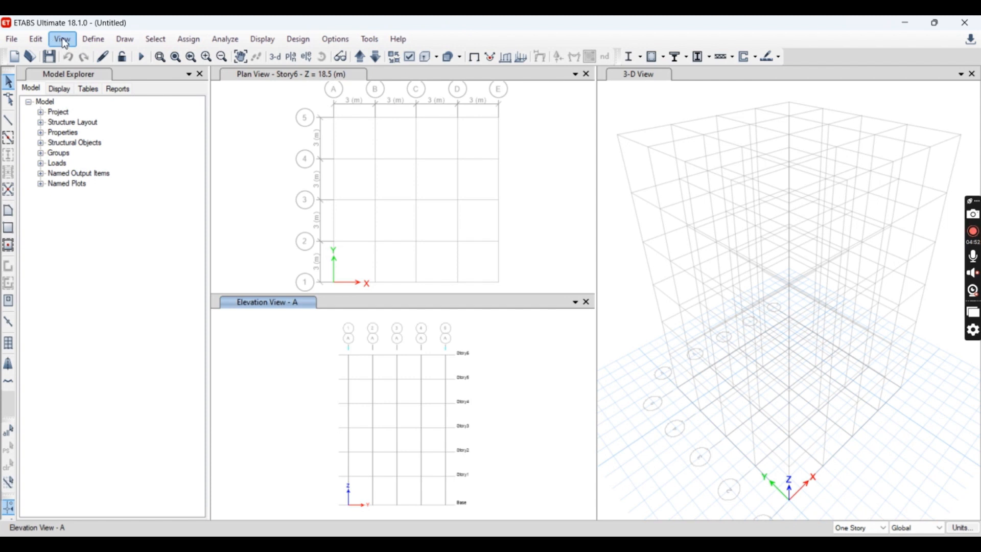
{"action": "left_click", "coordinate": [37, 41]}
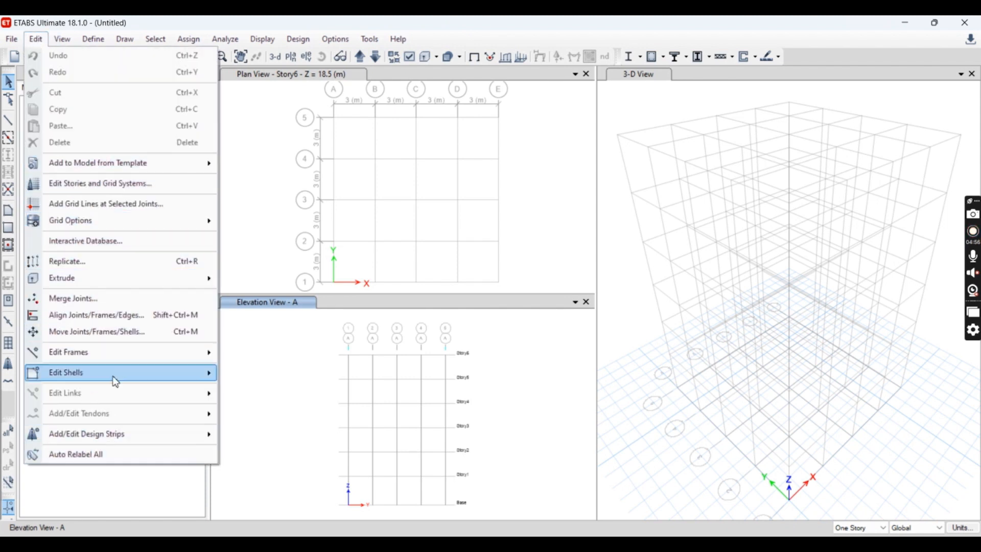
{"action": "mouse_move", "coordinate": [63, 40]}
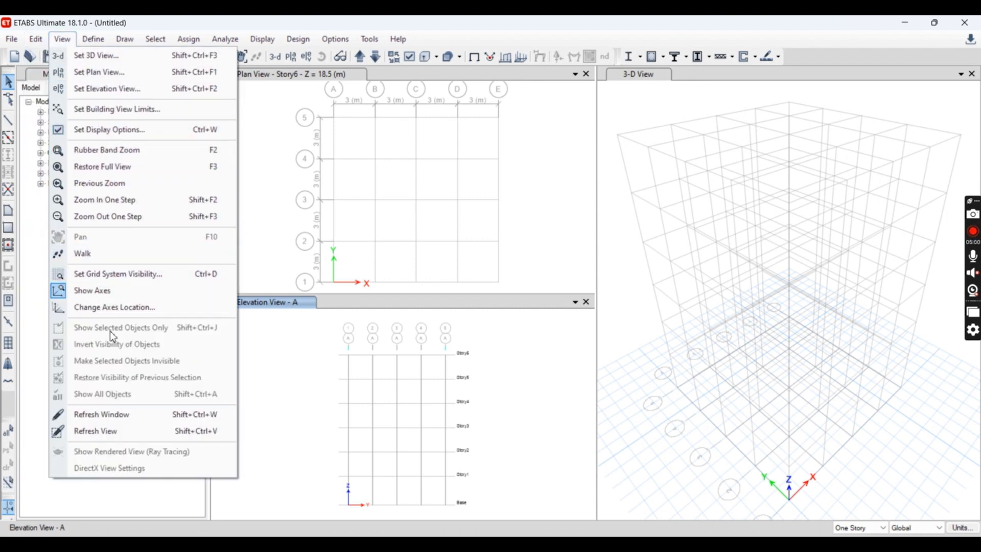
{"action": "mouse_move", "coordinate": [100, 38]}
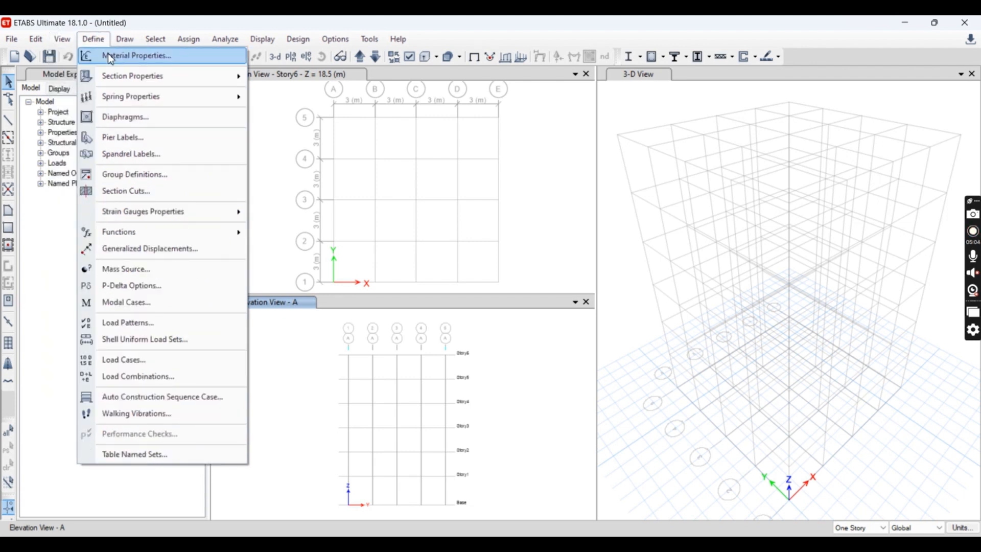
{"action": "left_click", "coordinate": [416, 144]}
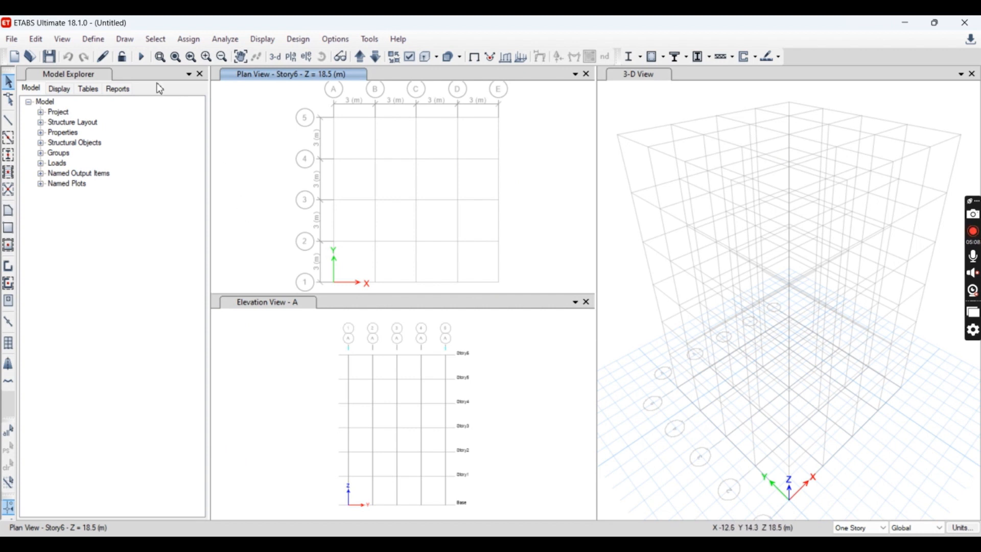
Start adding a new material property with region India, material type Concrete and standard Indian
{"action": "left_click", "coordinate": [94, 40]}
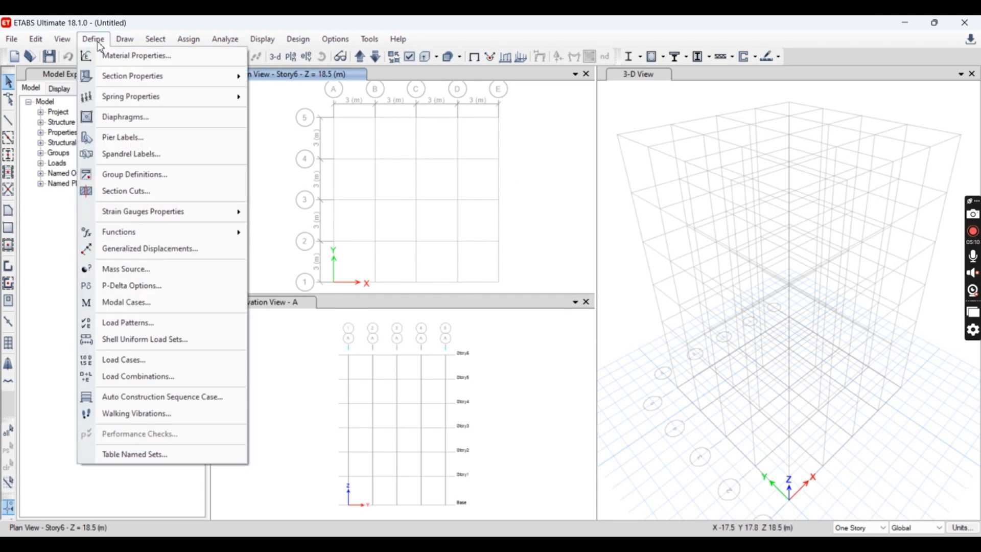
{"action": "left_click", "coordinate": [163, 56]}
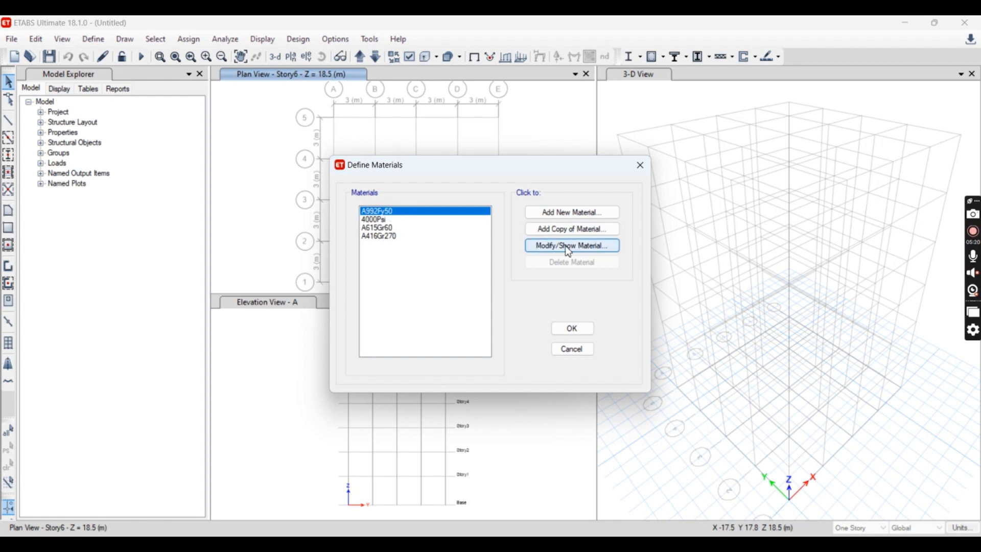
{"action": "left_click", "coordinate": [581, 212]}
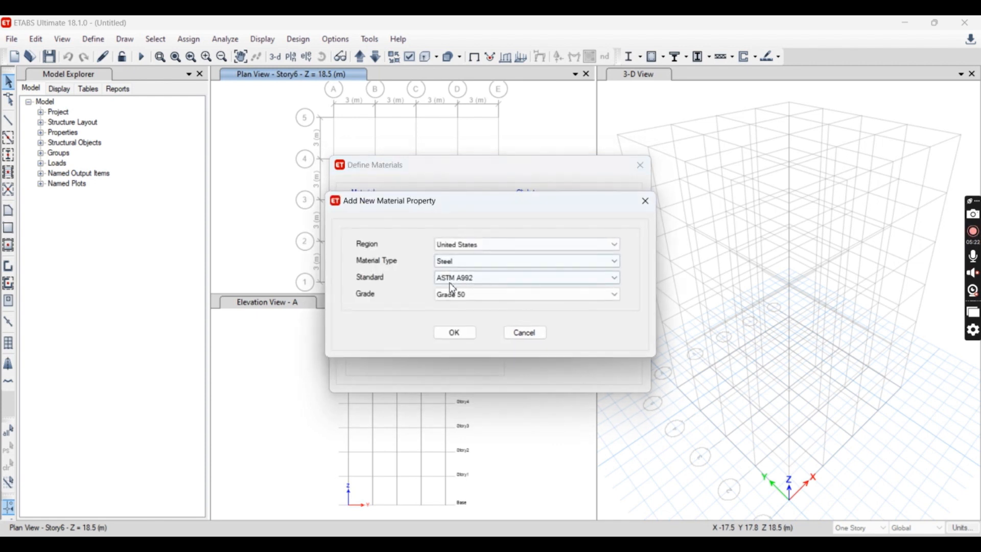
{"action": "left_click", "coordinate": [477, 245]}
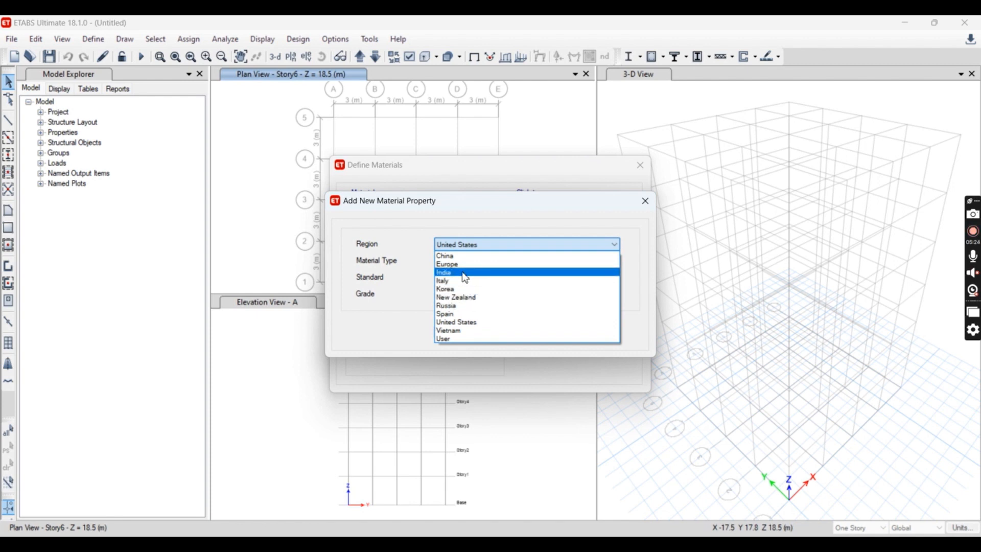
{"action": "left_click", "coordinate": [467, 272]}
{"action": "left_click", "coordinate": [468, 262]}
{"action": "double_click", "coordinate": [469, 266]}
{"action": "left_click", "coordinate": [470, 281]}
{"action": "left_click", "coordinate": [470, 279]}
{"action": "left_click", "coordinate": [470, 281]}
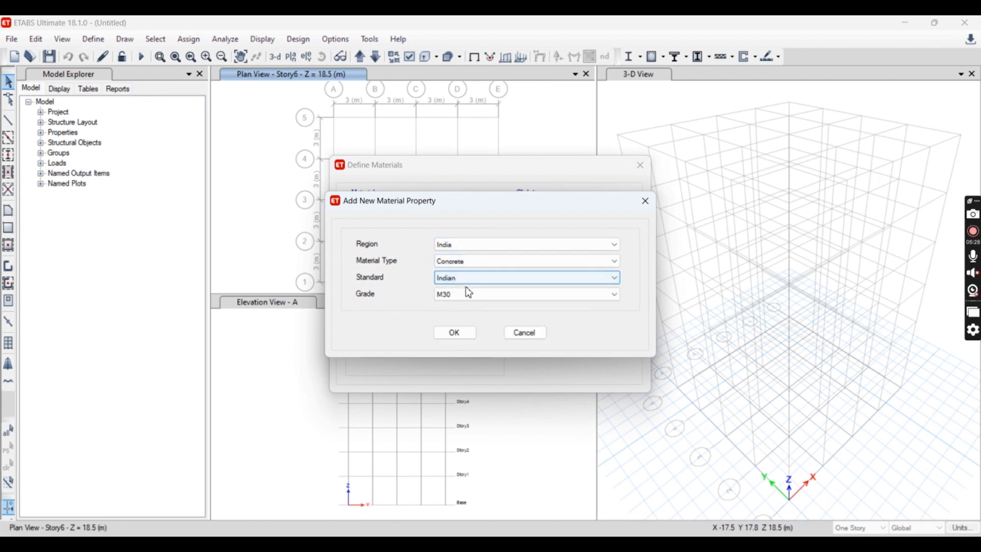
Choose grade M40 for the new concrete material and accept it to open its property data
{"action": "left_click", "coordinate": [470, 295]}
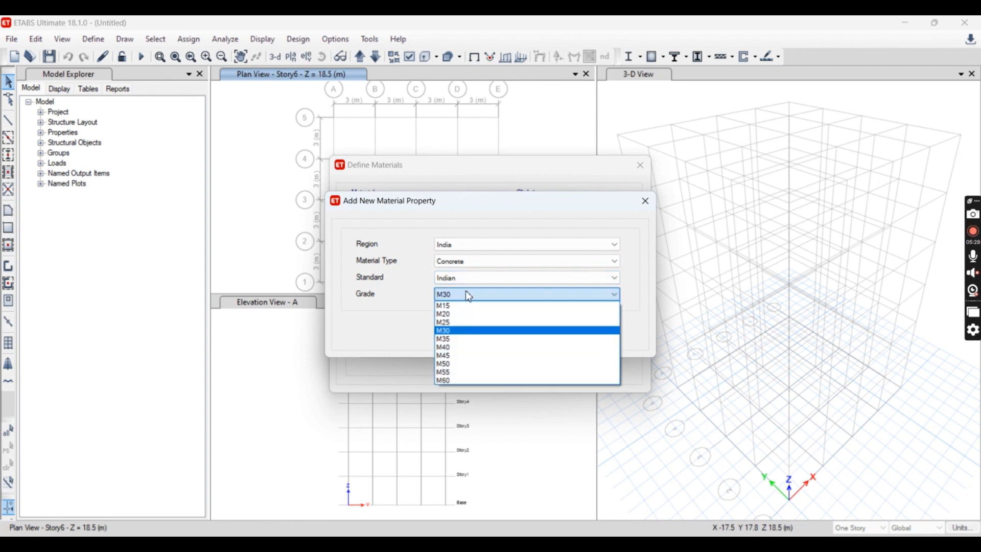
{"action": "left_click", "coordinate": [463, 347]}
{"action": "left_click", "coordinate": [473, 334]}
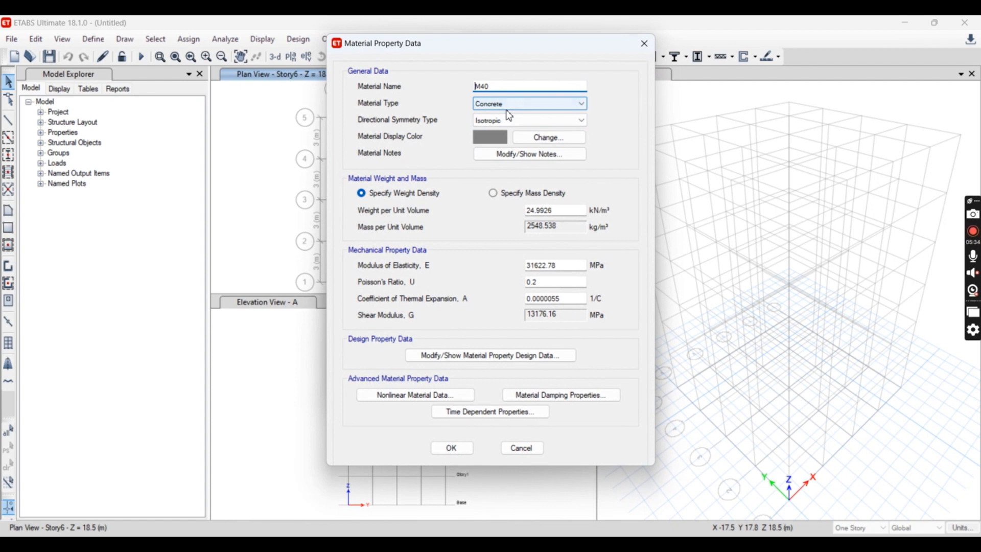
Set the M40 material's display color to light cyan and its weight per unit volume to 25 kN/m³
{"action": "left_click", "coordinate": [502, 136]}
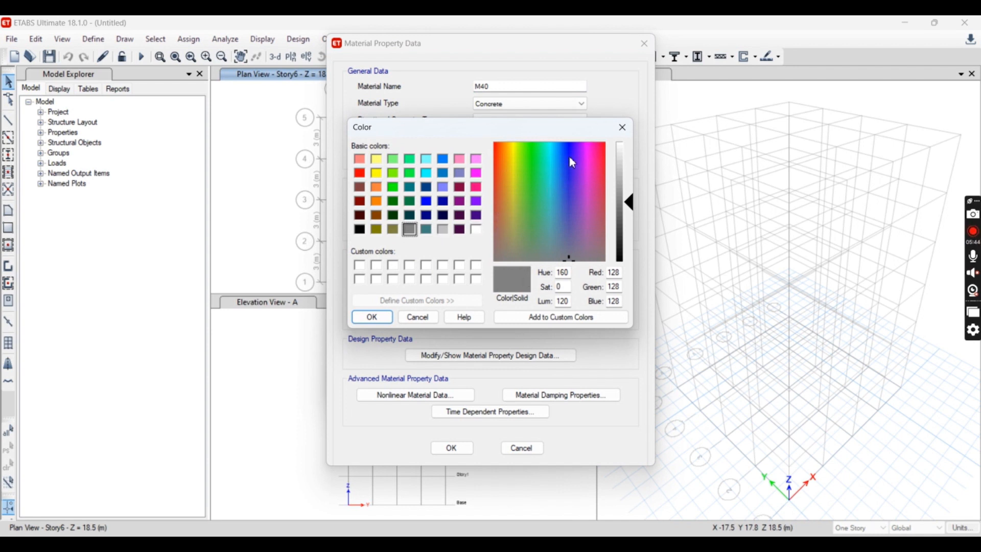
{"action": "left_click", "coordinate": [427, 159]}
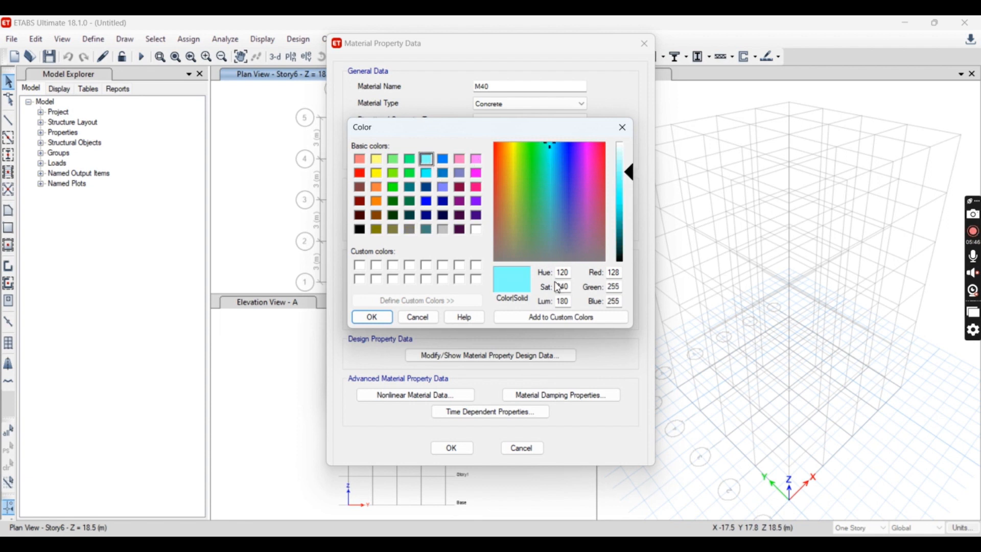
{"action": "left_click", "coordinate": [380, 318]}
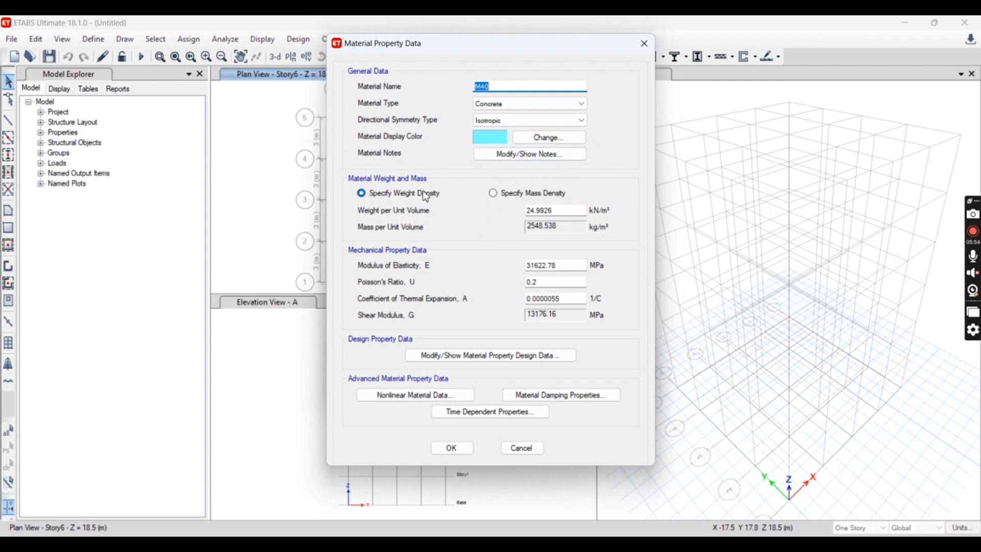
{"action": "left_click_drag", "start_coordinate": [569, 211], "coordinate": [503, 208]}
{"action": "type", "text": "25"}
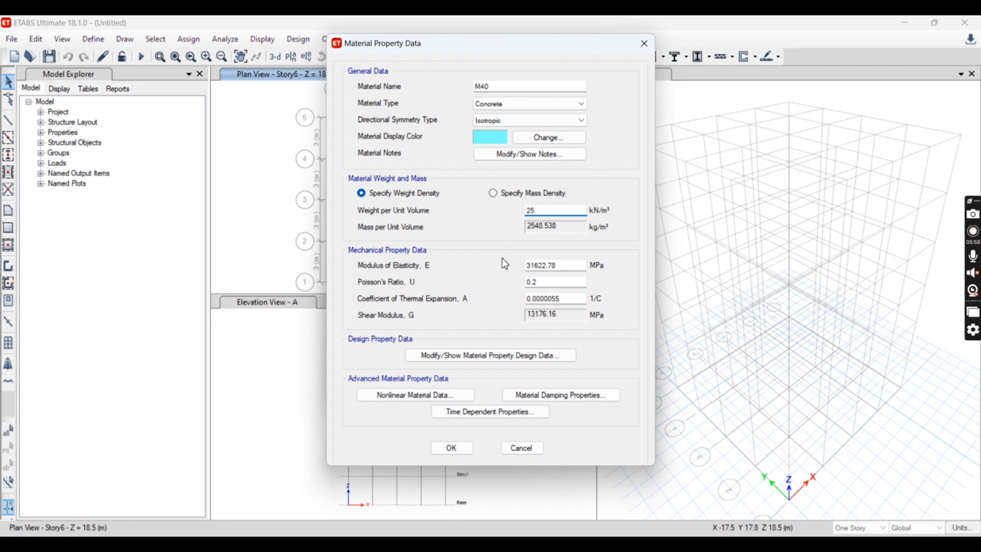
Check the cube compressive strength in the M40 design data and accept the finished material definition
{"action": "left_click", "coordinate": [550, 267]}
{"action": "left_click", "coordinate": [452, 357]}
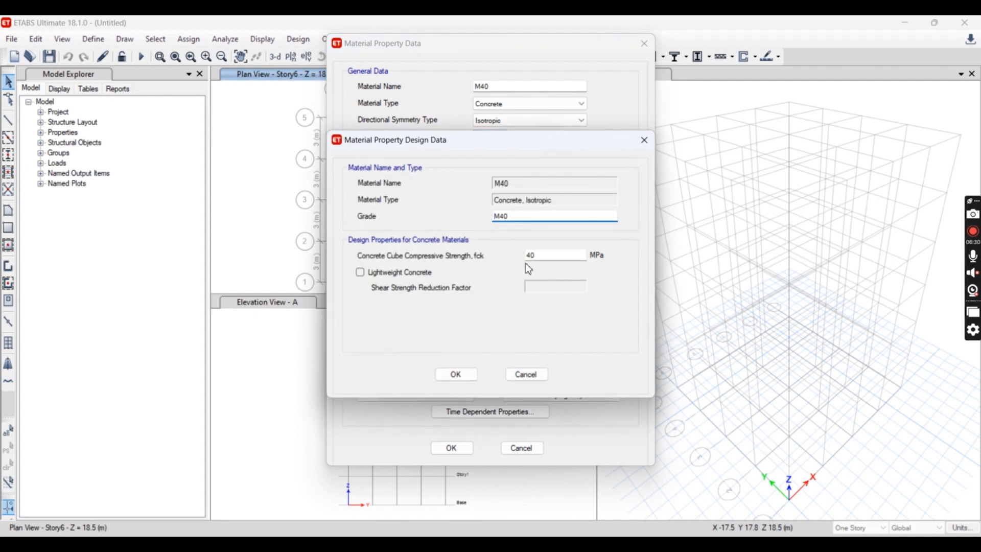
{"action": "left_click_drag", "start_coordinate": [560, 253], "coordinate": [468, 252]}
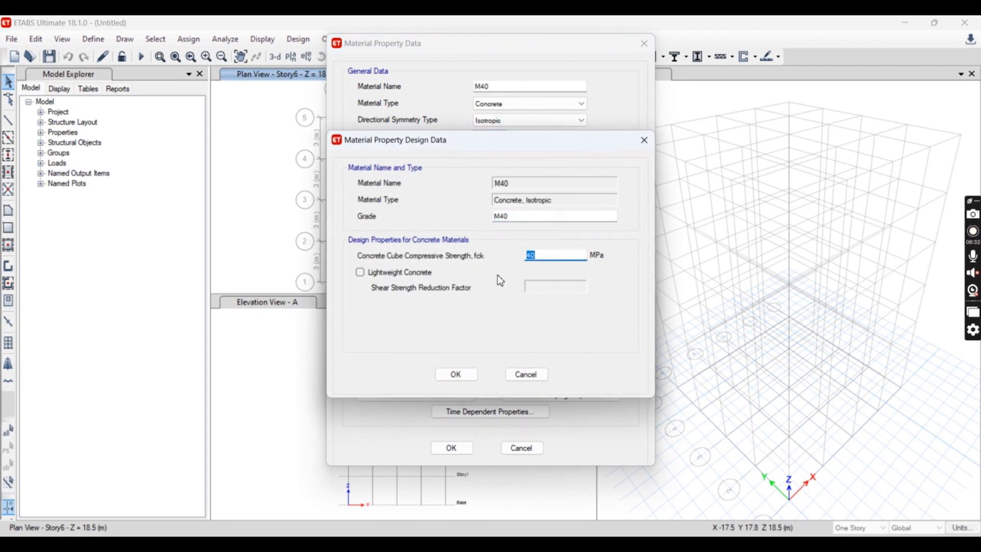
{"action": "left_click", "coordinate": [461, 372]}
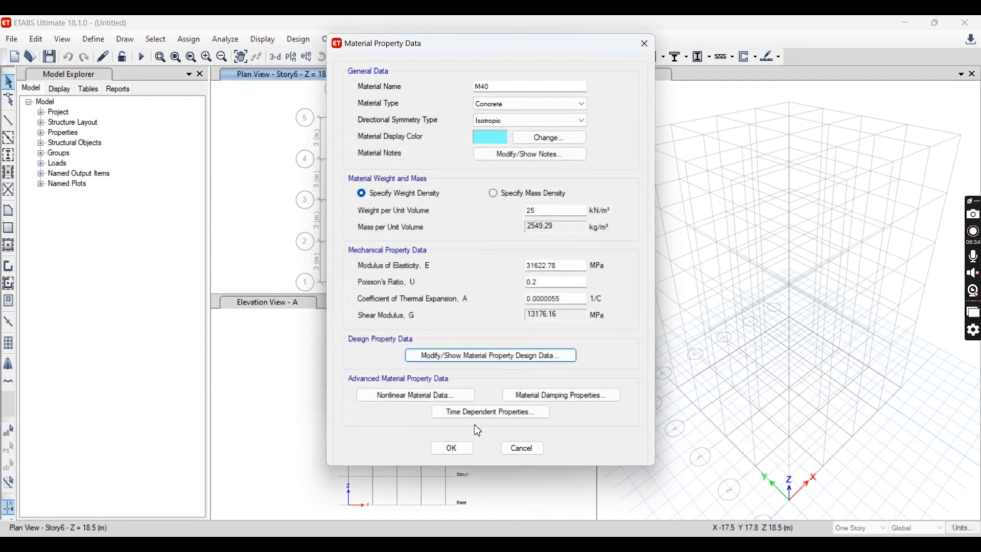
{"action": "left_click", "coordinate": [451, 447]}
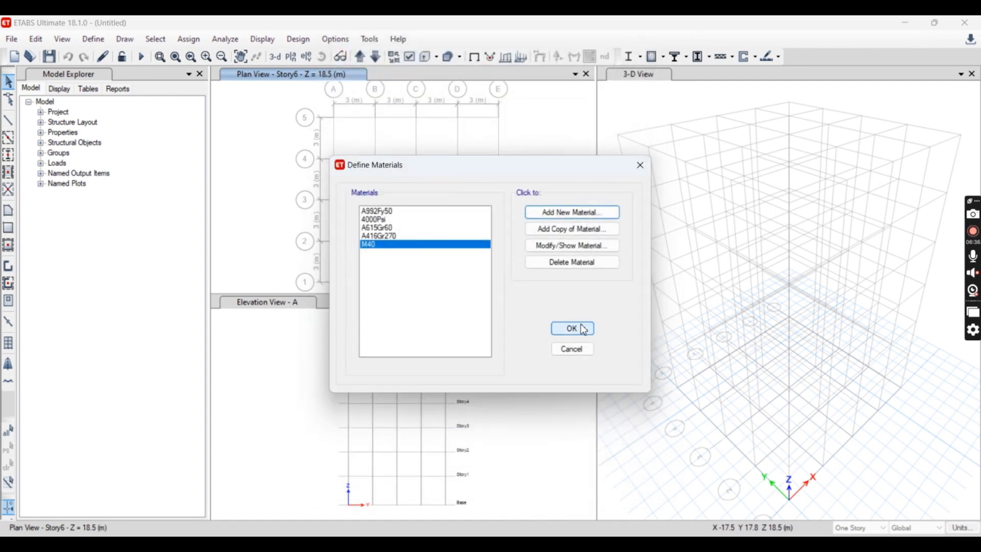
{"action": "left_click", "coordinate": [586, 330]}
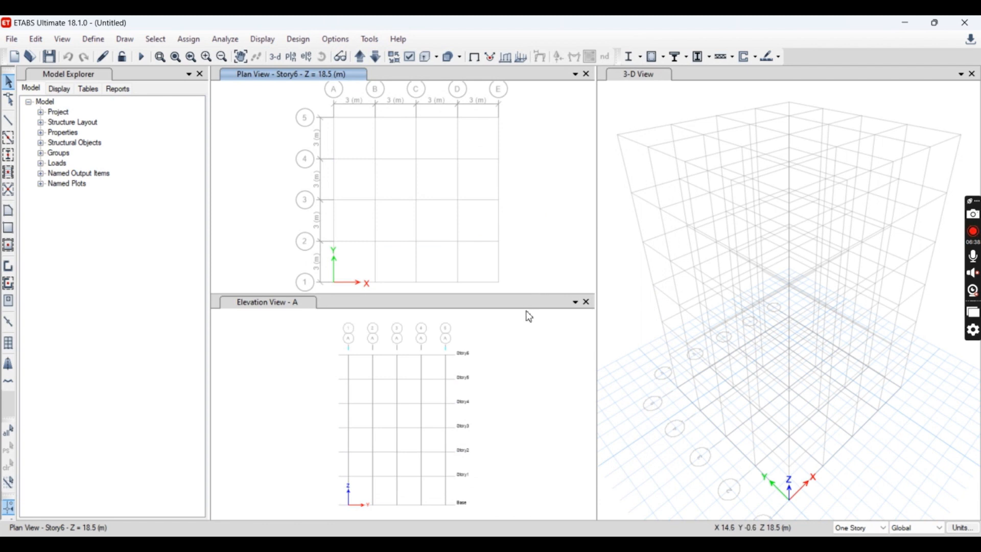
In the frame section definitions, delete all existing frame section properties except ISWB550
{"action": "left_click", "coordinate": [94, 39]}
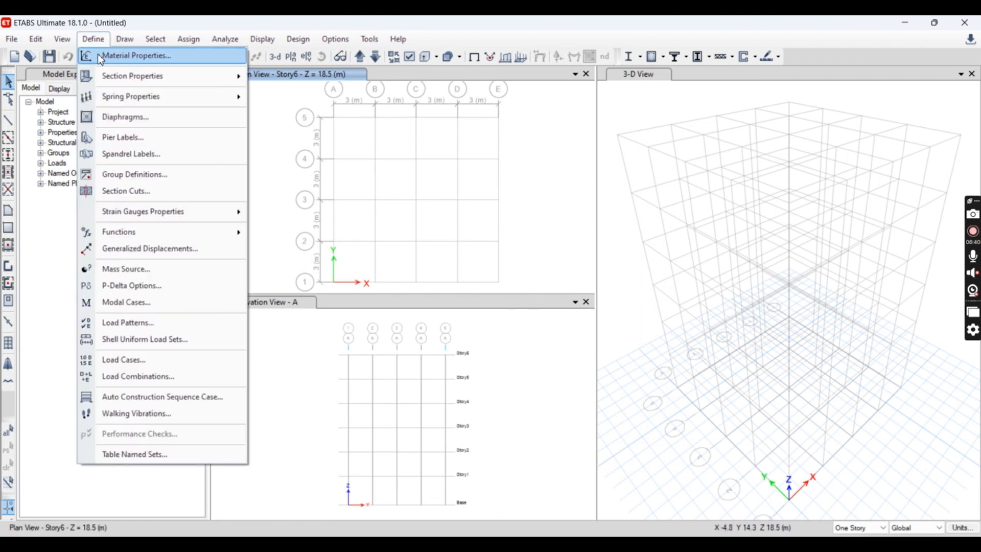
{"action": "mouse_move", "coordinate": [109, 72]}
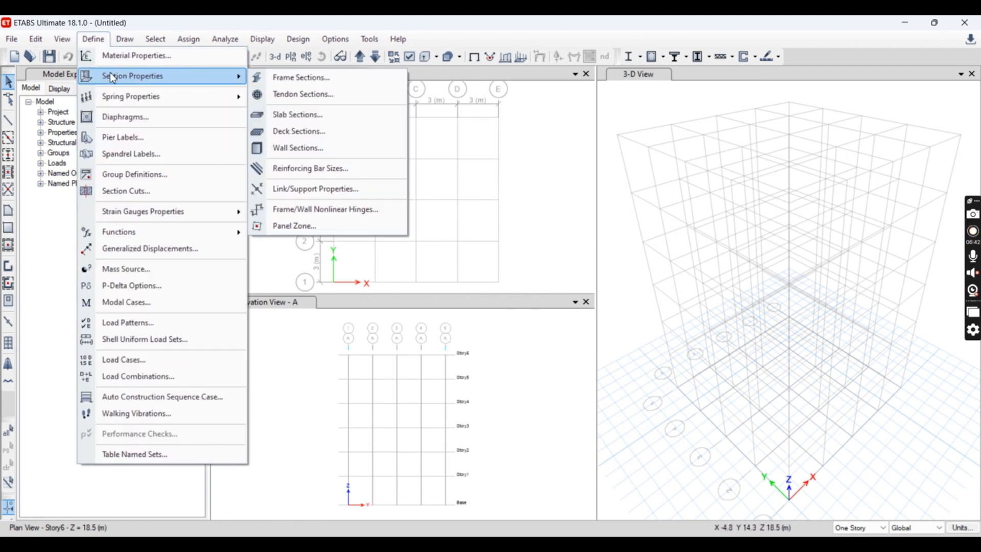
{"action": "left_click", "coordinate": [270, 77]}
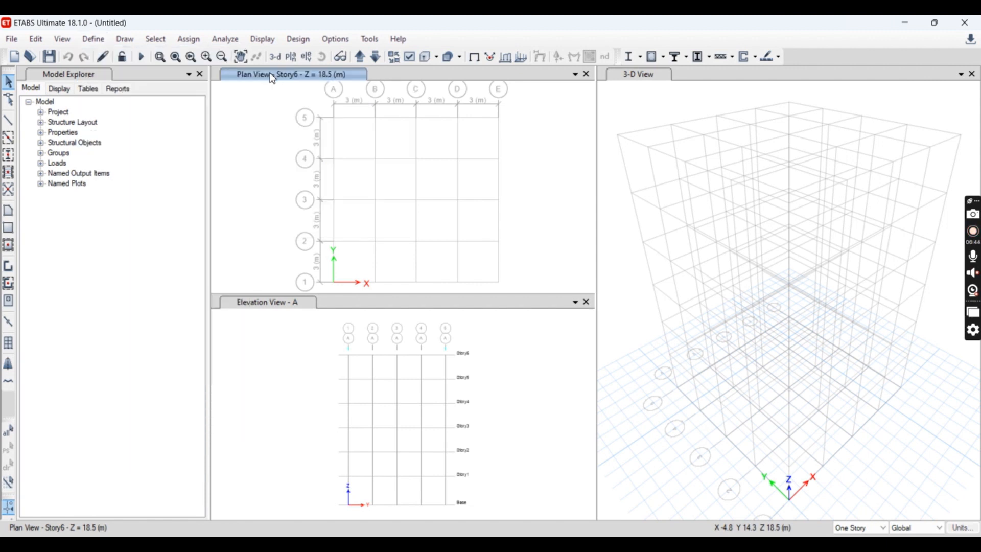
{"action": "left_click", "coordinate": [596, 264]}
{"action": "left_click_drag", "start_coordinate": [453, 227], "coordinate": [454, 292]}
{"action": "left_click", "coordinate": [466, 386]}
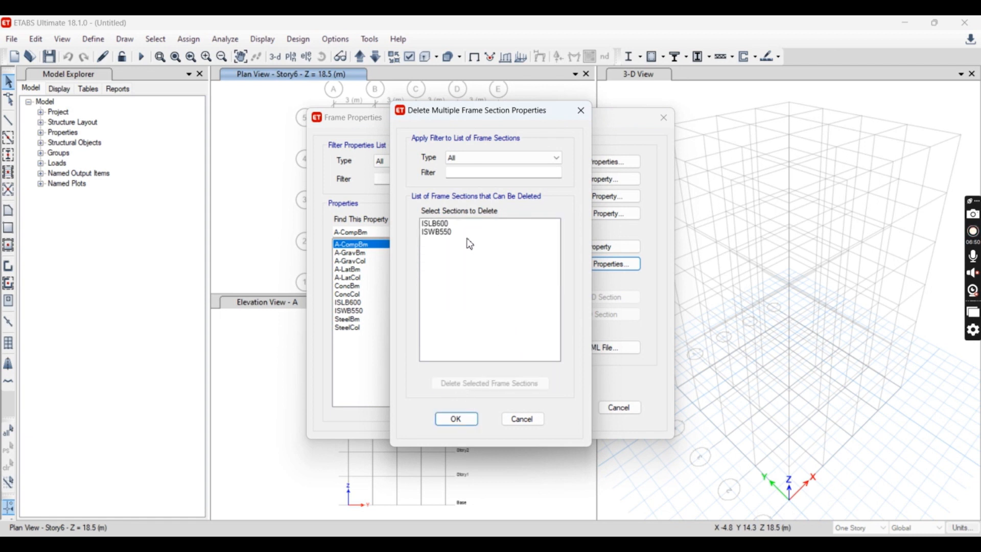
{"action": "left_click", "coordinate": [456, 225]}
{"action": "left_click", "coordinate": [482, 388]}
{"action": "left_click", "coordinate": [465, 421]}
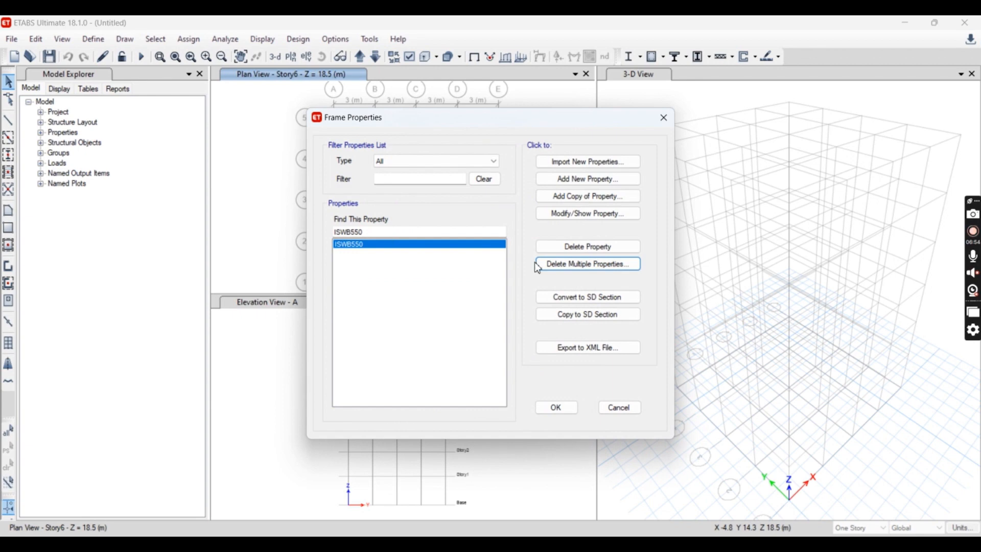
Add a new Concrete Rectangular frame section named B 350*350 with material M40
{"action": "left_click", "coordinate": [587, 179]}
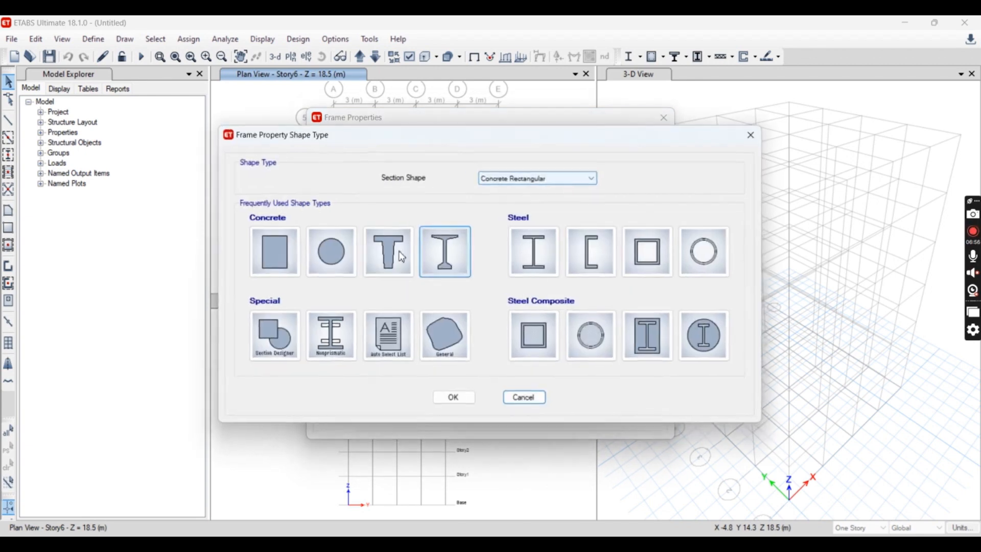
{"action": "left_click", "coordinate": [325, 255]}
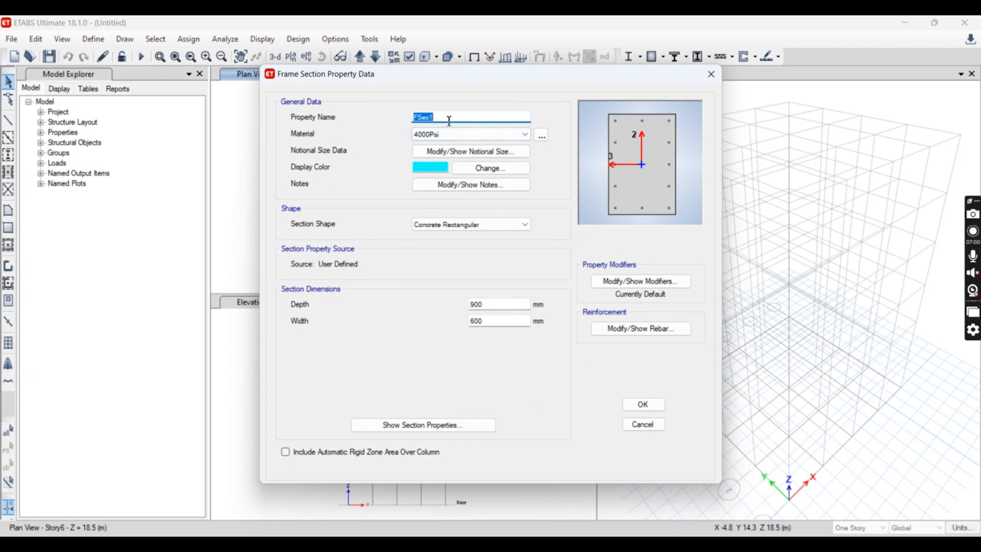
{"action": "type", "text": "Be"}
{"action": "left_click", "coordinate": [445, 134]}
{"action": "left_click", "coordinate": [454, 183]}
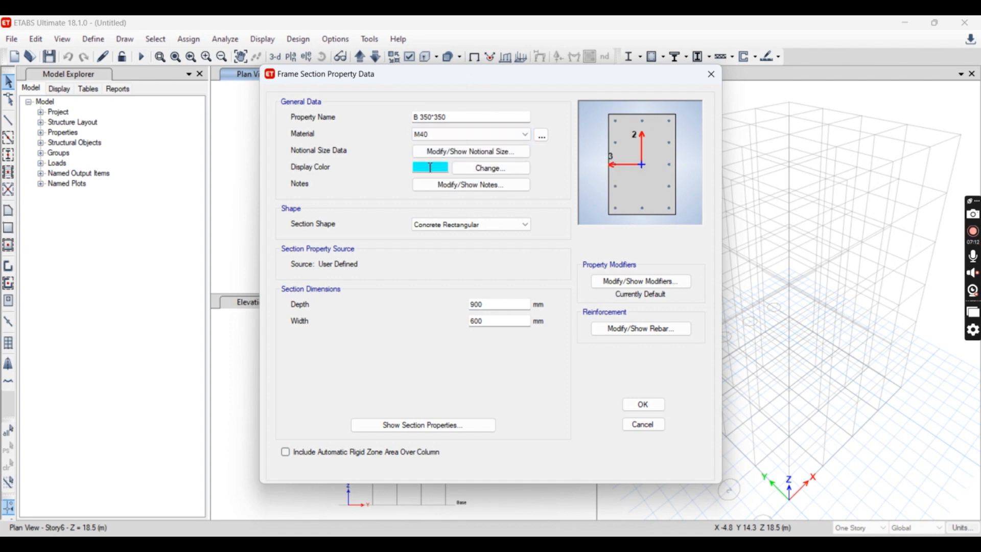
{"action": "left_click", "coordinate": [431, 168]}
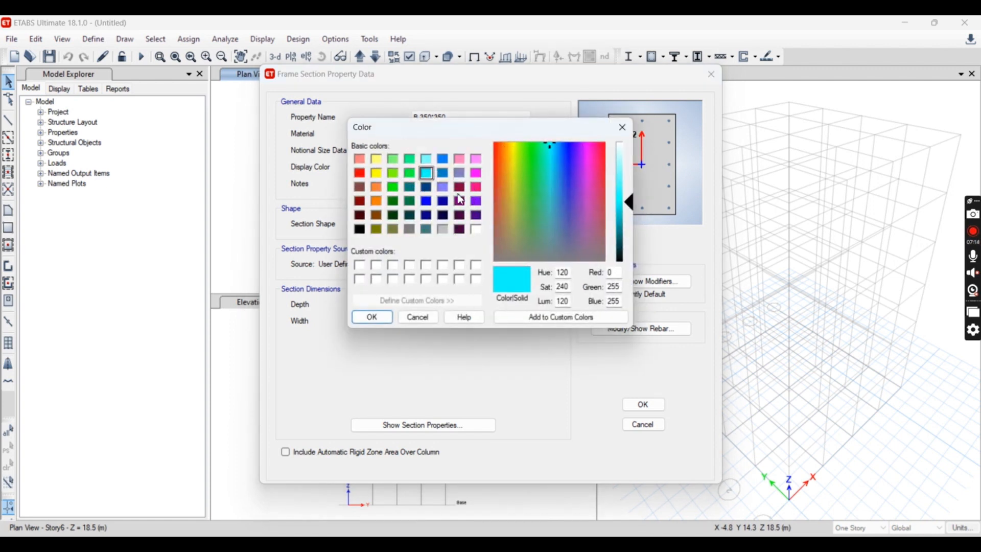
{"action": "left_click_drag", "start_coordinate": [370, 128], "coordinate": [433, 157]}
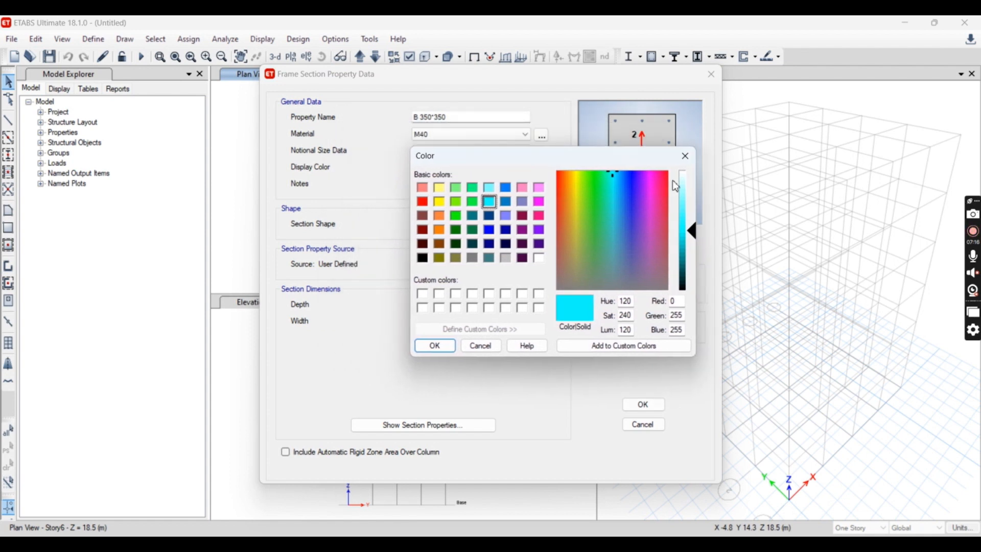
{"action": "left_click", "coordinate": [687, 163]}
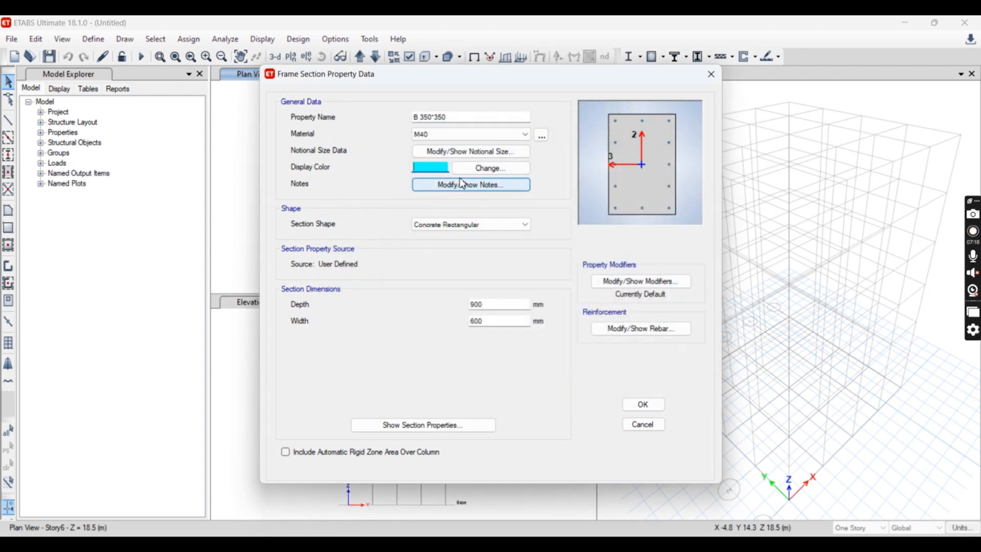
{"action": "left_click", "coordinate": [471, 224]}
{"action": "left_click", "coordinate": [470, 225]}
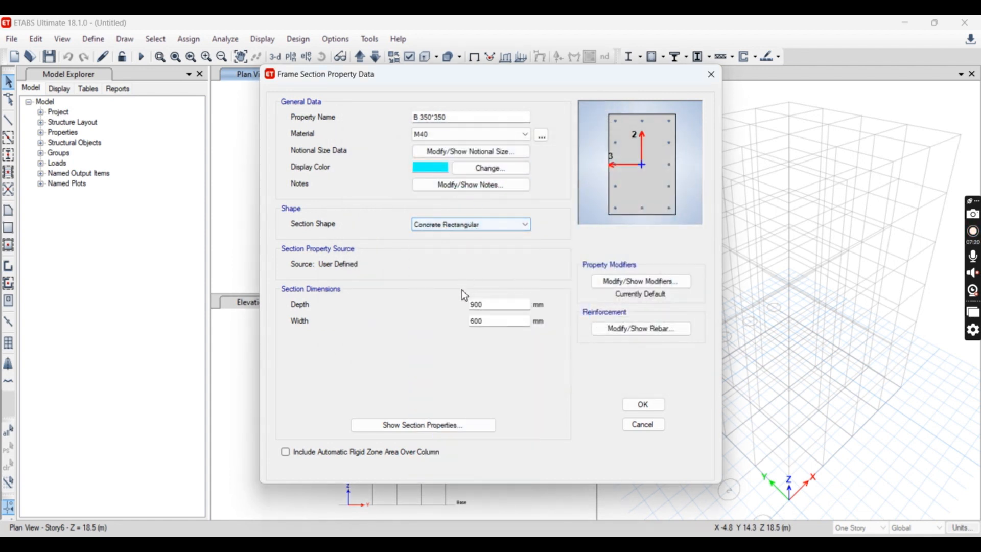
Set the depth and width of the B 350*350 section to 350 mm each
{"action": "double_click", "coordinate": [493, 305]}
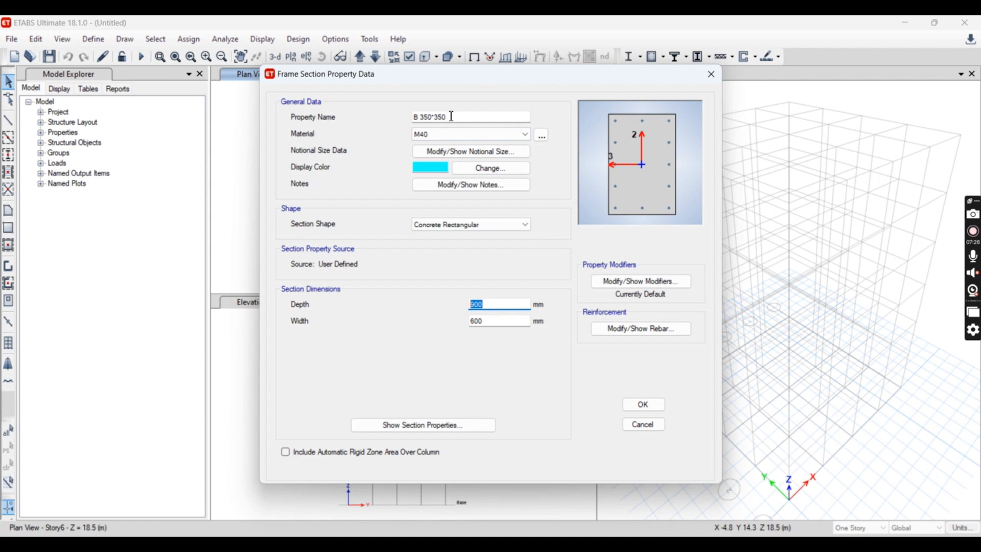
{"action": "type", "text": "350"}
{"action": "key", "text": "Tab"}
{"action": "type", "text": "350"}
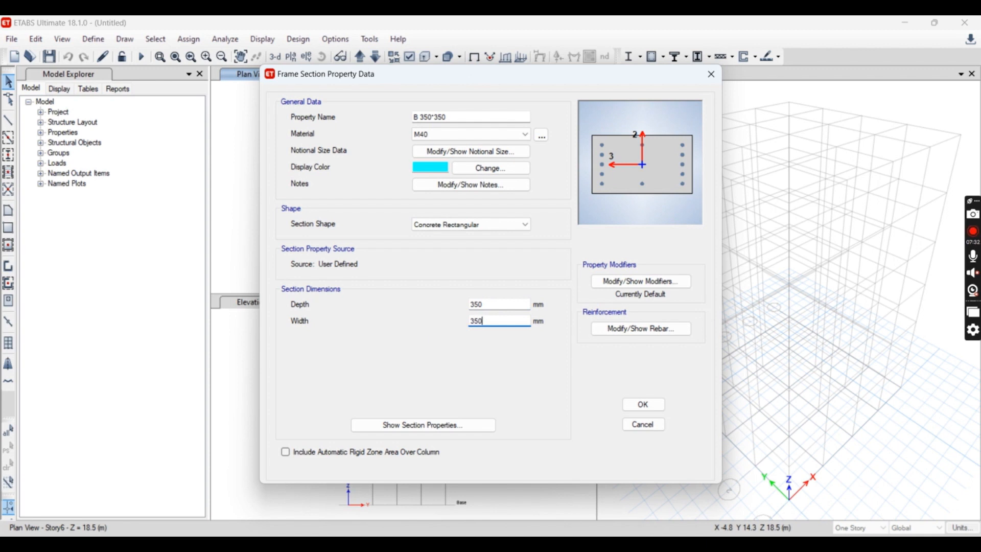
{"action": "left_click", "coordinate": [636, 281]}
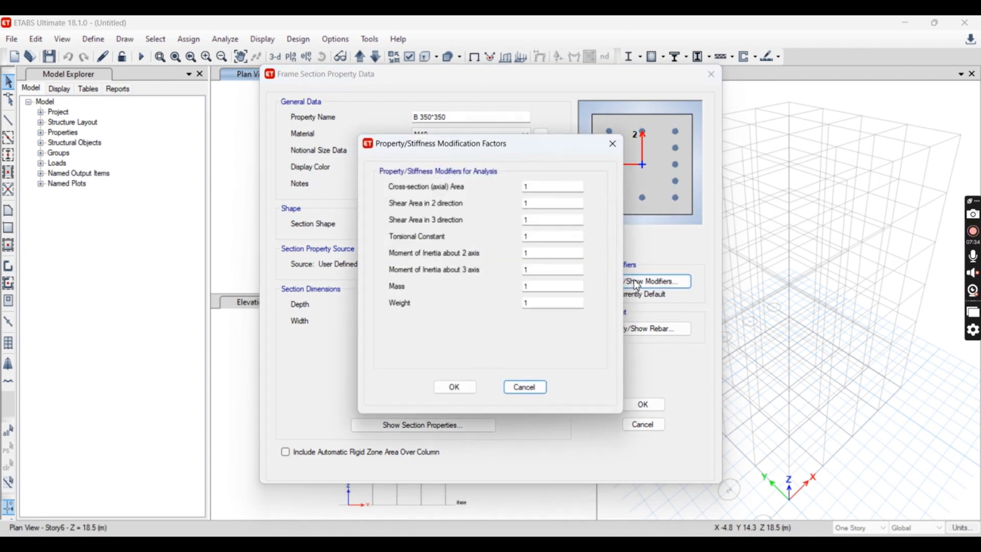
{"action": "left_click_drag", "start_coordinate": [500, 146], "coordinate": [458, 153]}
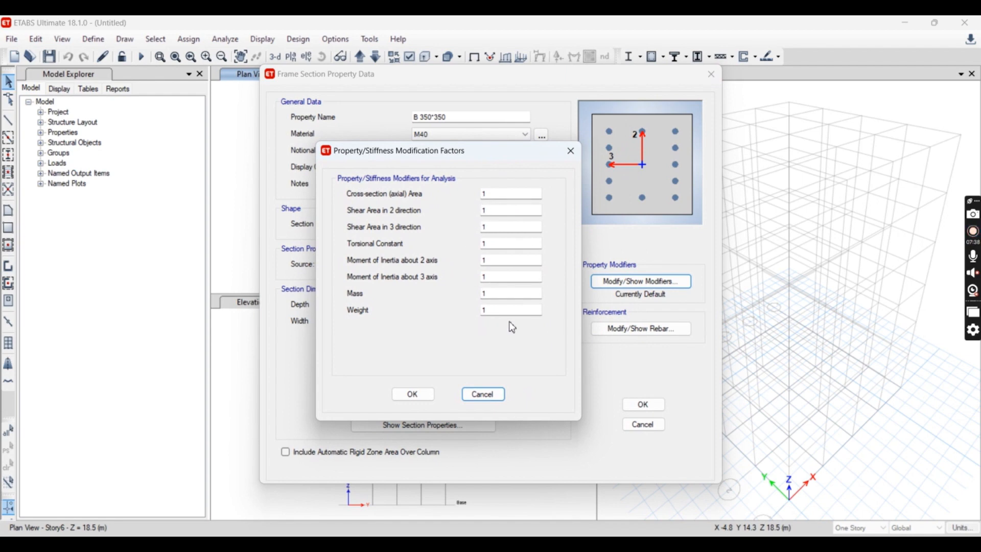
{"action": "left_click", "coordinate": [572, 151]}
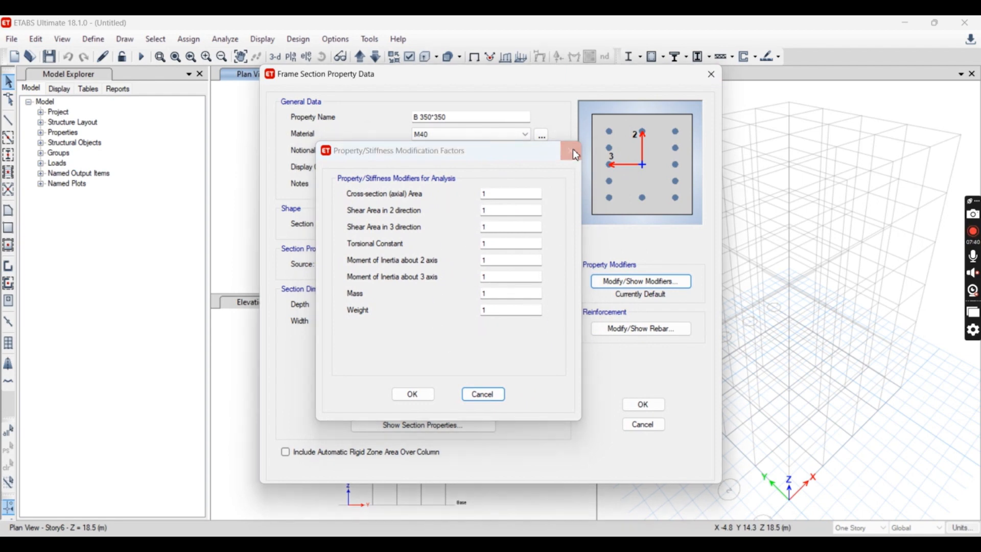
Set the section's reinforcement design type to M3 Design Only (Beam) and its longitudinal bar material to M40
{"action": "left_click", "coordinate": [637, 332]}
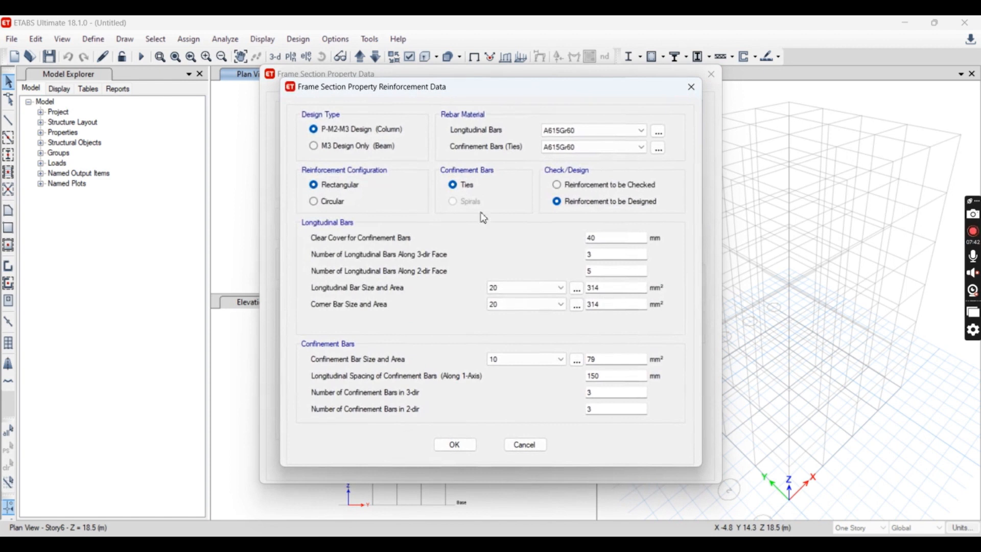
{"action": "left_click", "coordinate": [362, 147]}
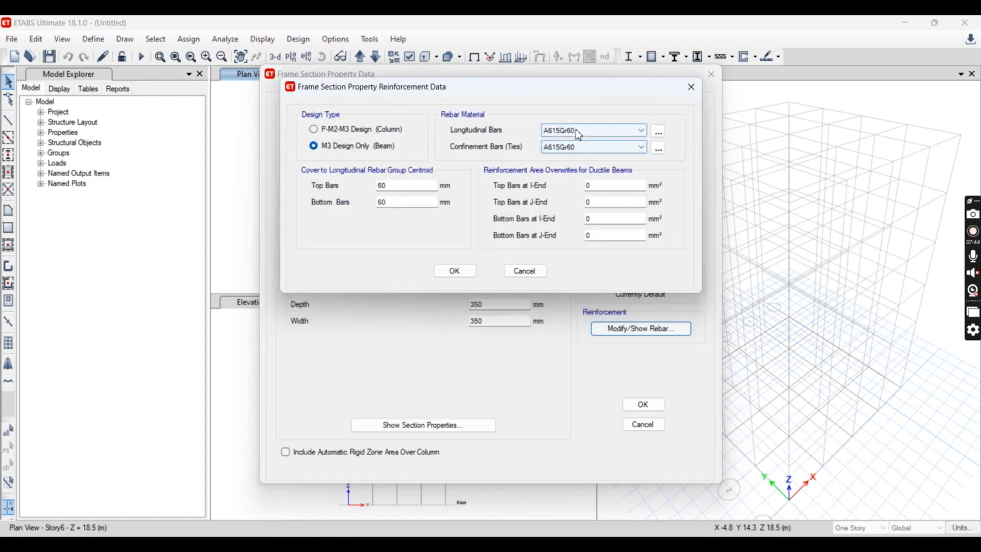
{"action": "left_click", "coordinate": [659, 148]}
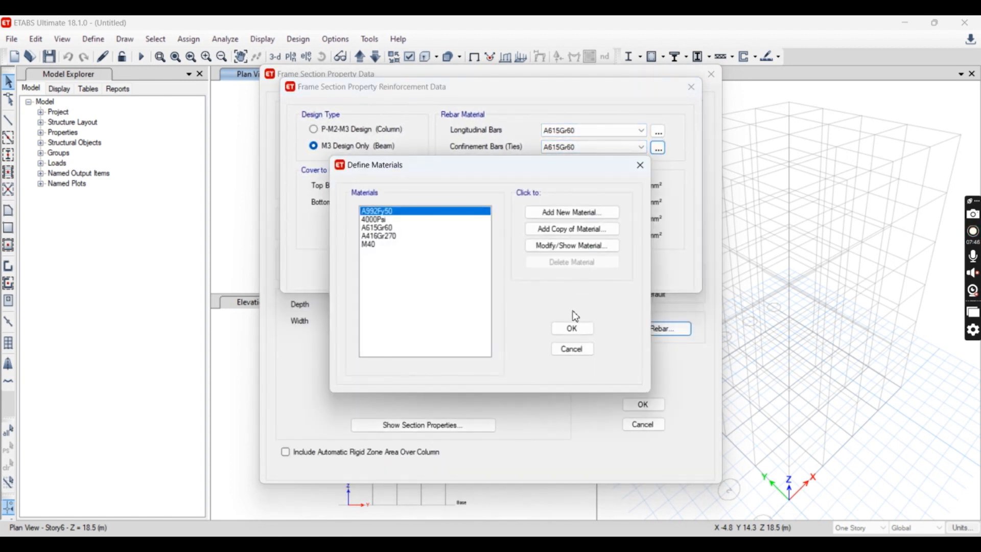
{"action": "left_click", "coordinate": [611, 131]}
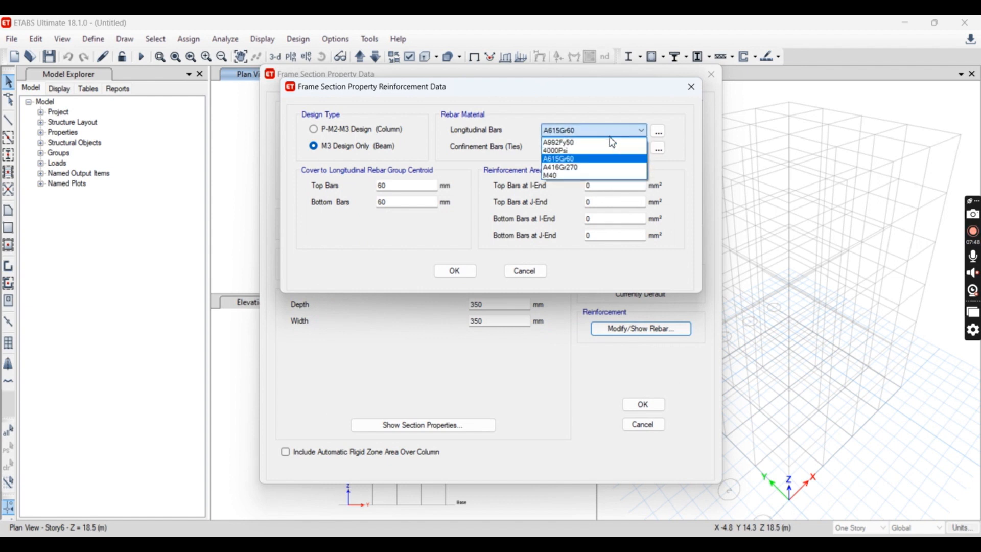
{"action": "left_click", "coordinate": [614, 181]}
{"action": "left_click", "coordinate": [608, 147]}
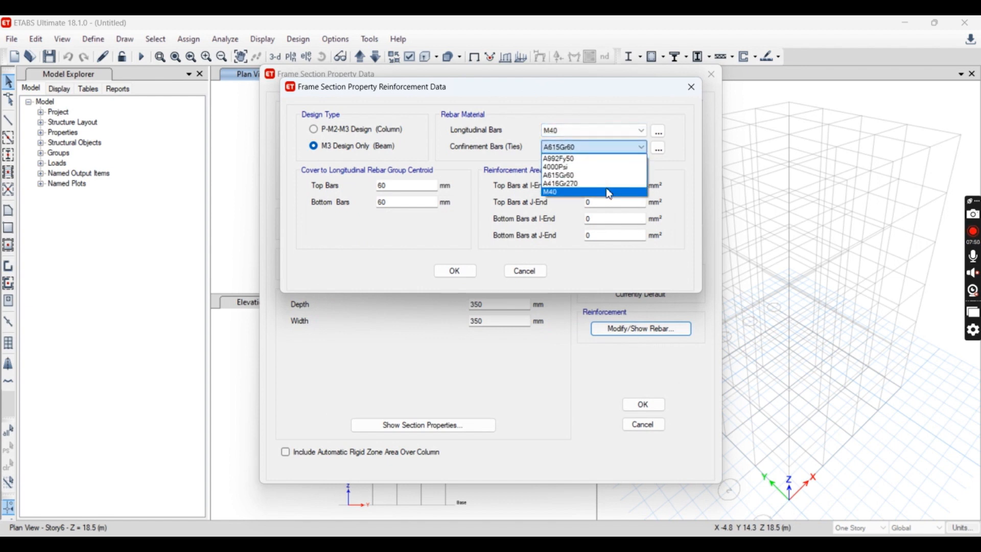
{"action": "left_click", "coordinate": [537, 109]}
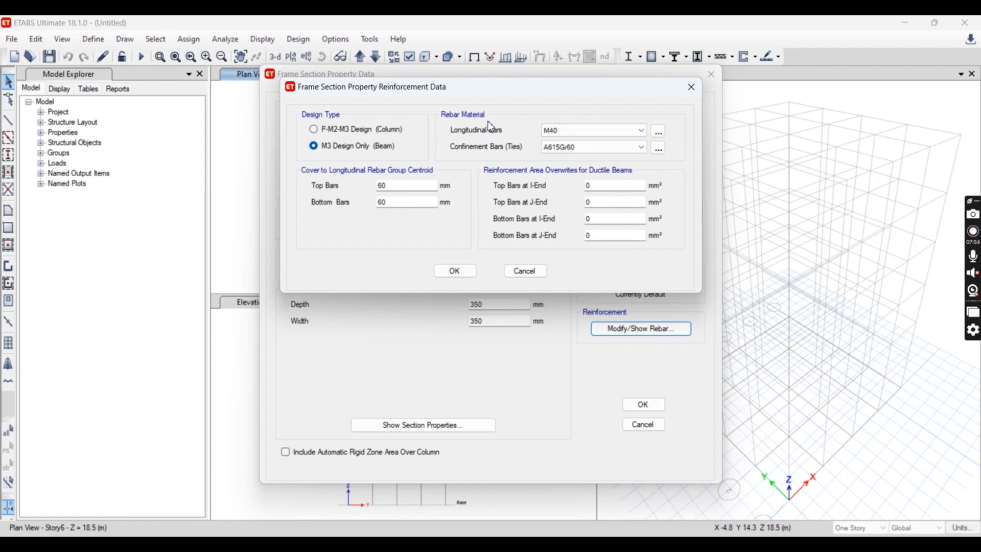
Add a new material for the longitudinal bars with region India, type Steel, standard Indian and grade Fe250
{"action": "left_click", "coordinate": [659, 132]}
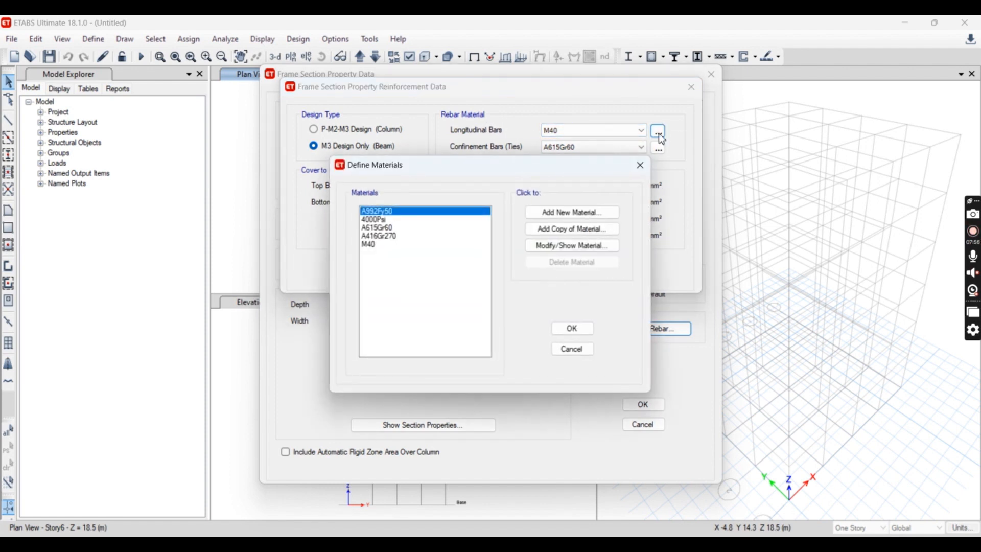
{"action": "left_click", "coordinate": [577, 212]}
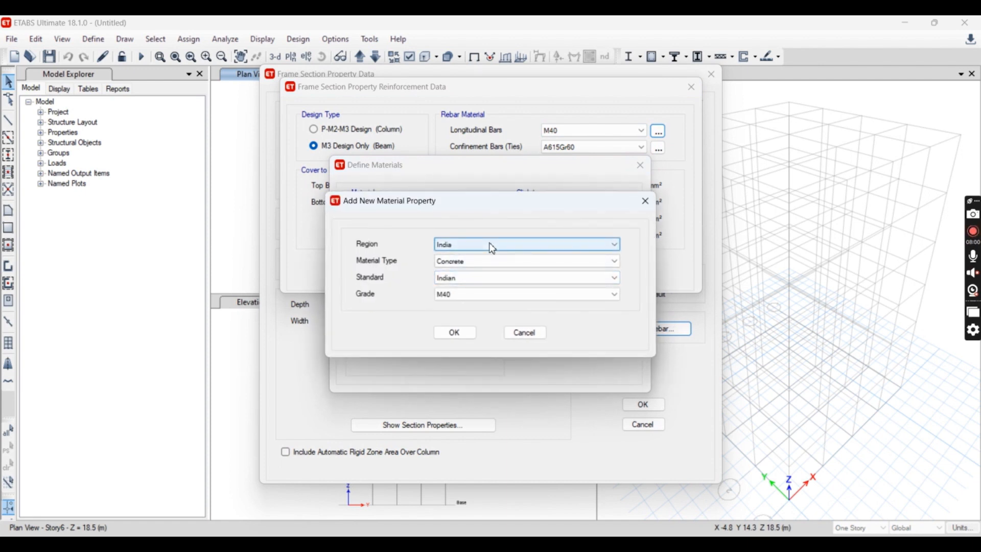
{"action": "left_click", "coordinate": [493, 247]}
{"action": "left_click", "coordinate": [492, 275]}
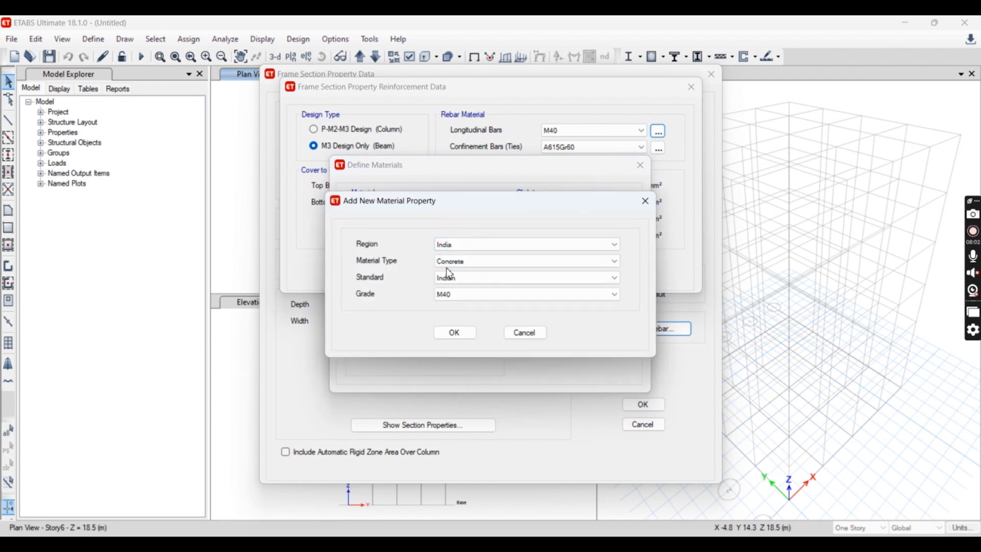
{"action": "left_click", "coordinate": [526, 262]}
{"action": "left_click", "coordinate": [459, 276]}
{"action": "left_click", "coordinate": [461, 284]}
{"action": "left_click", "coordinate": [458, 285]}
{"action": "left_click", "coordinate": [460, 294]}
{"action": "left_click", "coordinate": [464, 306]}
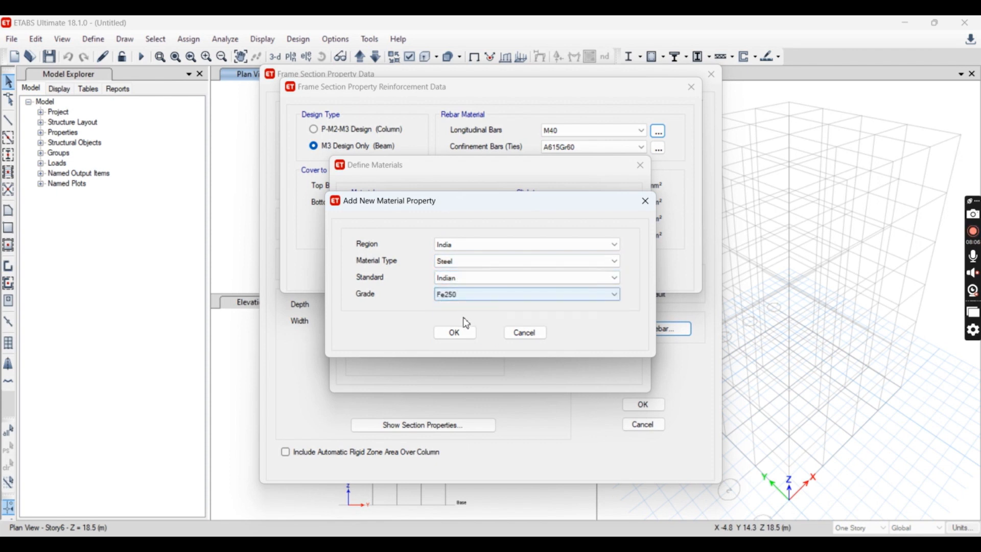
{"action": "left_click", "coordinate": [457, 333]}
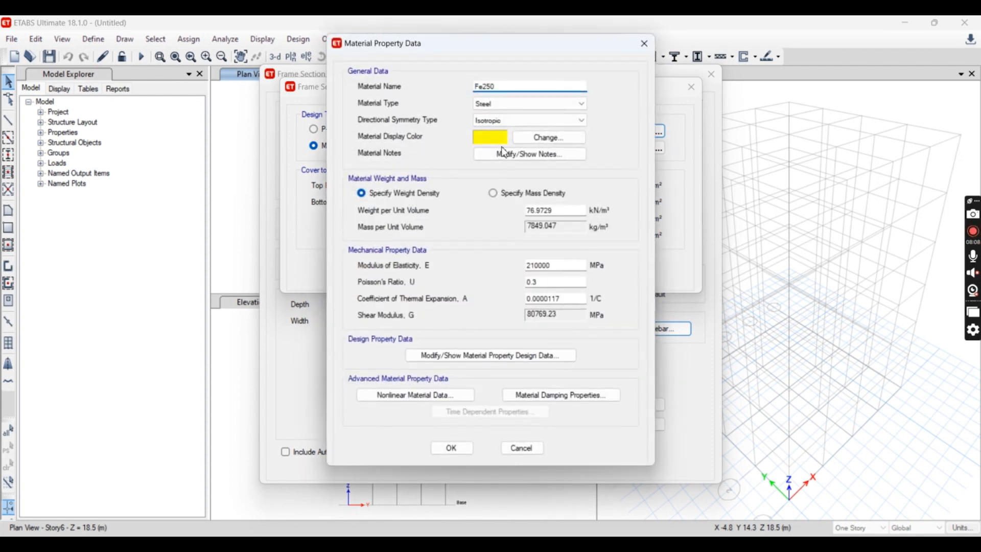
Name the new steel material Fe550 and set the grade in its design data to Fe550
{"action": "left_click", "coordinate": [501, 91]}
{"action": "left_click", "coordinate": [517, 355]}
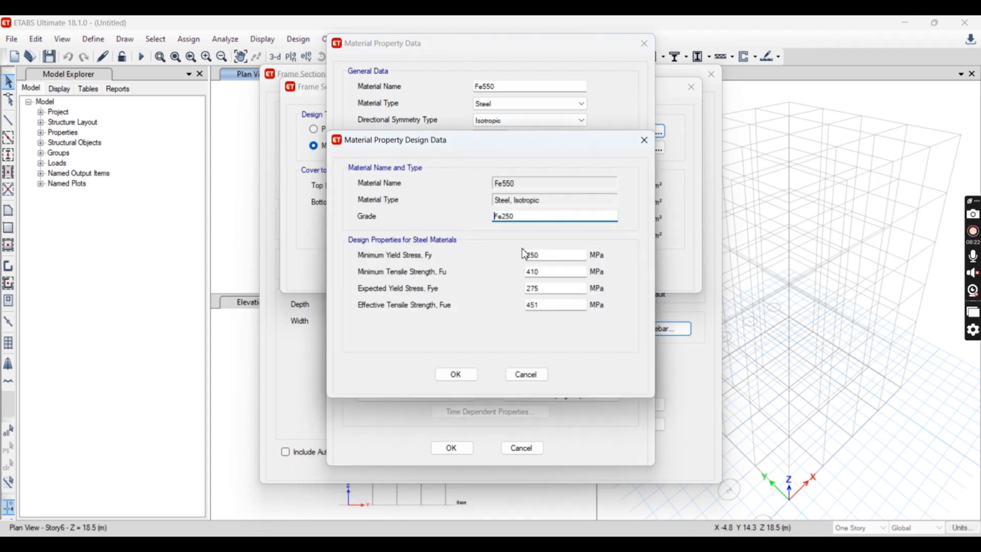
{"action": "left_click_drag", "start_coordinate": [481, 144], "coordinate": [420, 180]}
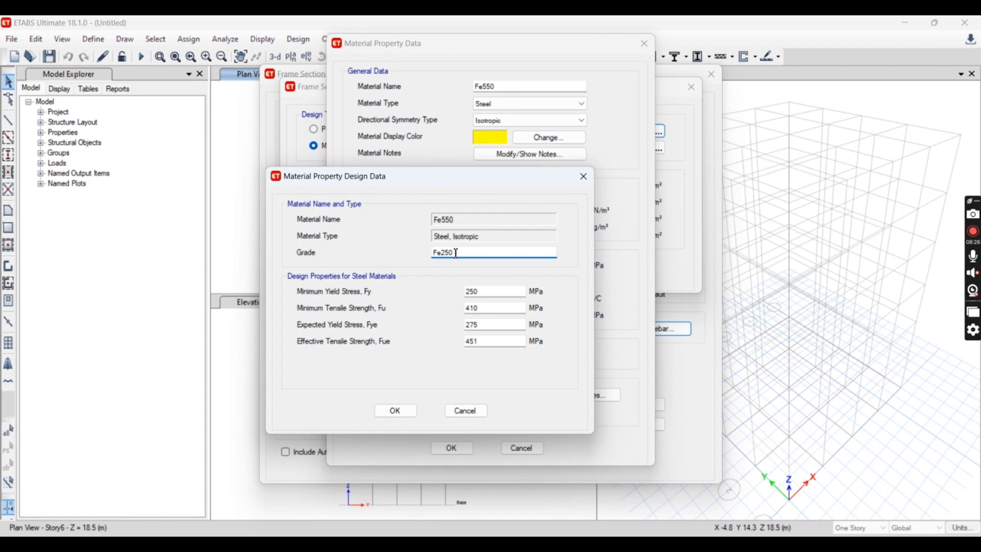
{"action": "key", "text": "BackSpace"}
{"action": "key", "text": "BackSpace"}
{"action": "key", "text": "BackSpace"}
{"action": "type", "text": "550"}
Set the Fe550 material's minimum yield stress to 550 MPa and its minimum tensile strength to 605 MPa
{"action": "left_click", "coordinate": [495, 292]}
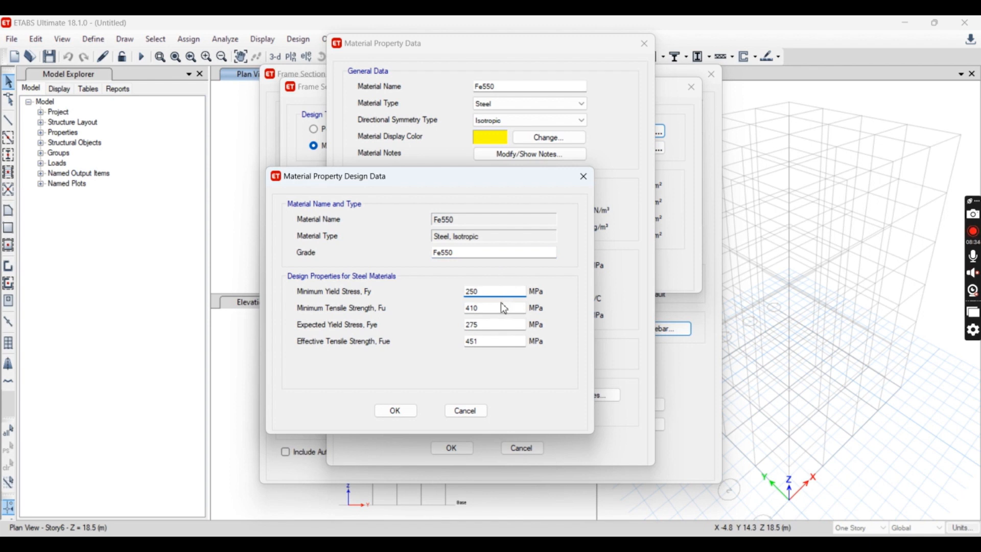
{"action": "double_click", "coordinate": [486, 288]}
{"action": "type", "text": "55"}
{"action": "double_click", "coordinate": [488, 309]}
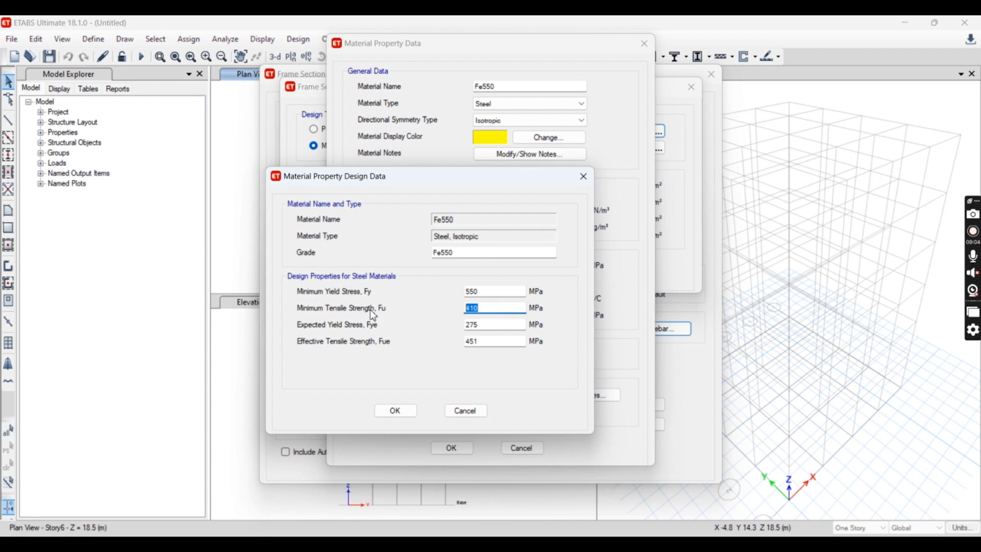
{"action": "type", "text": "650"}
{"action": "left_click_drag", "start_coordinate": [486, 327], "coordinate": [446, 330]}
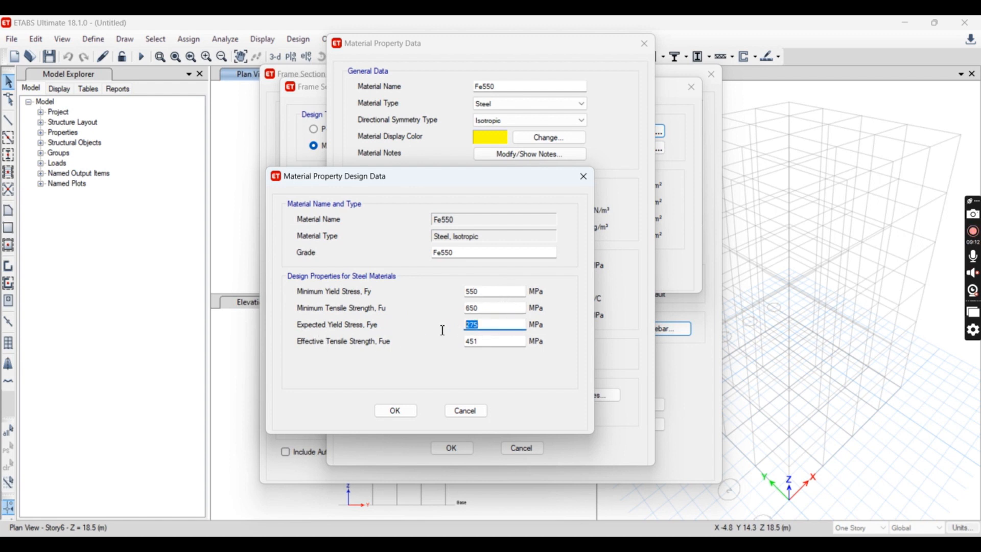
{"action": "double_click", "coordinate": [483, 307]}
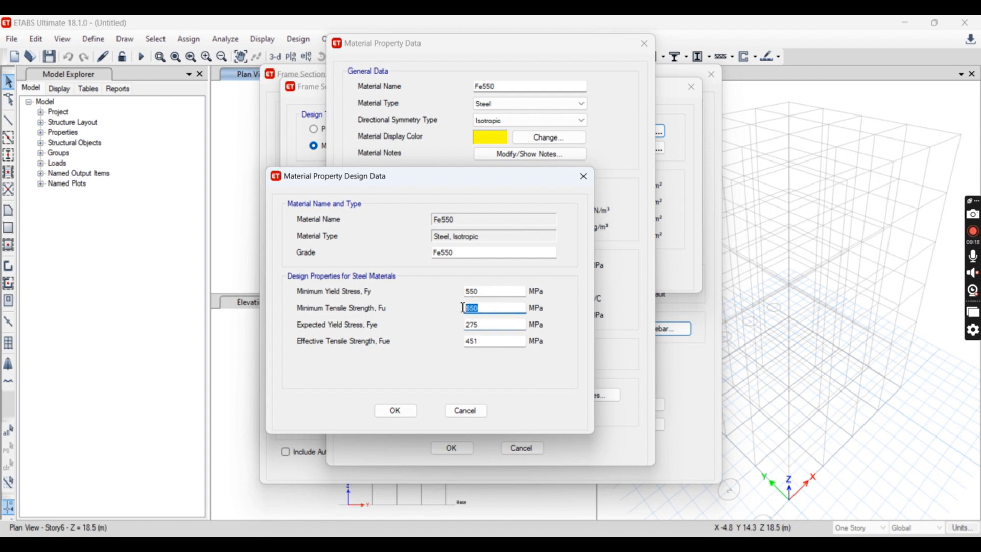
{"action": "type", "text": "550"}
Set the Fe550 material's expected yield stress to 495 MPa and its effective tensile strength to 605*0.9 MPa
{"action": "left_click_drag", "start_coordinate": [484, 325], "coordinate": [443, 326]}
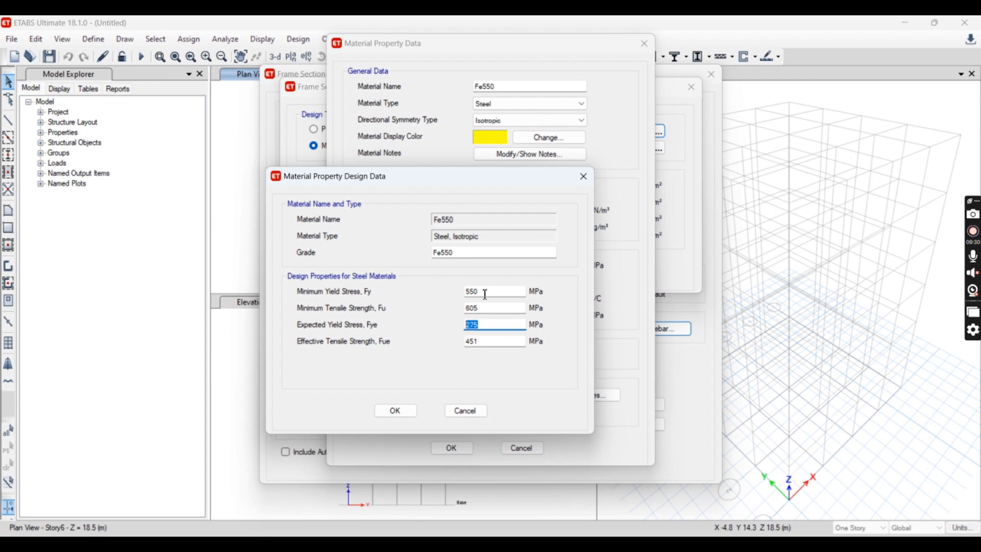
{"action": "type", "text": "5"}
{"action": "left_click", "coordinate": [491, 341]}
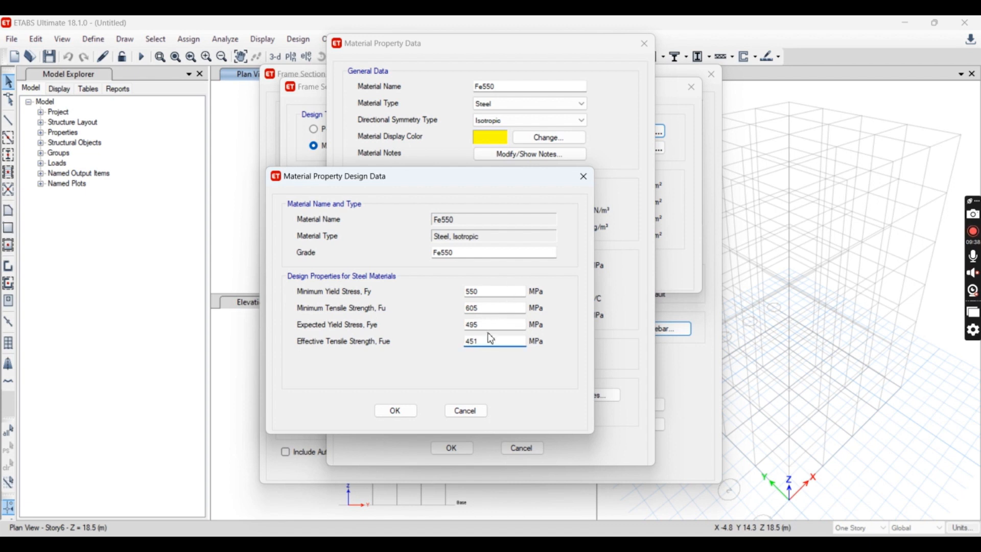
{"action": "left_click_drag", "start_coordinate": [491, 340], "coordinate": [454, 346]}
{"action": "type", "text": "605*0.9"}
{"action": "left_click", "coordinate": [479, 327]}
{"action": "left_click", "coordinate": [396, 411]}
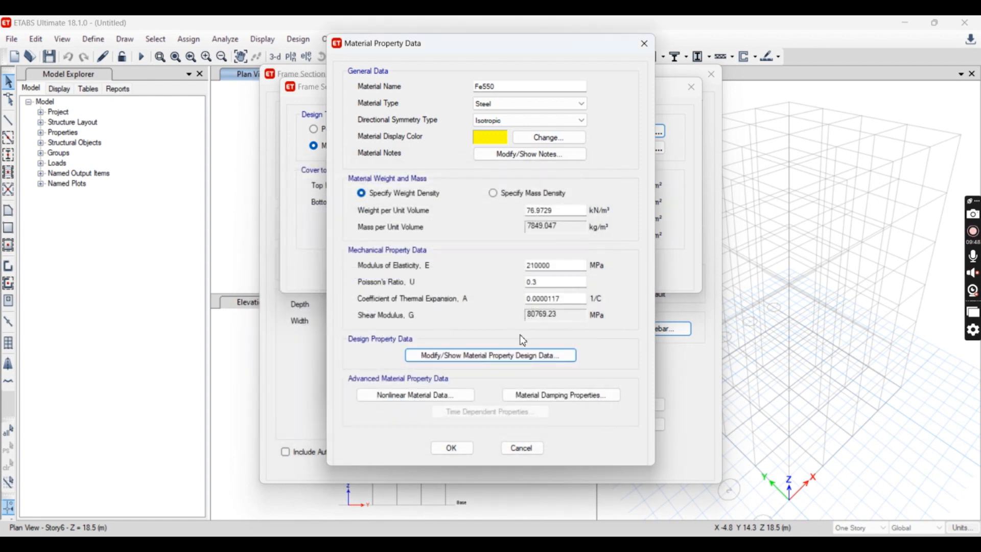
Save the Fe550 material and assign it to the beam section's longitudinal bars
{"action": "left_click", "coordinate": [452, 449]}
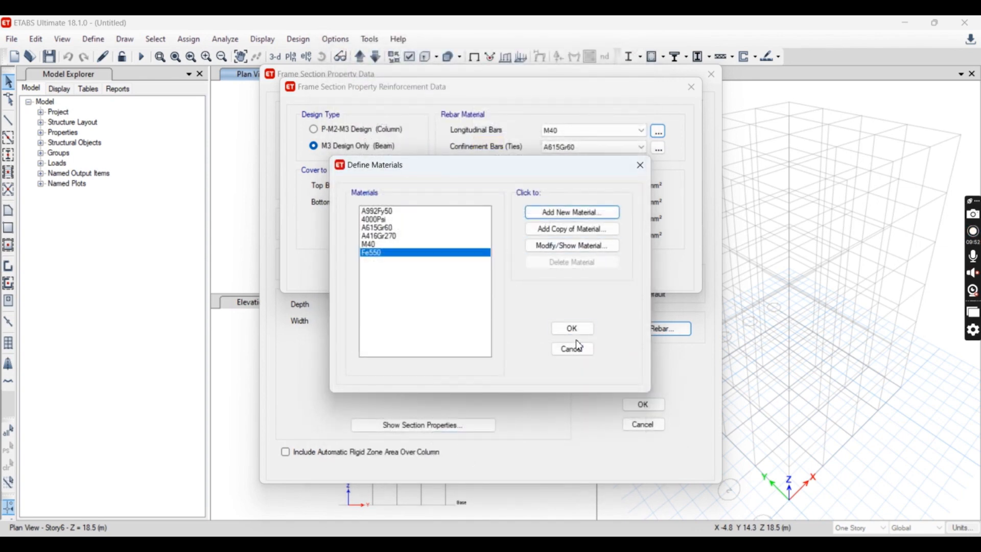
{"action": "left_click", "coordinate": [573, 329]}
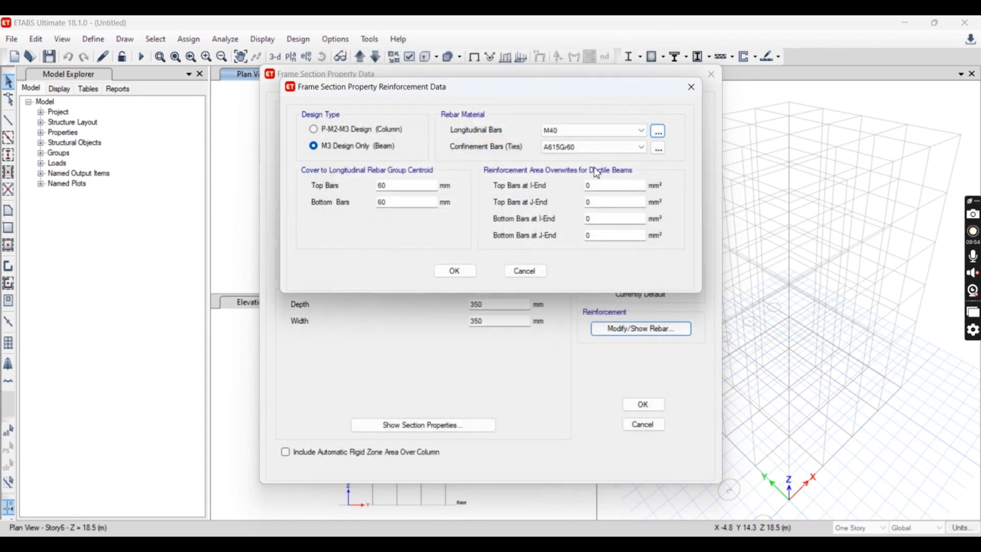
{"action": "left_click", "coordinate": [594, 132]}
{"action": "left_click", "coordinate": [573, 184]}
Add another Indian Steel material of grade Fe250 for the confinement bars and name it Fe500
{"action": "left_click", "coordinate": [658, 150]}
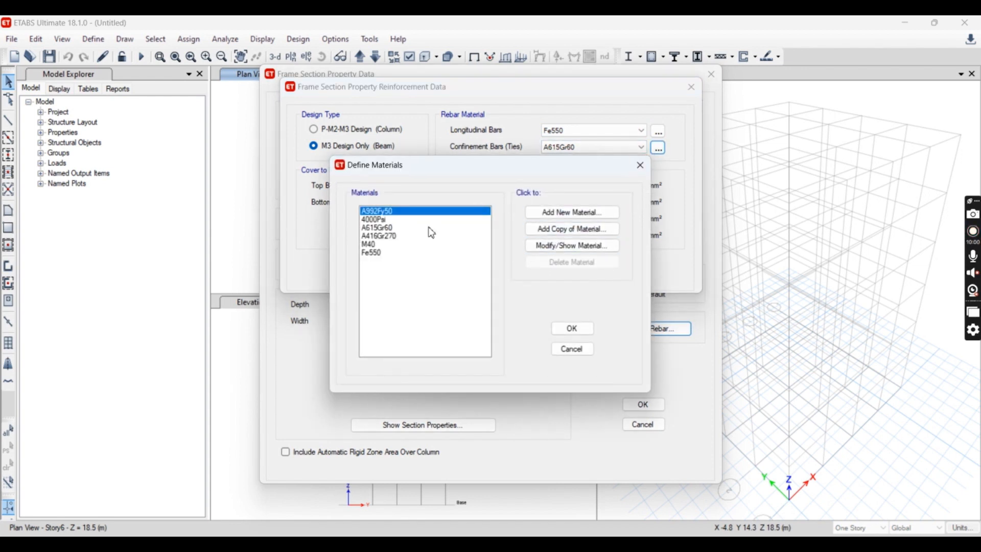
{"action": "left_click", "coordinate": [558, 213]}
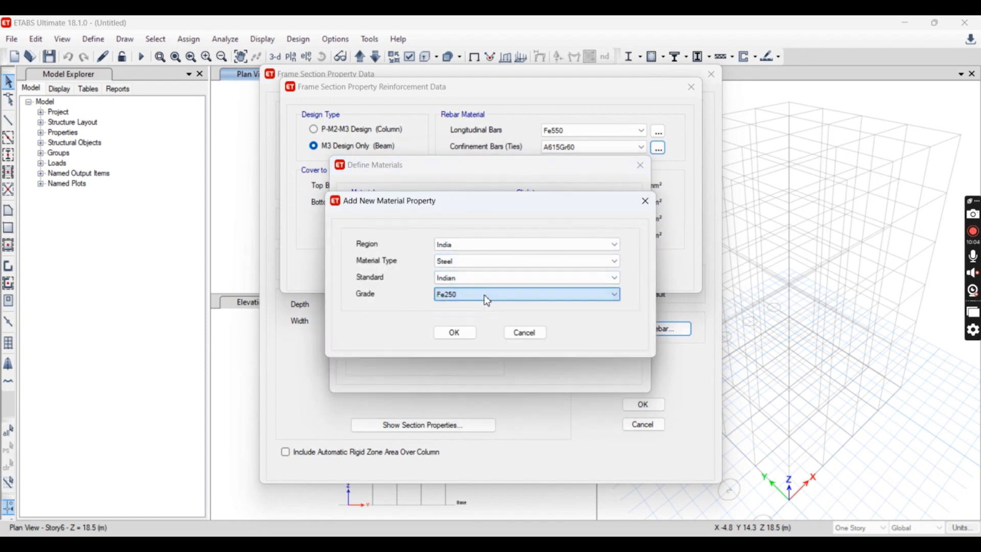
{"action": "left_click", "coordinate": [456, 333]}
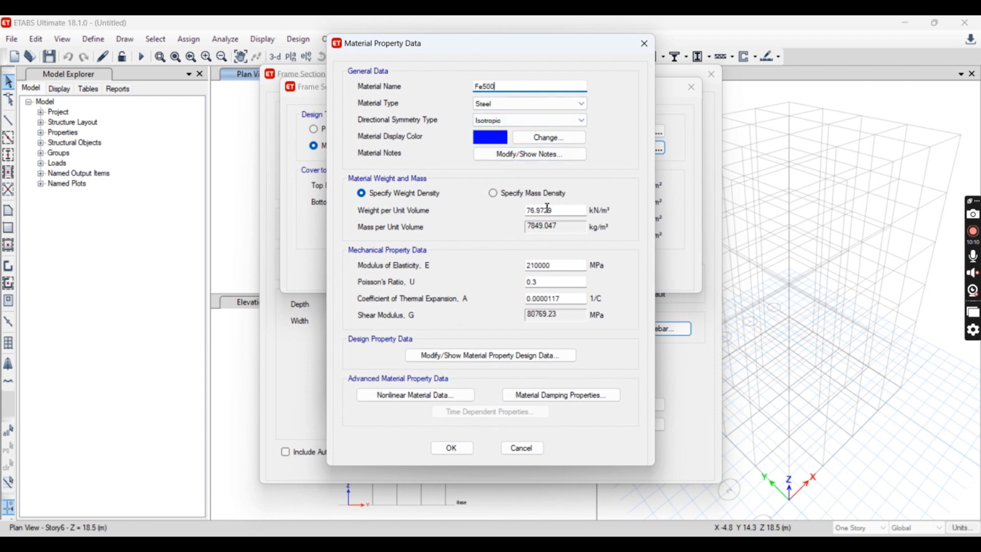
In the Fe500 design data, set the grade to Fe500, minimum yield stress to 500 MPa and minimum tensile strength to 1.1*500 MPa
{"action": "left_click", "coordinate": [522, 357]}
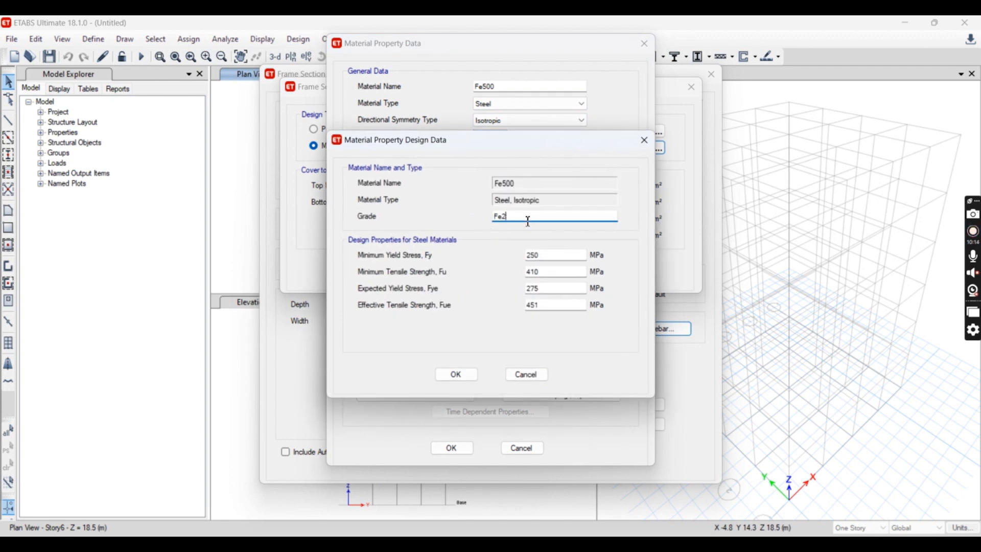
{"action": "double_click", "coordinate": [543, 255]}
{"action": "type", "text": "50"}
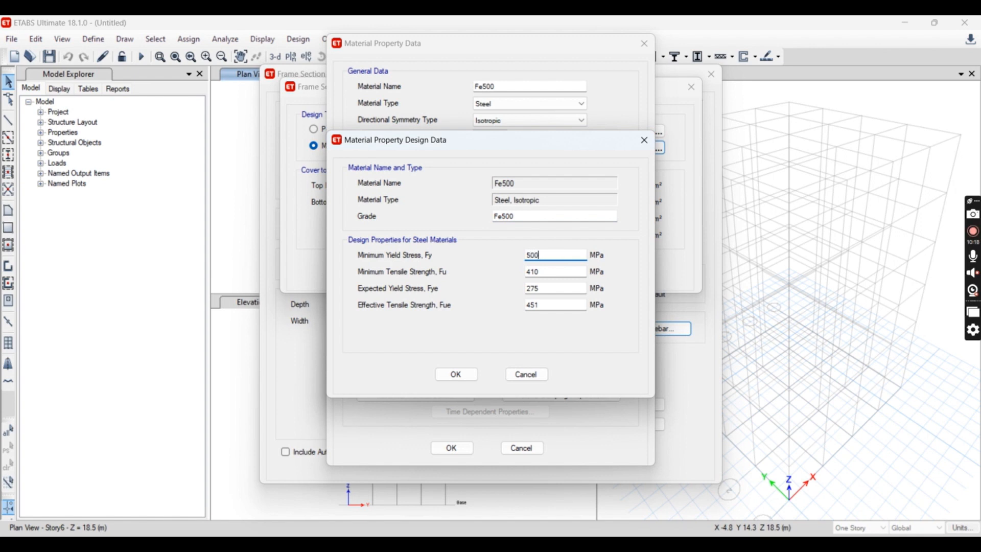
{"action": "key", "text": "Tab"}
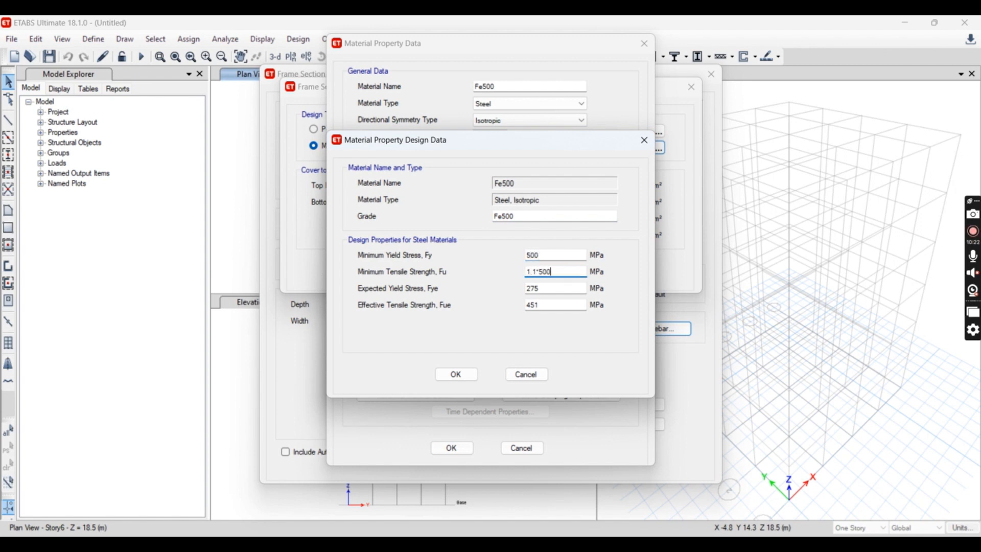
{"action": "key", "text": "Tab"}
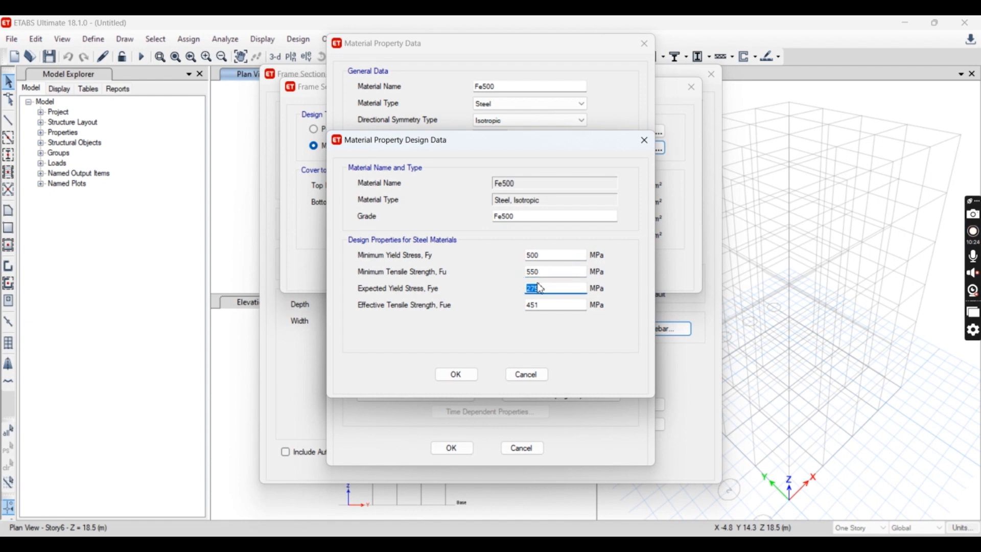
Set the Fe500 material's expected yield stress to 0.9*500 MPa and its effective tensile strength to 495 MPa
{"action": "type", "text": "0.9*500"}
{"action": "key", "text": "Tab"}
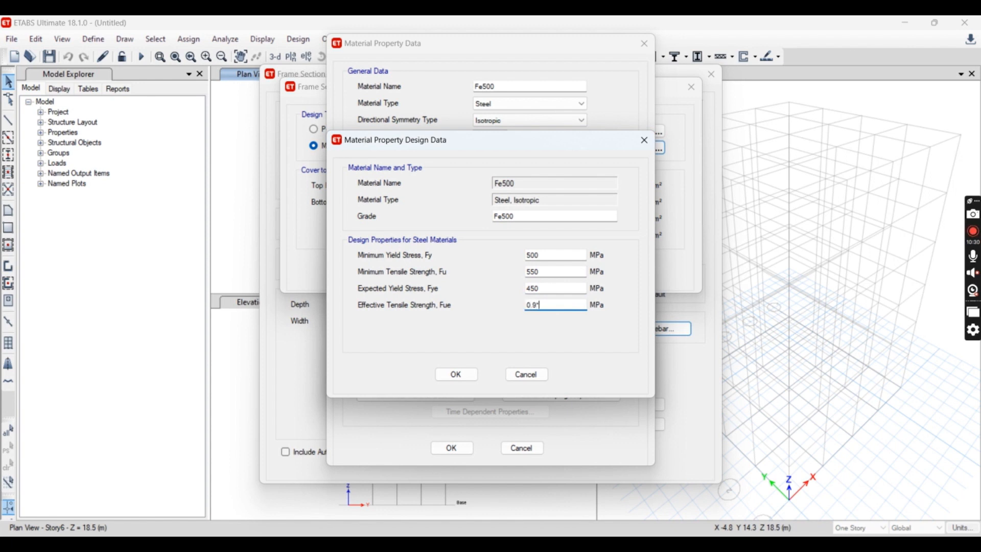
{"action": "left_click", "coordinate": [559, 289]}
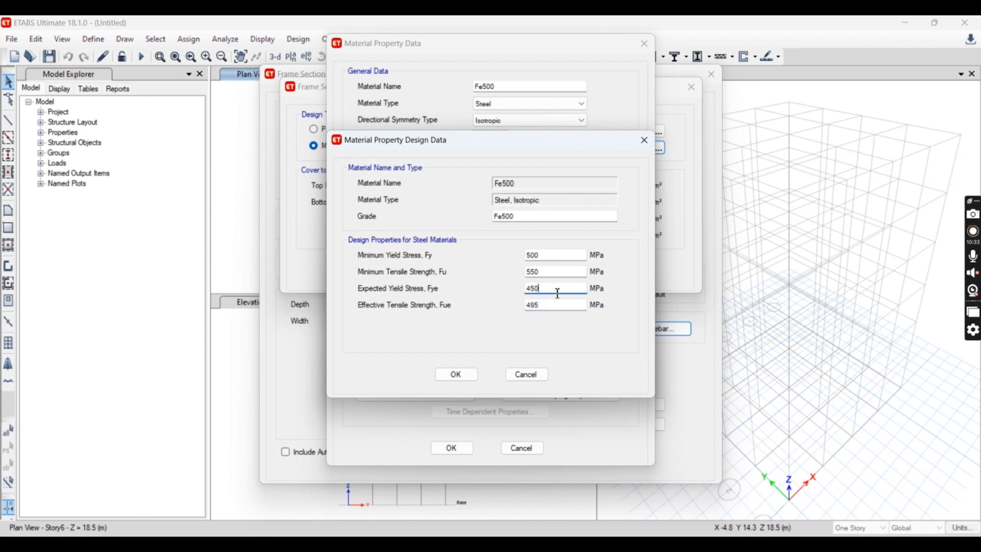
{"action": "left_click", "coordinate": [445, 374]}
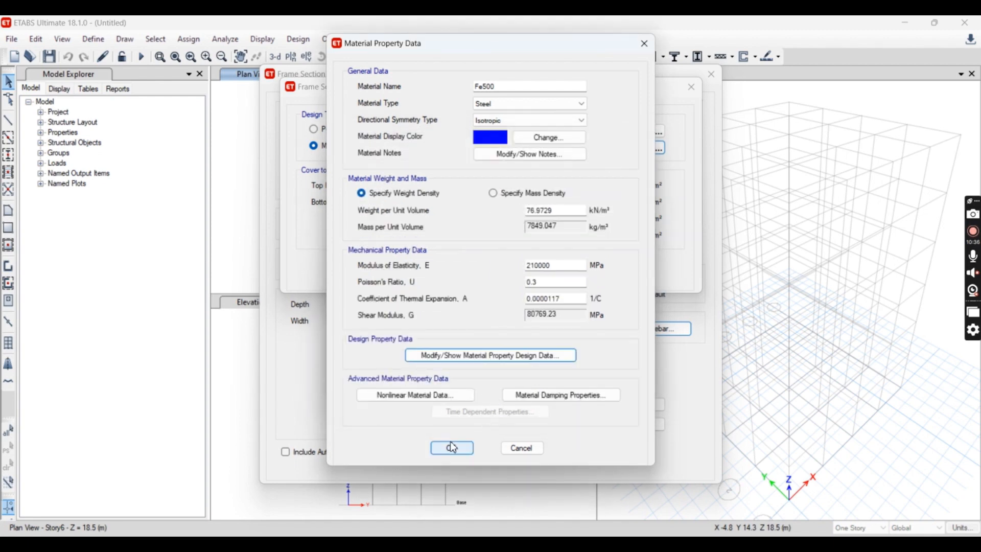
Save the Fe500 material and assign it to the beam section's confinement bars (ties)
{"action": "left_click", "coordinate": [453, 448]}
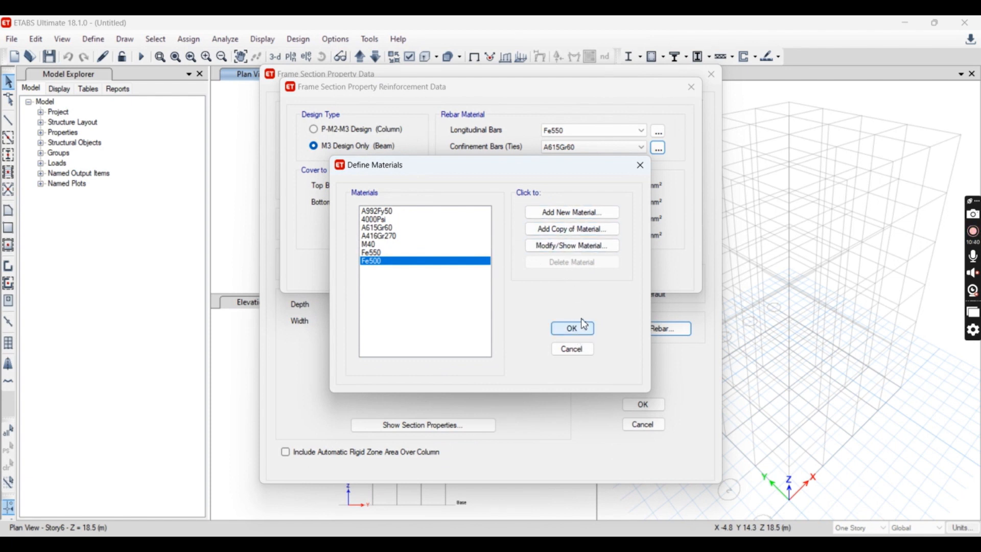
{"action": "left_click", "coordinate": [572, 328]}
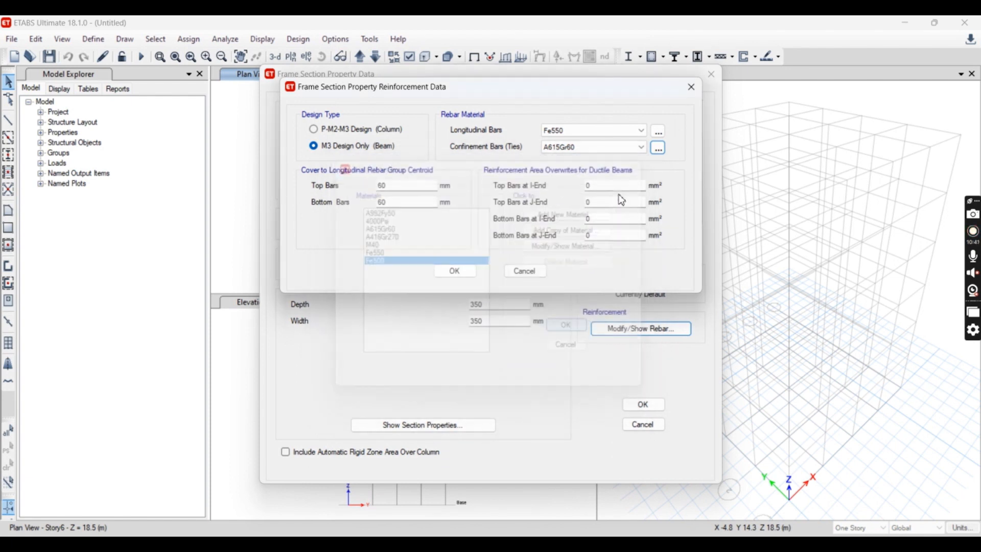
{"action": "left_click", "coordinate": [630, 147]}
{"action": "left_click", "coordinate": [586, 209]}
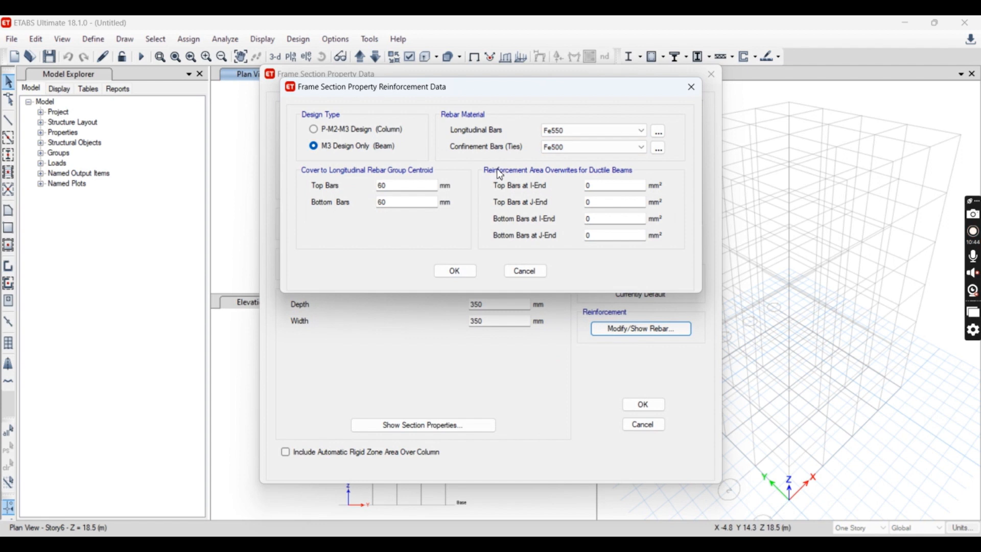
Change the top and bottom bar covers to the longitudinal rebar group centroid and accept the reinforcement data
{"action": "double_click", "coordinate": [398, 185]}
{"action": "double_click", "coordinate": [393, 202]}
{"action": "type", "text": "4"}
{"action": "left_click", "coordinate": [454, 271]}
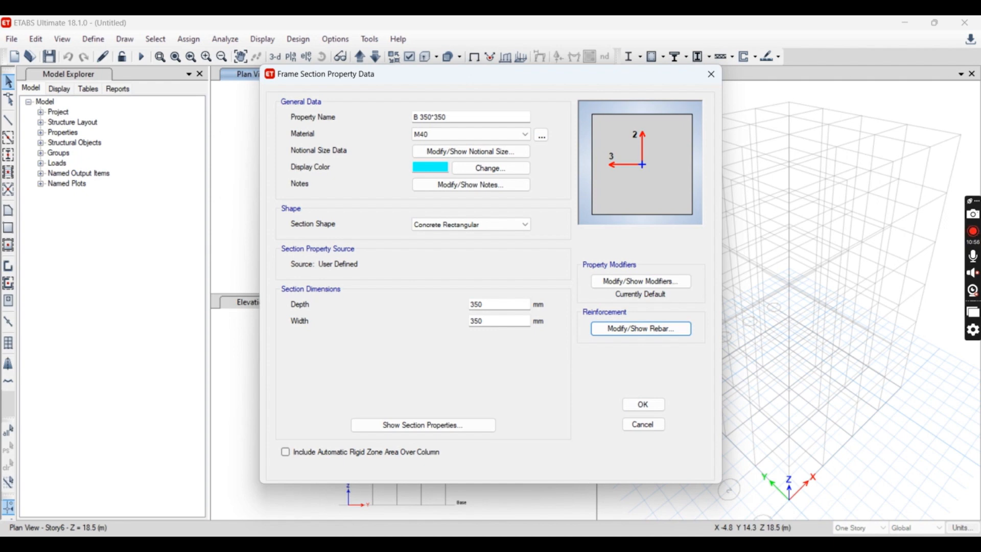
Switch to Paint with a blank canvas
{"action": "key", "text": "super"}
{"action": "type", "text": "pain"}
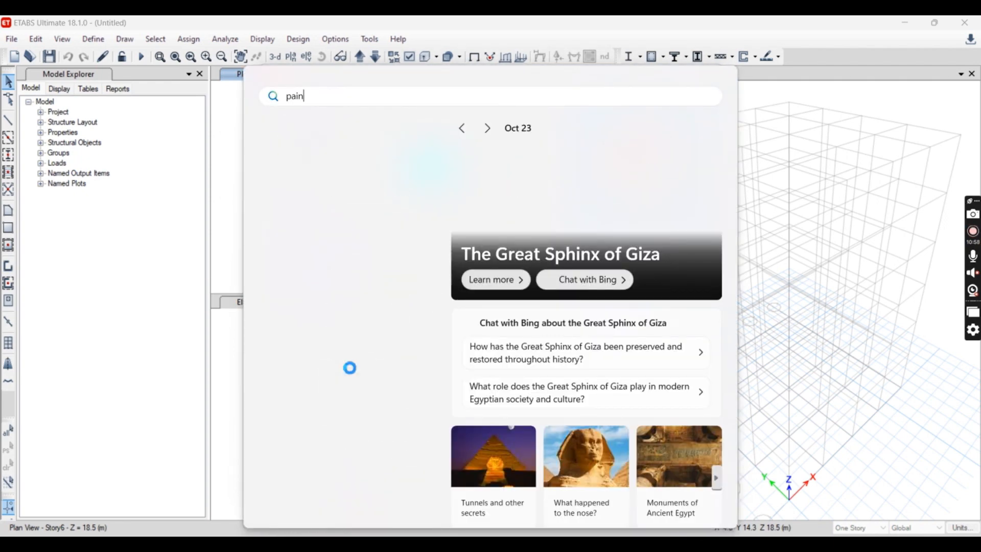
{"action": "key", "text": "Return"}
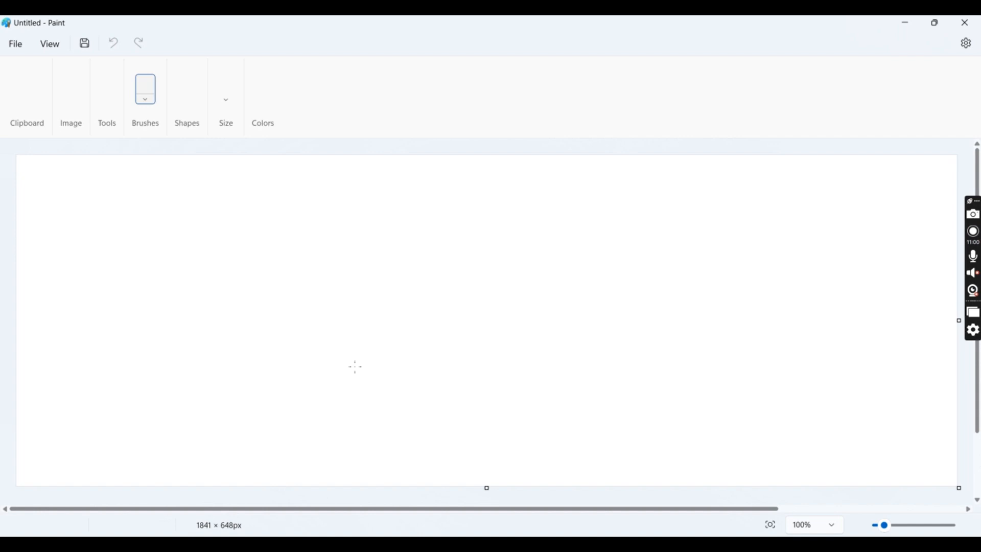
Draw a tall black rectangle outline in the left half of the canvas and extend the canvas height to 712 px
{"action": "left_click", "coordinate": [372, 75]}
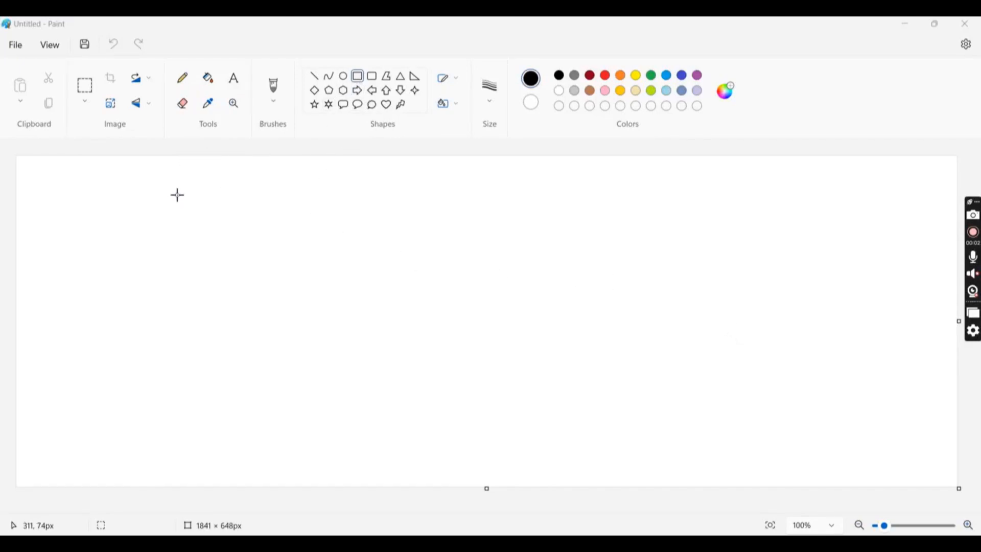
{"action": "left_click_drag", "start_coordinate": [160, 188], "coordinate": [377, 446]}
{"action": "left_click", "coordinate": [542, 283]}
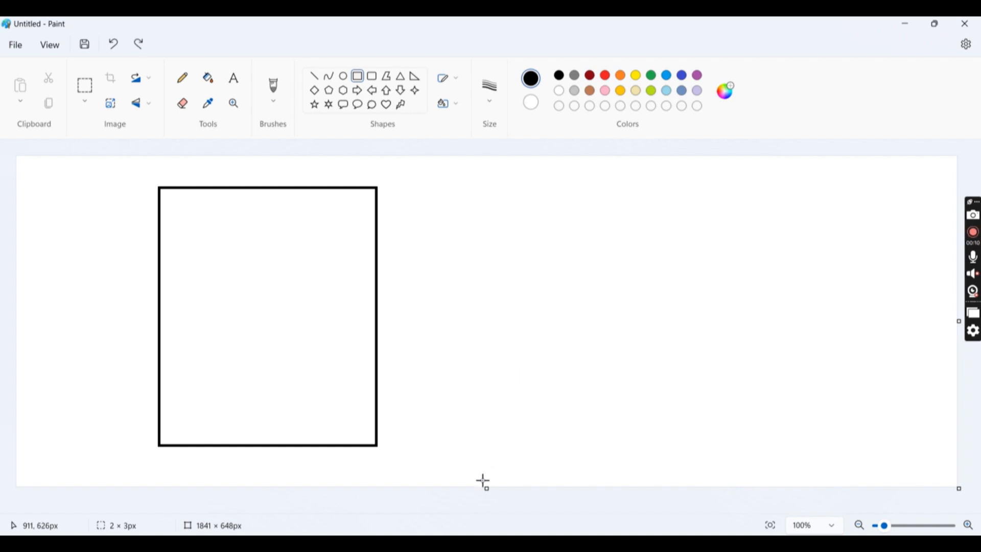
{"action": "left_click_drag", "start_coordinate": [486, 490], "coordinate": [493, 521]}
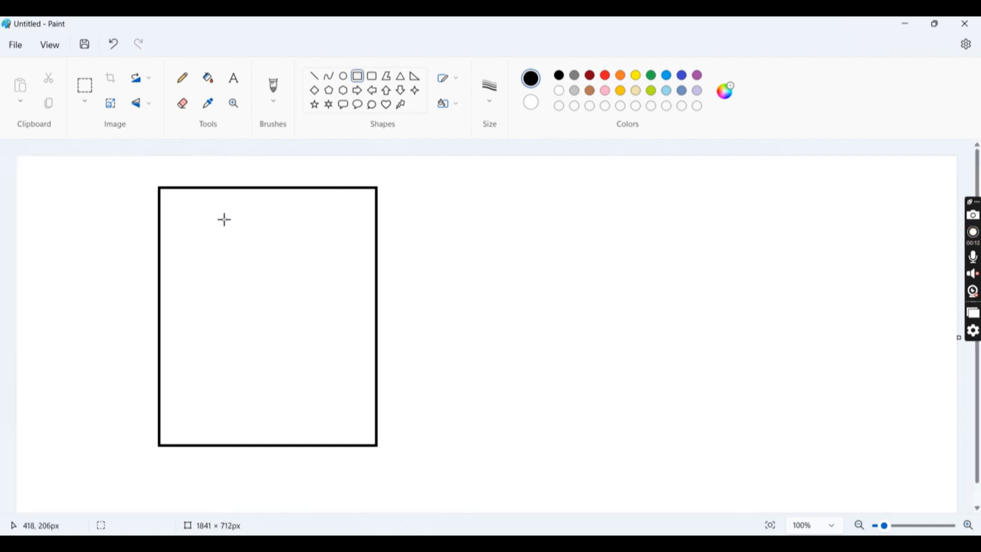
Draw two nested rounded rectangles inside the section outline as the stirrup, the outer one about 359 × 434 px
{"action": "left_click", "coordinate": [373, 77]}
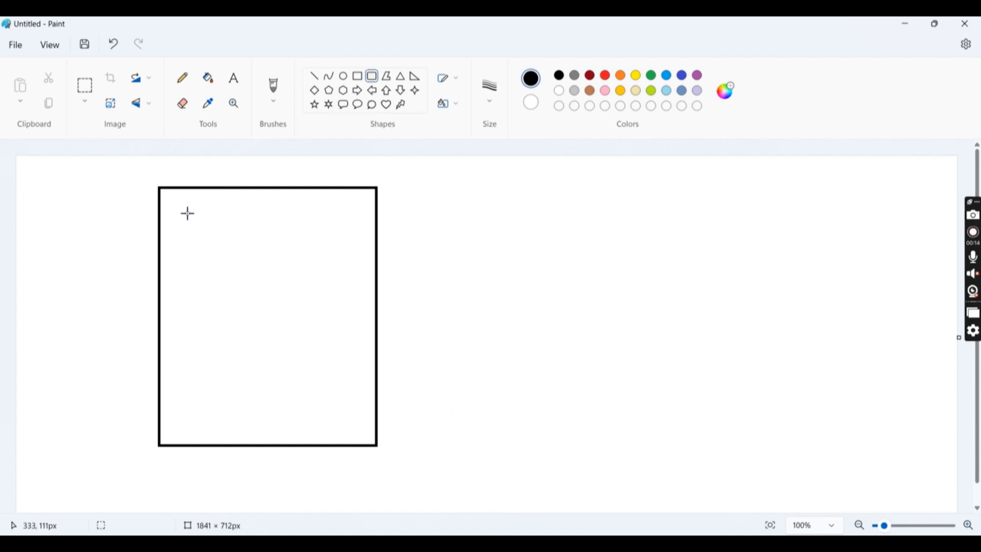
{"action": "mouse_move", "coordinate": [177, 205]}
{"action": "left_mouse_down"}
{"action": "mouse_move", "coordinate": [234, 326]}
{"action": "mouse_move", "coordinate": [305, 409]}
{"action": "mouse_move", "coordinate": [361, 427]}
{"action": "left_mouse_up"}
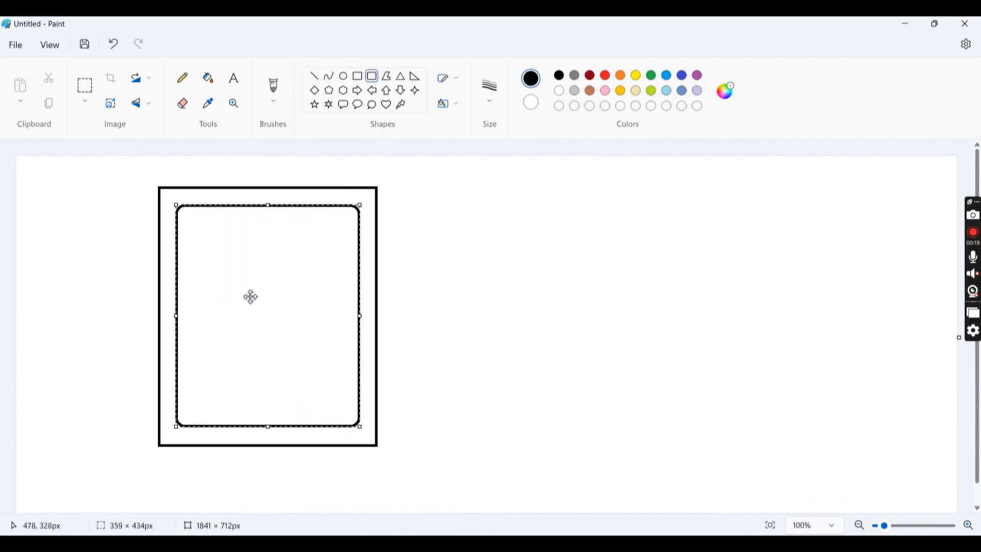
{"action": "left_click", "coordinate": [135, 189]}
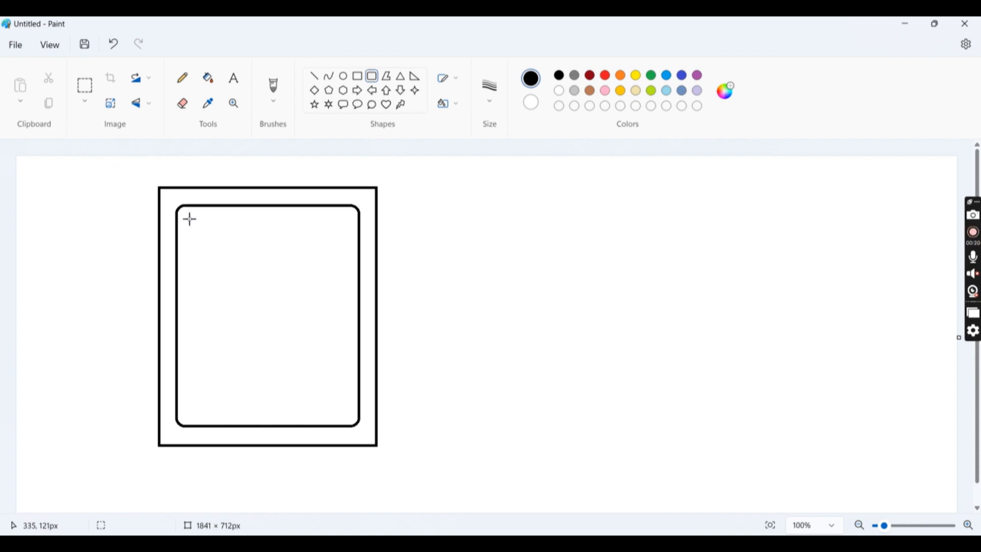
{"action": "mouse_move", "coordinate": [187, 219]}
{"action": "left_mouse_down"}
{"action": "mouse_move", "coordinate": [252, 327]}
{"action": "mouse_move", "coordinate": [353, 419]}
{"action": "left_mouse_up"}
{"action": "left_click", "coordinate": [495, 290]}
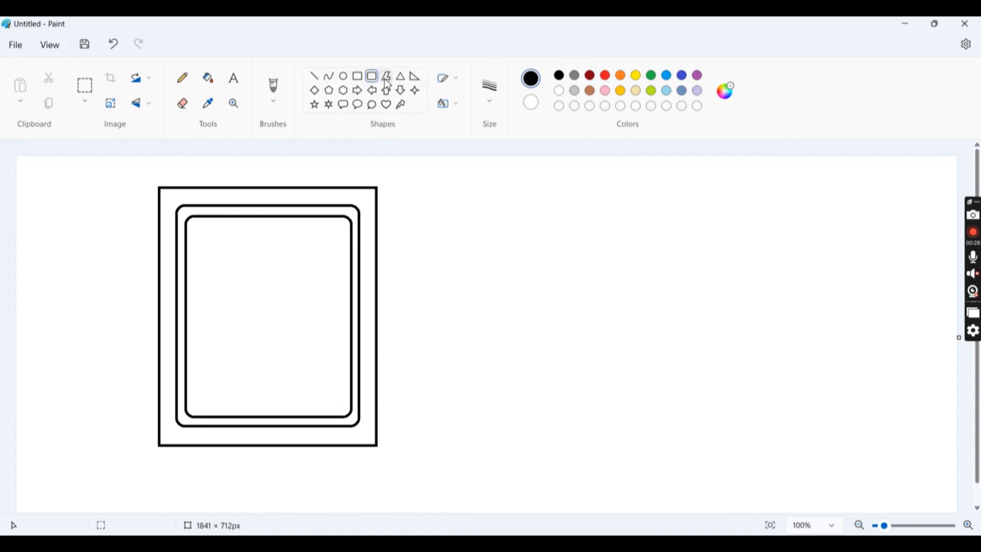
Draw a circle in each of the four inner corners of the stirrup as the longitudinal bars, about 73 × 78 px at the lower right
{"action": "left_click", "coordinate": [344, 76]}
{"action": "left_click_drag", "start_coordinate": [190, 221], "coordinate": [209, 239]}
{"action": "left_click", "coordinate": [312, 236]}
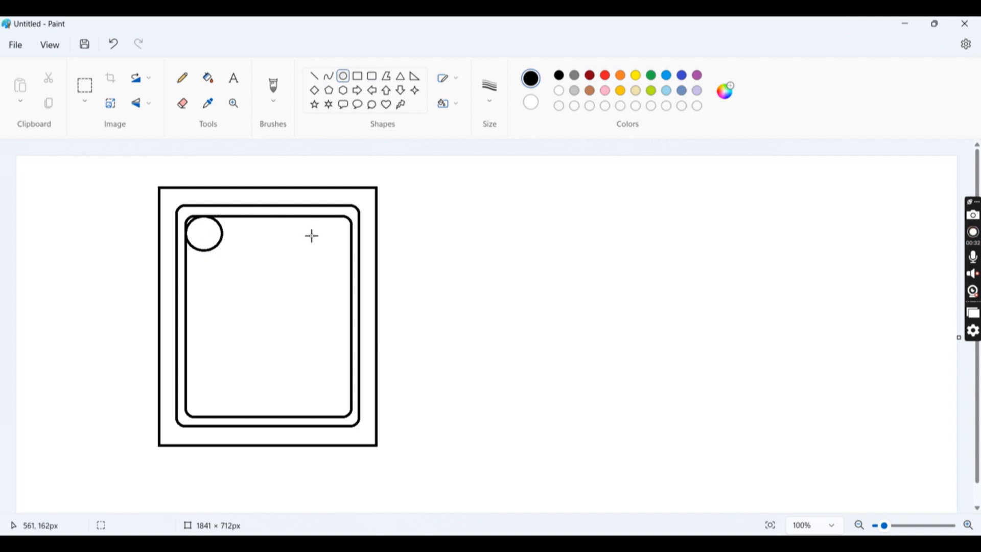
{"action": "left_click_drag", "start_coordinate": [322, 218], "coordinate": [335, 240]}
{"action": "left_click", "coordinate": [304, 292]}
{"action": "left_click_drag", "start_coordinate": [197, 374], "coordinate": [202, 404]}
{"action": "left_click", "coordinate": [257, 376]}
{"action": "mouse_move", "coordinate": [330, 375]}
{"action": "left_mouse_down"}
{"action": "mouse_move", "coordinate": [366, 419]}
{"action": "mouse_move", "coordinate": [344, 394]}
{"action": "mouse_move", "coordinate": [331, 394]}
{"action": "mouse_move", "coordinate": [367, 394]}
{"action": "mouse_move", "coordinate": [332, 394]}
{"action": "left_mouse_up"}
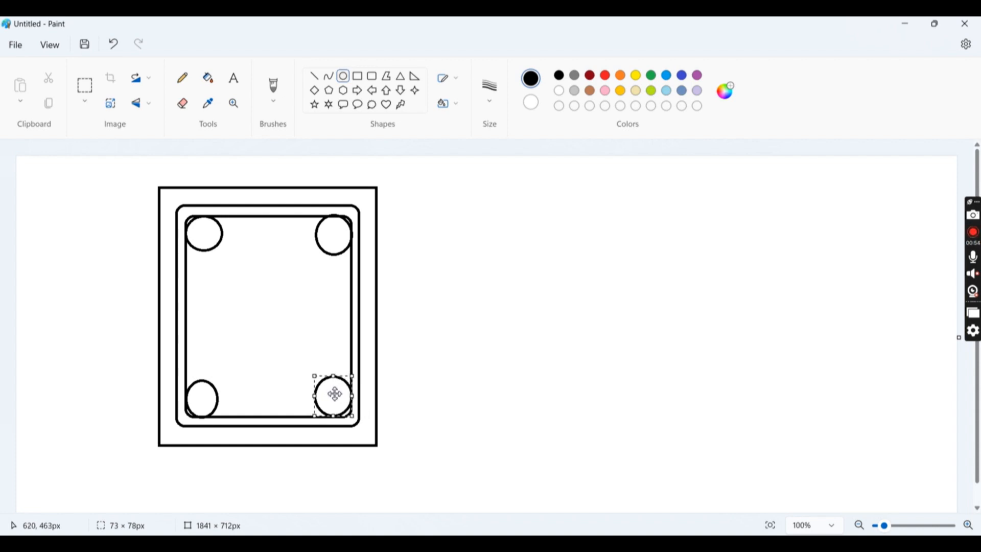
{"action": "left_click", "coordinate": [296, 337]}
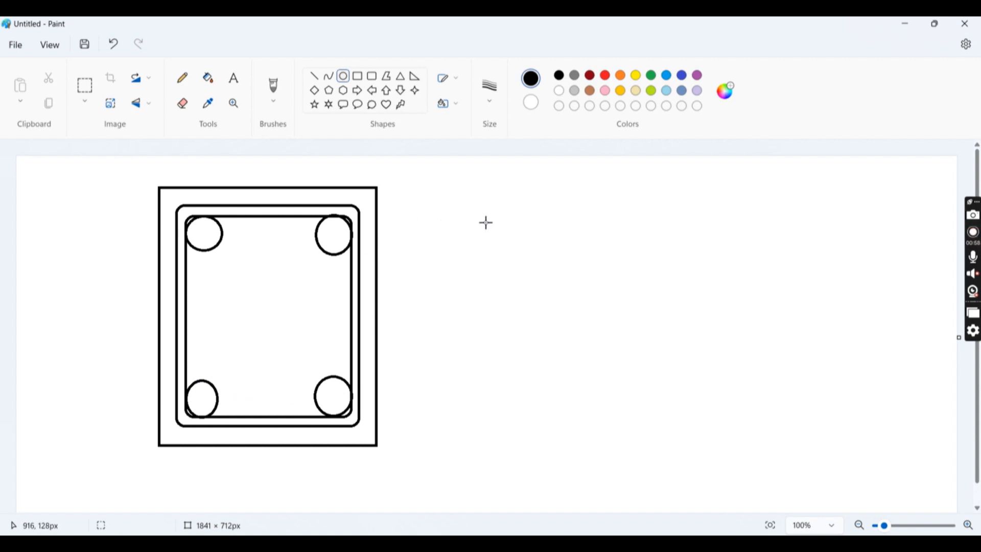
Draw thin horizontal extension lines rightward from the lower-left bar's centre and from the section outline's top-right corner
{"action": "left_click", "coordinate": [313, 76]}
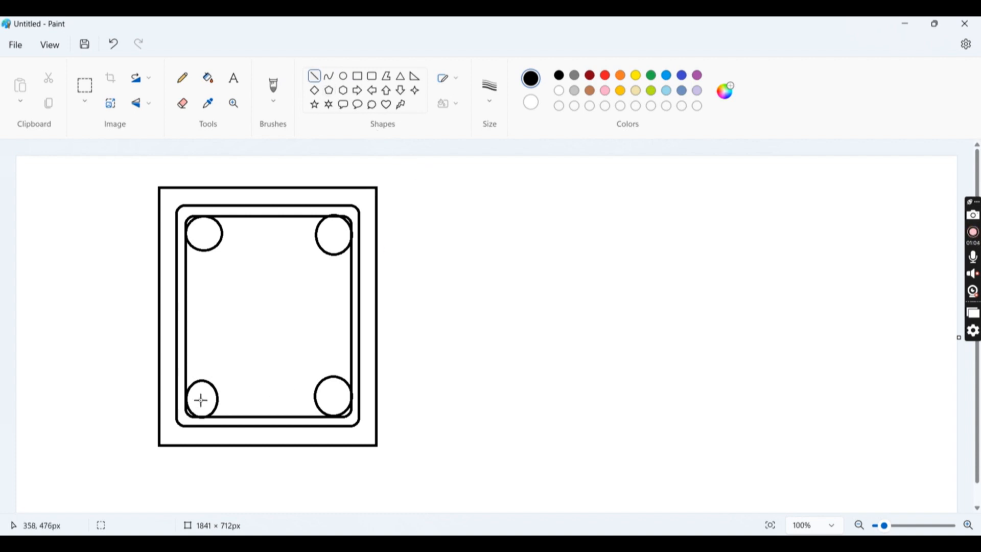
{"action": "left_click", "coordinate": [488, 104]}
{"action": "left_click", "coordinate": [506, 124]}
{"action": "left_click_drag", "start_coordinate": [202, 399], "coordinate": [467, 399]}
{"action": "left_click", "coordinate": [460, 314]}
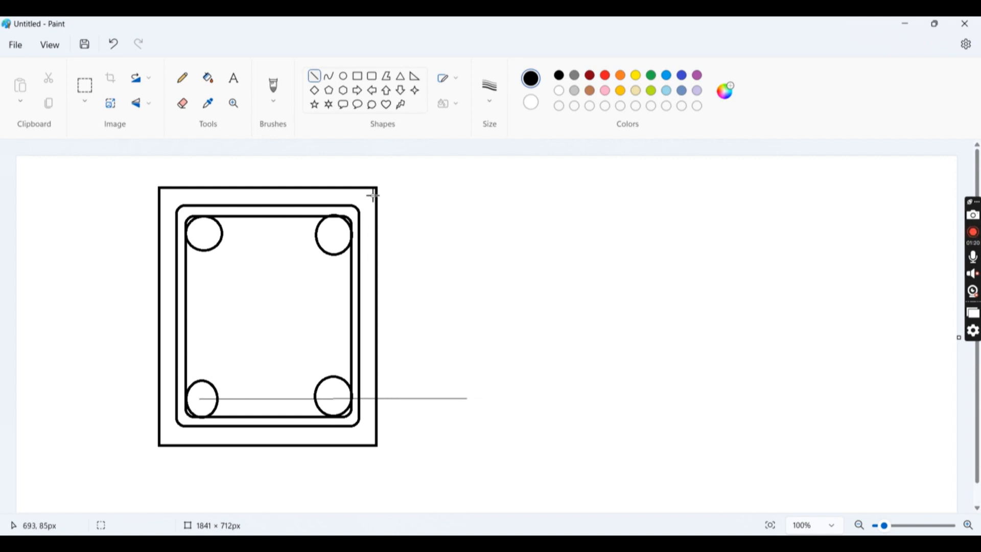
{"action": "left_click_drag", "start_coordinate": [376, 188], "coordinate": [561, 189]}
{"action": "left_click", "coordinate": [550, 244]}
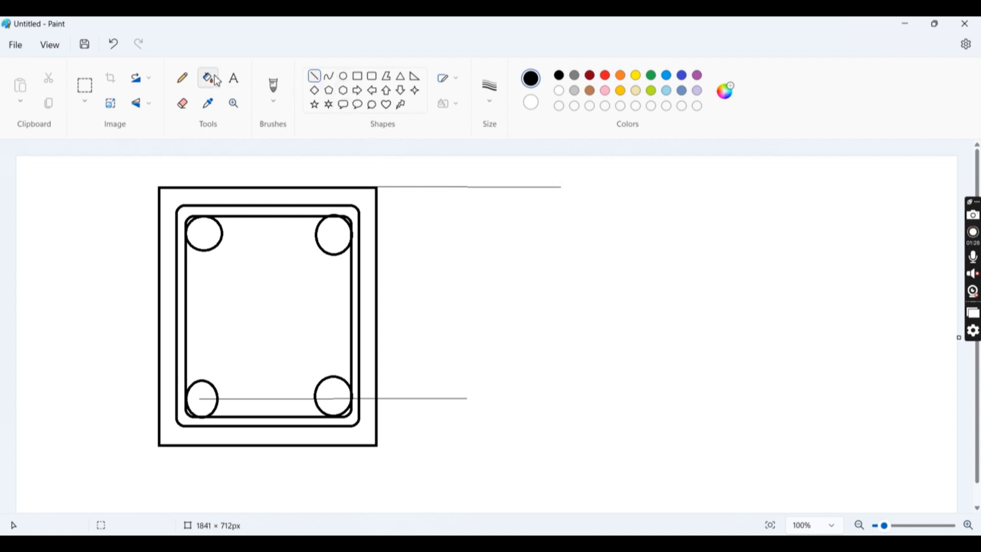
Draw a thicker vertical dimension line right of the section, from the upper extension line through the lower one to the outline's bottom level
{"action": "left_click", "coordinate": [487, 108]}
{"action": "left_click", "coordinate": [483, 156]}
{"action": "mouse_move", "coordinate": [402, 186]}
{"action": "left_mouse_down"}
{"action": "mouse_move", "coordinate": [412, 291]}
{"action": "mouse_move", "coordinate": [402, 399]}
{"action": "left_mouse_up"}
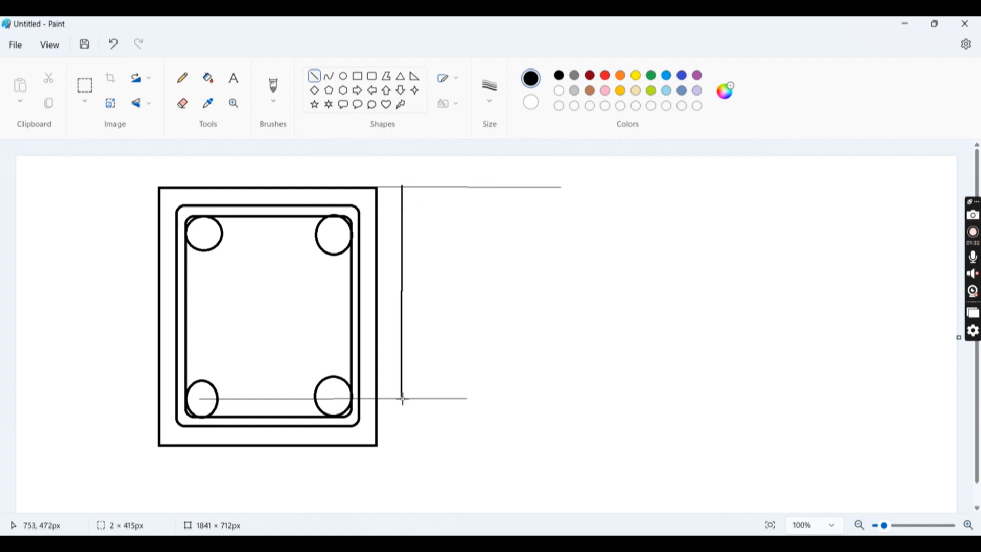
{"action": "left_click", "coordinate": [440, 361]}
{"action": "left_click_drag", "start_coordinate": [402, 399], "coordinate": [402, 449]}
{"action": "left_click", "coordinate": [432, 445]}
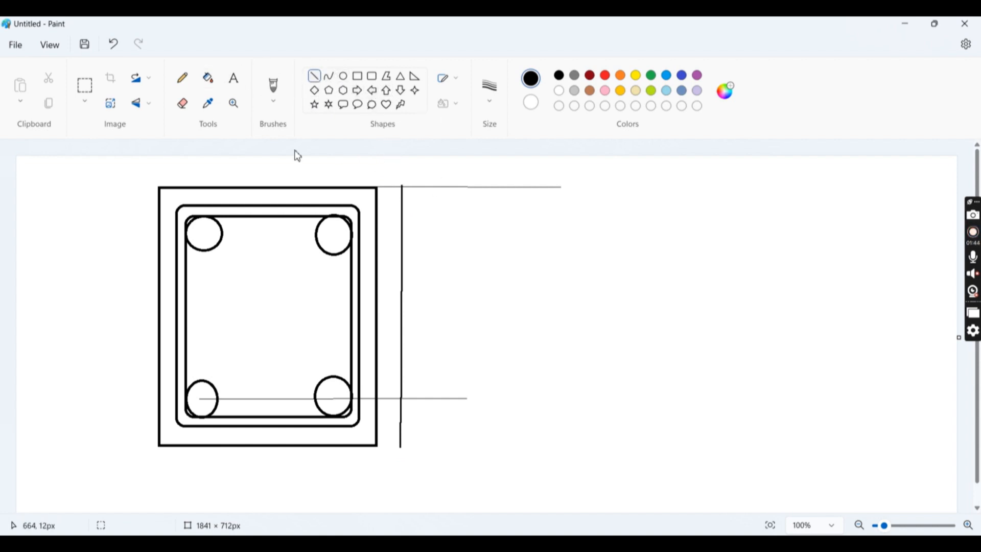
Draw thick pencil arrowheads at both ends of the dimension line's segment between the two extension lines
{"action": "left_click", "coordinate": [183, 78]}
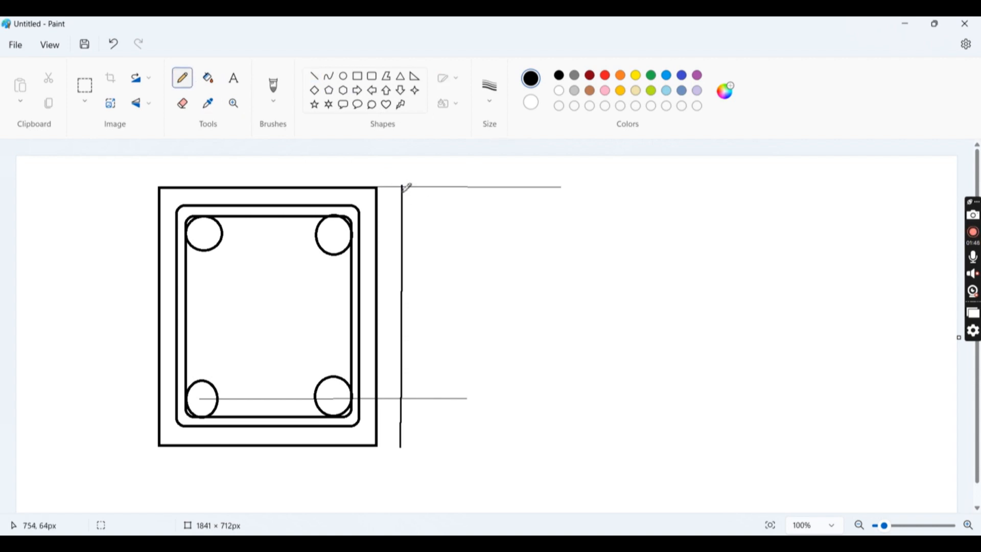
{"action": "left_click_drag", "start_coordinate": [399, 202], "coordinate": [402, 191]}
{"action": "left_click", "coordinate": [495, 92]}
{"action": "left_click", "coordinate": [493, 189]}
{"action": "left_click_drag", "start_coordinate": [404, 185], "coordinate": [413, 208]}
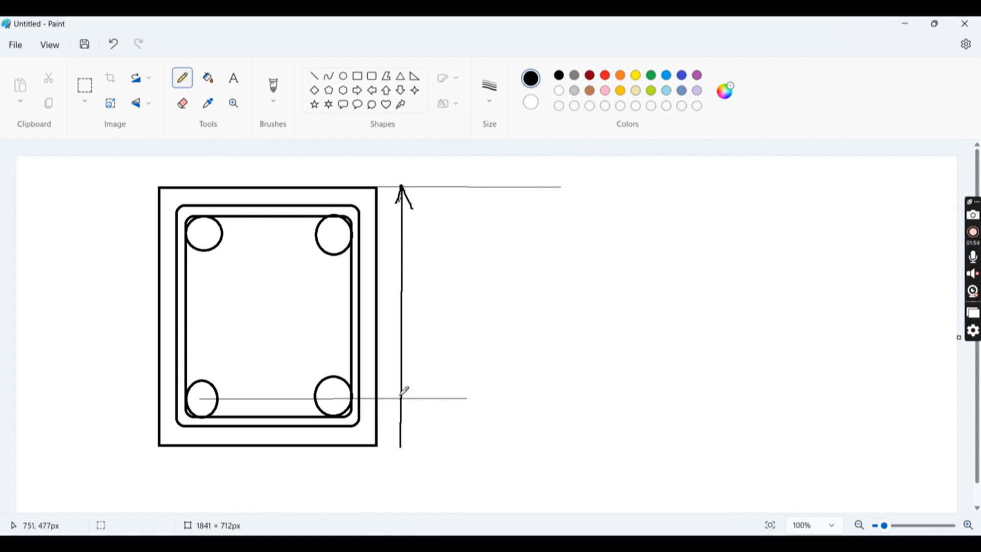
{"action": "mouse_move", "coordinate": [401, 396]}
{"action": "left_mouse_down"}
{"action": "mouse_move", "coordinate": [391, 377]}
{"action": "mouse_move", "coordinate": [412, 381]}
{"action": "left_mouse_up"}
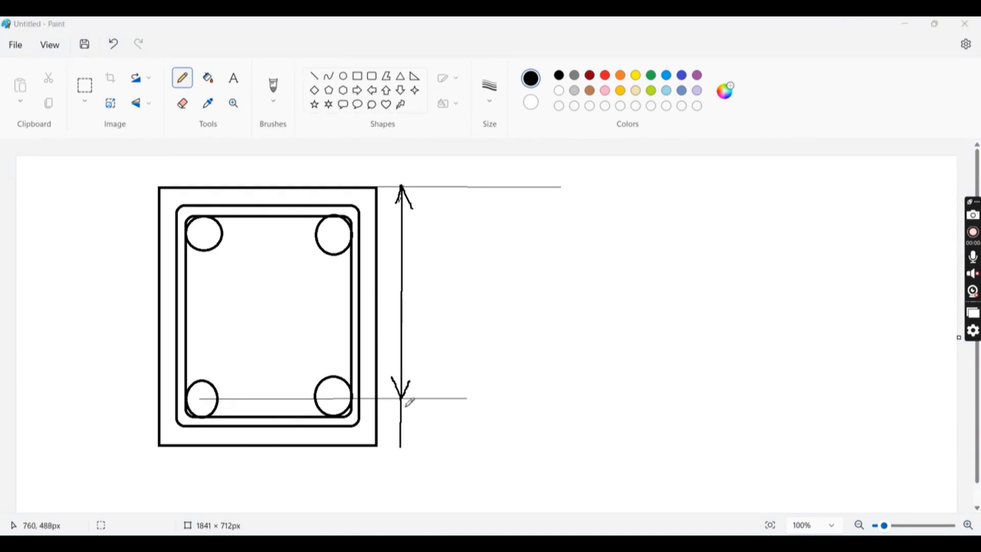
Add arrowheads to both ends of the short lower dimension segment and draw a bent leader from the bottom cover gap out past the section's left side
{"action": "mouse_move", "coordinate": [401, 401]}
{"action": "left_mouse_down"}
{"action": "mouse_move", "coordinate": [397, 409]}
{"action": "mouse_move", "coordinate": [409, 409]}
{"action": "left_mouse_up"}
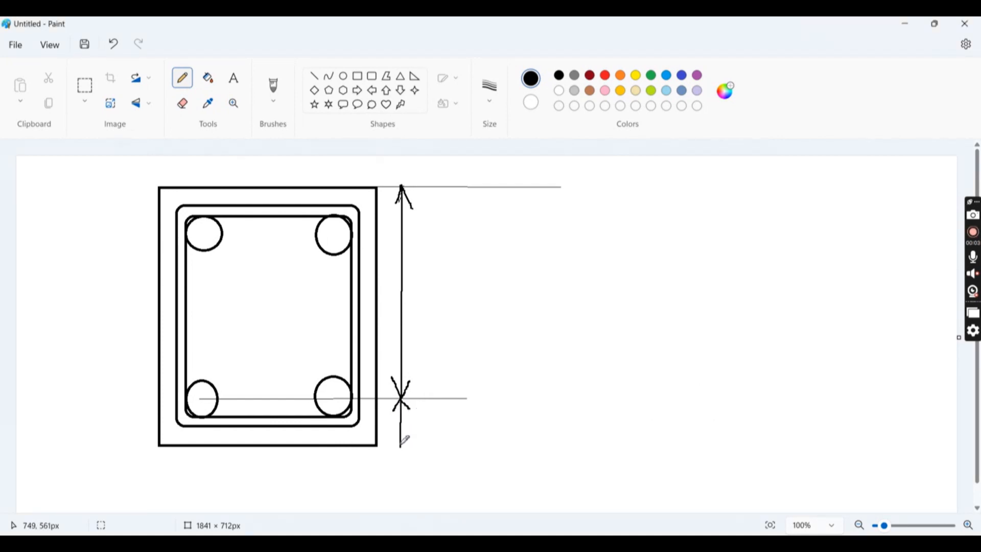
{"action": "left_click_drag", "start_coordinate": [400, 445], "coordinate": [389, 431]}
{"action": "left_click_drag", "start_coordinate": [401, 446], "coordinate": [411, 434]}
{"action": "left_click", "coordinate": [314, 76]}
{"action": "mouse_move", "coordinate": [198, 438]}
{"action": "left_mouse_down"}
{"action": "mouse_move", "coordinate": [116, 438]}
{"action": "mouse_move", "coordinate": [86, 380]}
{"action": "left_mouse_up"}
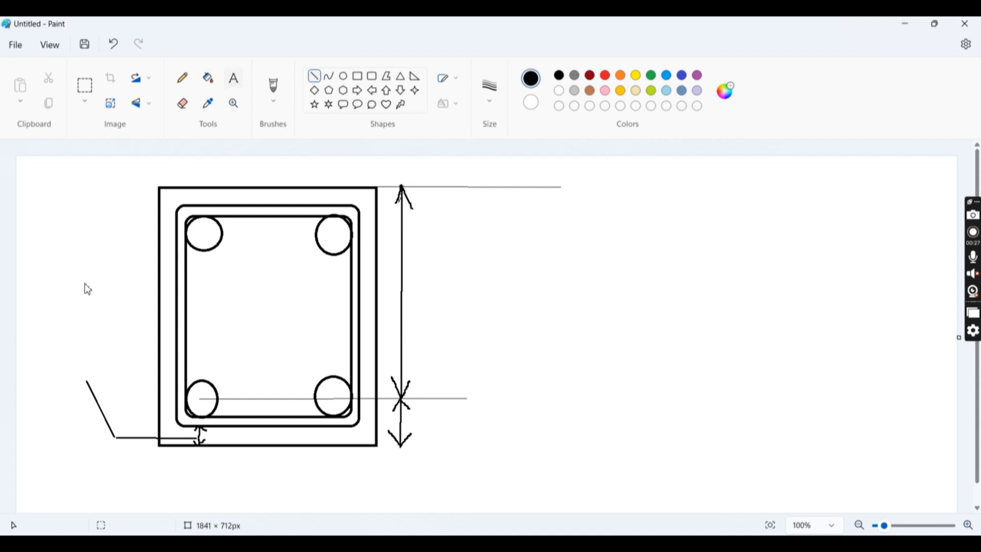
Add the two-line text label "Nominal Cover or Clear Cover" near the end of the leader line
{"action": "left_click", "coordinate": [42, 347]}
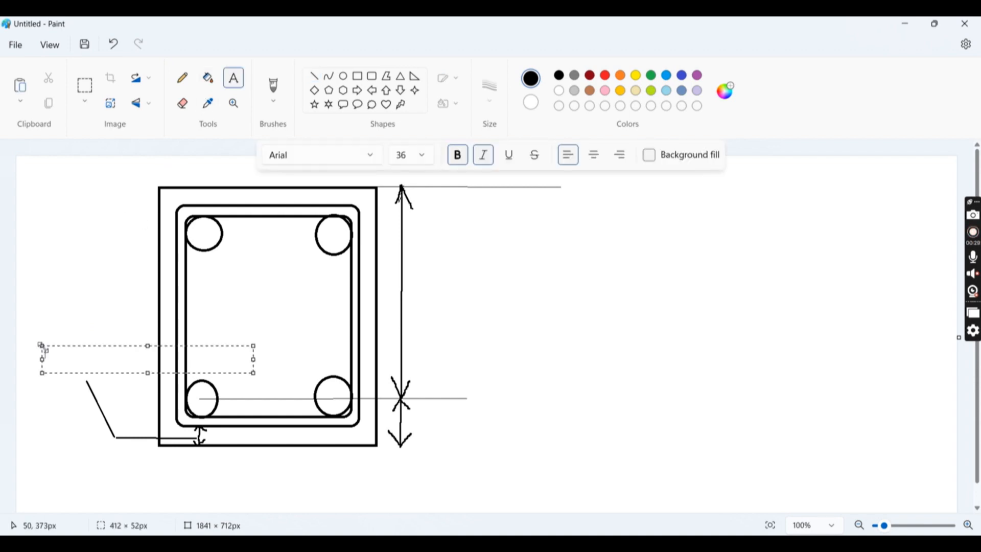
{"action": "type", "text": "Ni"}
{"action": "key", "text": "BackSpace"}
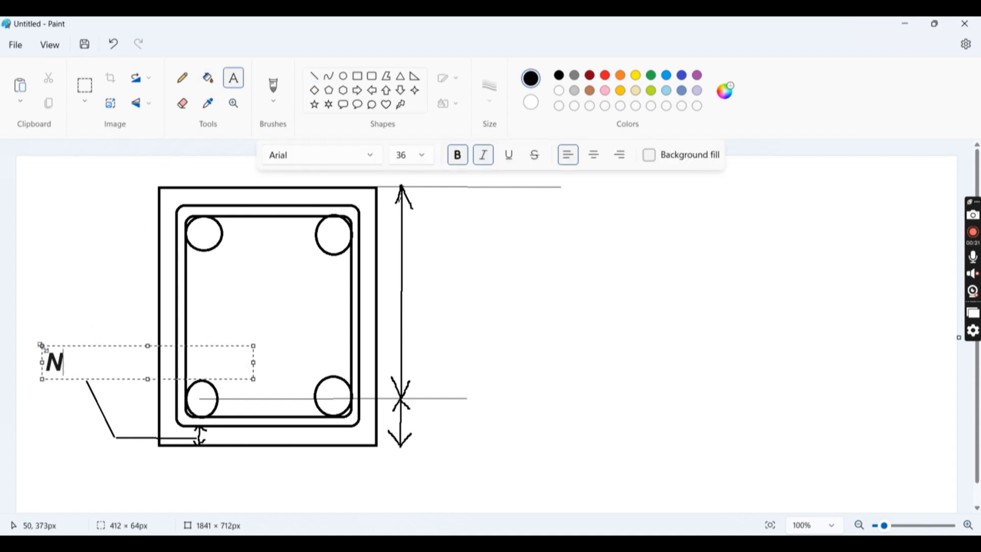
{"action": "type", "text": "ominal Cover"}
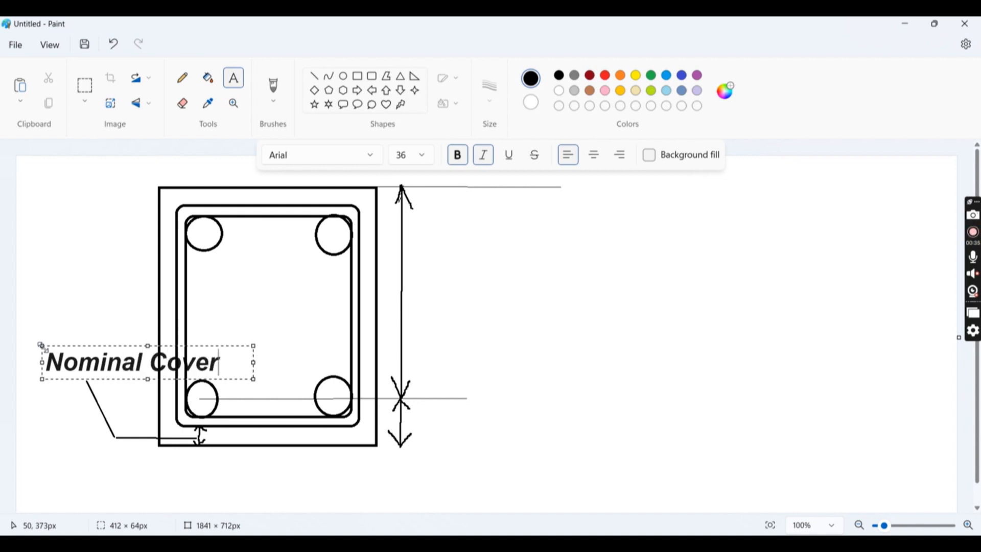
{"action": "key", "text": "Return"}
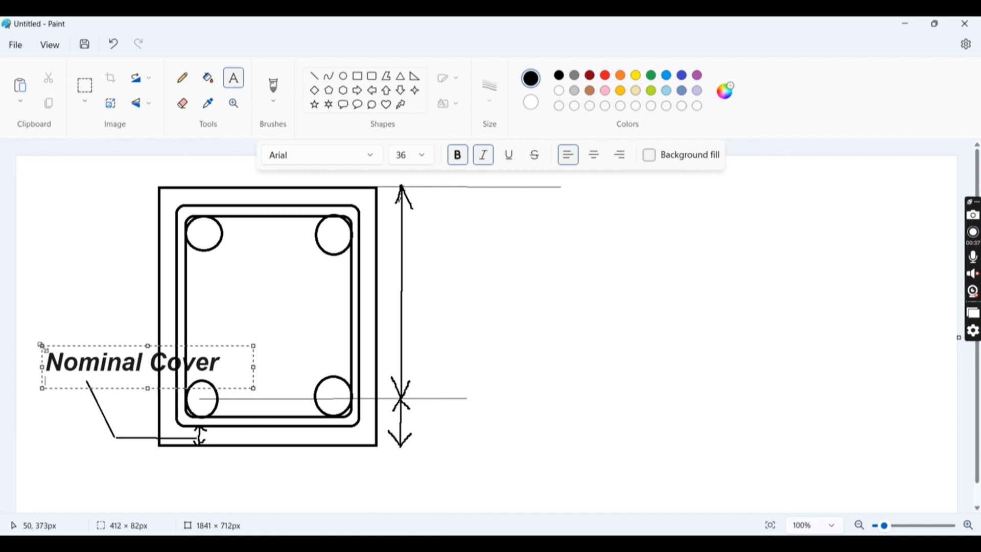
{"action": "type", "text": "or "}
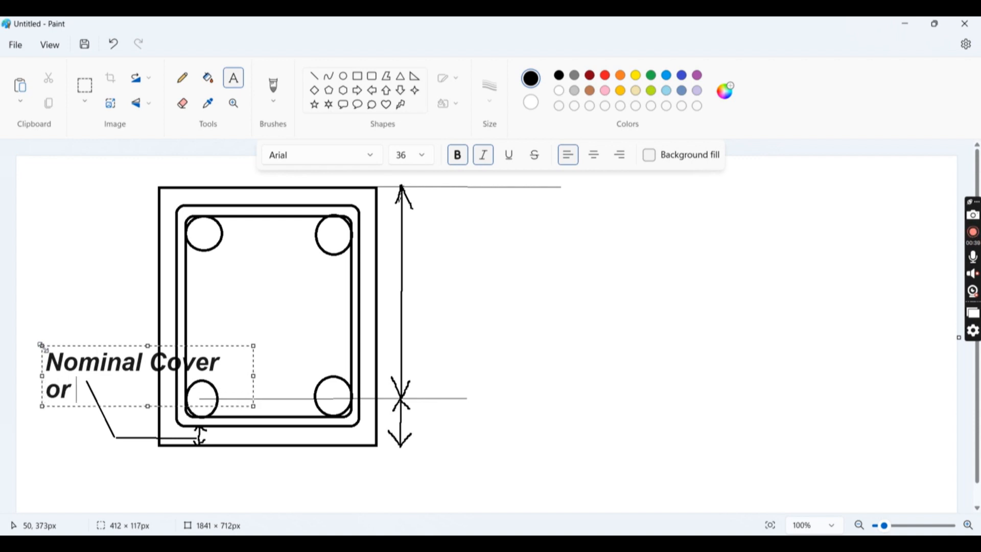
{"action": "type", "text": "CLwae"}
{"action": "key", "text": "BackSpace"}
{"action": "key", "text": "BackSpace"}
{"action": "key", "text": "BackSpace"}
{"action": "key", "text": "BackSpace"}
{"action": "key", "text": "BackSpace"}
{"action": "type", "text": "Clear"}
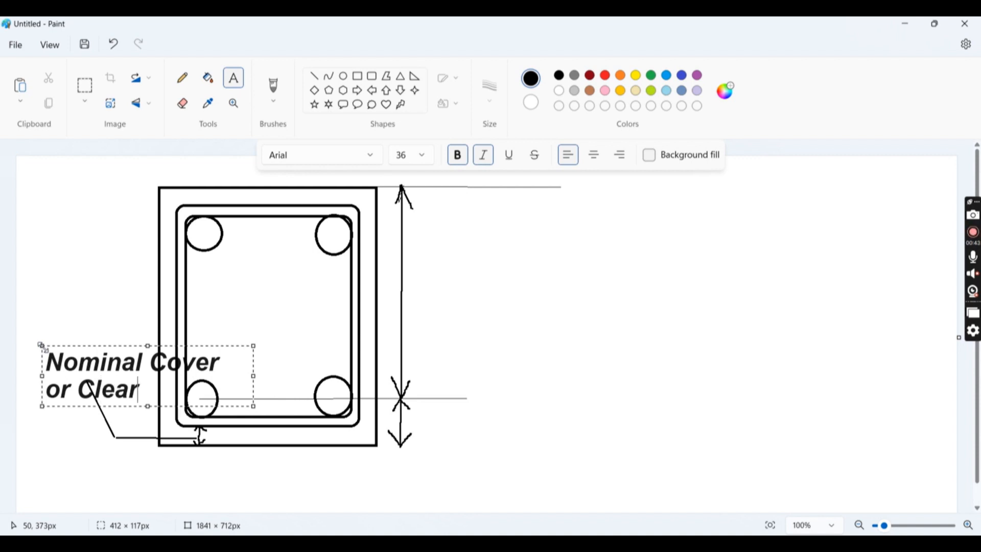
{"action": "type", "text": " Cover"}
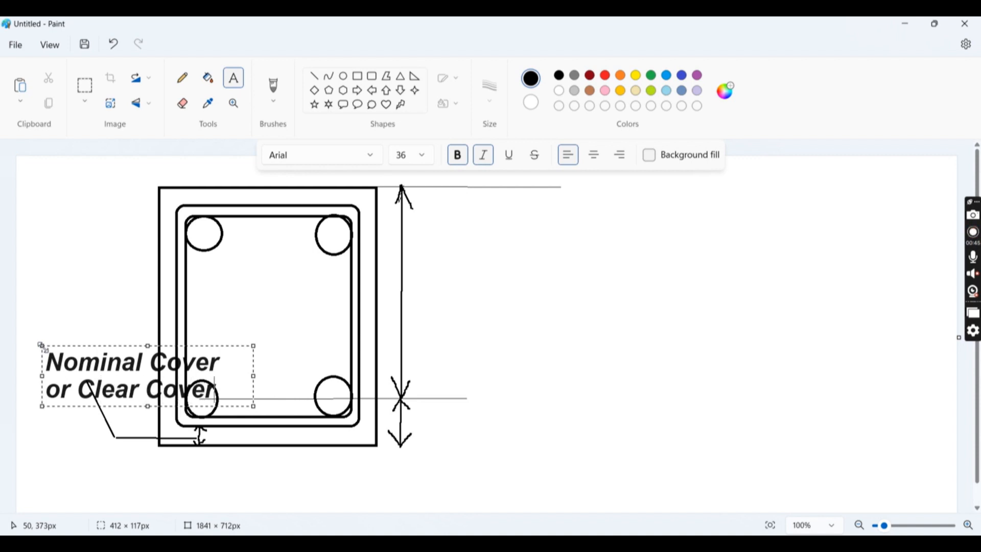
Reduce the cover label's font size to 24 and place it just above the leader, clear of the section outline
{"action": "left_click_drag", "start_coordinate": [119, 346], "coordinate": [82, 306]}
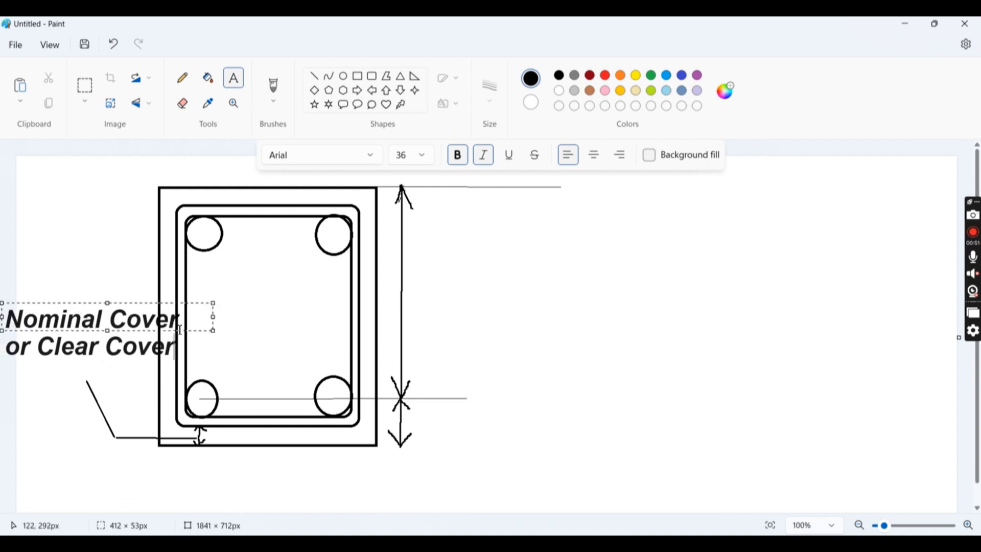
{"action": "left_click_drag", "start_coordinate": [213, 330], "coordinate": [4, 311]}
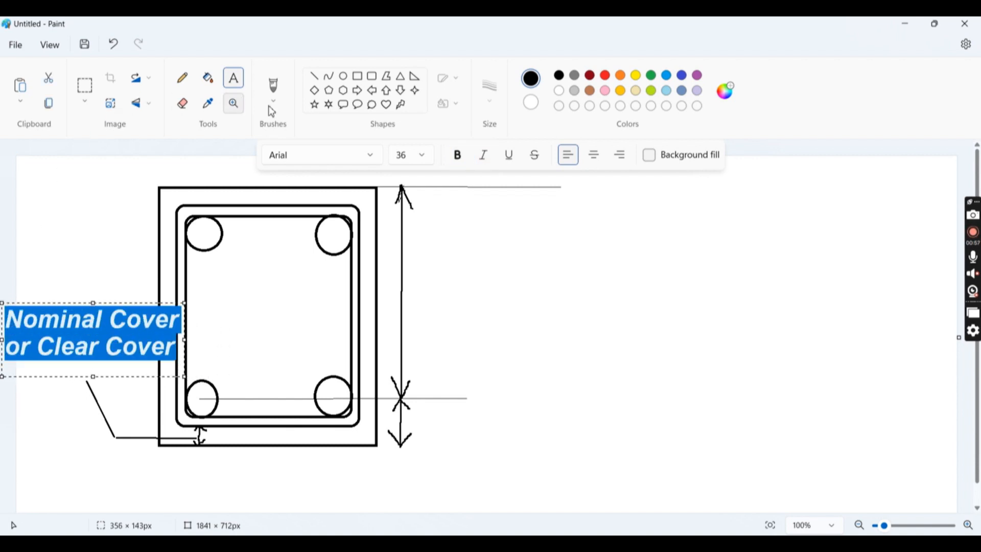
{"action": "left_click", "coordinate": [422, 154]}
{"action": "left_click", "coordinate": [404, 416]}
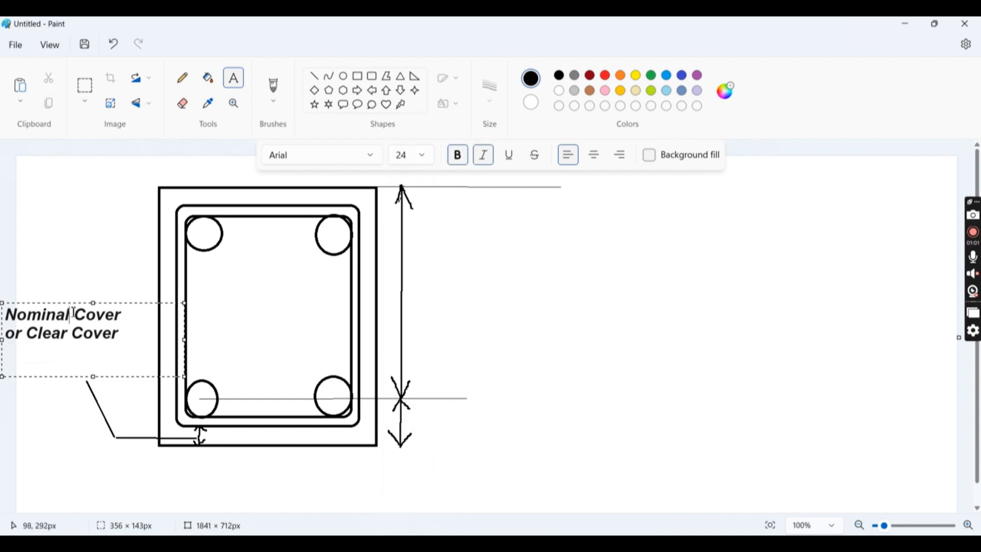
{"action": "left_click_drag", "start_coordinate": [75, 303], "coordinate": [97, 337]}
{"action": "left_click", "coordinate": [90, 280]}
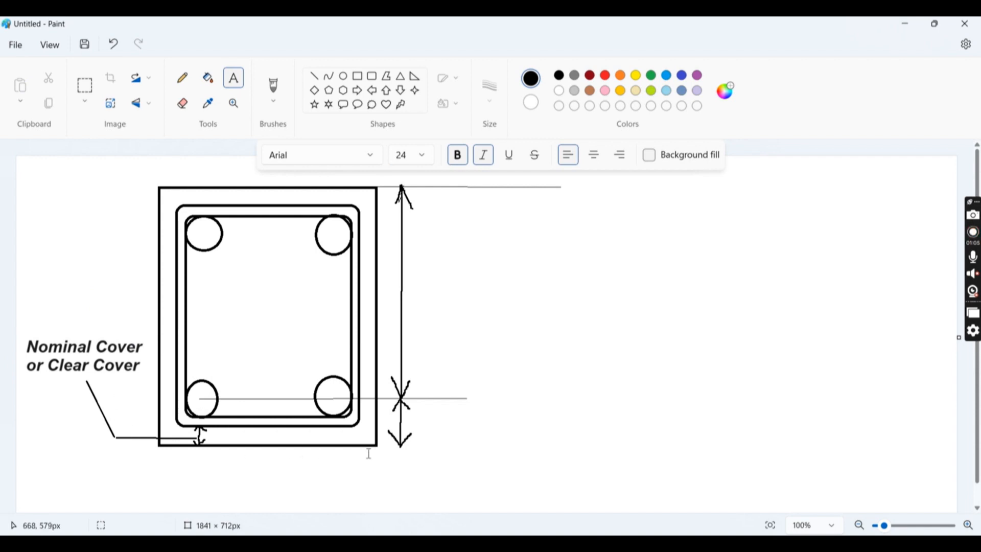
{"action": "left_click", "coordinate": [426, 424]}
{"action": "type", "text": "T"}
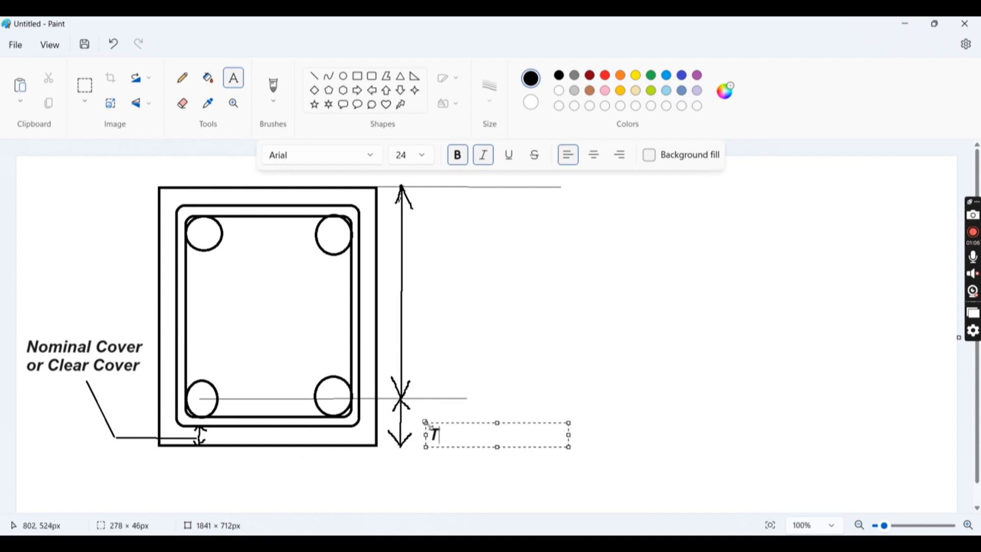
{"action": "type", "text": "Effective Depth"}
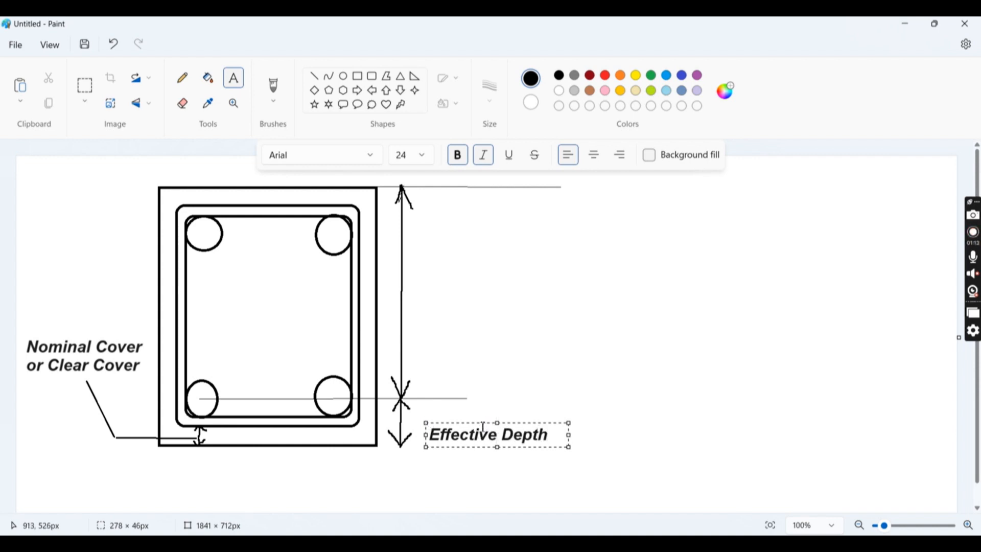
{"action": "left_click_drag", "start_coordinate": [482, 422], "coordinate": [462, 408]}
{"action": "left_click", "coordinate": [468, 361]}
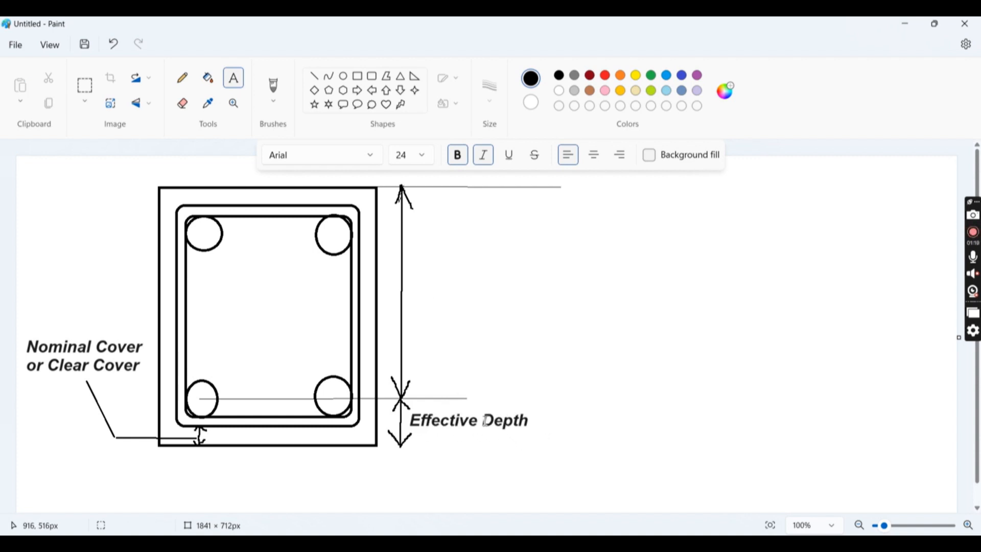
{"action": "key", "text": "ctrl+z"}
{"action": "left_click", "coordinate": [422, 411]}
{"action": "key", "text": "Escape"}
Label the short lower dimension segment "Effective Cover" and position the text close beside it
{"action": "left_click", "coordinate": [420, 417]}
{"action": "type", "text": "Effective Cover"}
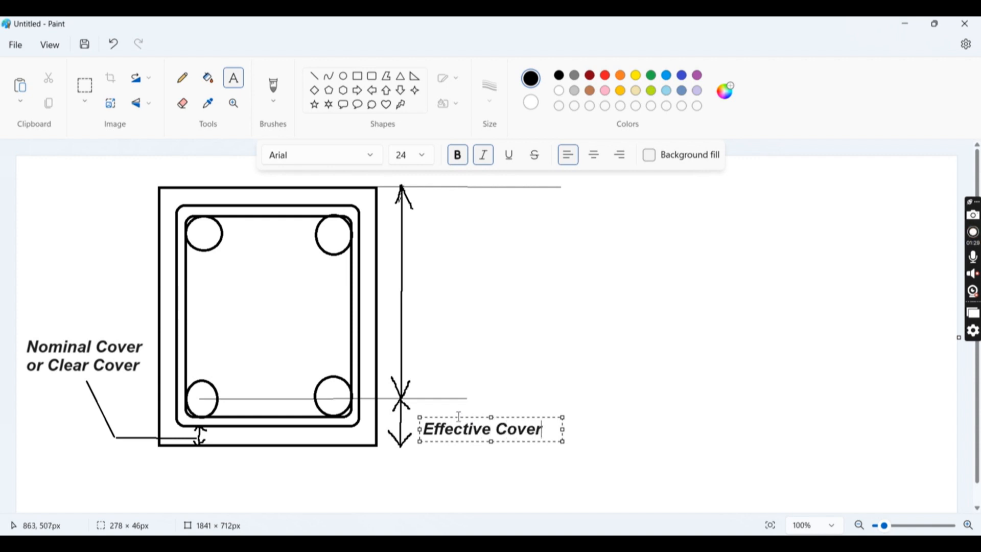
{"action": "left_click_drag", "start_coordinate": [460, 421], "coordinate": [451, 405]}
{"action": "left_click", "coordinate": [421, 295]}
Label the long upper dimension segment "Effective Depth"
{"action": "left_click", "coordinate": [421, 294]}
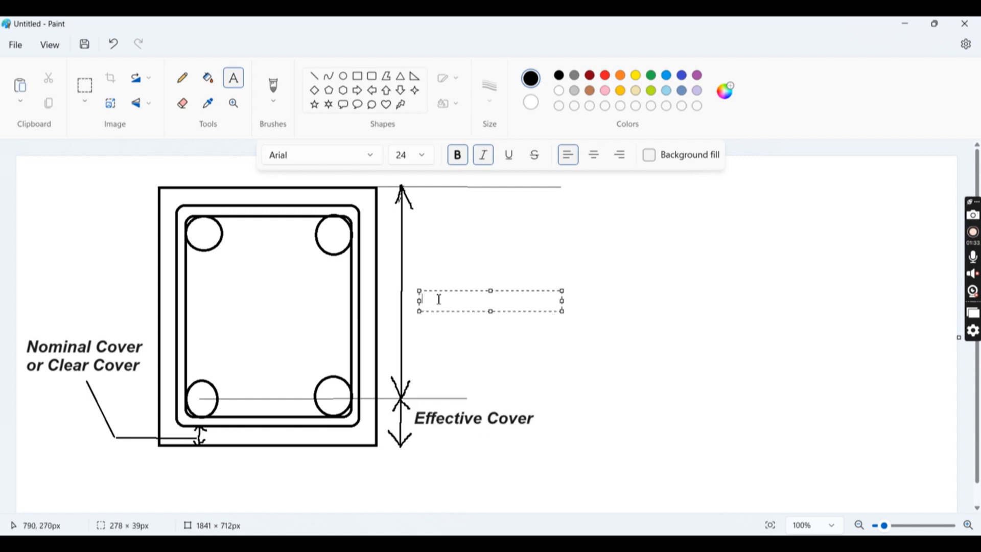
{"action": "type", "text": "Effective Depth"}
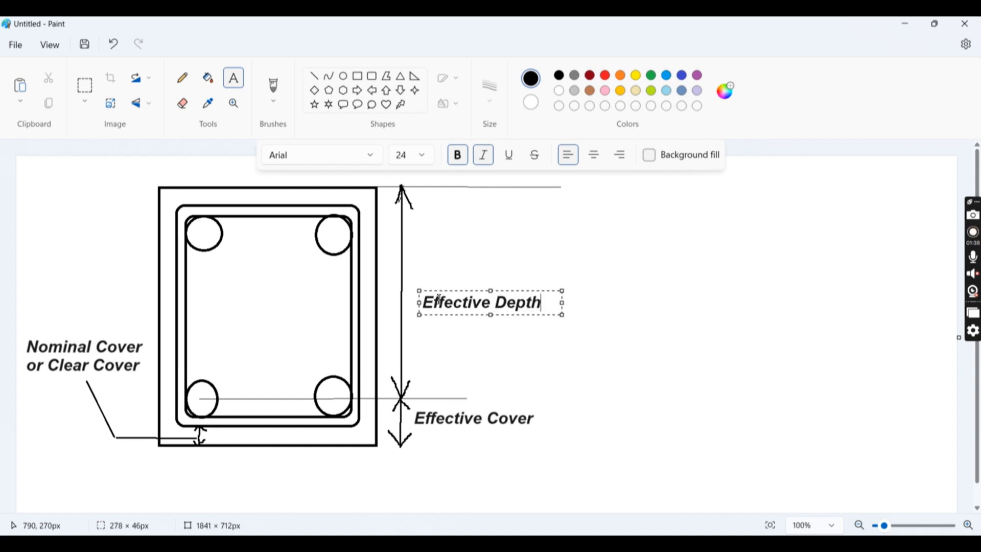
{"action": "left_click", "coordinate": [461, 253]}
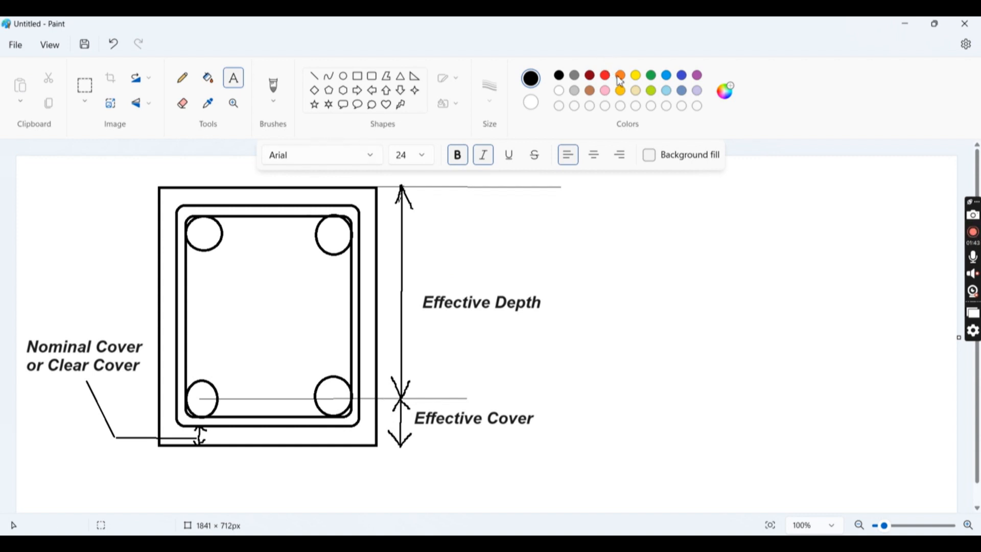
Add the red label "C.G. of Longitudinal Bars" at the end of the bar centre line, widening the text area so it fits on one line
{"action": "left_click", "coordinate": [606, 76]}
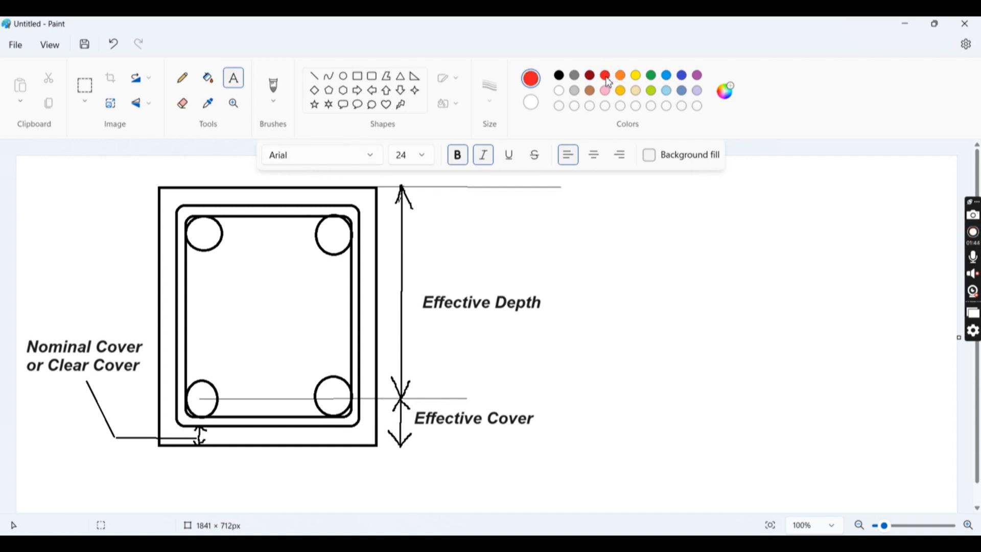
{"action": "left_click", "coordinate": [473, 397]}
{"action": "left_click_drag", "start_coordinate": [499, 398], "coordinate": [494, 393]}
{"action": "left_click", "coordinate": [483, 395]}
{"action": "left_click", "coordinate": [466, 397]}
{"action": "left_click", "coordinate": [482, 397]}
{"action": "left_click", "coordinate": [465, 396]}
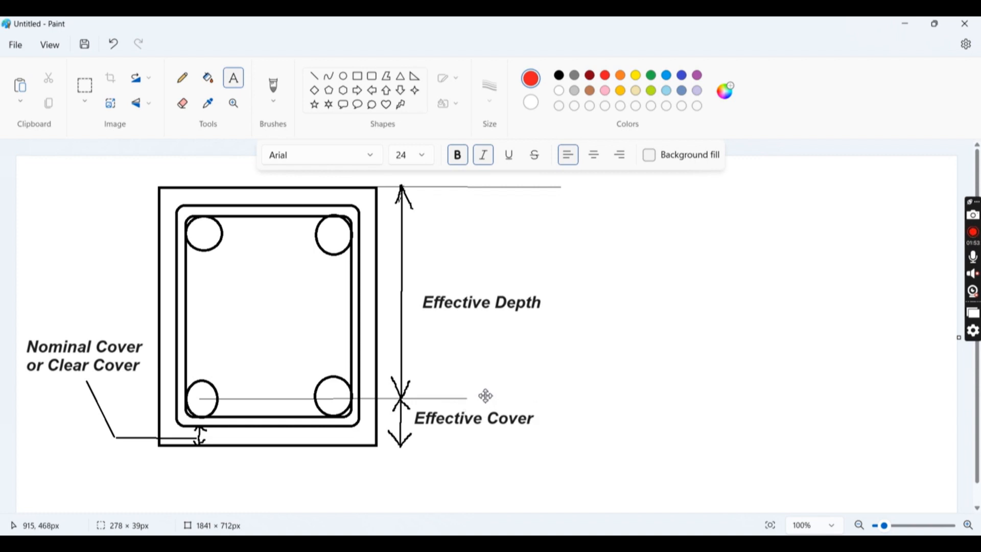
{"action": "type", "text": "C.G. o"}
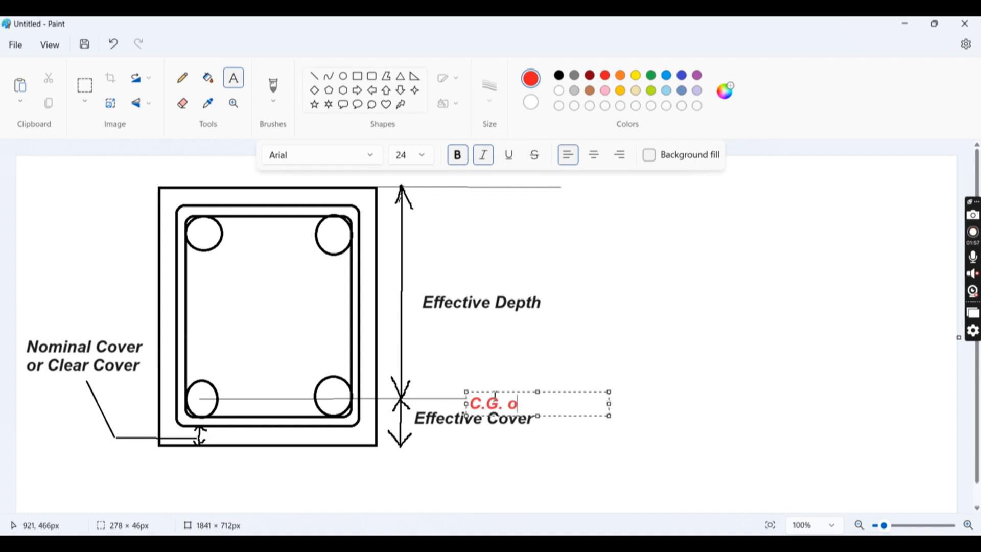
{"action": "type", "text": "f Long"}
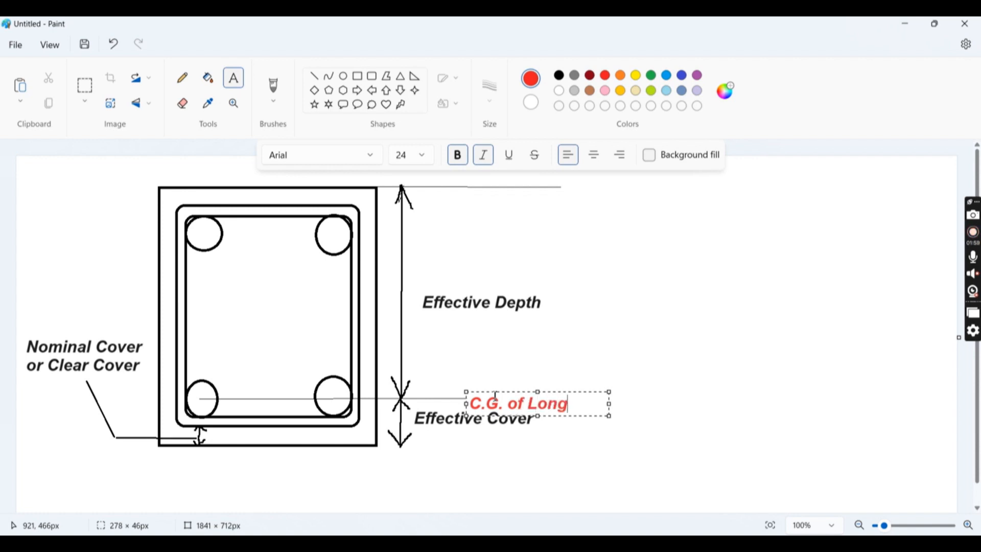
{"action": "type", "text": "itudina"}
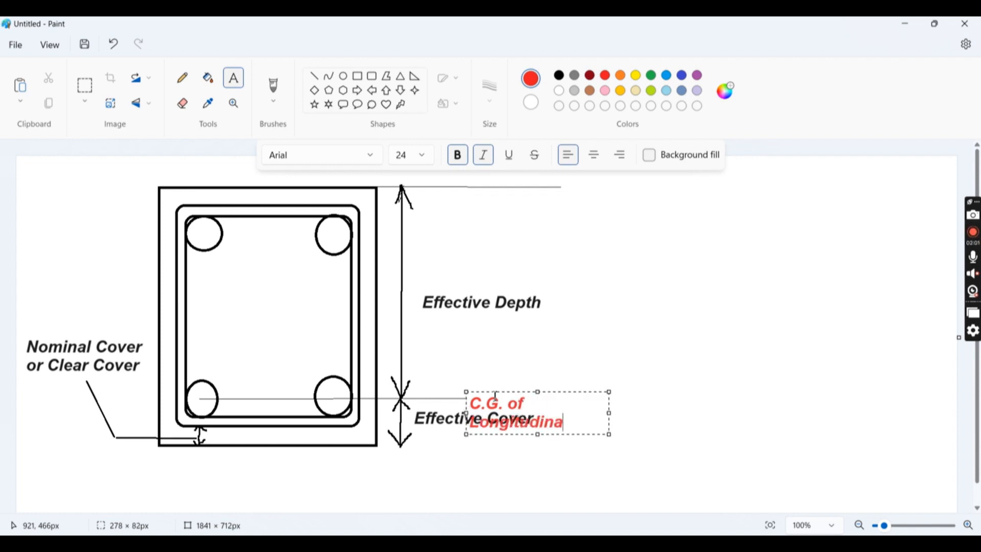
{"action": "type", "text": "l Bars"}
{"action": "left_click_drag", "start_coordinate": [609, 419], "coordinate": [734, 409]}
{"action": "left_click", "coordinate": [642, 367]}
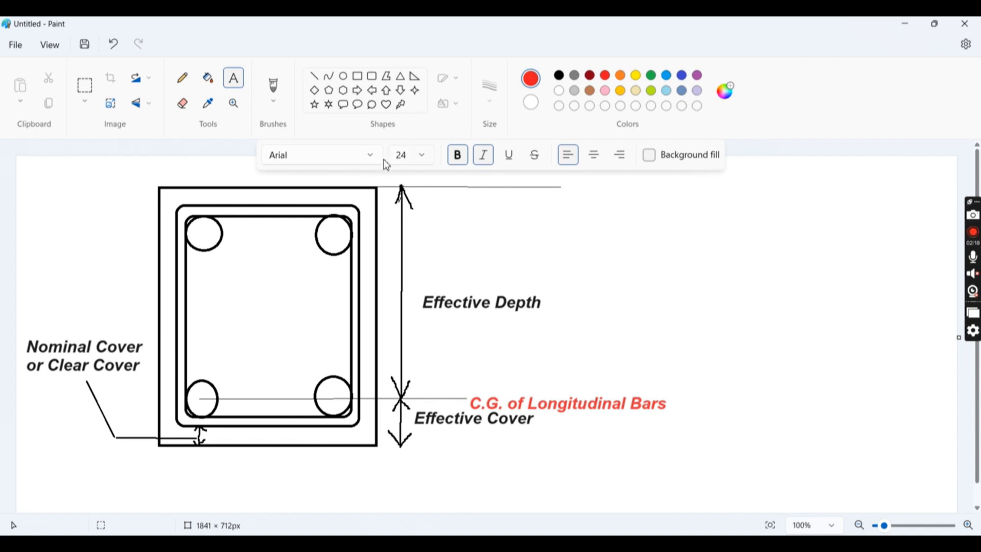
Add the red label "Top Fibre of concrete" at the end of the extension line from the section's top edge
{"action": "left_click", "coordinate": [314, 78]}
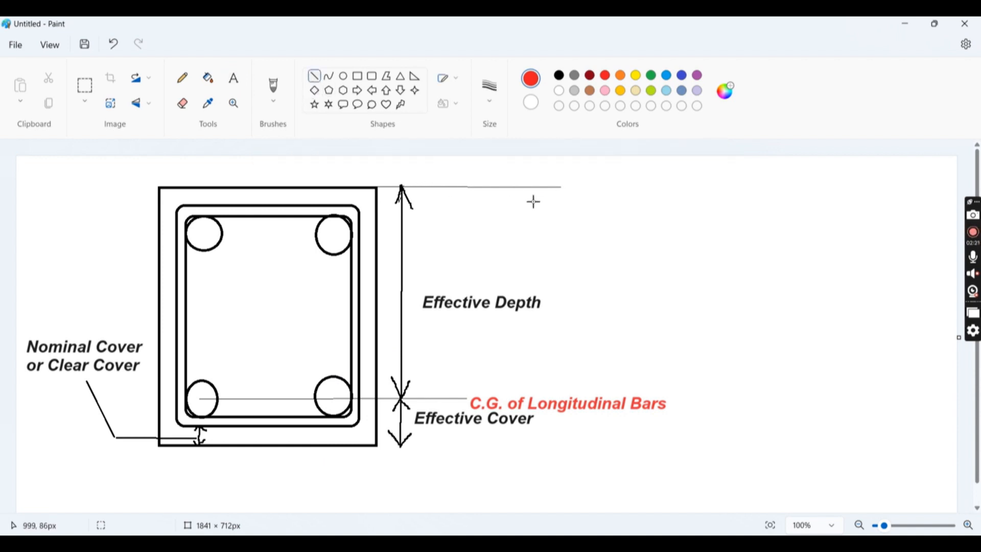
{"action": "left_click", "coordinate": [233, 78]}
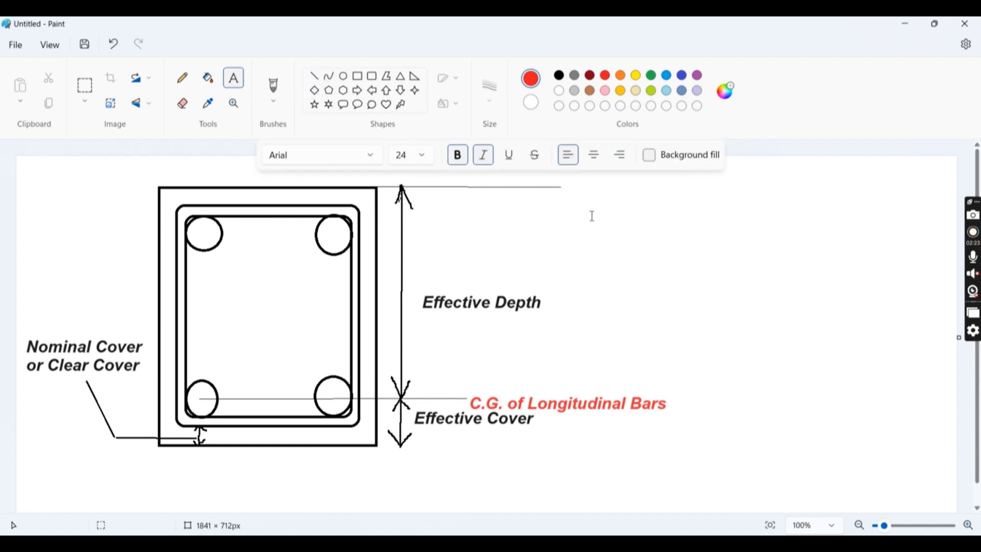
{"action": "left_click", "coordinate": [561, 193]}
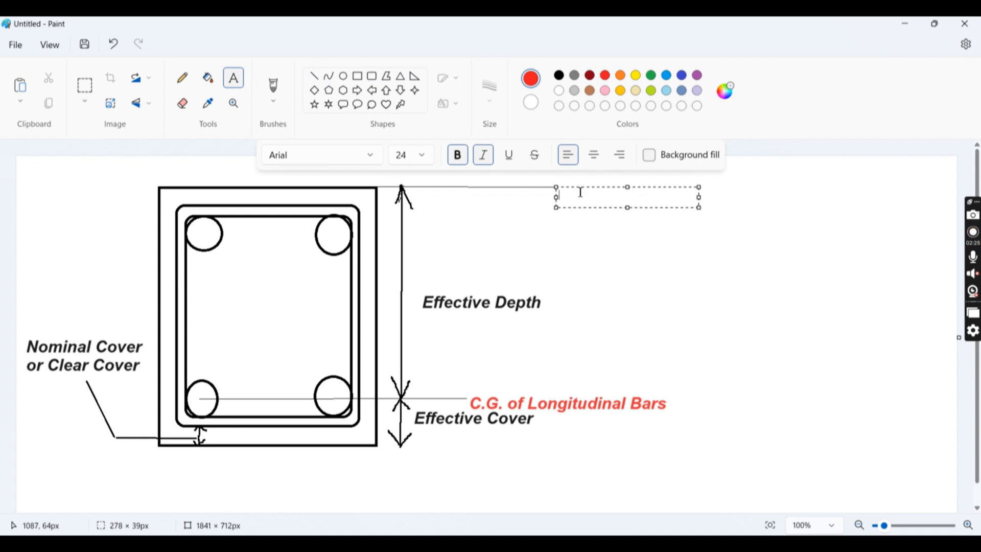
{"action": "type", "text": "Top F"}
{"action": "type", "text": "be"}
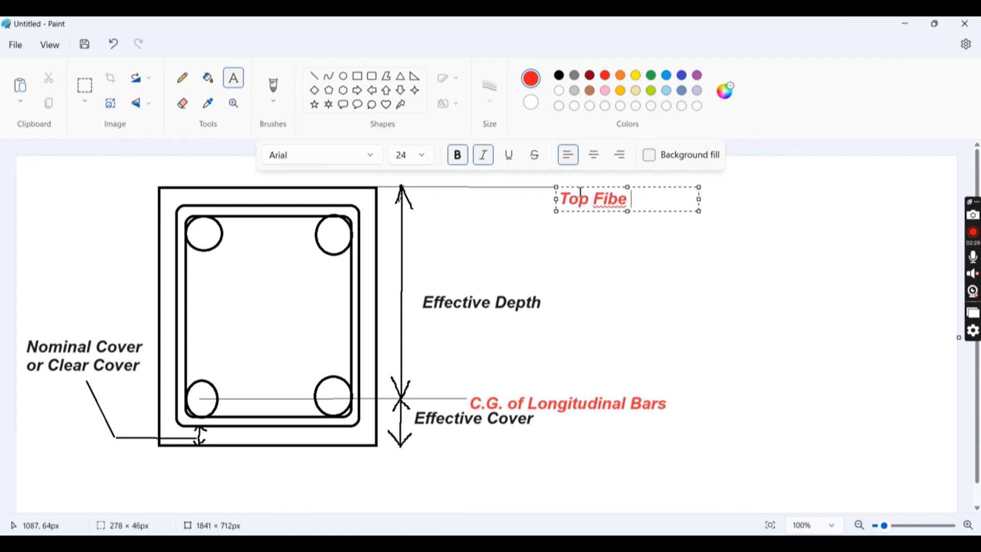
{"action": "key", "text": "BackSpace"}
{"action": "key", "text": "BackSpace"}
{"action": "type", "text": "re of concrete"}
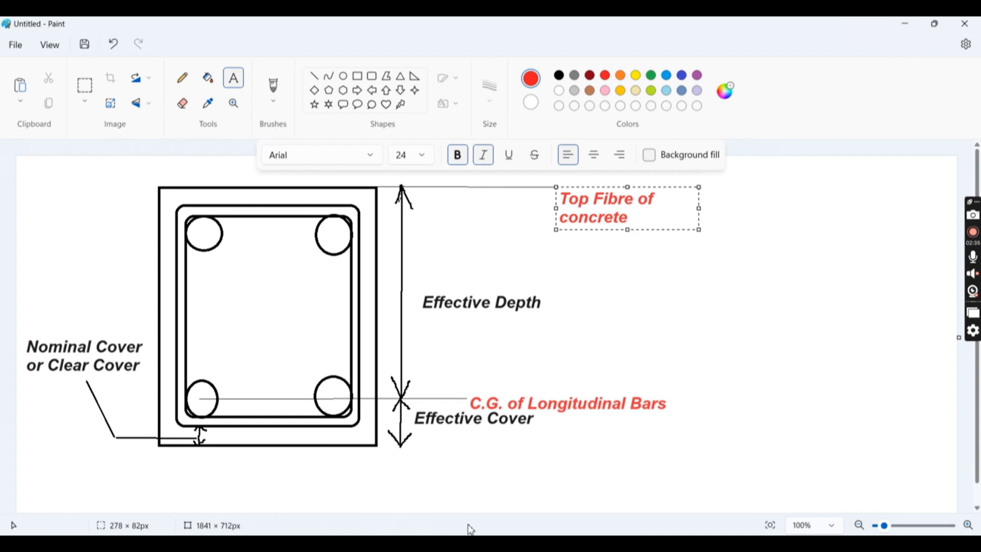
{"action": "left_click", "coordinate": [401, 465]}
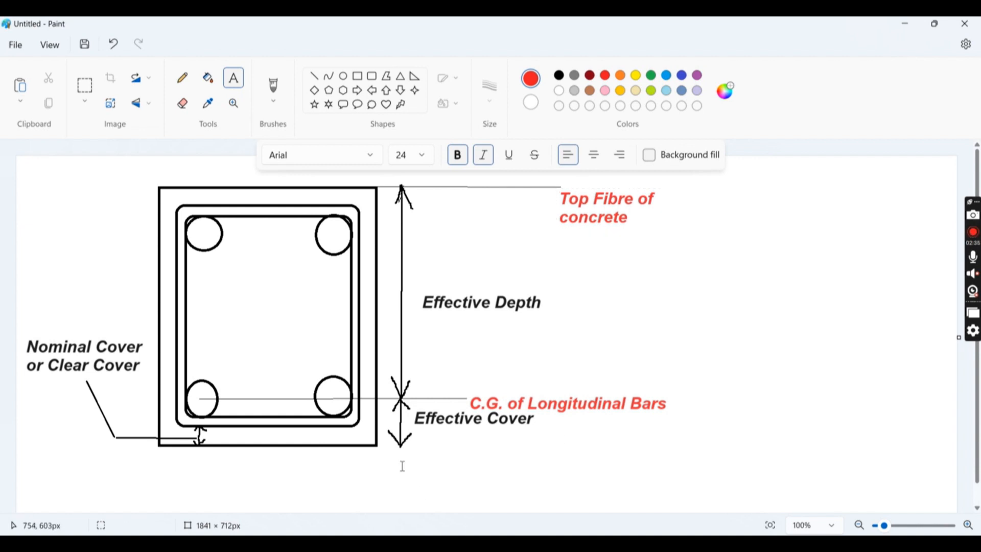
Add the red label "Bottom Fibre of concrete" and position it directly beneath the section's bottom edge
{"action": "left_click", "coordinate": [240, 466]}
{"action": "type", "text": "Botto"}
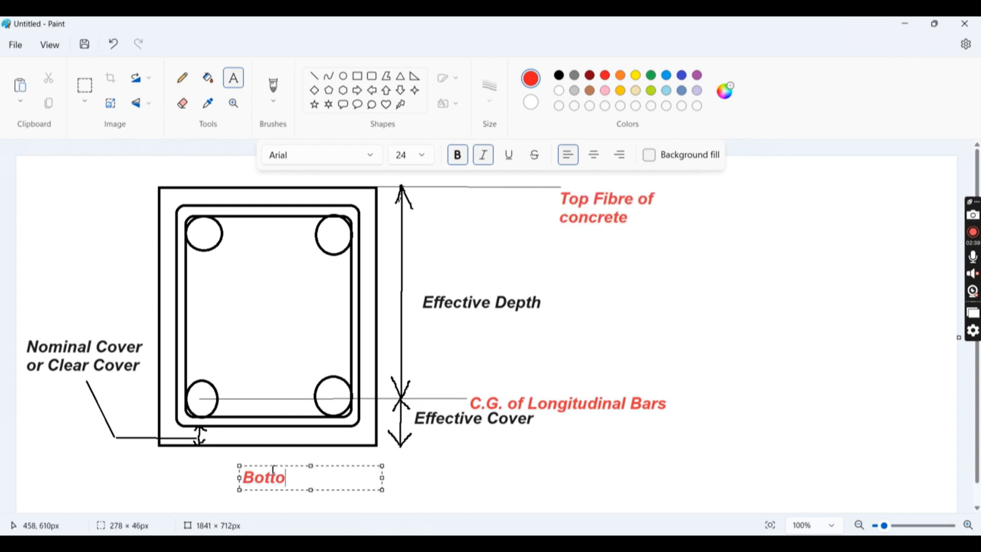
{"action": "type", "text": "m Fibr"}
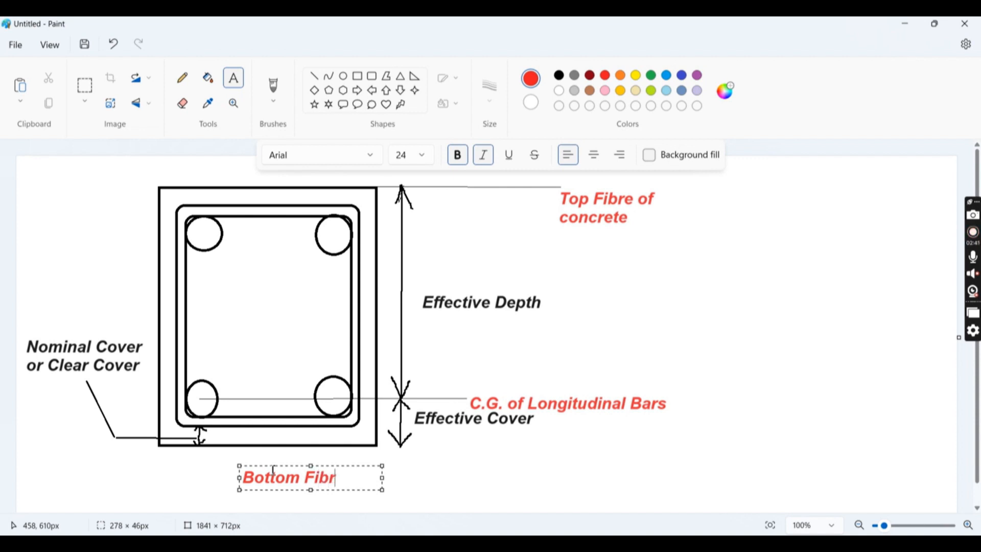
{"action": "type", "text": "e of concrete"}
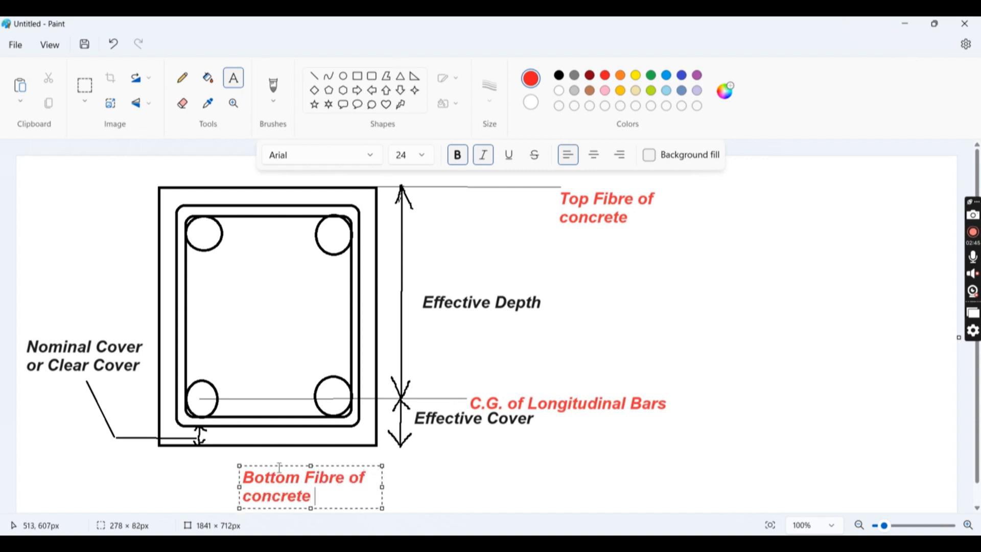
{"action": "left_click_drag", "start_coordinate": [285, 467], "coordinate": [260, 453]}
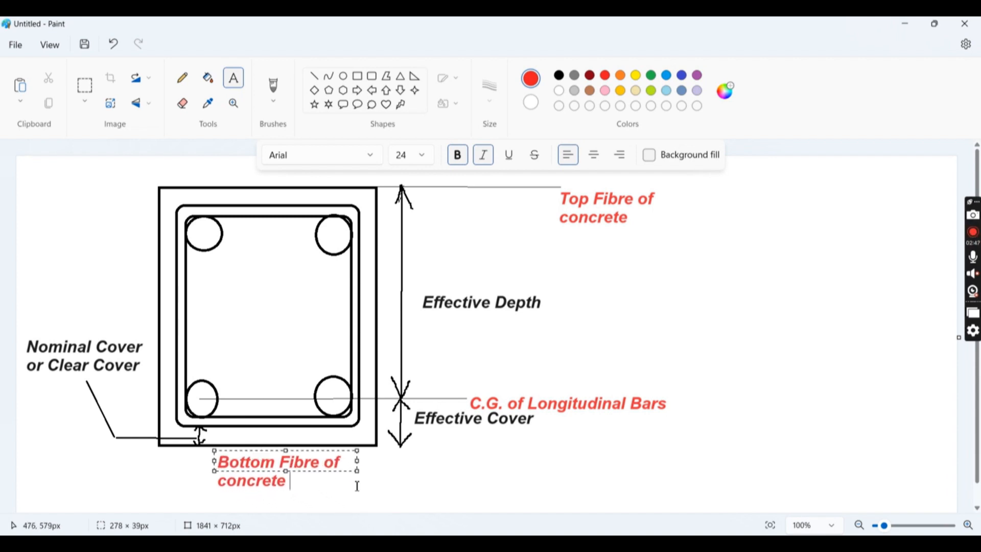
{"action": "left_click", "coordinate": [154, 449]}
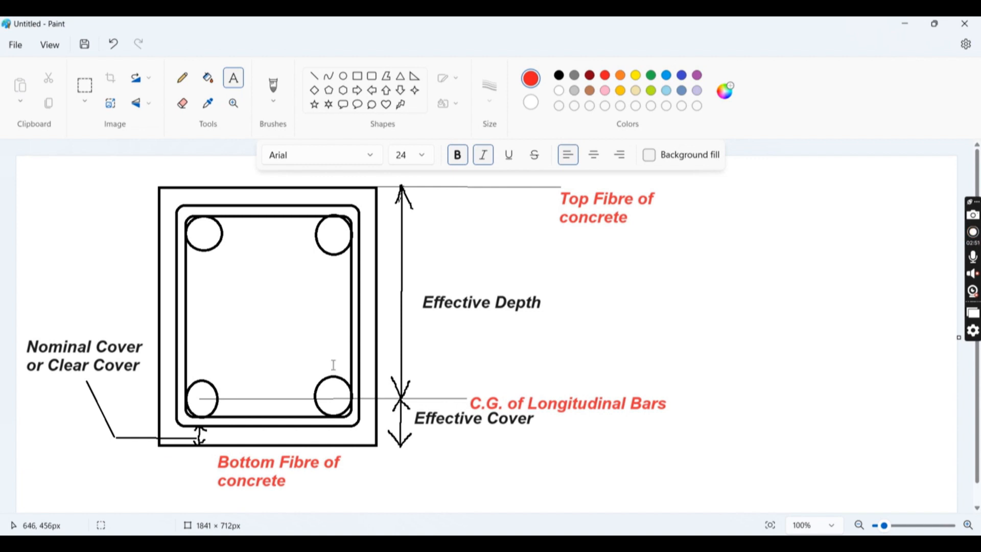
Add the red label "Width" and position it just above the section's top edge
{"action": "left_click", "coordinate": [232, 174]}
{"action": "type", "text": "Width"}
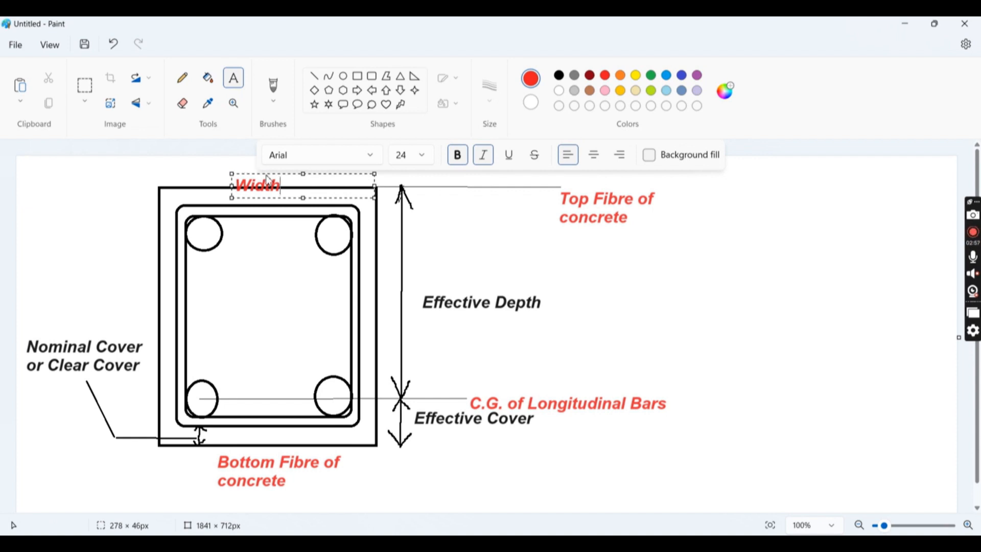
{"action": "left_click_drag", "start_coordinate": [241, 174], "coordinate": [246, 170]}
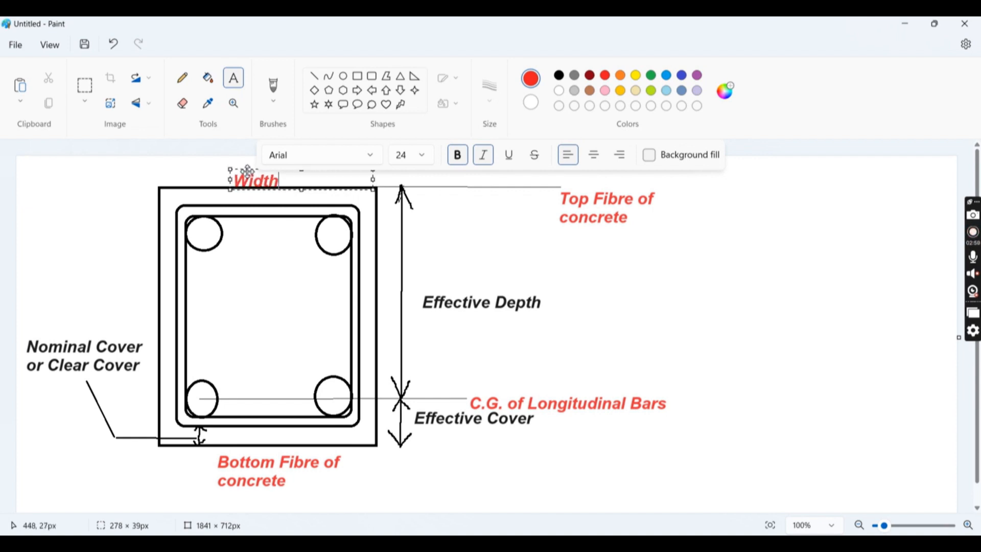
{"action": "left_click", "coordinate": [127, 228]}
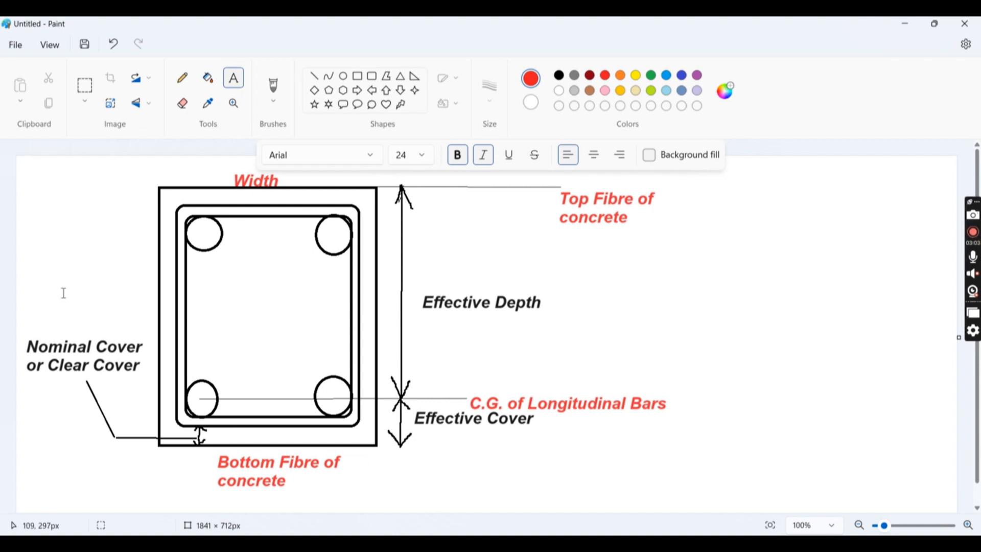
Add the two-line red label "Overall Depth or Depth" beside the section's left edge, above the nominal cover label
{"action": "left_click", "coordinate": [98, 278]}
{"action": "type", "text": "Overall"}
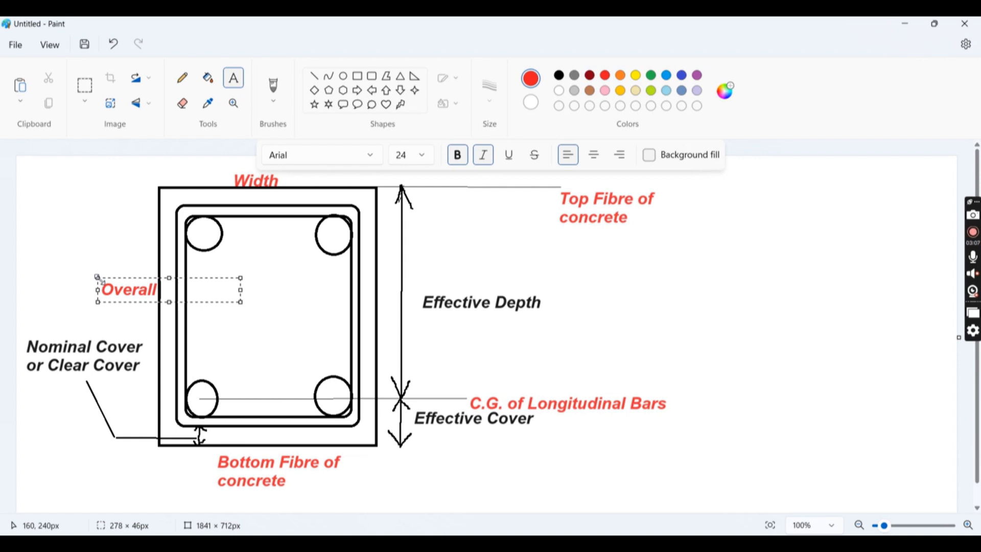
{"action": "type", "text": " Deotg"}
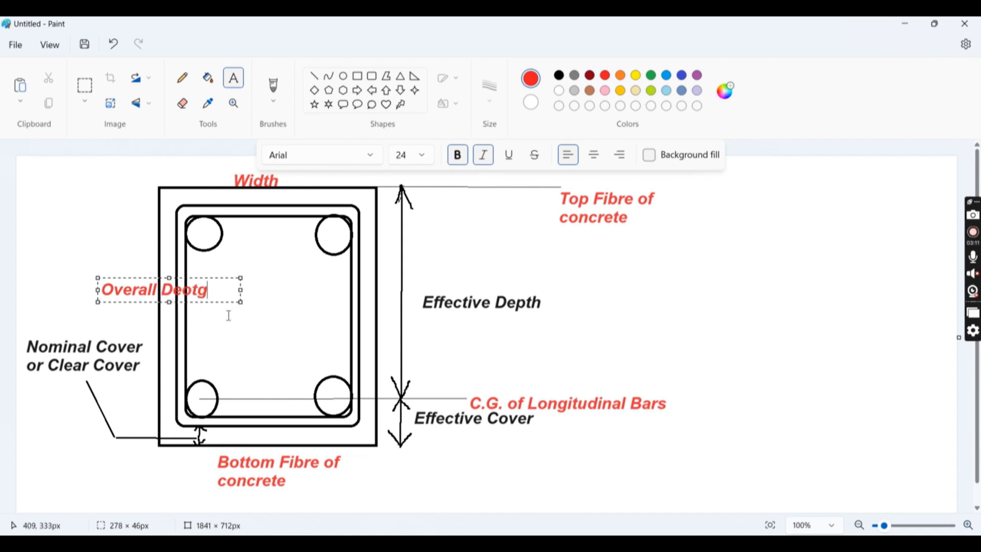
{"action": "key", "text": "BackSpace"}
{"action": "key", "text": "BackSpace"}
{"action": "key", "text": "BackSpace"}
{"action": "key", "text": "BackSpace"}
{"action": "type", "text": "epth"}
{"action": "key", "text": "Return"}
{"action": "type", "text": "or"}
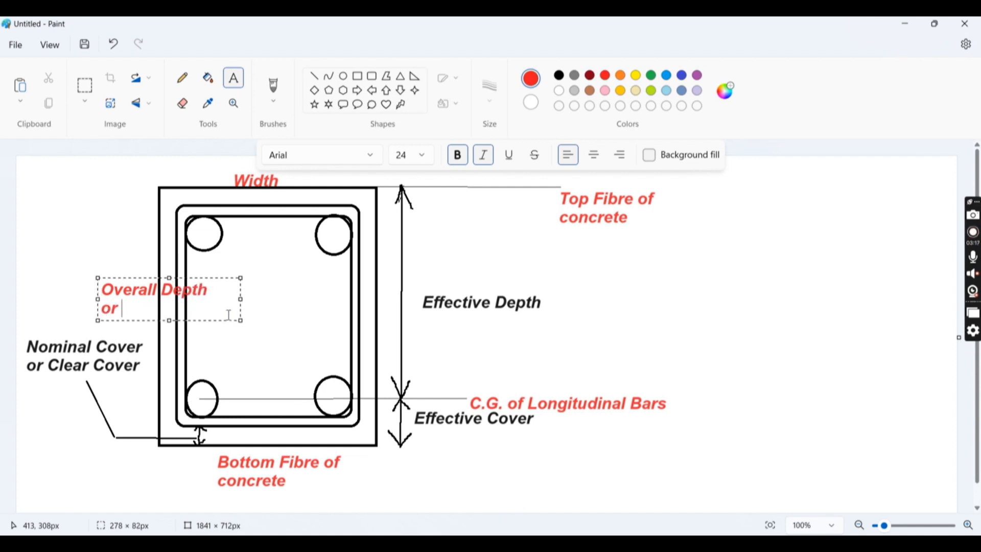
{"action": "type", "text": " Depth"}
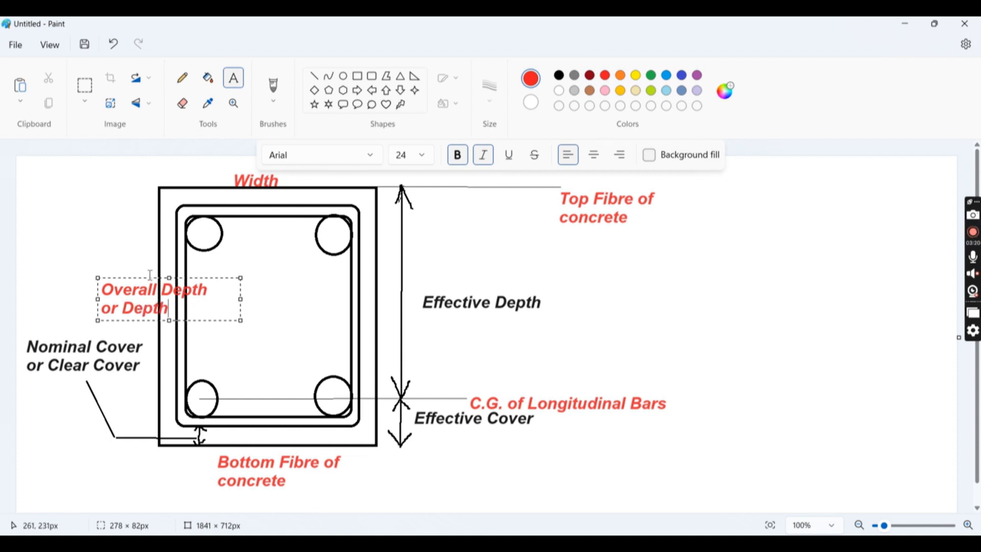
{"action": "left_click_drag", "start_coordinate": [151, 276], "coordinate": [108, 278]}
{"action": "left_click", "coordinate": [104, 262]}
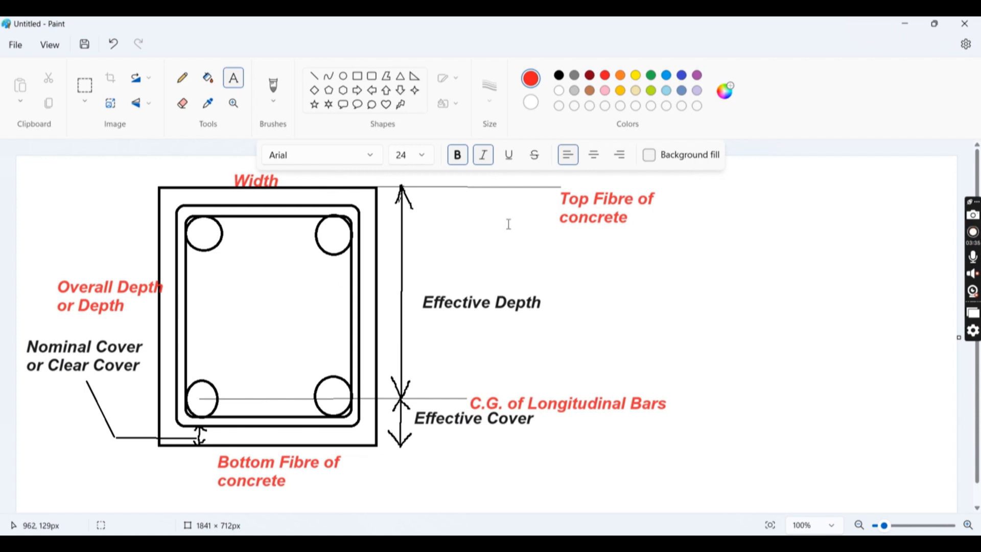
Draw four blue leader lines from the corner bars toward the middle of the section
{"action": "left_click", "coordinate": [314, 76]}
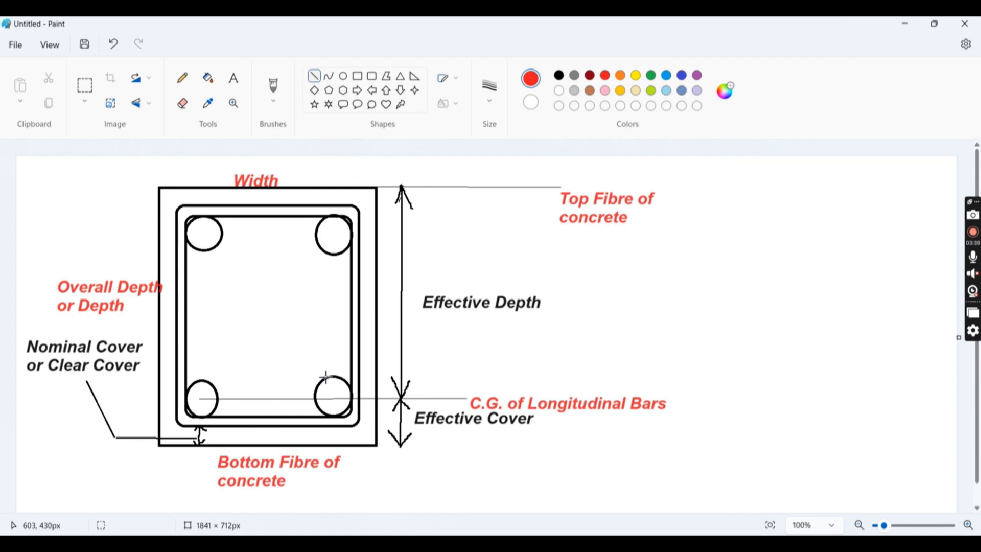
{"action": "left_click_drag", "start_coordinate": [326, 376], "coordinate": [297, 338]}
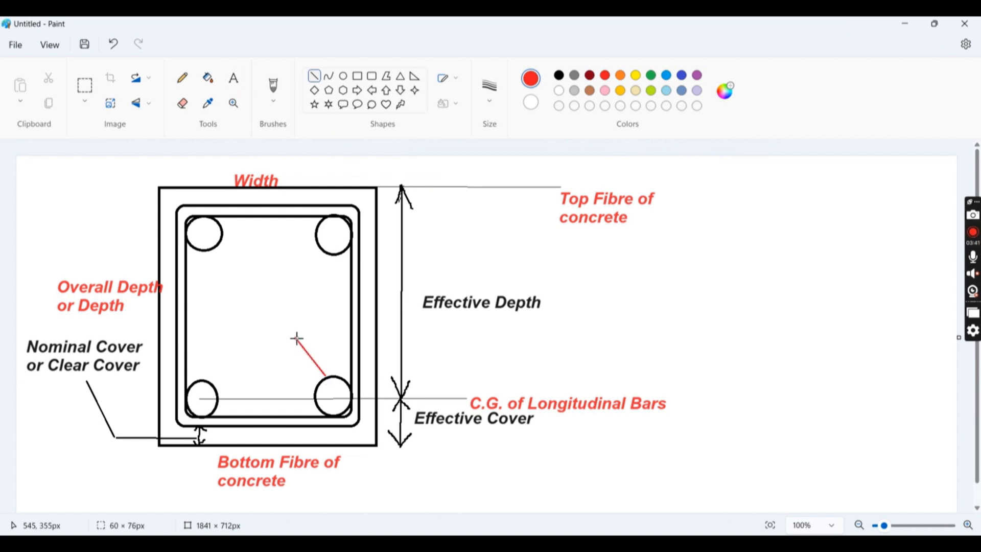
{"action": "key", "text": "Escape"}
{"action": "left_click", "coordinate": [682, 77]}
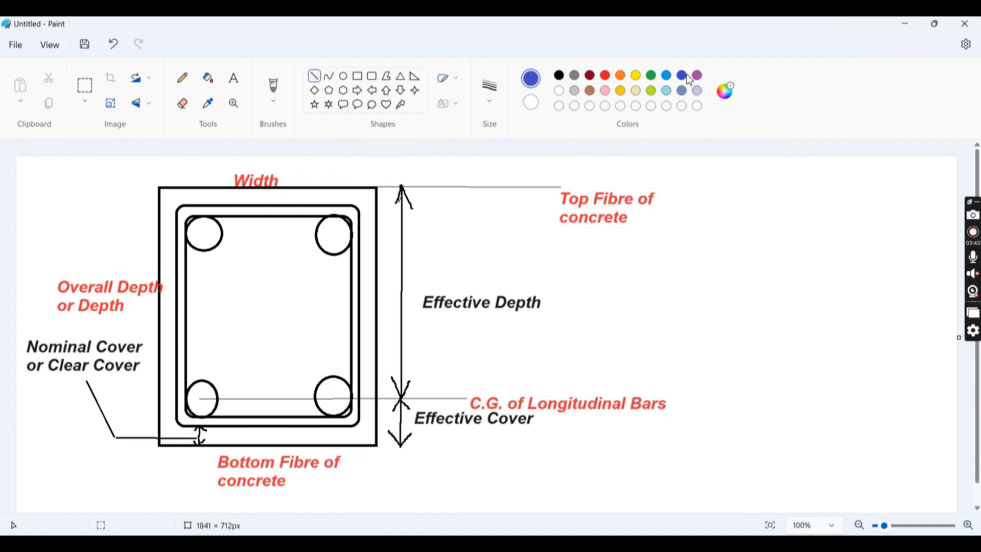
{"action": "left_click_drag", "start_coordinate": [326, 376], "coordinate": [297, 339]}
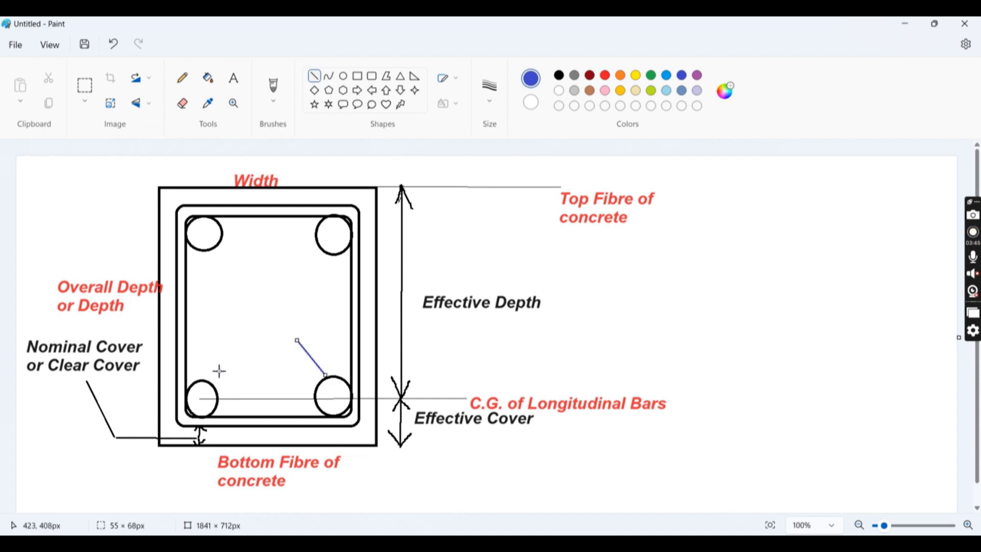
{"action": "left_click_drag", "start_coordinate": [210, 381], "coordinate": [267, 340]}
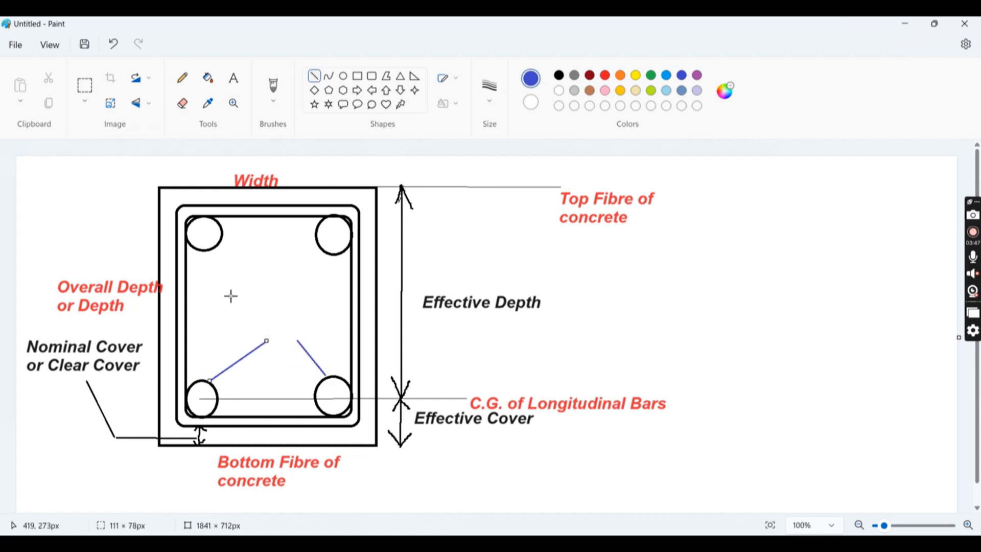
{"action": "left_click_drag", "start_coordinate": [214, 251], "coordinate": [251, 299]}
{"action": "left_click", "coordinate": [321, 251]}
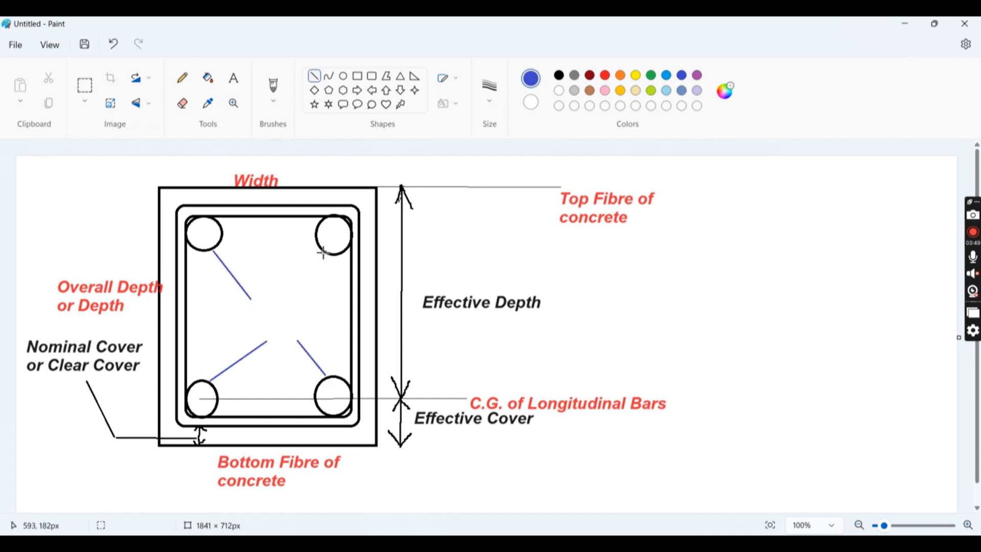
{"action": "mouse_move", "coordinate": [327, 255]}
{"action": "left_mouse_down"}
{"action": "mouse_move", "coordinate": [290, 312]}
{"action": "mouse_move", "coordinate": [294, 296]}
{"action": "left_mouse_up"}
{"action": "left_click", "coordinate": [285, 287]}
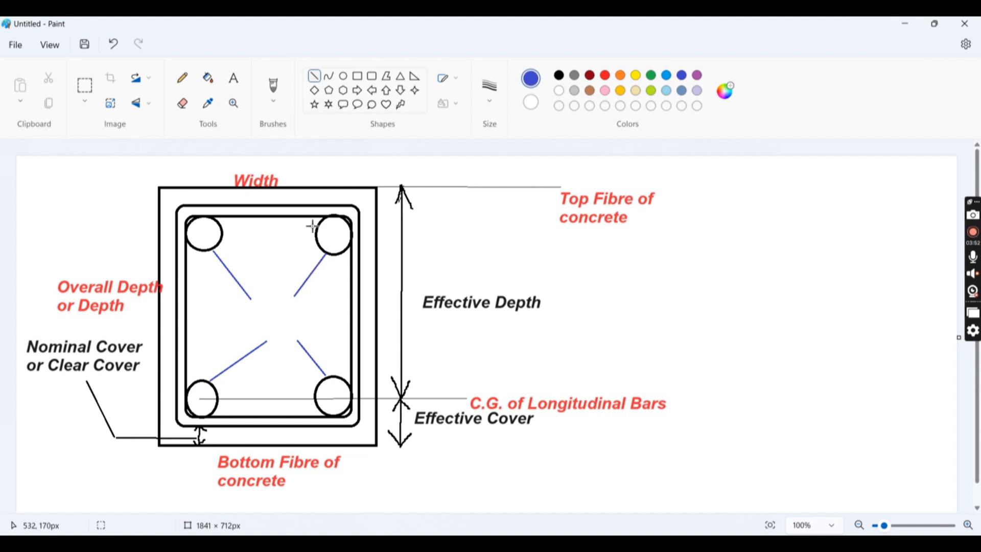
Add the blue label "20 mm dia" in the middle of the section, between the four leader lines
{"action": "left_click", "coordinate": [233, 78]}
{"action": "left_click", "coordinate": [244, 307]}
{"action": "left_click_drag", "start_coordinate": [273, 302], "coordinate": [272, 308]}
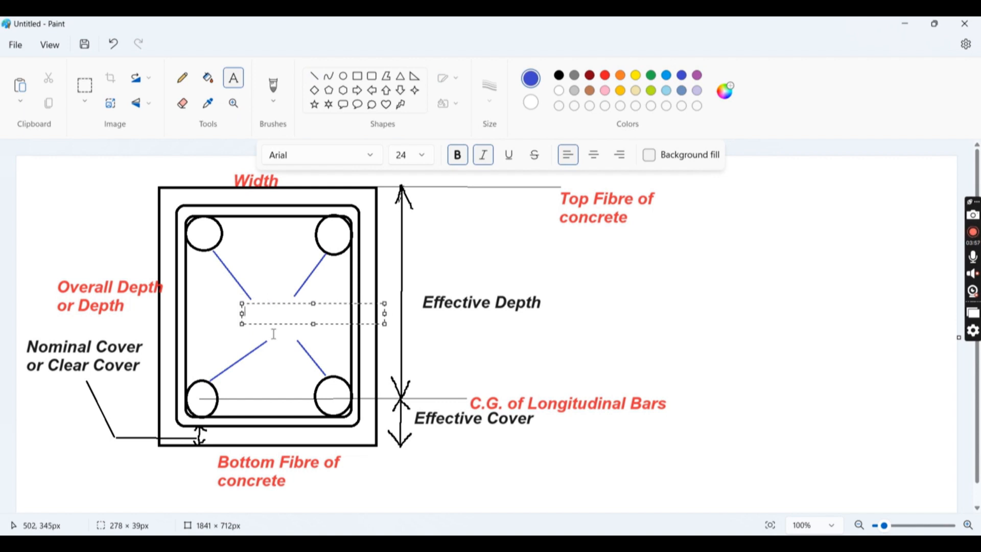
{"action": "type", "text": "20 mm"}
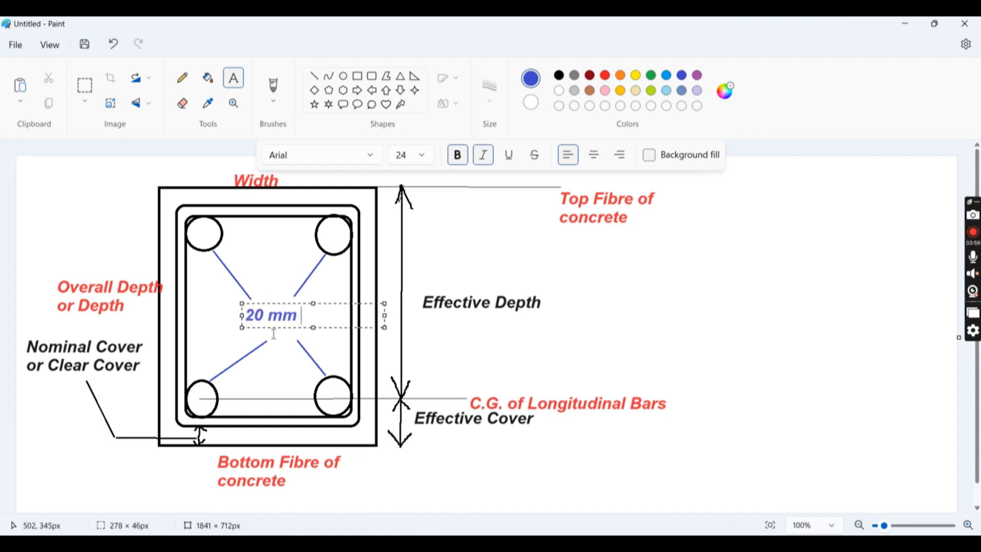
{"action": "type", "text": " dia"}
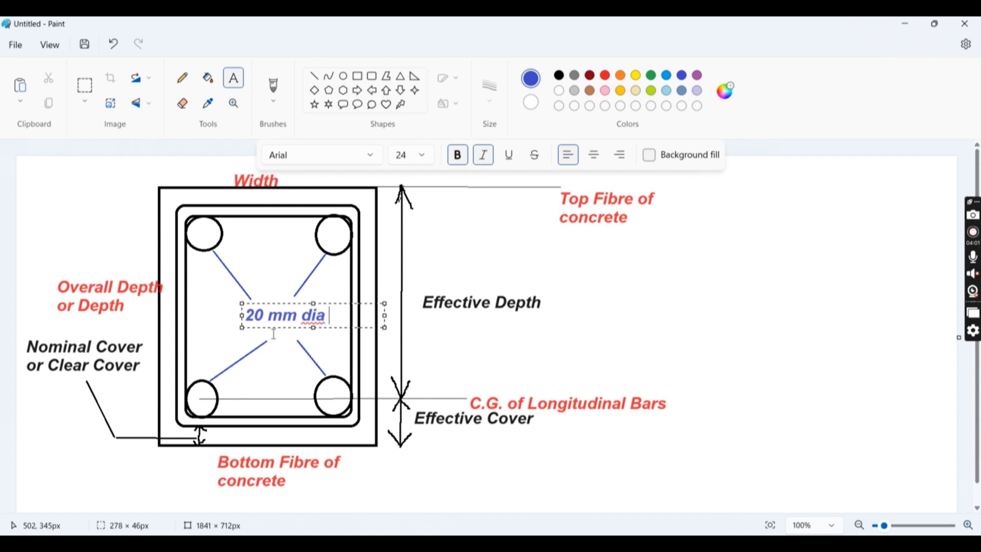
{"action": "left_click", "coordinate": [298, 419]}
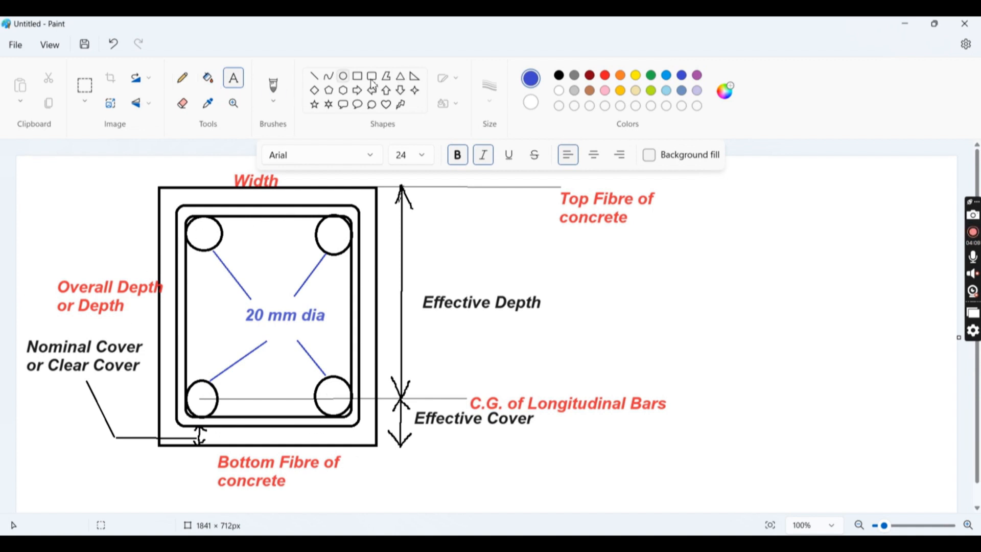
Draw a bent yellow leader line from the bottom edge of the stirrup down and out beyond the section's lower corner
{"action": "left_click", "coordinate": [314, 75]}
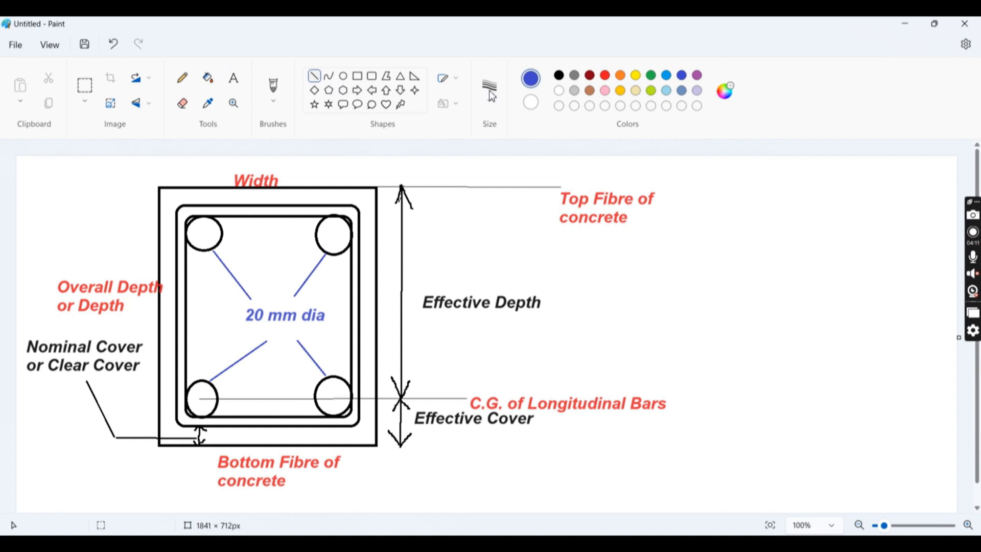
{"action": "left_click", "coordinate": [636, 77]}
{"action": "mouse_move", "coordinate": [334, 427]}
{"action": "left_mouse_down"}
{"action": "mouse_move", "coordinate": [381, 487]}
{"action": "mouse_move", "coordinate": [458, 485]}
{"action": "left_mouse_up"}
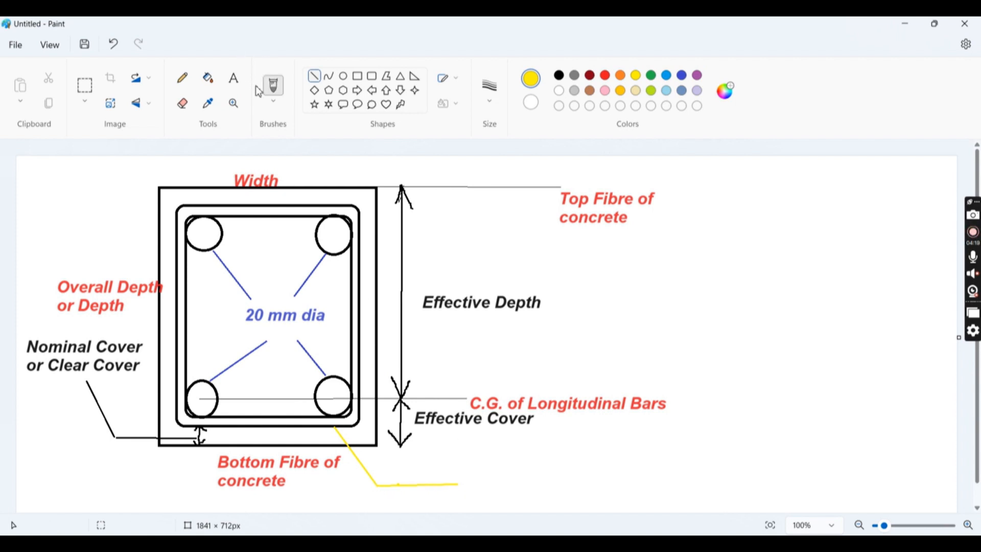
Add a yellow three-line label at the leader's end reading "Shear R/f", "Shear stirrups" and "Confinment bars"
{"action": "left_click", "coordinate": [233, 77]}
{"action": "left_click", "coordinate": [467, 482]}
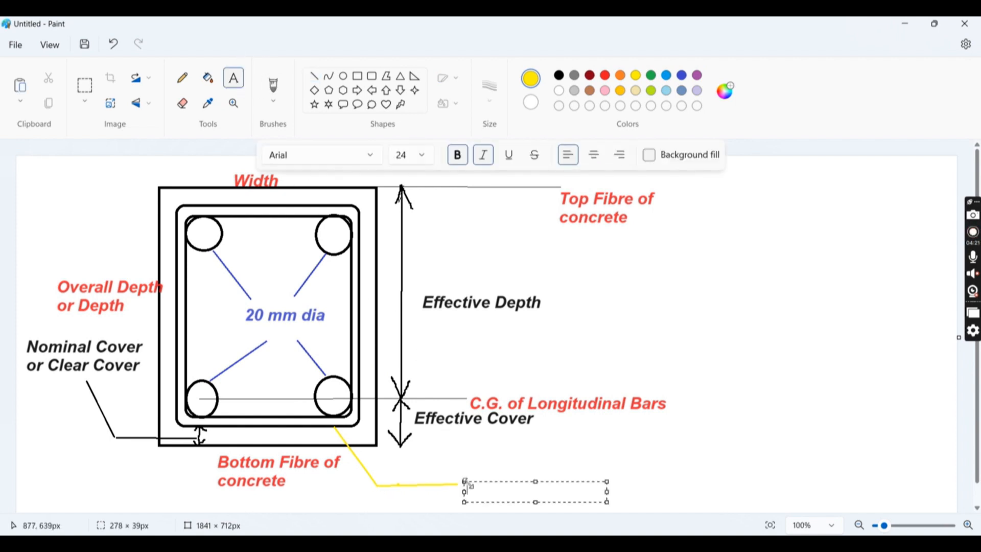
{"action": "type", "text": "Shear R"}
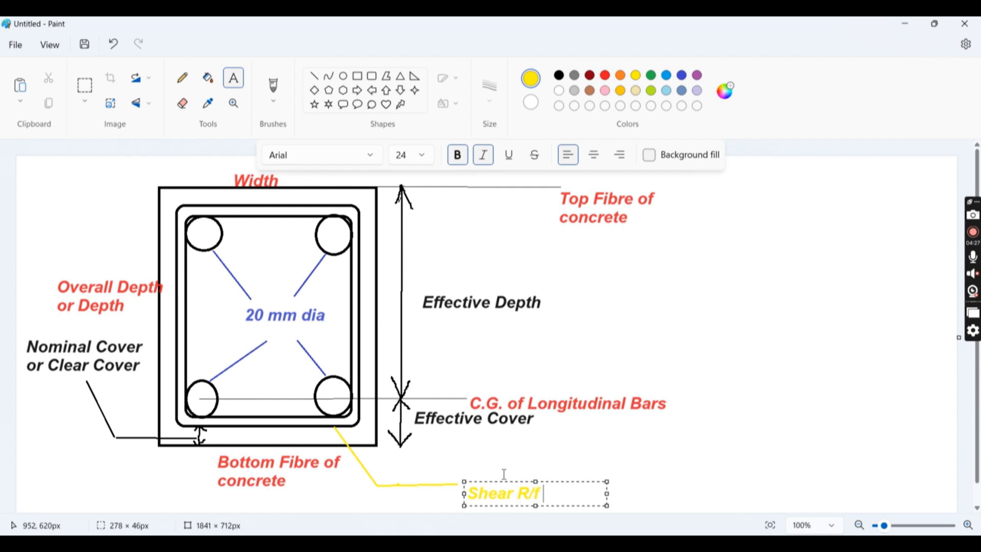
{"action": "type", "text": "/f"}
{"action": "key", "text": "Return"}
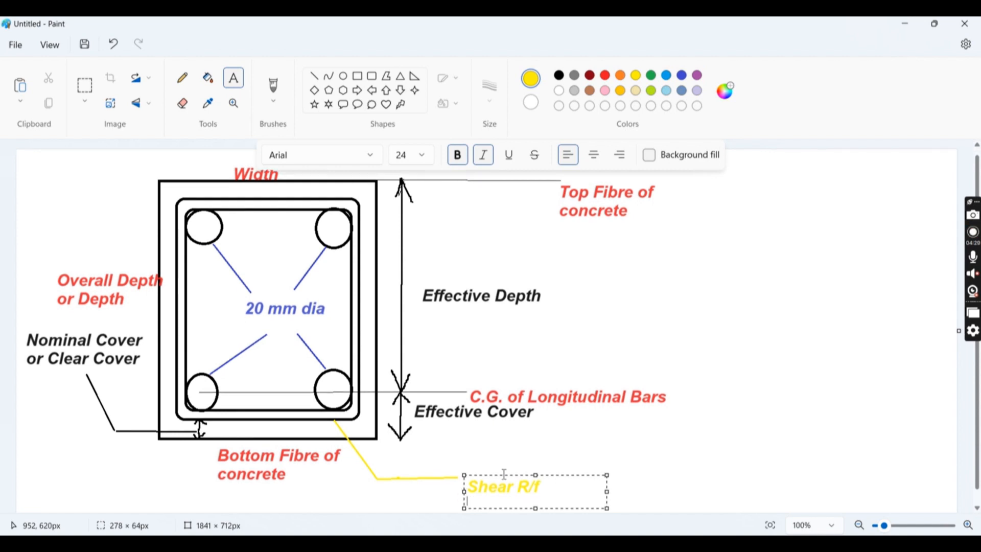
{"action": "type", "text": "Shear"}
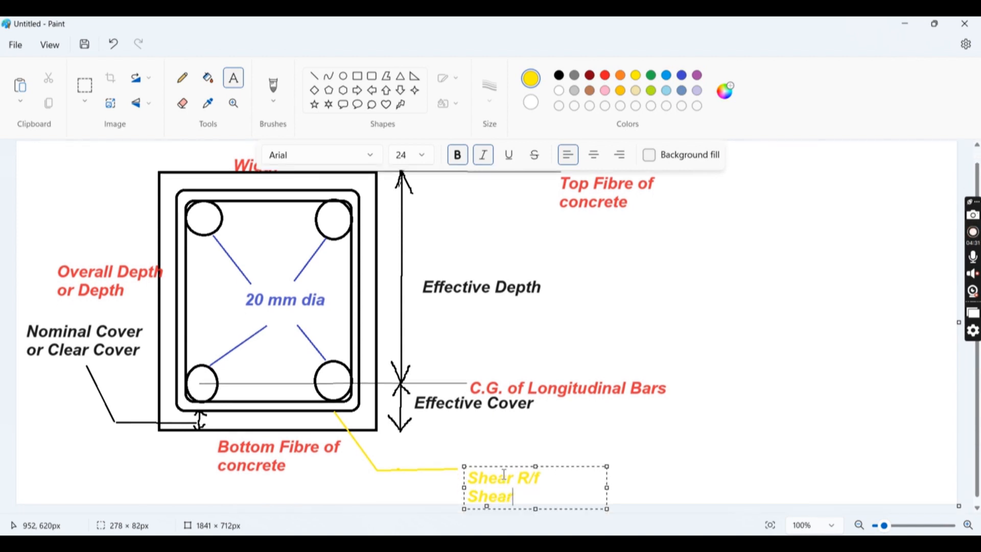
{"action": "type", "text": " stirrups"}
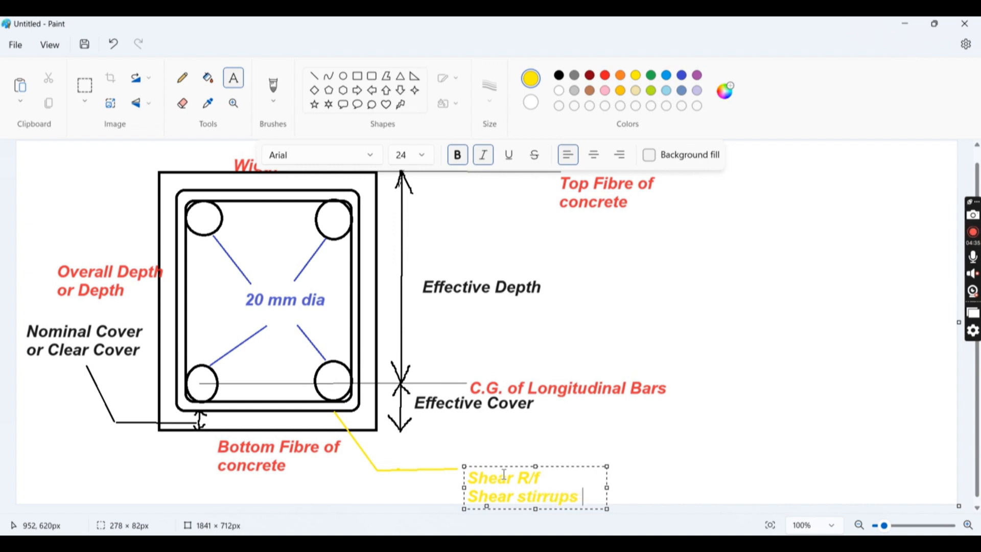
{"action": "key", "text": "Return"}
{"action": "type", "text": "Confine"}
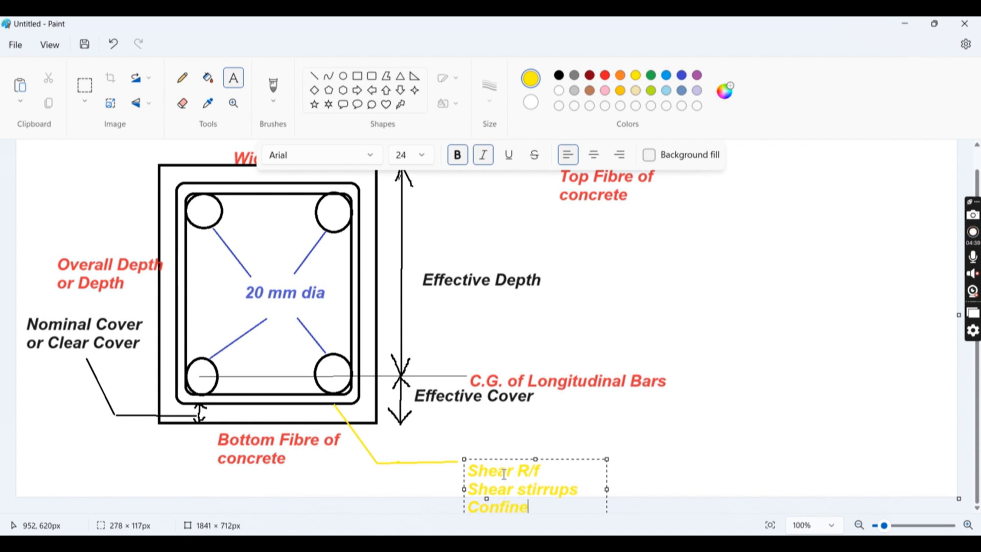
{"action": "key", "text": "BackSpace"}
{"action": "type", "text": "ment bars"}
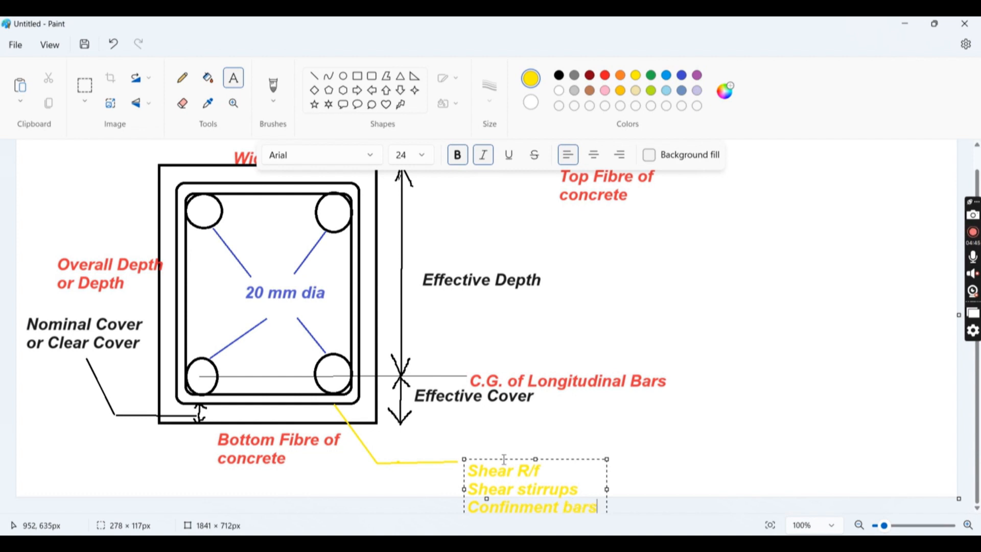
Raise the yellow label, correct its last line to "Confinement bars" and widen the text box so it fits on one line
{"action": "left_click_drag", "start_coordinate": [504, 460], "coordinate": [502, 429]}
{"action": "left_click", "coordinate": [517, 480]}
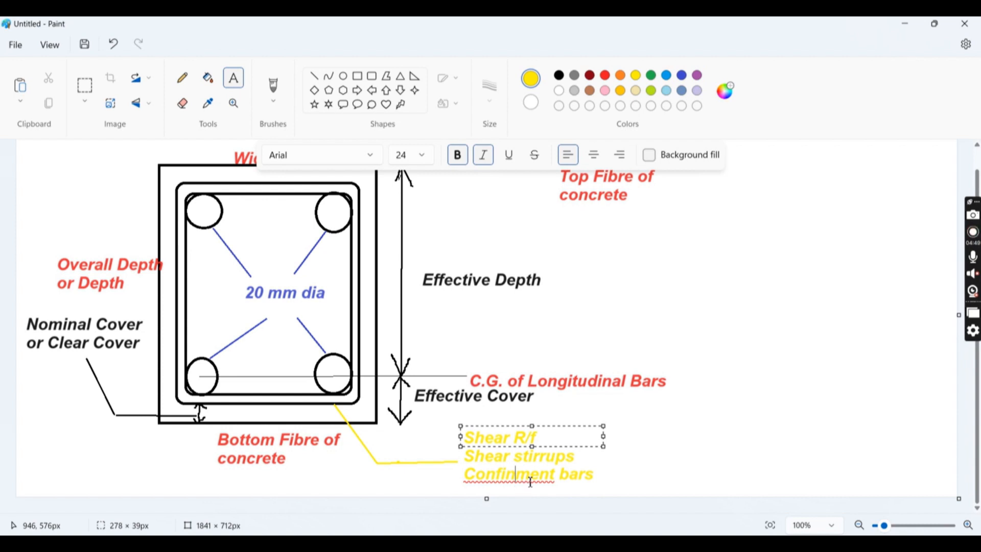
{"action": "type", "text": "e"}
{"action": "left_click", "coordinate": [569, 479]}
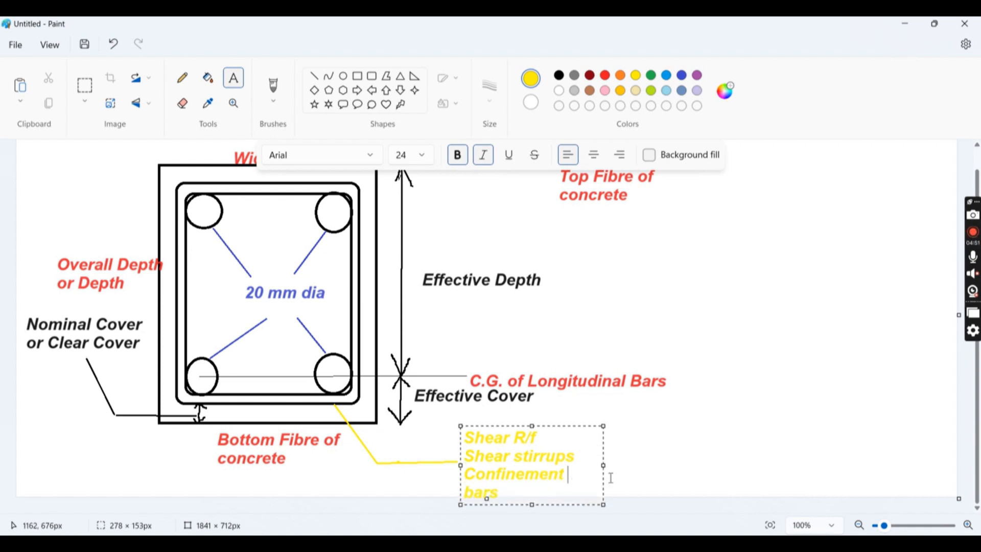
{"action": "left_click_drag", "start_coordinate": [604, 466], "coordinate": [653, 464]}
{"action": "left_click", "coordinate": [586, 419]}
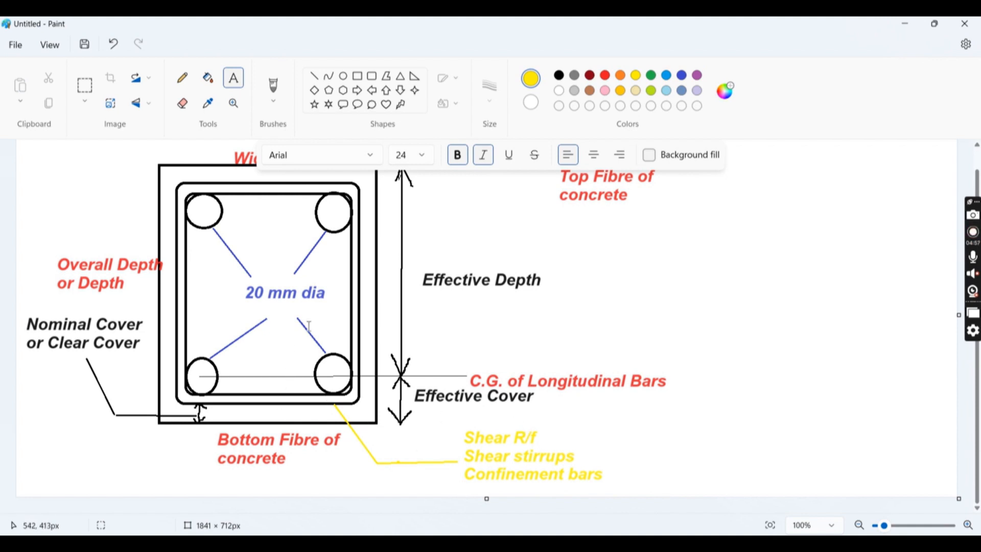
Add the purple label "8 mm dia" just above the stirrup's bottom edge, between the two lower bars
{"action": "left_click", "coordinate": [605, 75]}
{"action": "left_click", "coordinate": [697, 77]}
{"action": "left_click", "coordinate": [249, 390]}
{"action": "left_click", "coordinate": [248, 380]}
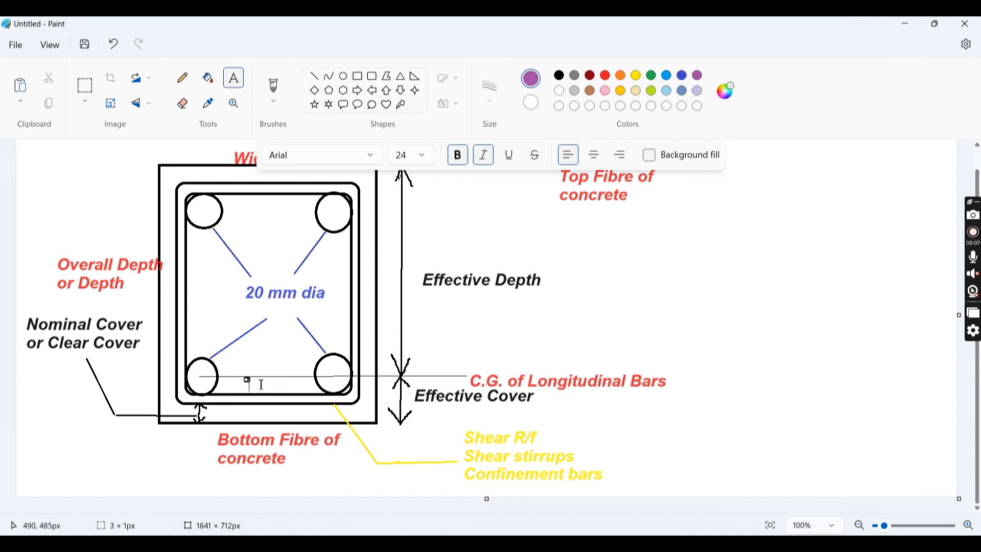
{"action": "type", "text": "8 mm "}
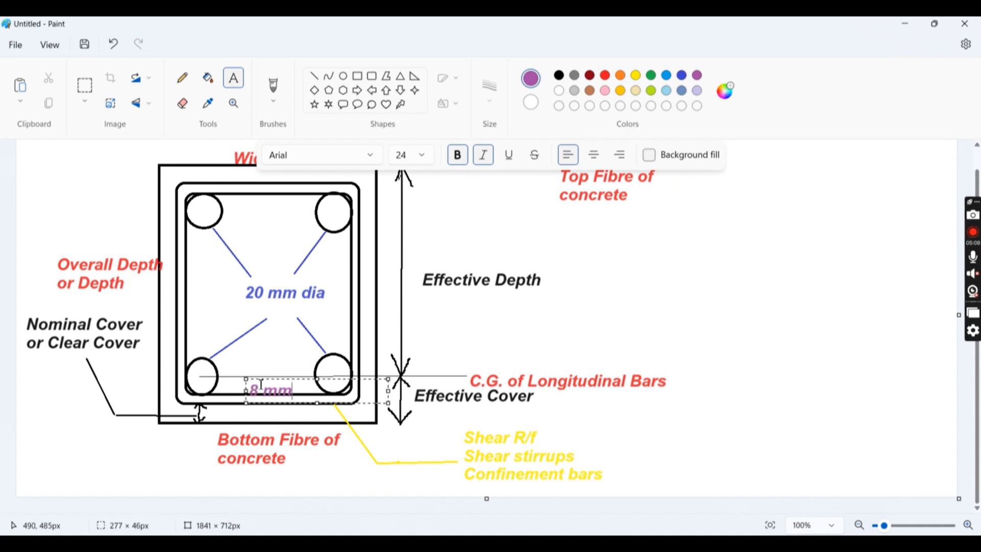
{"action": "type", "text": "dia"}
{"action": "left_click_drag", "start_coordinate": [279, 381], "coordinate": [271, 376]}
{"action": "left_click", "coordinate": [271, 374]}
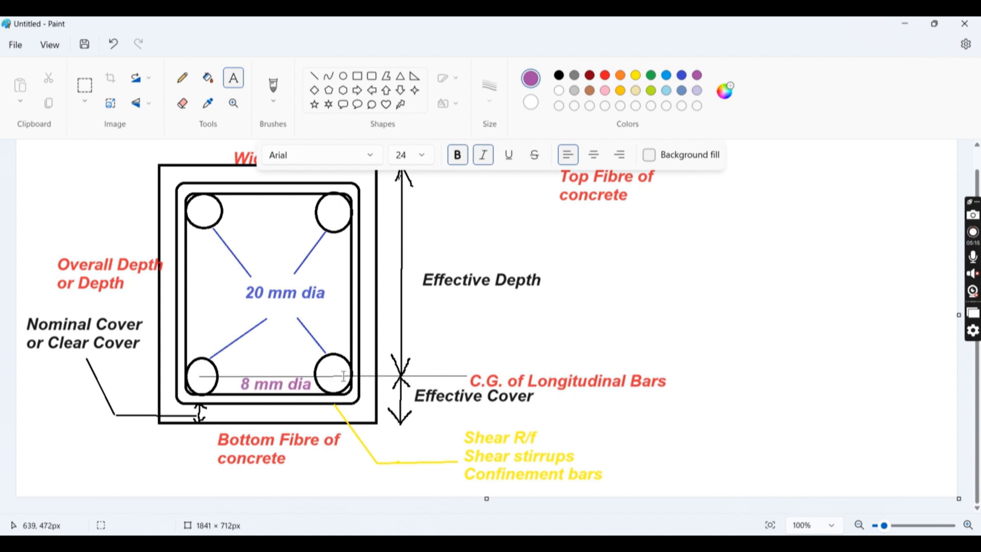
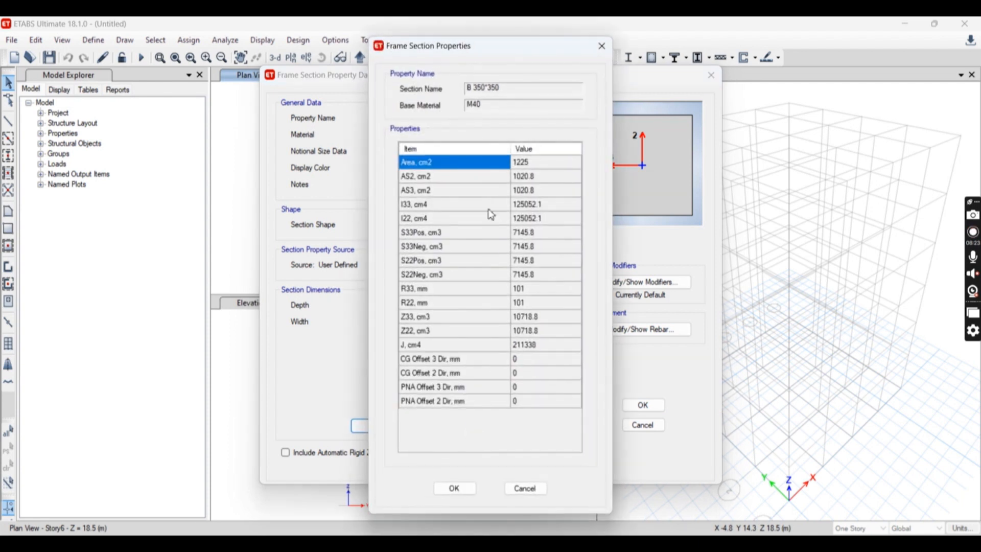
In ETABS, accept the B 350*350 beam section and delete the ISWB550 frame section
{"action": "left_click", "coordinate": [506, 492]}
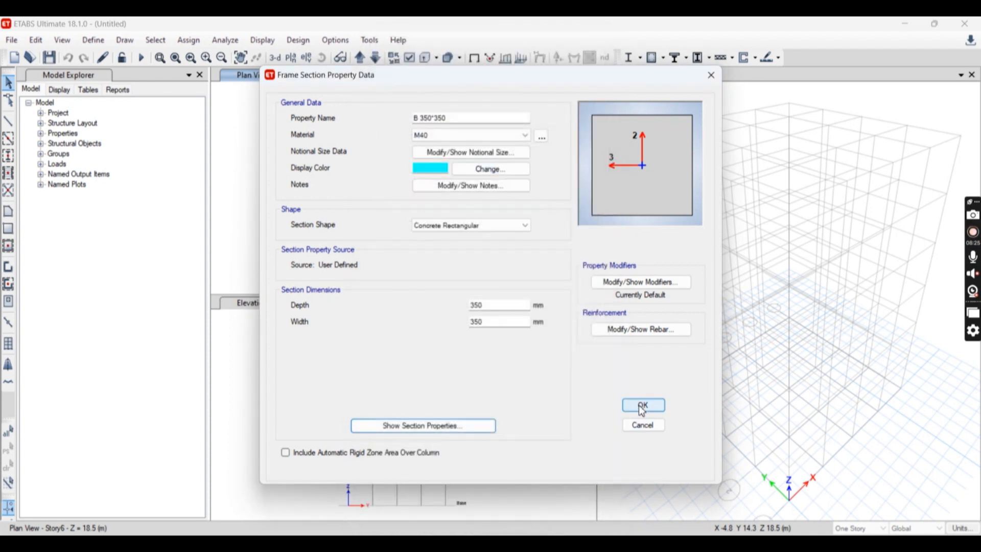
{"action": "left_click", "coordinate": [642, 406]}
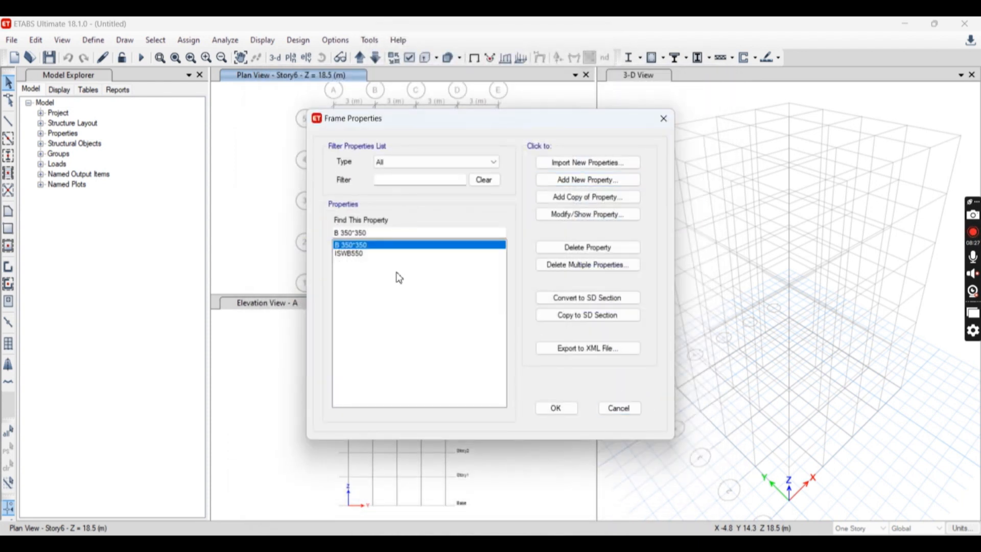
{"action": "left_click", "coordinate": [367, 254]}
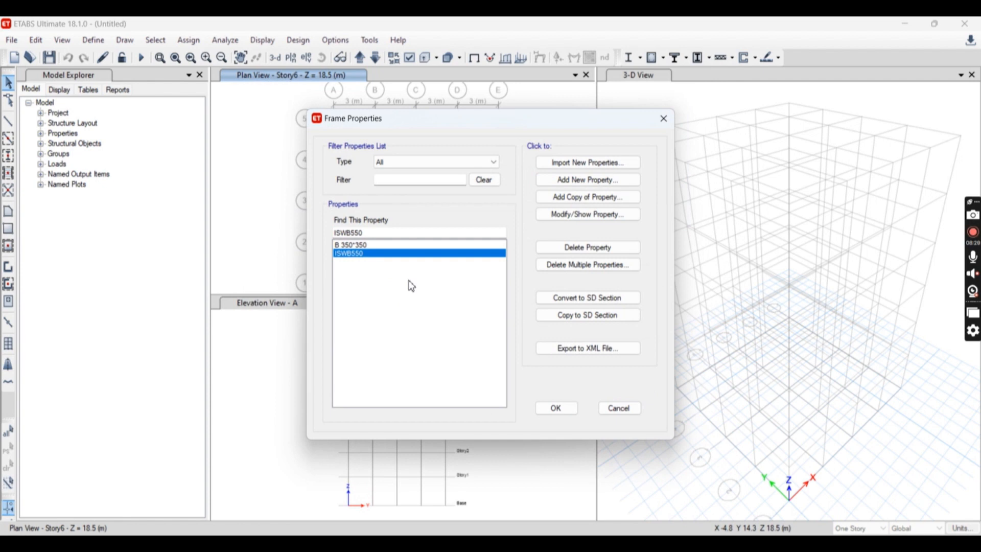
{"action": "left_click", "coordinate": [630, 247]}
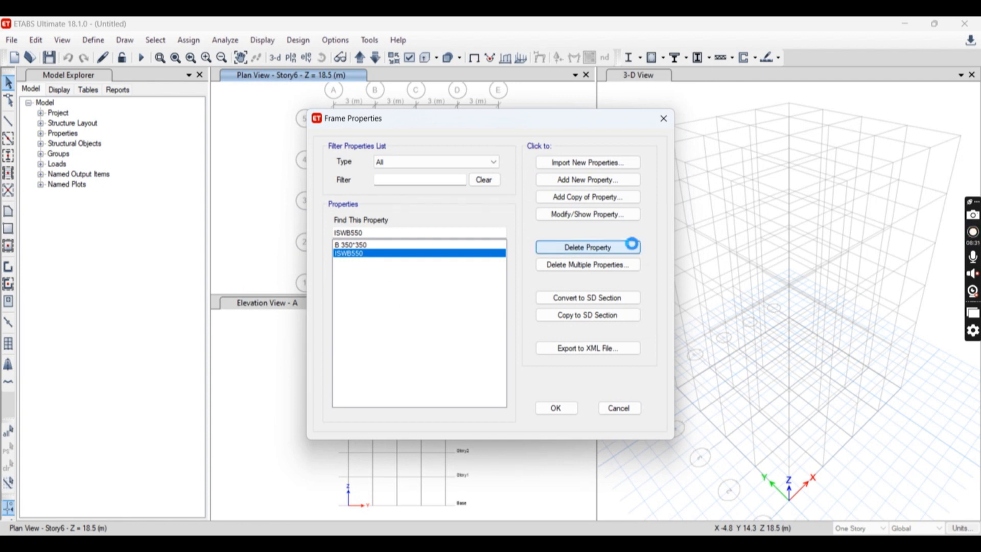
{"action": "left_click", "coordinate": [532, 329]}
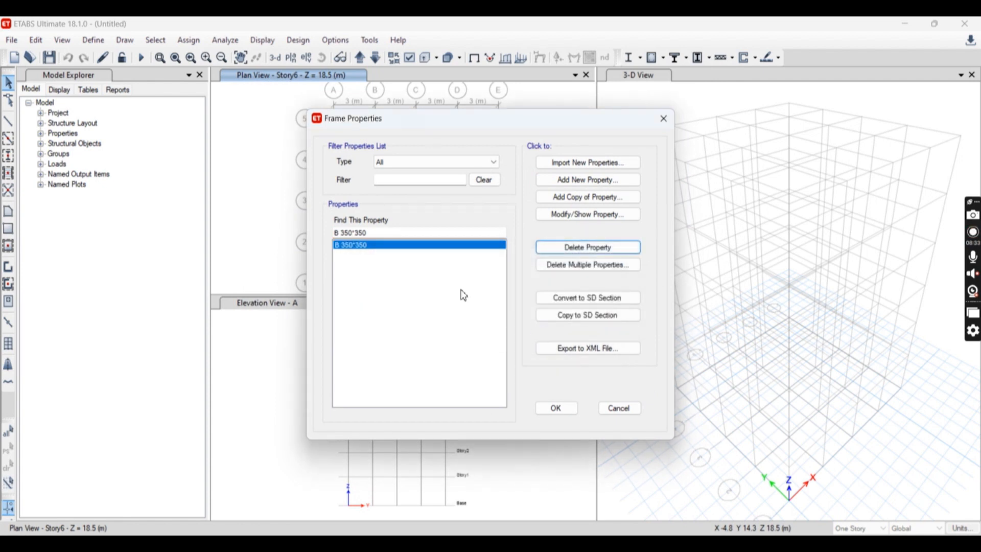
Add a new concrete rectangular frame section named C 500*500 with M40 as its material
{"action": "left_click", "coordinate": [608, 180]}
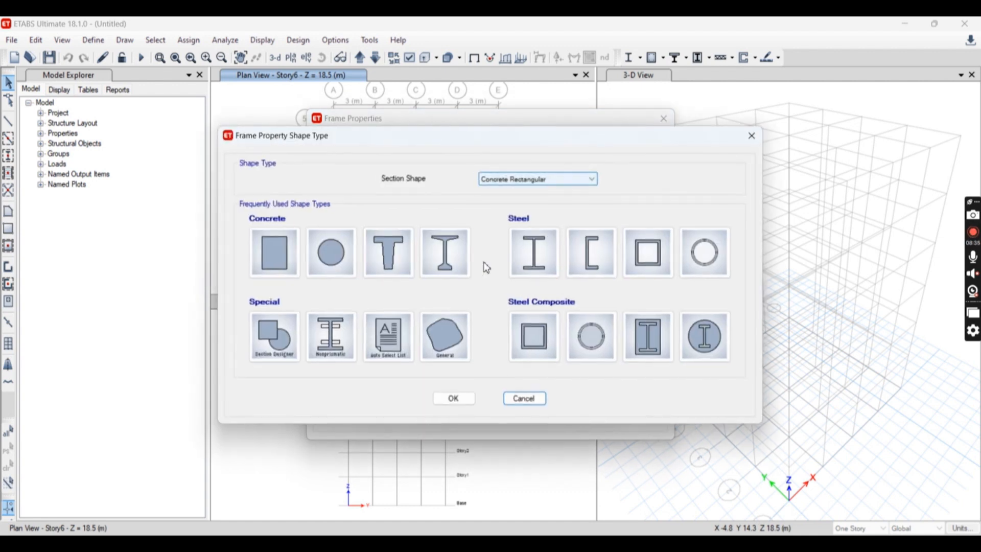
{"action": "left_click", "coordinate": [266, 266]}
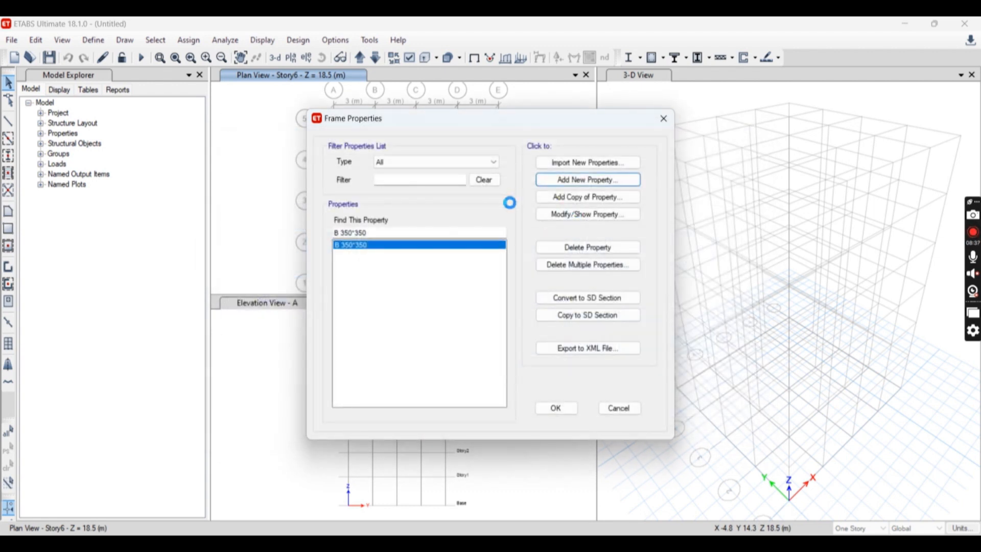
{"action": "type", "text": "C 500*500"}
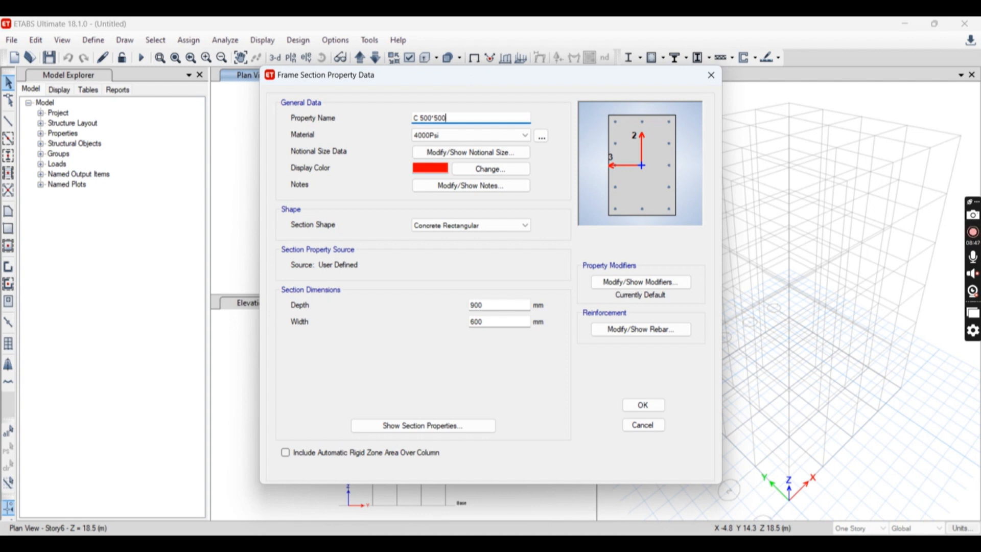
{"action": "left_click", "coordinate": [506, 135]}
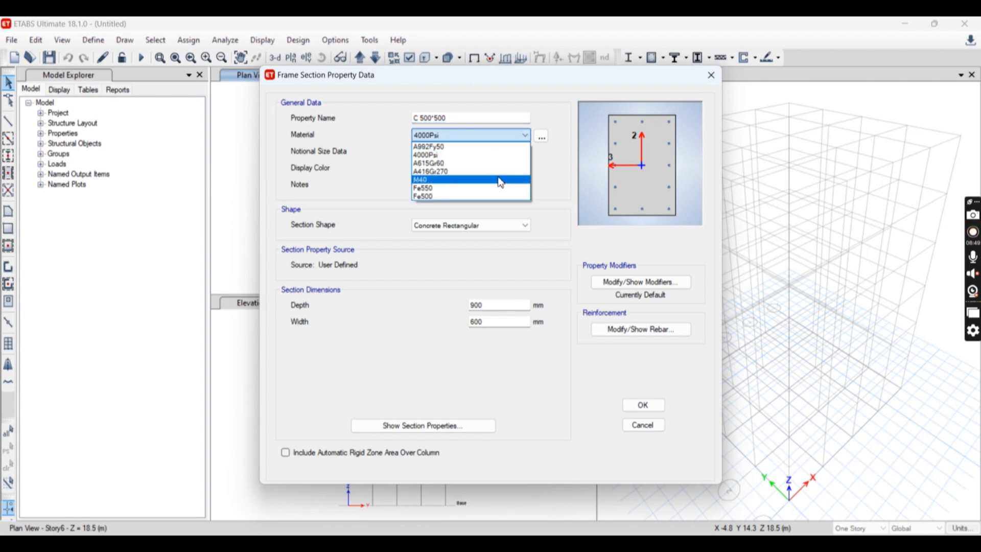
{"action": "left_click", "coordinate": [500, 180]}
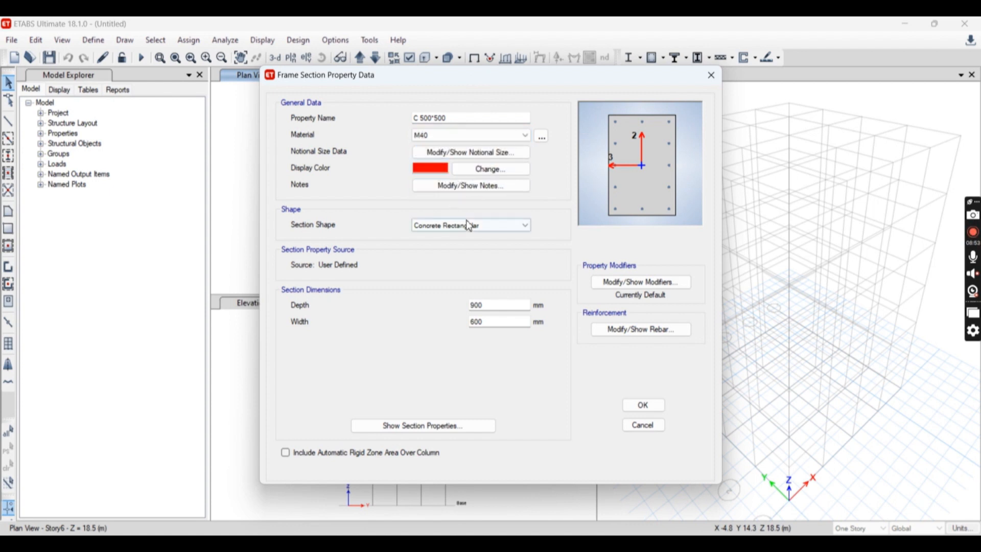
Set the column section's depth and width both to 500 mm
{"action": "double_click", "coordinate": [502, 305]}
{"action": "type", "text": "5"}
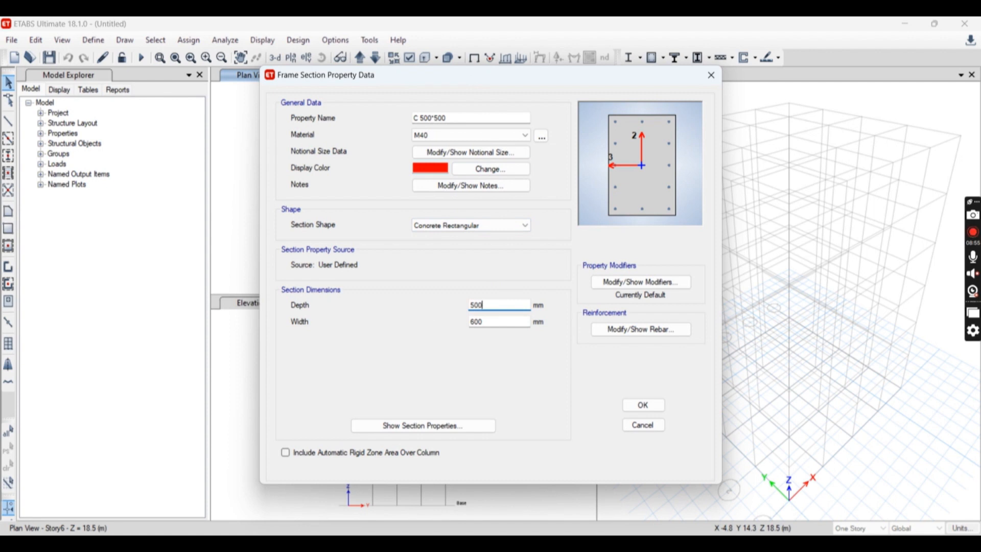
{"action": "key", "text": "Tab"}
{"action": "type", "text": "500"}
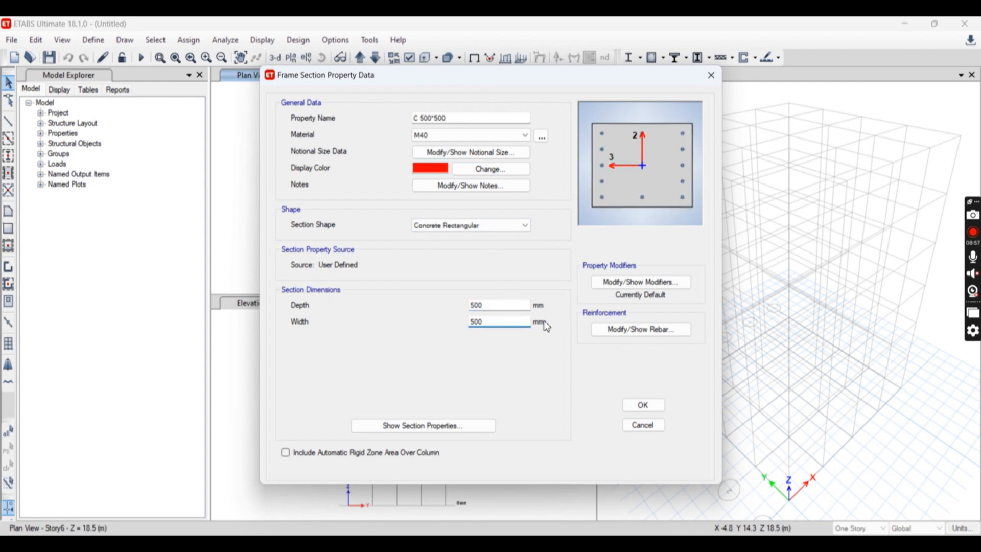
Assign Fe550 to the longitudinal bars and Fe500 to the confinement ties in the C 500*500 section's reinforcement data
{"action": "left_click", "coordinate": [614, 330]}
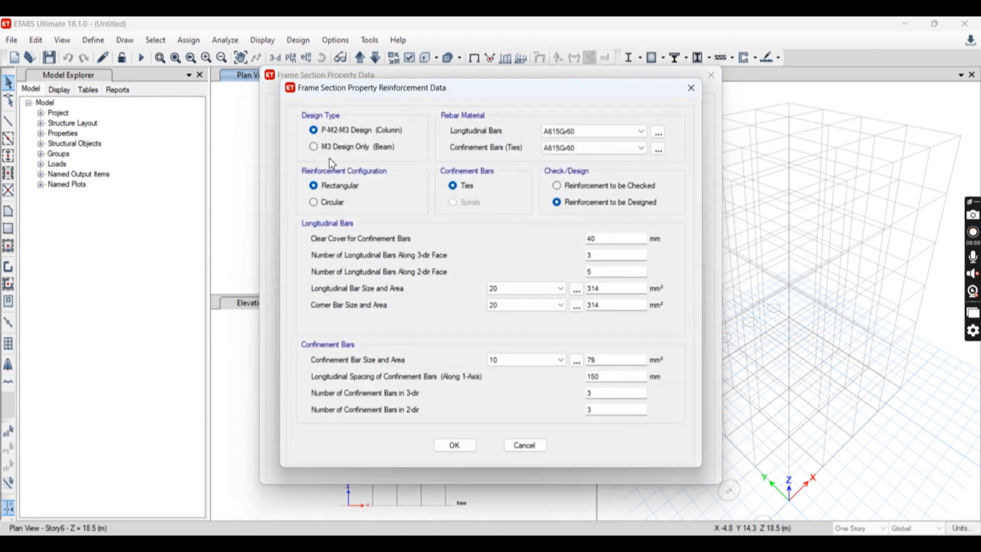
{"action": "left_click", "coordinate": [660, 132]}
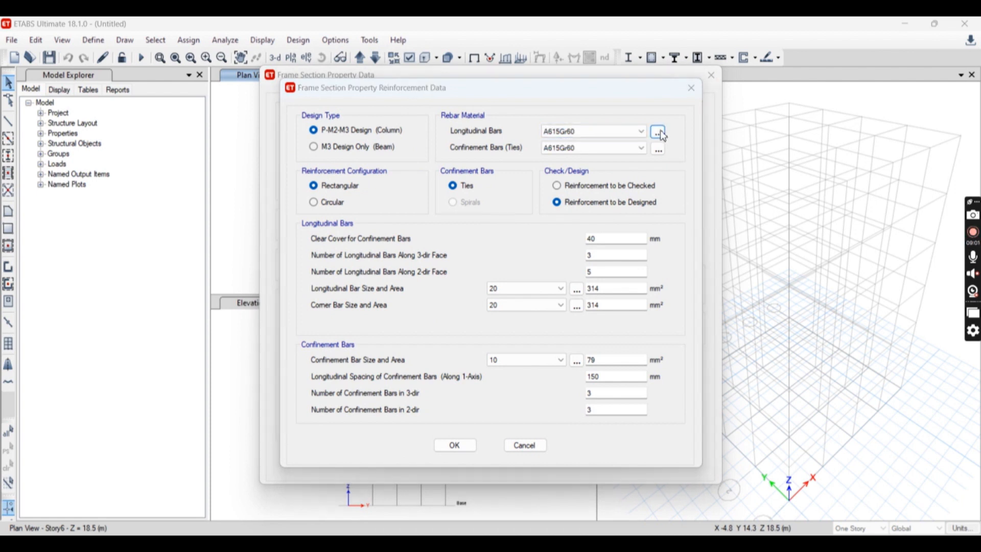
{"action": "left_click", "coordinate": [383, 255]}
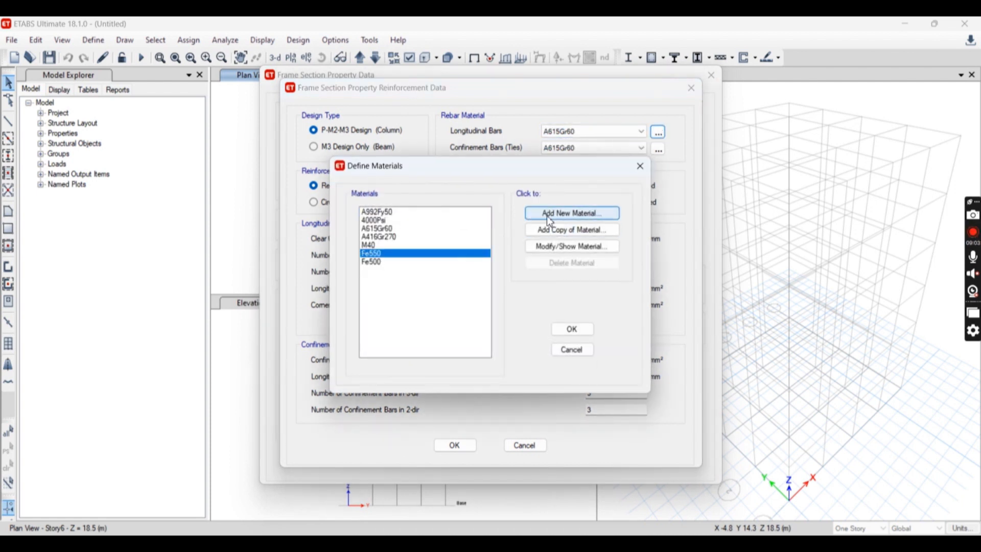
{"action": "left_click", "coordinate": [575, 329]}
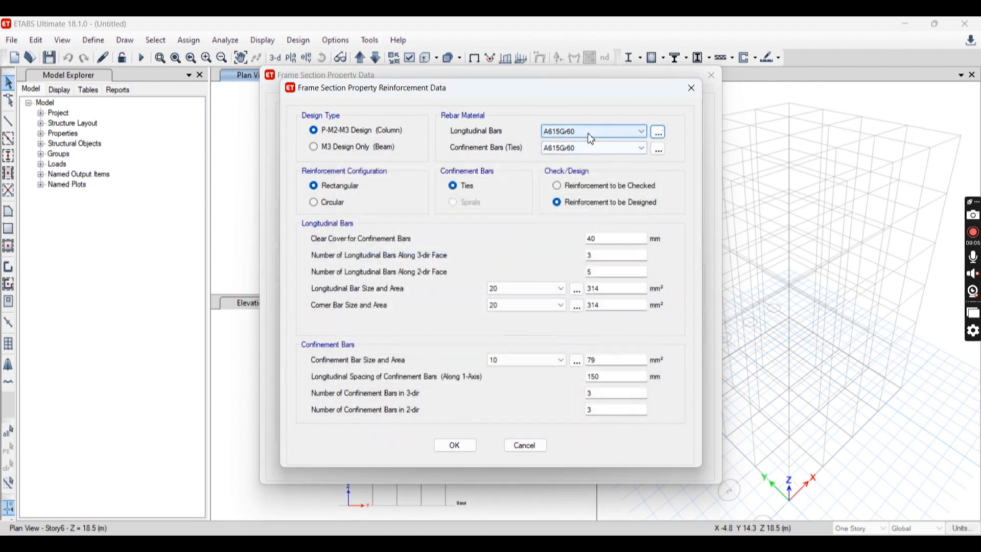
{"action": "left_click", "coordinate": [587, 134]}
{"action": "left_click", "coordinate": [584, 176]}
{"action": "left_click", "coordinate": [585, 132]}
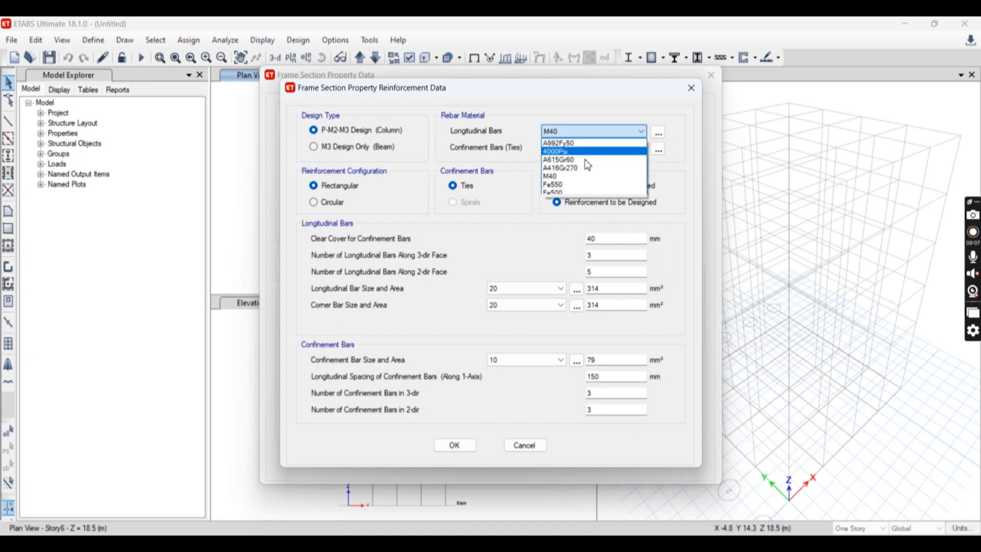
{"action": "left_click", "coordinate": [585, 184]}
{"action": "left_click", "coordinate": [585, 148]}
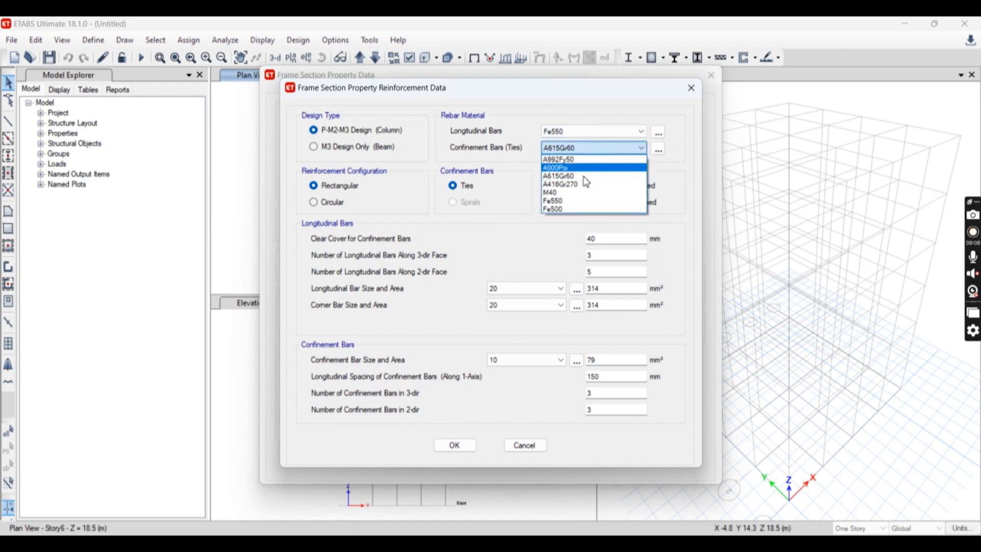
{"action": "left_click", "coordinate": [580, 206]}
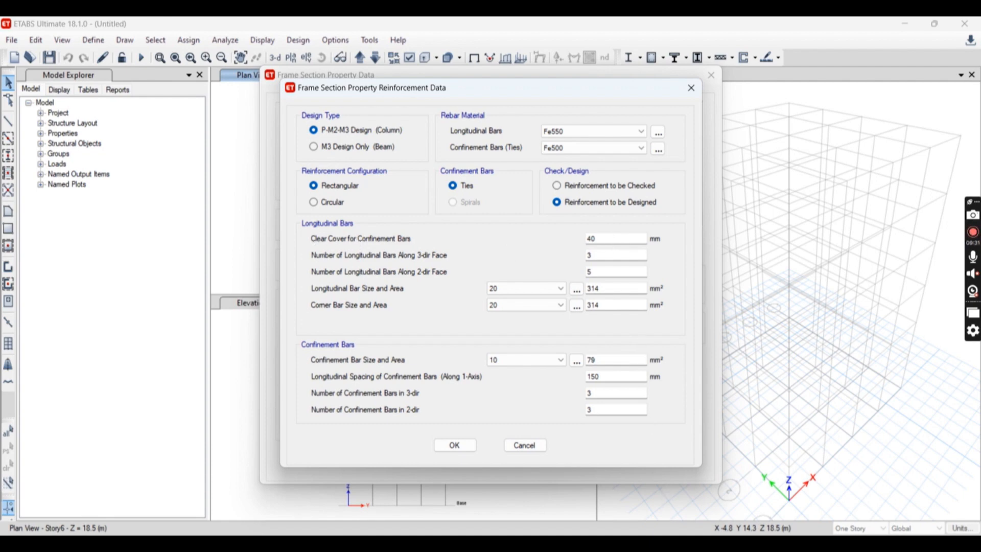
Consult the section sketch in Paint, return to ETABS and set the column's confinement bar size to 8
{"action": "key", "text": "alt+Tab"}
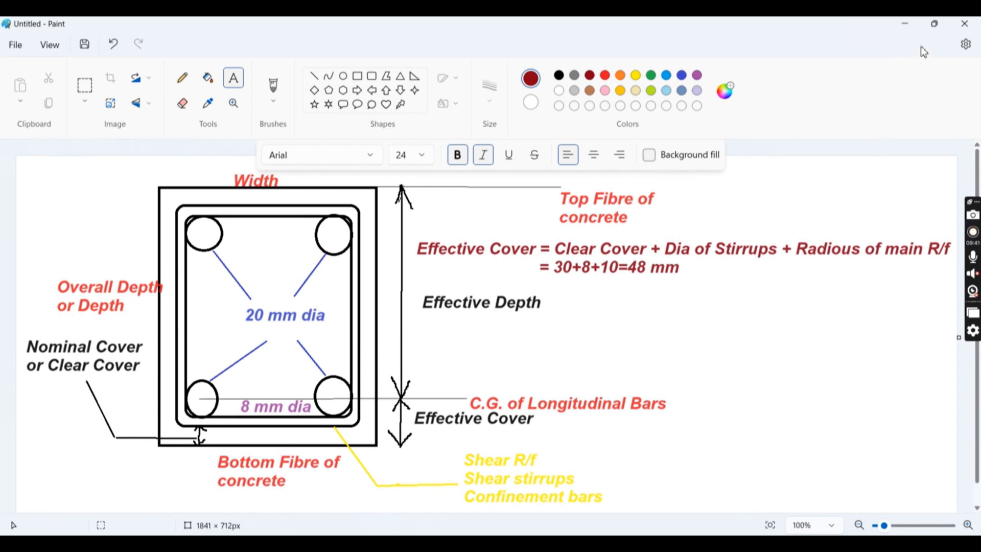
{"action": "left_click", "coordinate": [905, 24]}
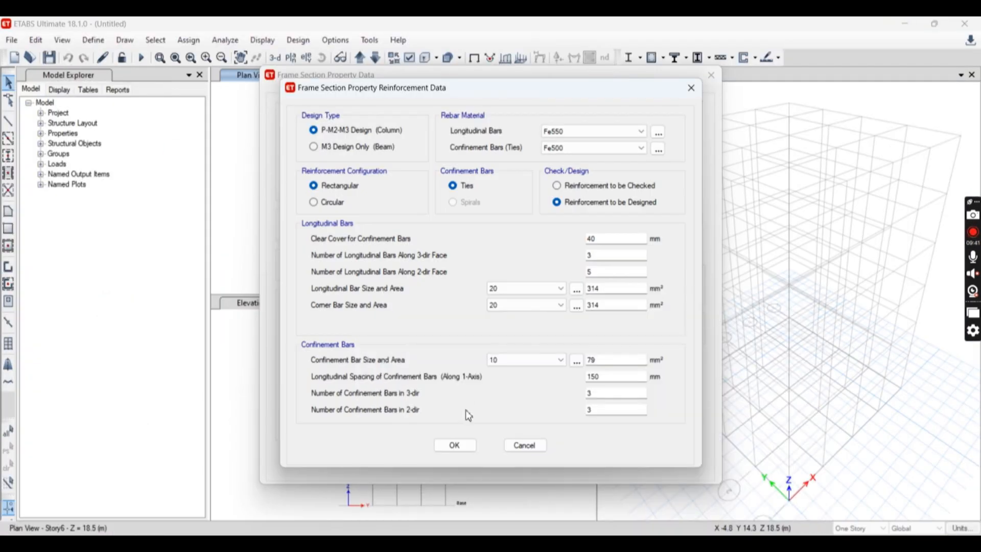
{"action": "left_click", "coordinate": [525, 289]}
{"action": "left_click", "coordinate": [532, 290]}
{"action": "left_click", "coordinate": [541, 306]}
{"action": "left_click", "coordinate": [513, 365]}
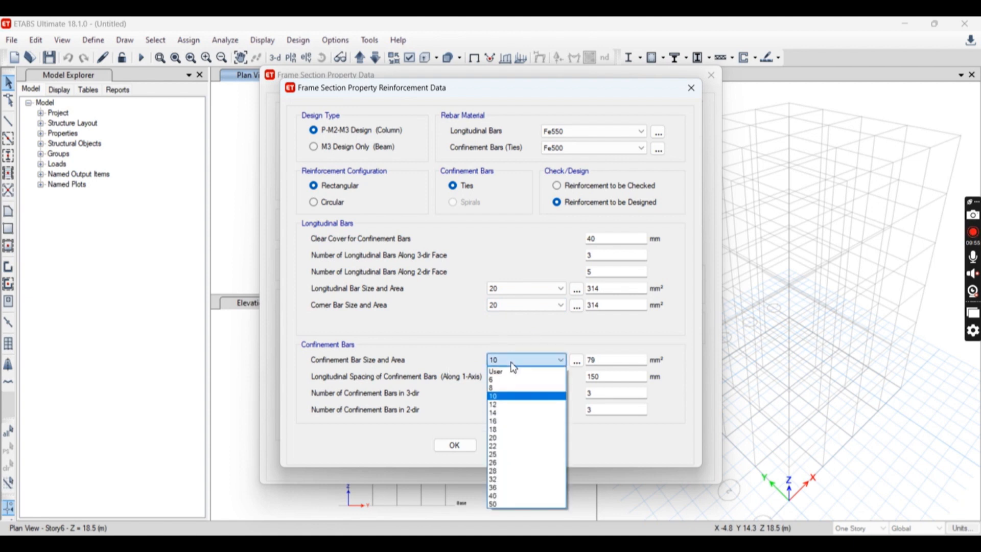
{"action": "left_click", "coordinate": [505, 389]}
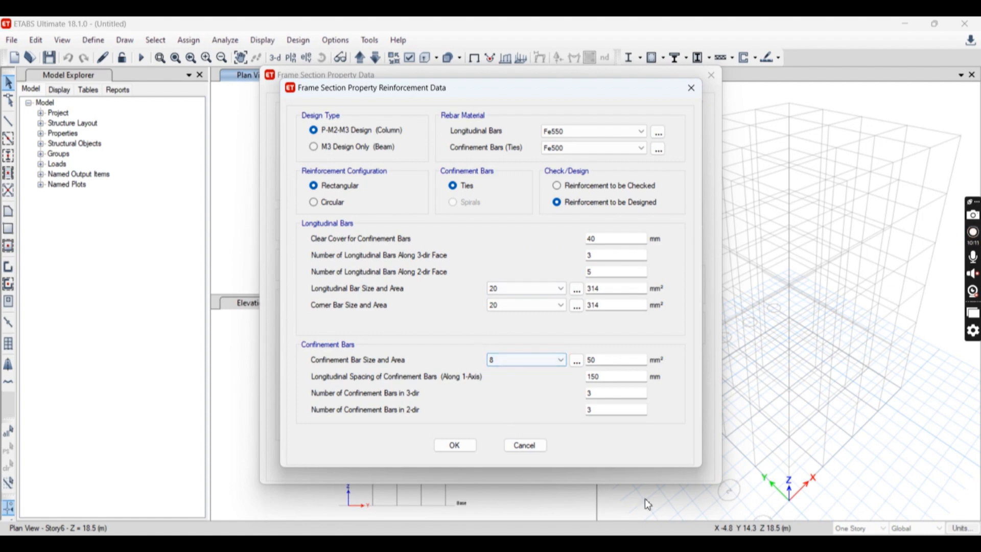
Review the cover sketch in Paint once more, and in ETABS accept the reinforcement data and the C 500*500 frame section
{"action": "key", "text": "alt+Tab"}
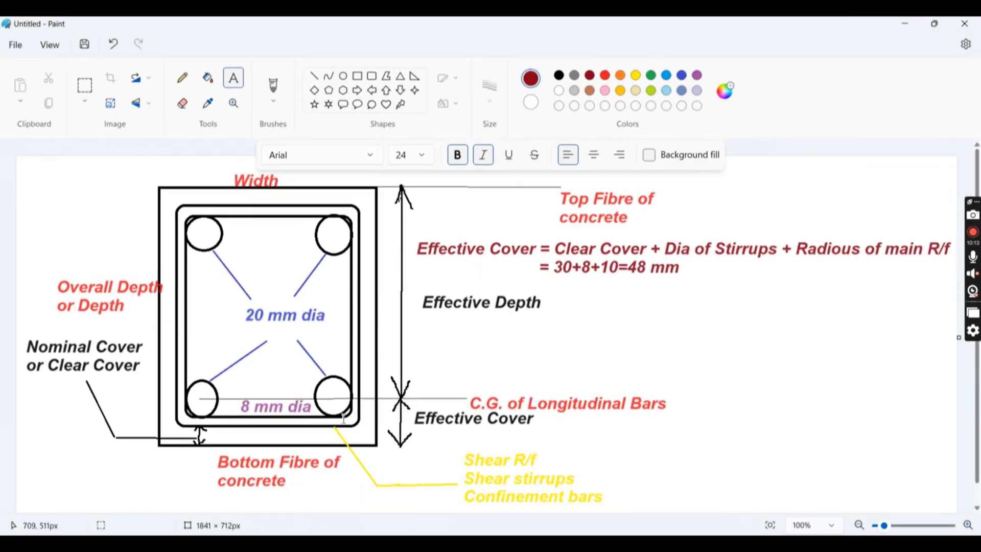
{"action": "left_click", "coordinate": [903, 23]}
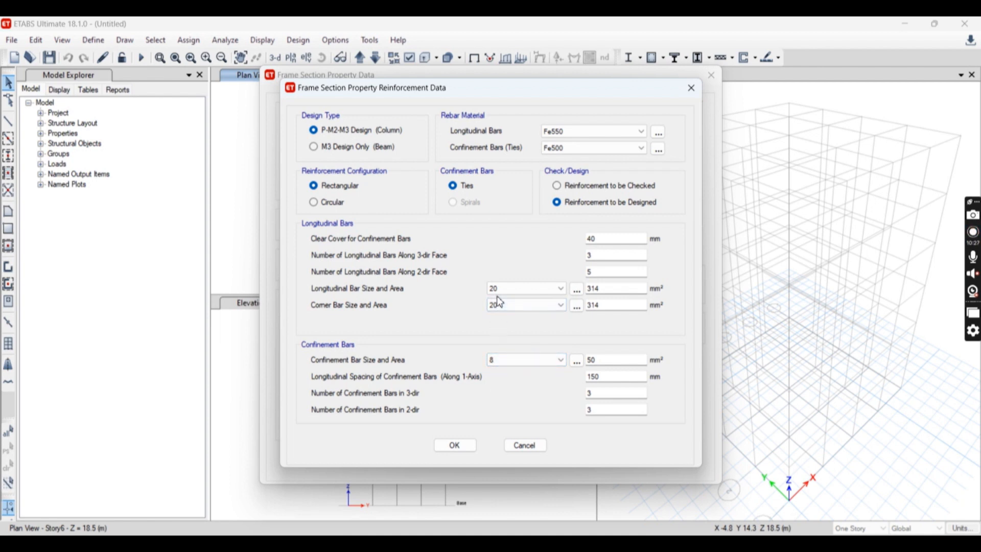
{"action": "left_click", "coordinate": [454, 446]}
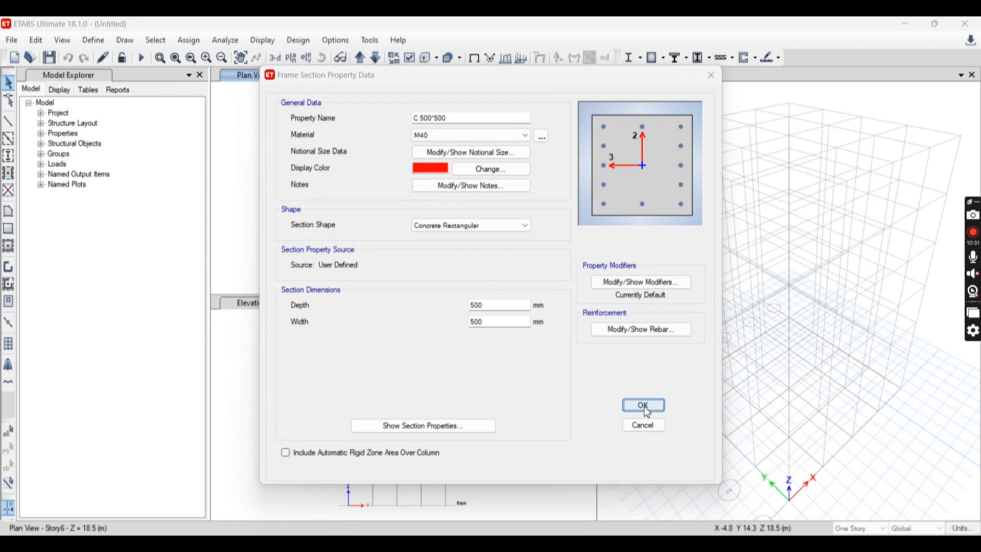
{"action": "left_click", "coordinate": [643, 405]}
{"action": "left_click", "coordinate": [552, 408]}
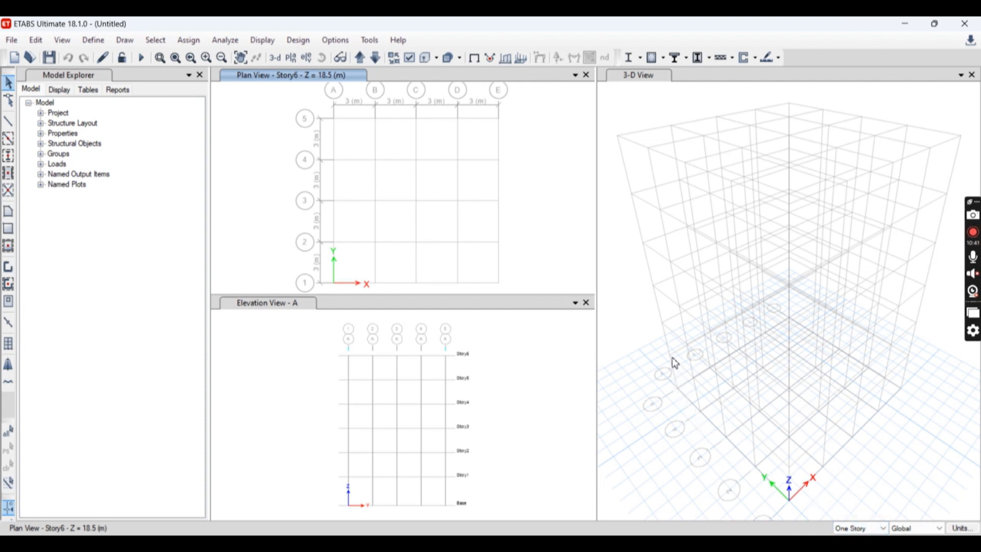
Bring the plan view down to Story1 and set the drawing scope to All Stories
{"action": "left_click", "coordinate": [370, 61]}
{"action": "left_click", "coordinate": [370, 61]}
{"action": "left_click", "coordinate": [371, 60]}
{"action": "left_click", "coordinate": [371, 60]}
{"action": "left_click", "coordinate": [371, 60]}
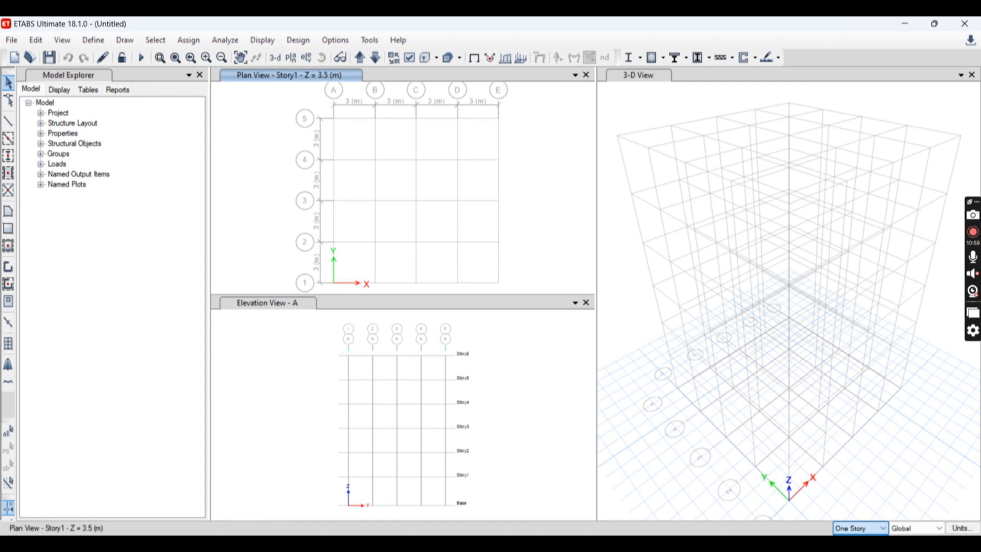
{"action": "left_click", "coordinate": [852, 543]}
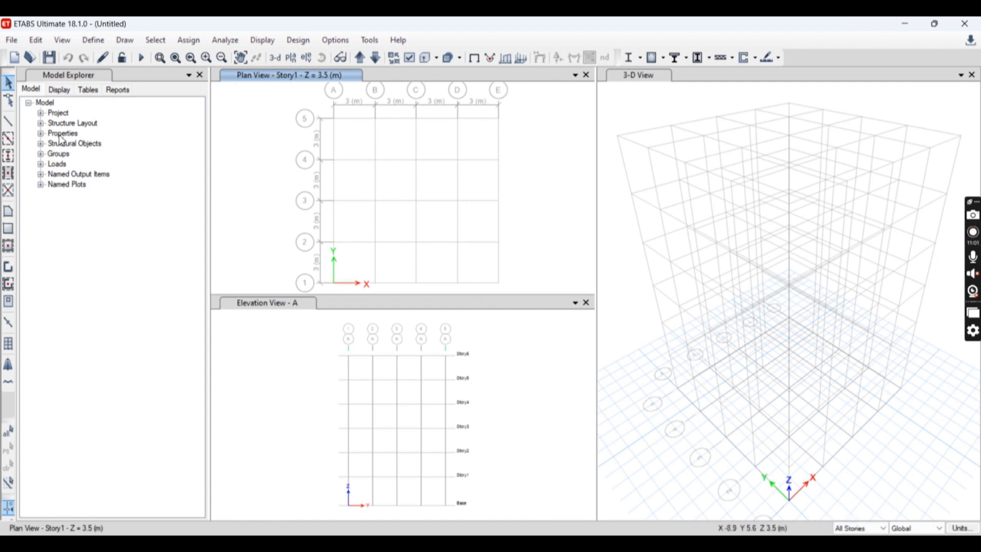
Quick-draw B 350*350 frame beams with continuous moment releases along all grid lines of the Story1 plan, drawing by Grids
{"action": "left_click", "coordinate": [9, 142]}
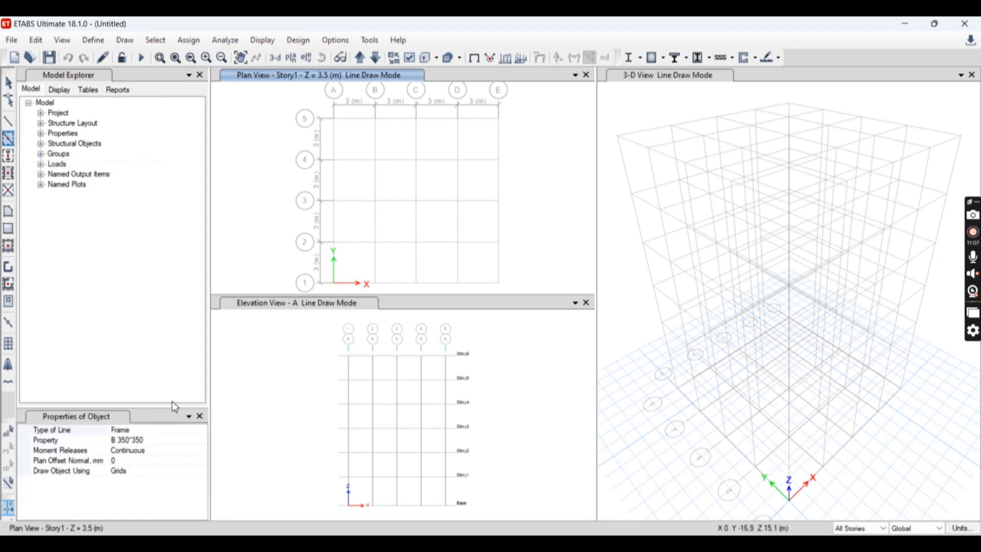
{"action": "left_click", "coordinate": [169, 440]}
{"action": "left_click", "coordinate": [174, 451]}
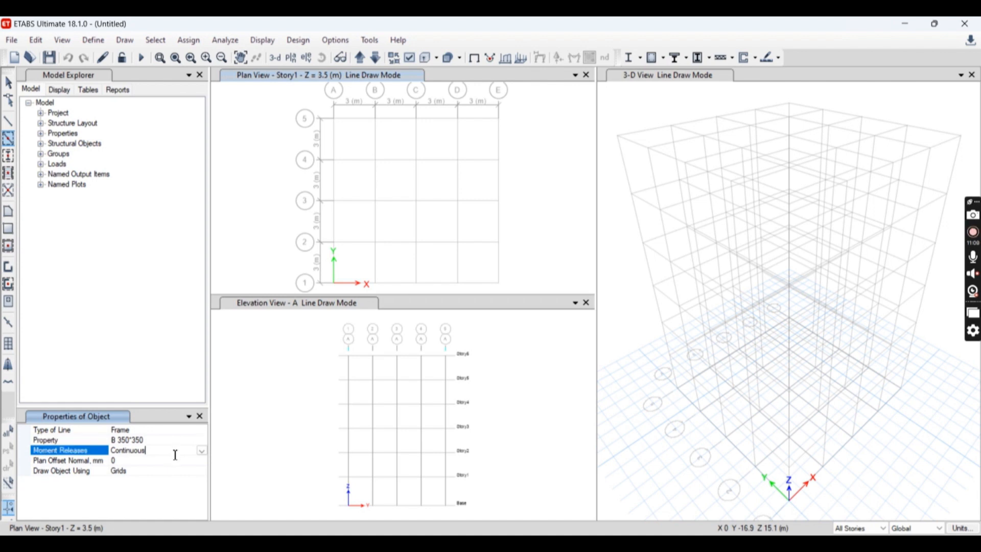
{"action": "left_click", "coordinate": [128, 461]}
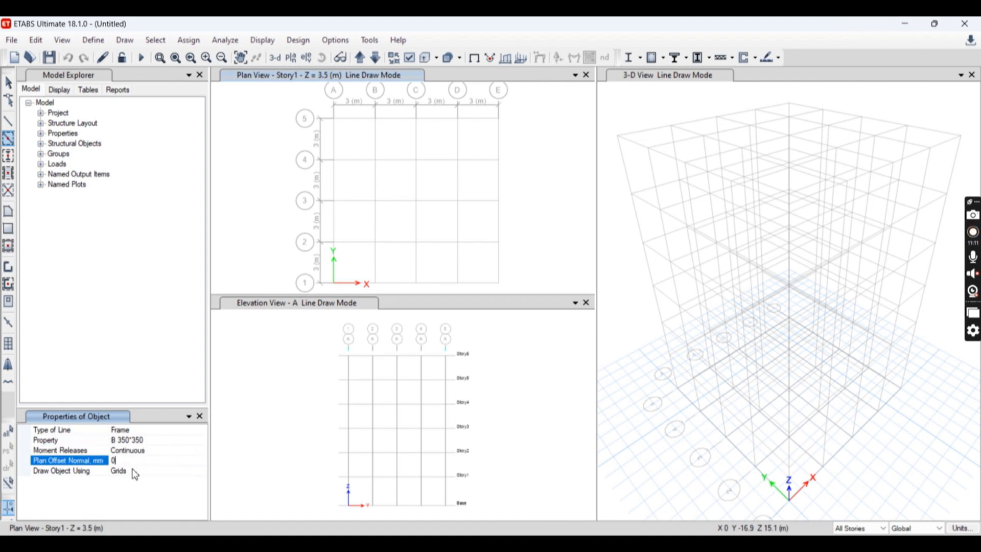
{"action": "left_click", "coordinate": [136, 471]}
{"action": "left_click", "coordinate": [202, 471]}
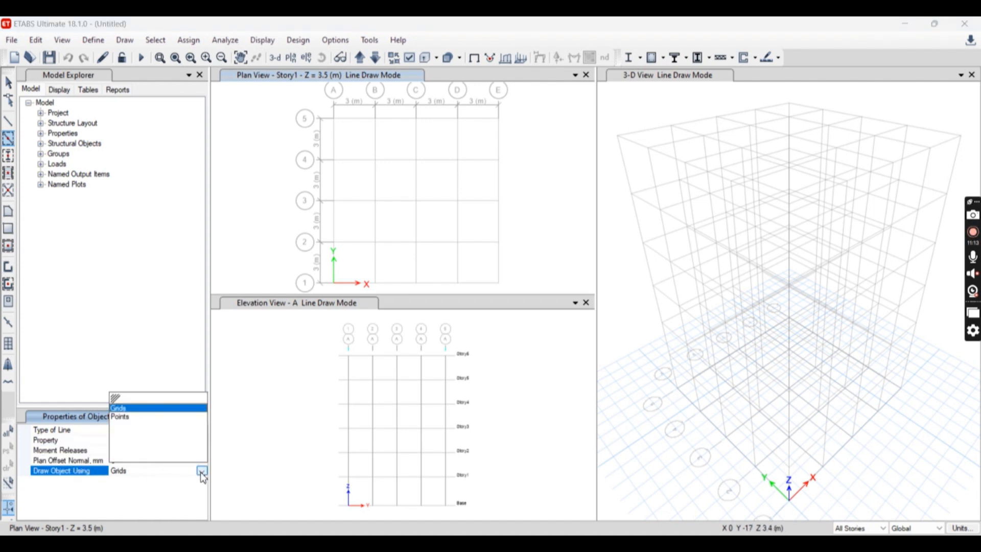
{"action": "left_click", "coordinate": [201, 473]}
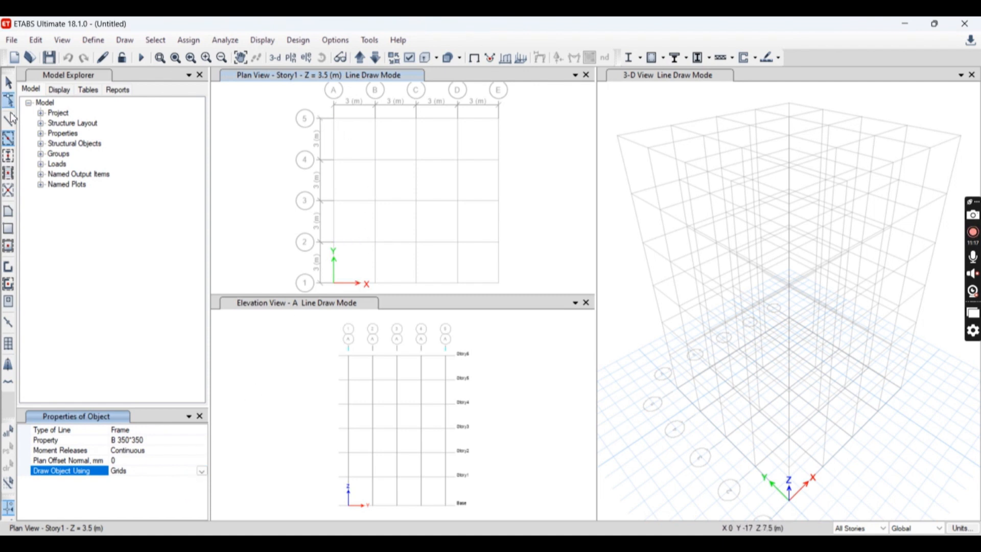
{"action": "left_click", "coordinate": [9, 139]}
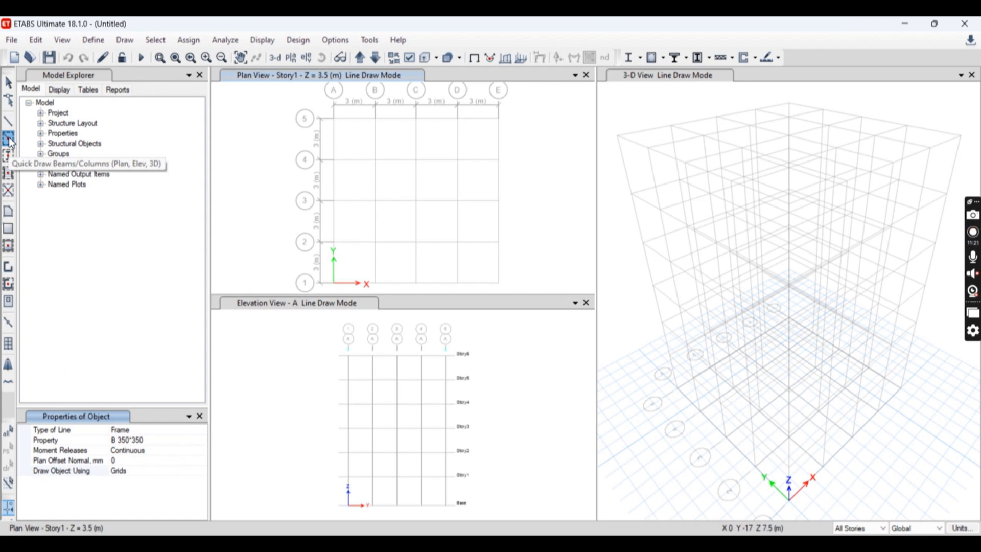
{"action": "left_click", "coordinate": [148, 470]}
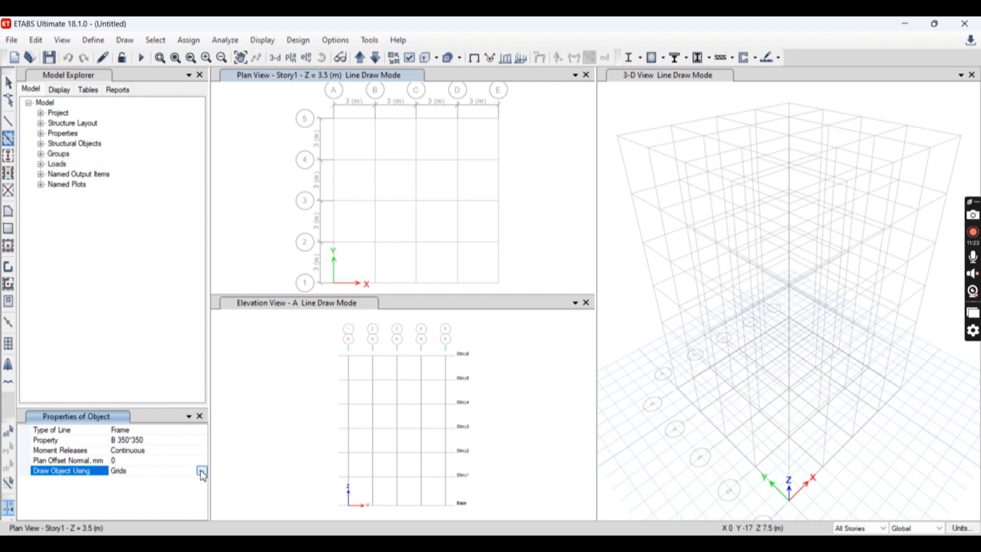
{"action": "left_click", "coordinate": [202, 471]}
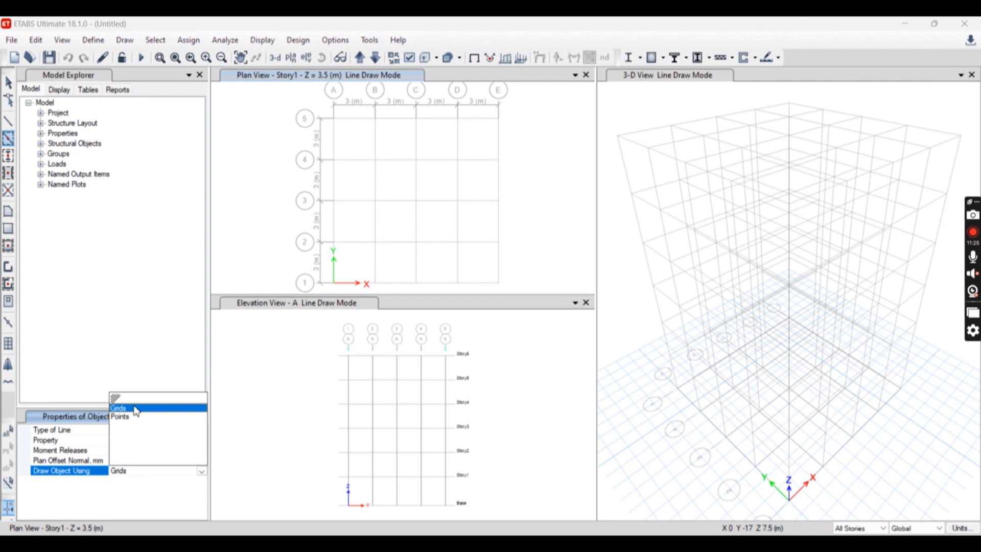
{"action": "left_click", "coordinate": [134, 377]}
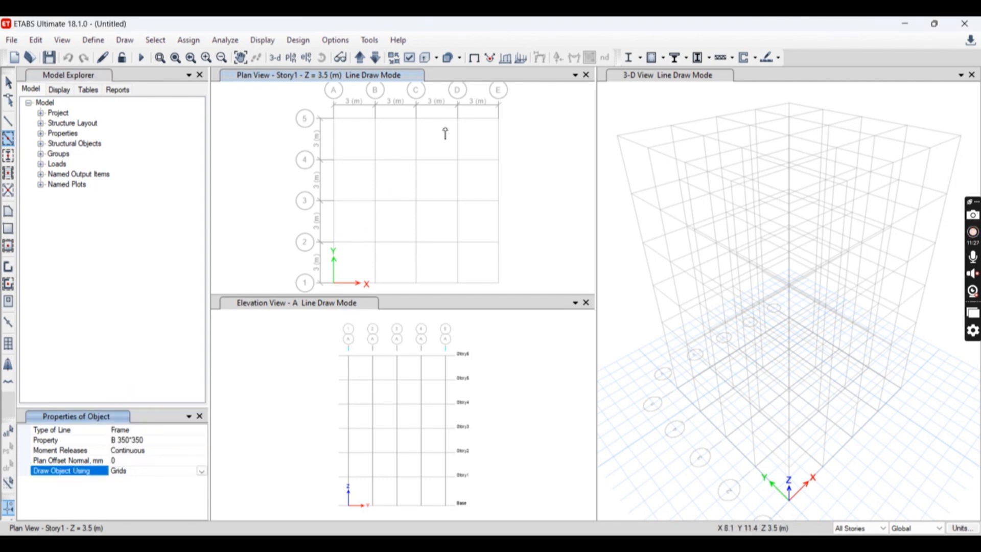
{"action": "mouse_move", "coordinate": [340, 131]}
{"action": "left_mouse_down"}
{"action": "mouse_move", "coordinate": [404, 207]}
{"action": "mouse_move", "coordinate": [533, 291]}
{"action": "left_mouse_up"}
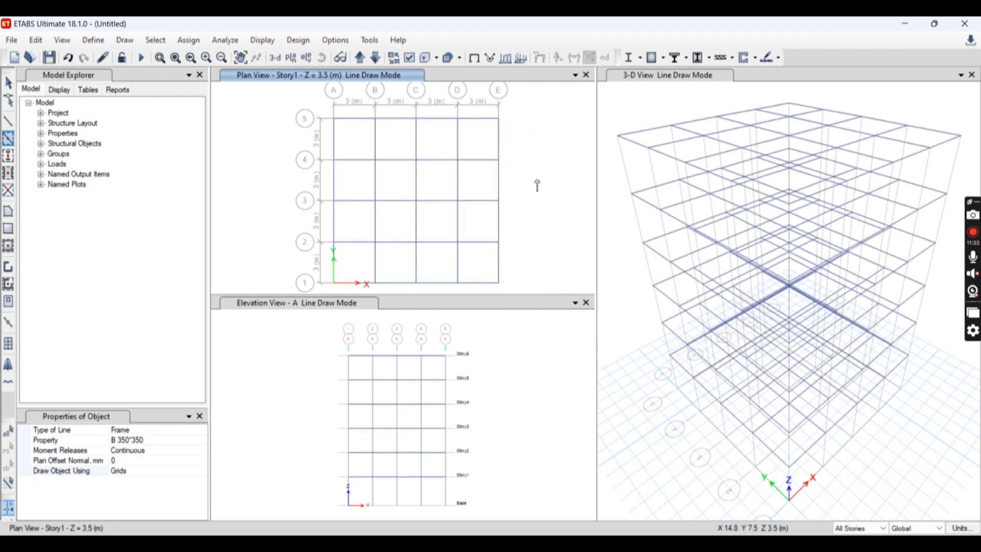
Quick-draw C 500*500 columns at all grid intersections of the Story1 plan, with cardinal point 5 (Middle Center), and leave drawing mode
{"action": "left_click", "coordinate": [7, 156]}
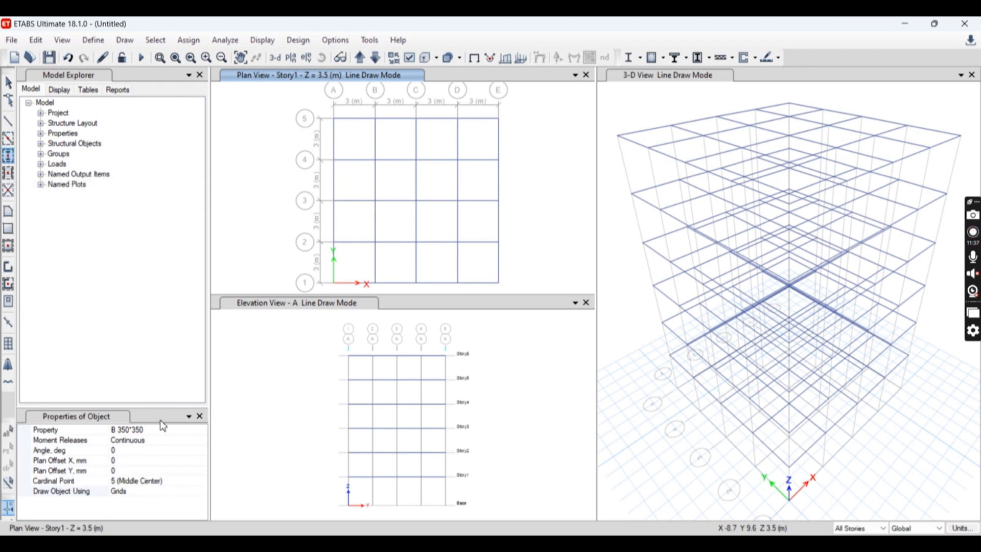
{"action": "left_click", "coordinate": [167, 434]}
{"action": "left_click", "coordinate": [201, 430]}
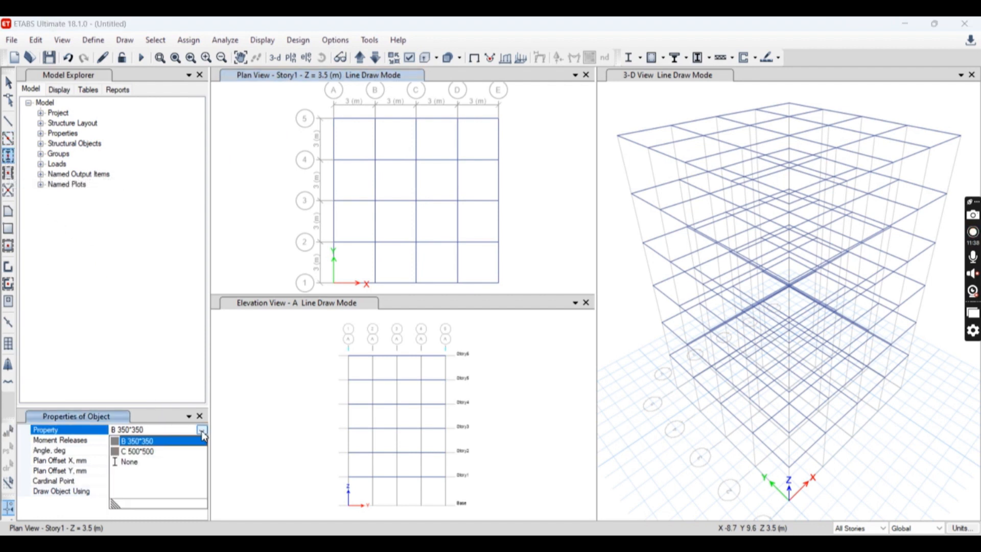
{"action": "left_click", "coordinate": [168, 456]}
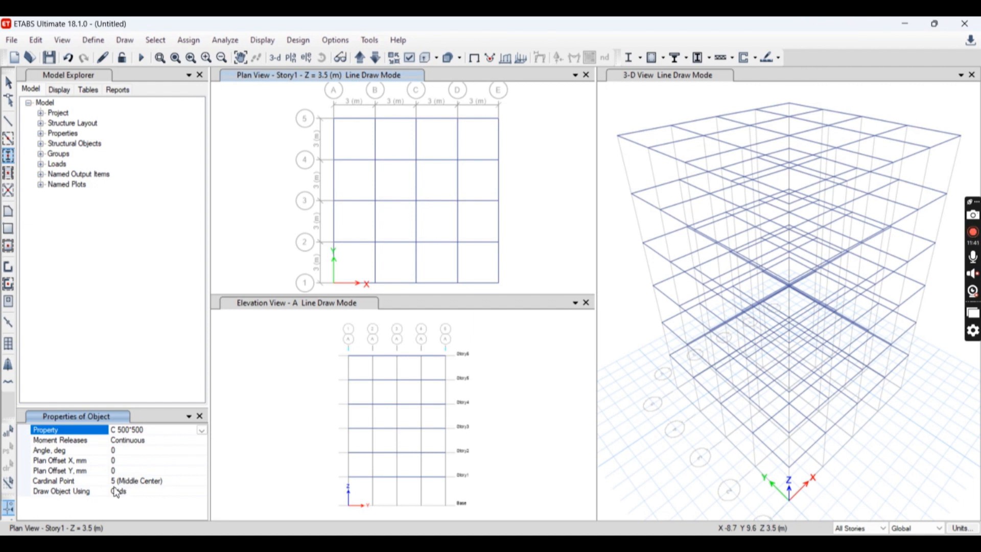
{"action": "left_click", "coordinate": [198, 483]}
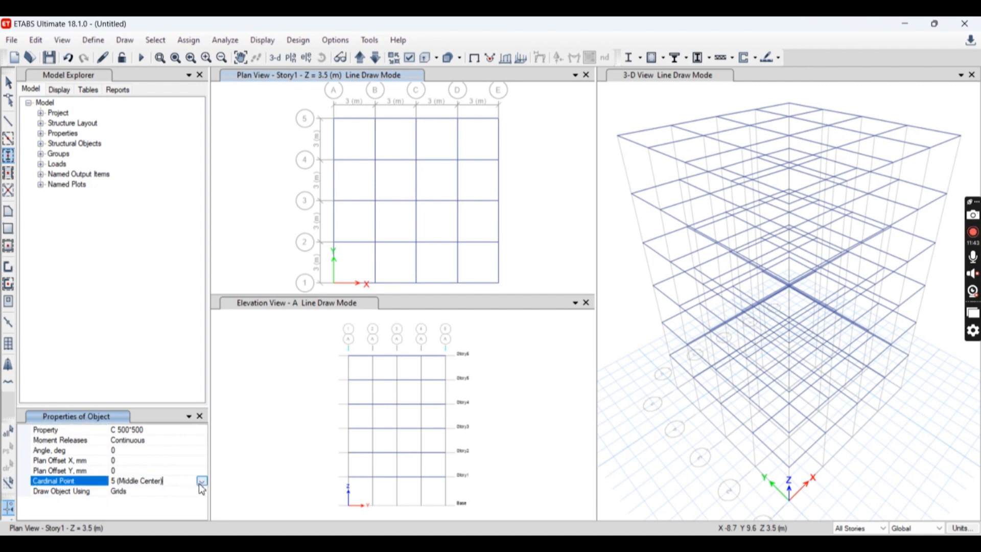
{"action": "left_click", "coordinate": [201, 482]}
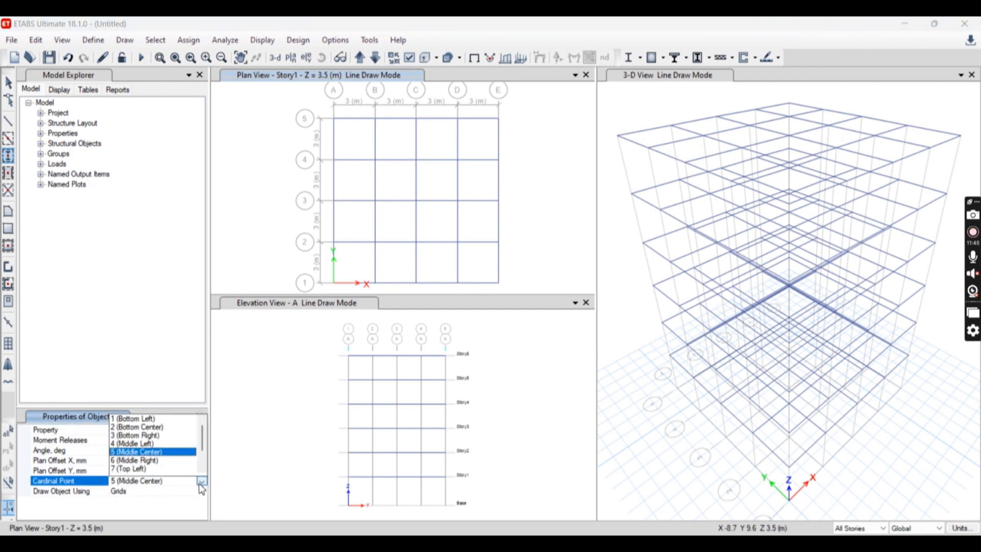
{"action": "left_click", "coordinate": [201, 482]}
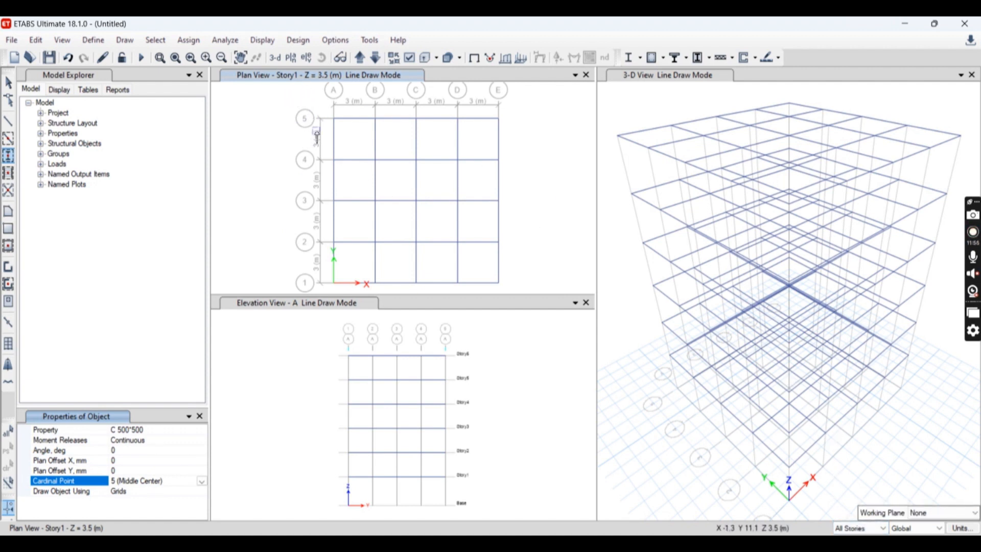
{"action": "mouse_move", "coordinate": [321, 108]}
{"action": "left_mouse_down"}
{"action": "mouse_move", "coordinate": [460, 256]}
{"action": "mouse_move", "coordinate": [518, 298]}
{"action": "left_mouse_up"}
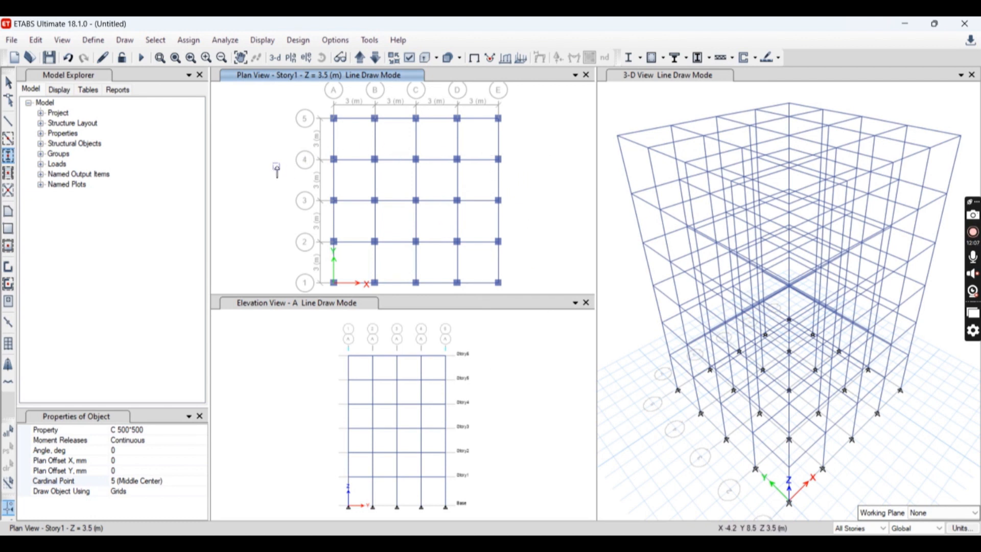
{"action": "key", "text": "Escape"}
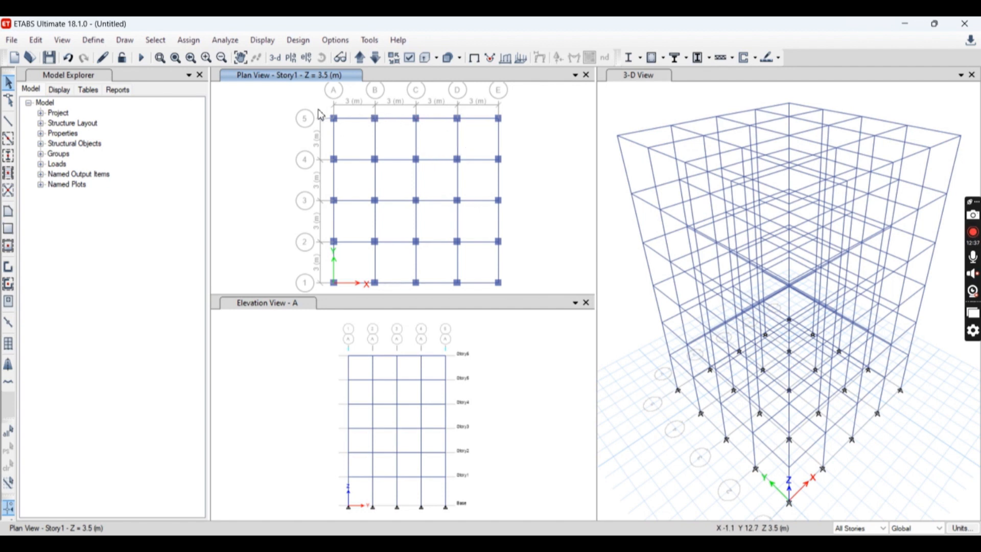
Delete the Plank1 slab property from the slab section definitions, leaving Slab1 in the list
{"action": "left_click", "coordinate": [93, 41]}
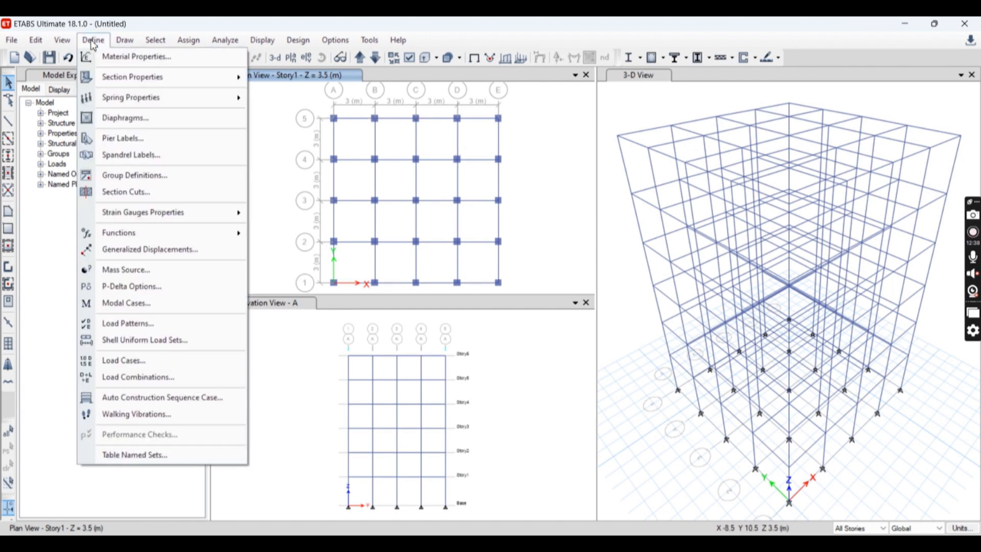
{"action": "mouse_move", "coordinate": [113, 79]}
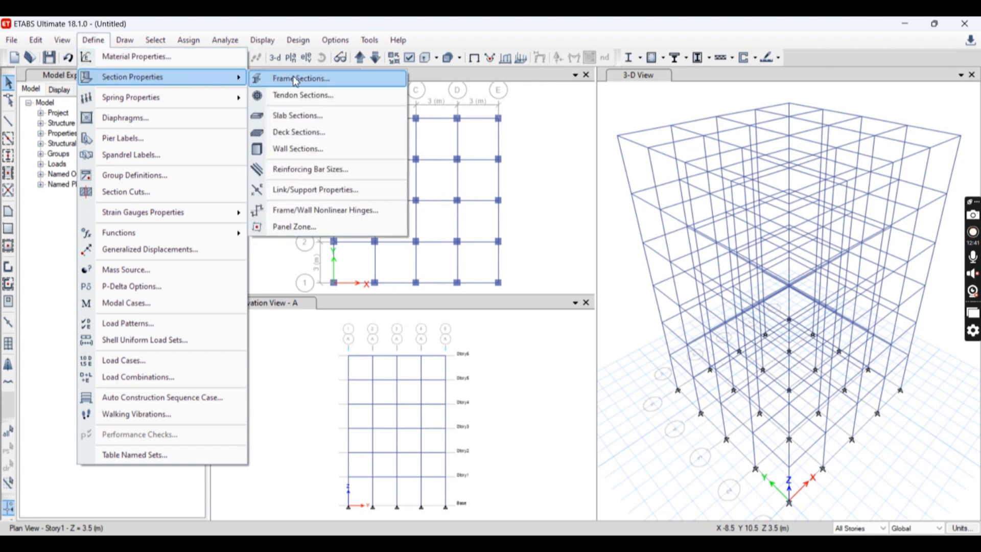
{"action": "left_click", "coordinate": [305, 117]}
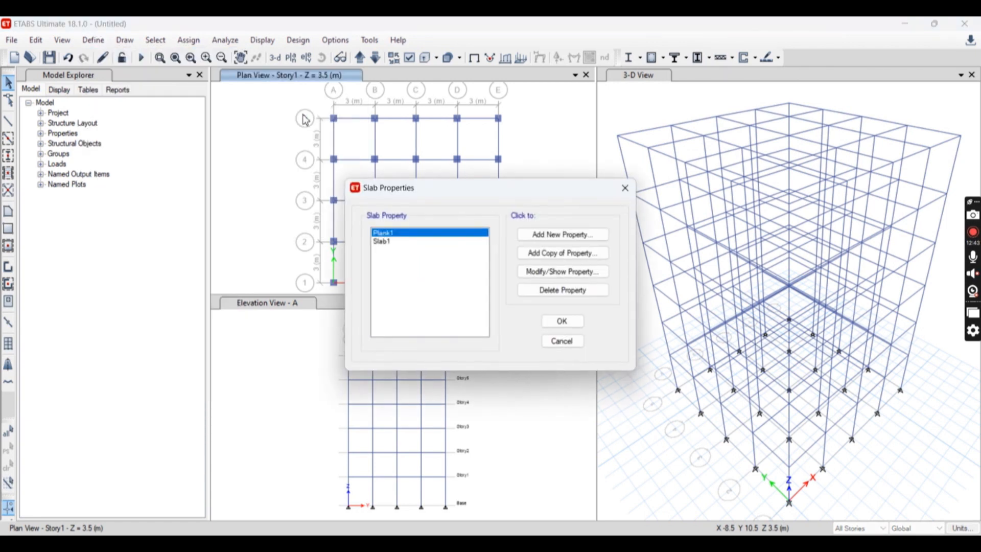
{"action": "left_click", "coordinate": [387, 242]}
{"action": "left_click", "coordinate": [385, 232]}
{"action": "left_click", "coordinate": [562, 290]}
{"action": "left_click", "coordinate": [522, 329]}
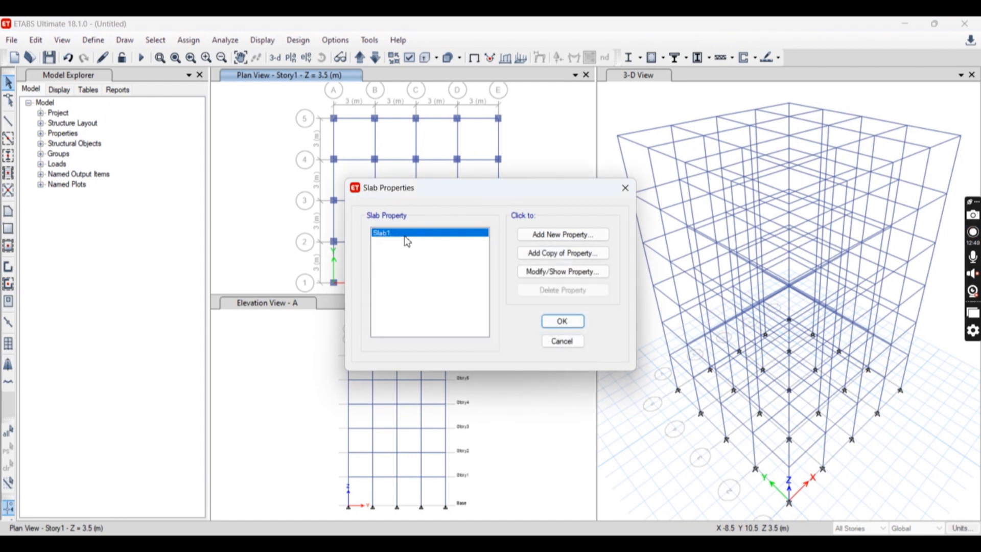
Rename the Slab1 property to Slab150, set its material to M40 and accept the automatic notional size
{"action": "left_click", "coordinate": [563, 272]}
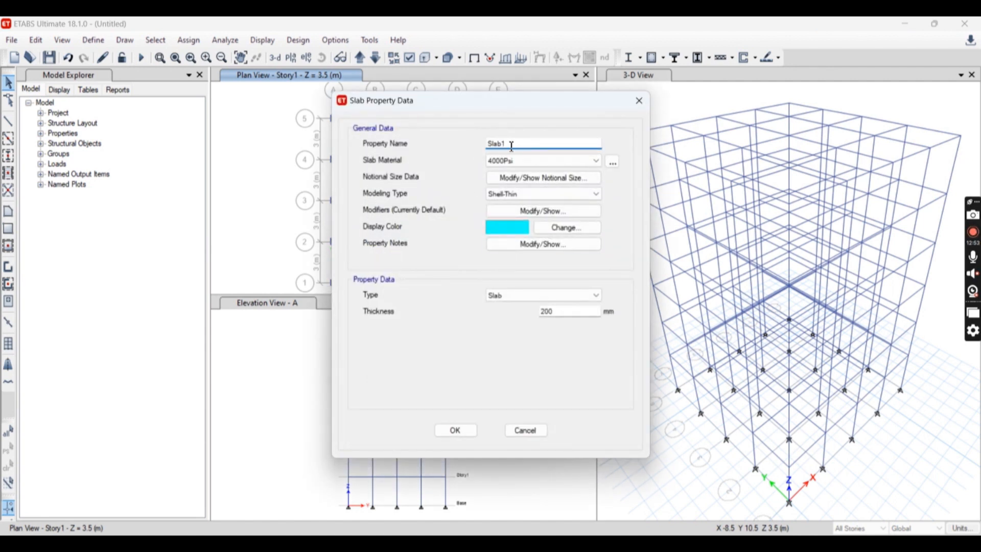
{"action": "type", "text": "50"}
{"action": "left_click", "coordinate": [542, 161]}
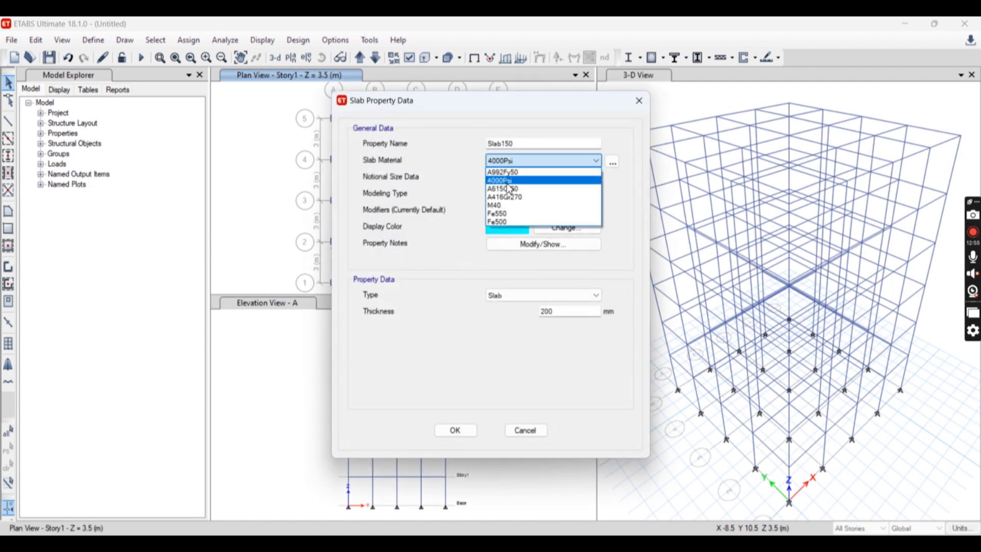
{"action": "left_click", "coordinate": [537, 190]}
{"action": "left_click", "coordinate": [535, 182]}
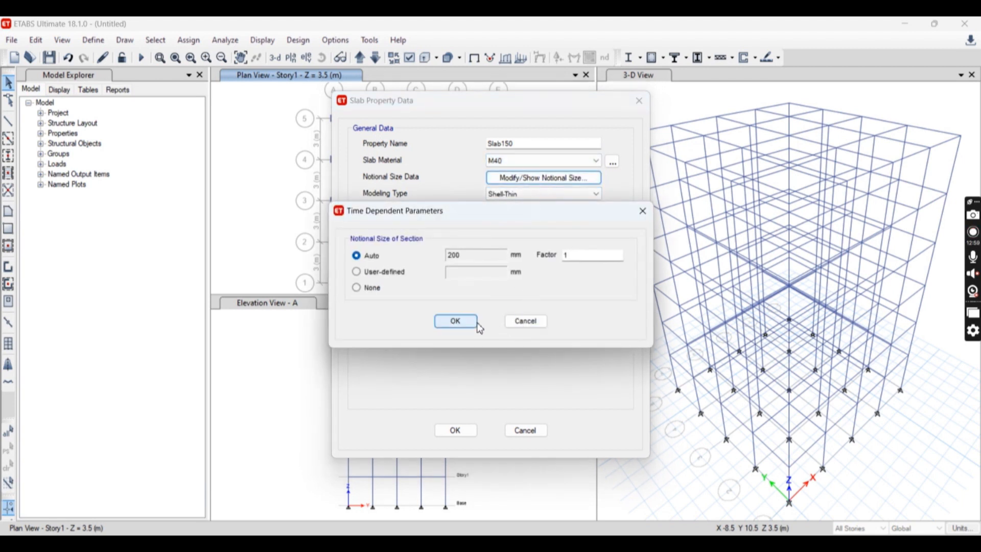
{"action": "left_click", "coordinate": [474, 325]}
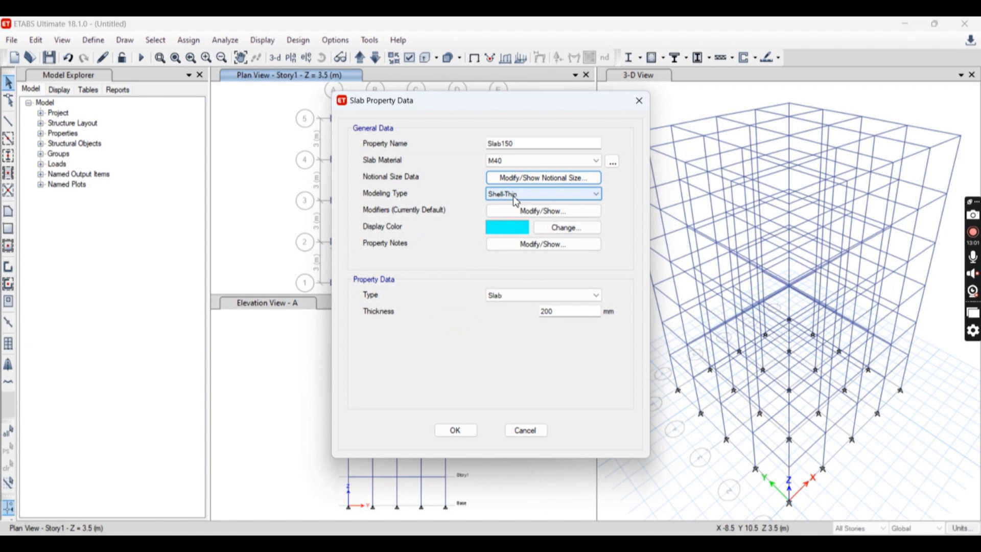
Set the Slab150 thickness to 150 mm with Shell-Thin modeling type, and accept the slab property definitions
{"action": "double_click", "coordinate": [551, 311]}
{"action": "type", "text": "150"}
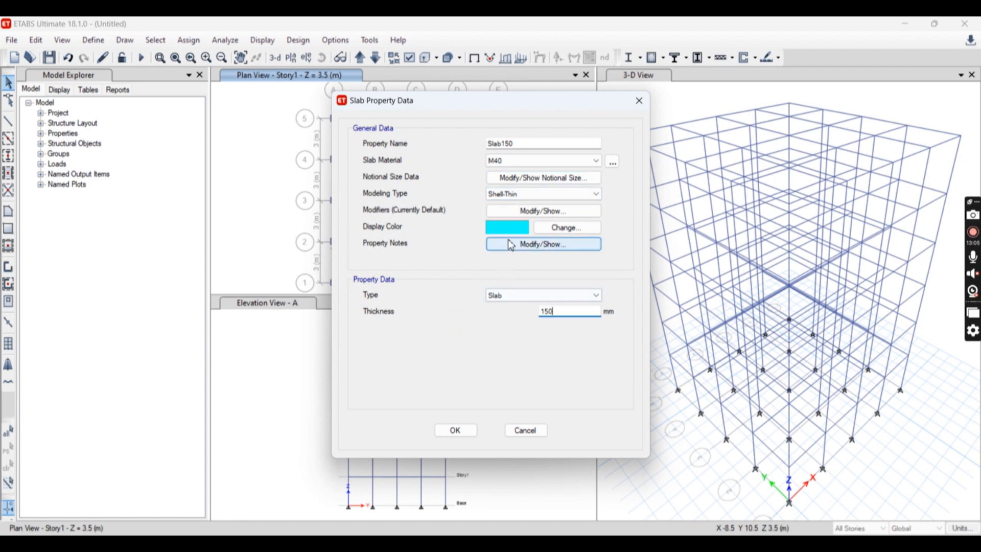
{"action": "left_click", "coordinate": [507, 195]}
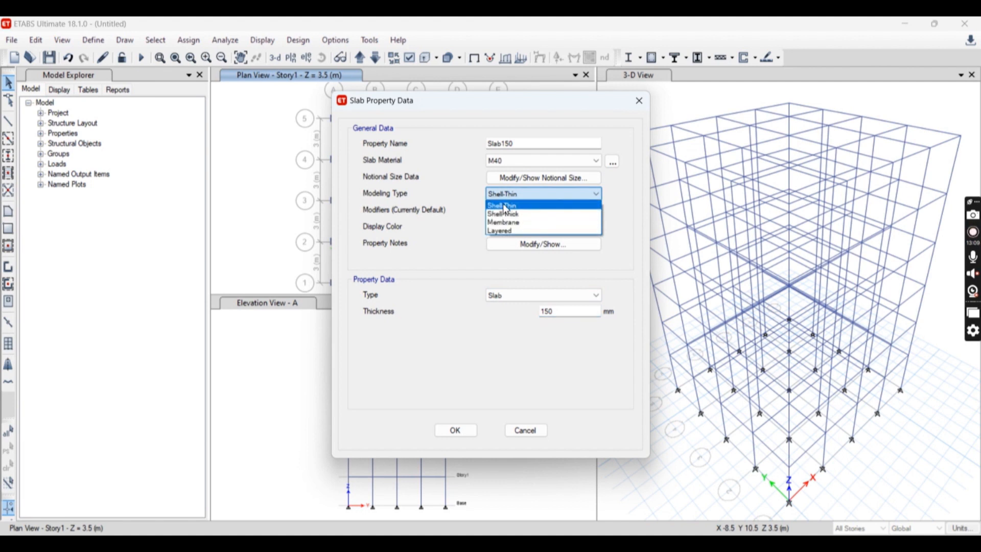
{"action": "left_click", "coordinate": [505, 207]}
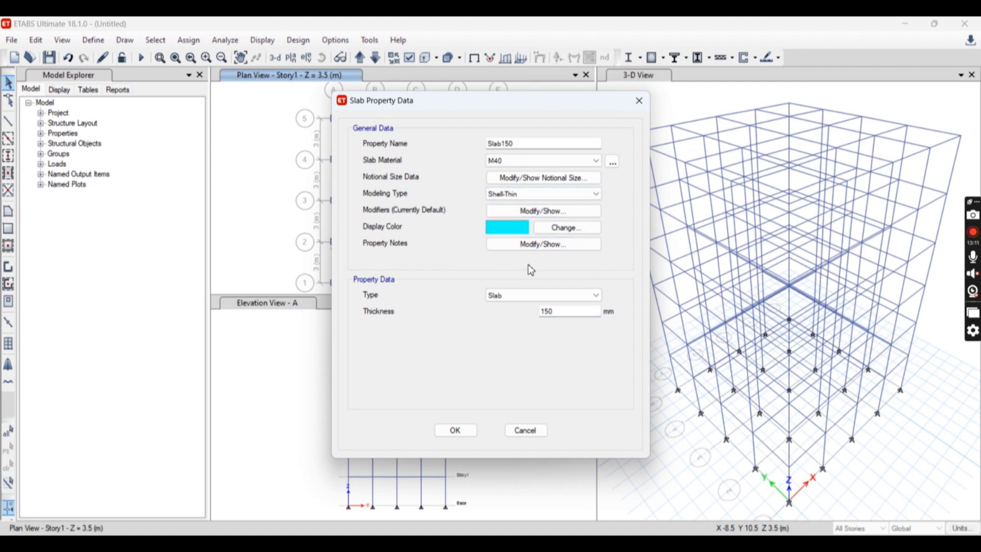
{"action": "left_click", "coordinate": [454, 430]}
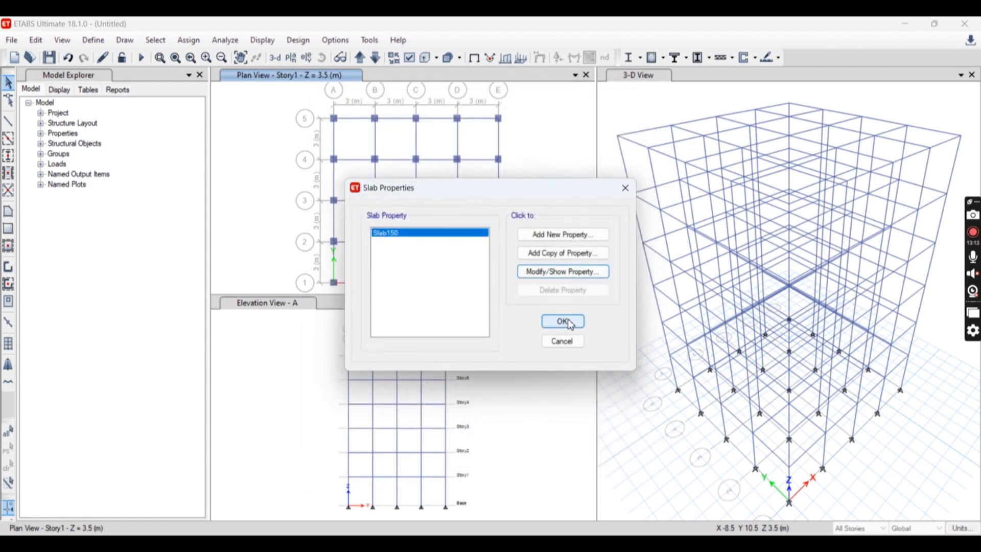
{"action": "left_click", "coordinate": [563, 321]}
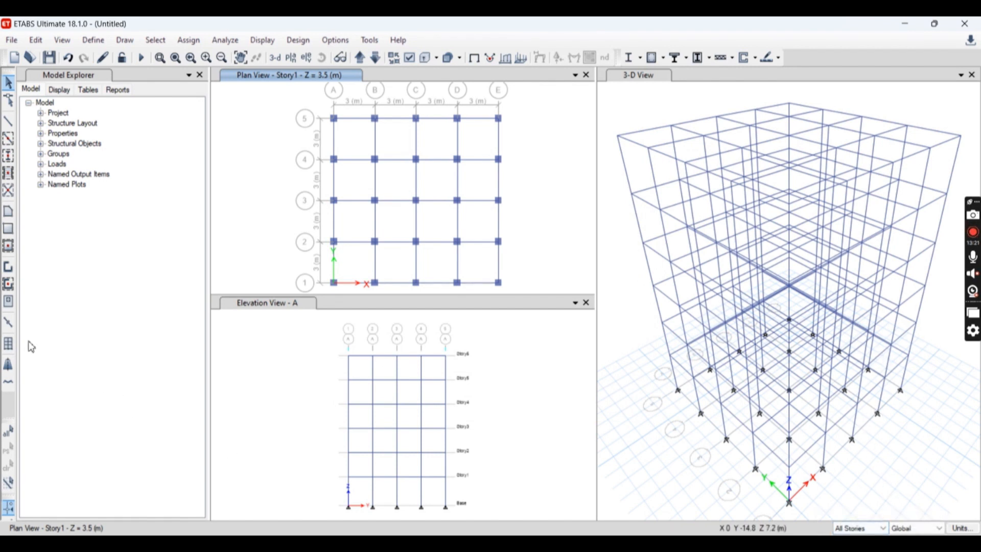
Quick-draw Slab150 floor slabs over all grid bays of the Story1 plan, drawing by Grids on all stories, and leave drawing mode
{"action": "left_click", "coordinate": [11, 247]}
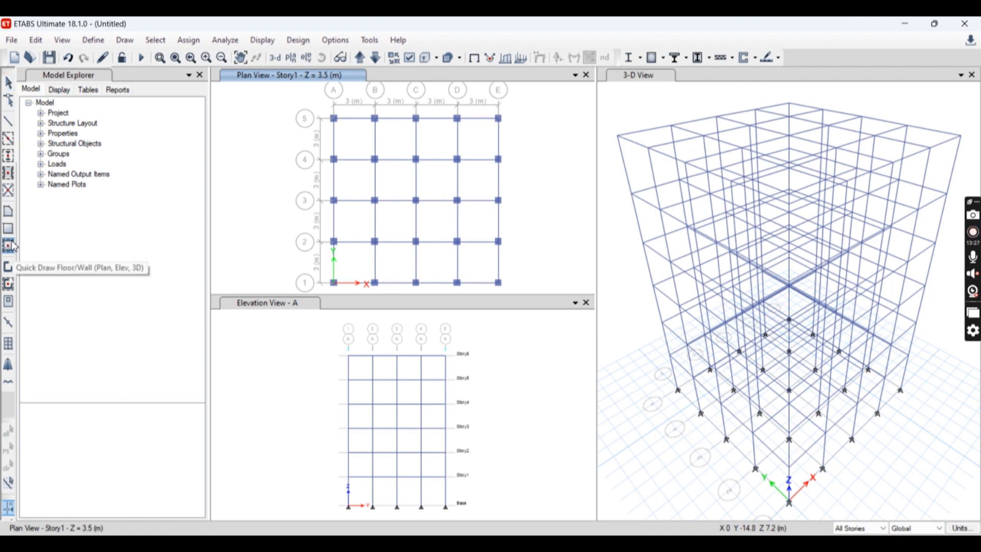
{"action": "left_click", "coordinate": [145, 430]}
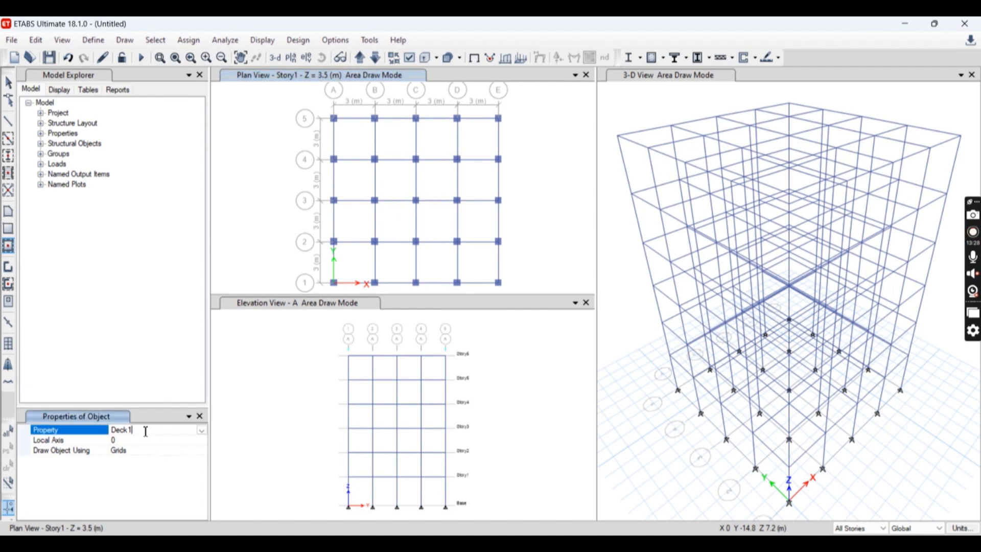
{"action": "left_click", "coordinate": [201, 431]}
{"action": "left_click", "coordinate": [128, 465]}
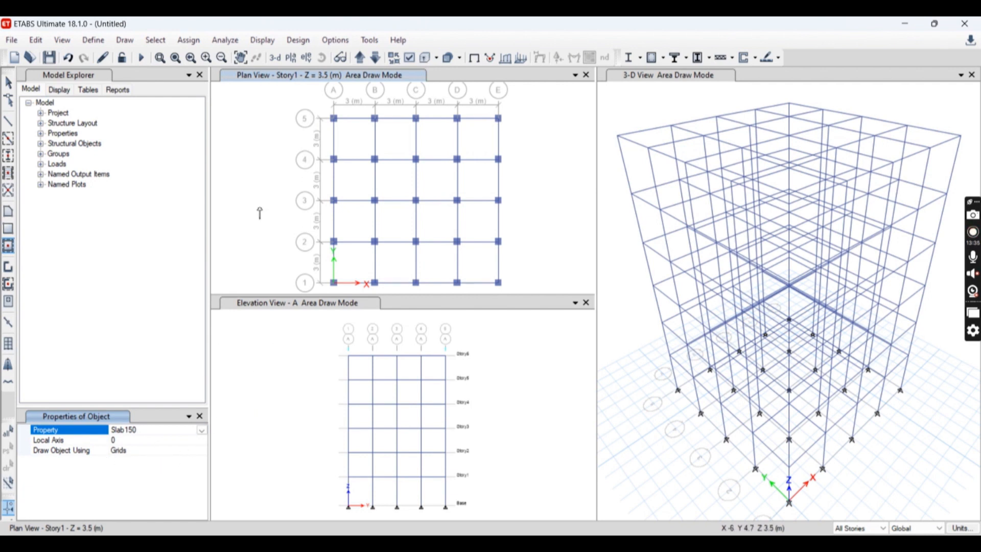
{"action": "left_click_drag", "start_coordinate": [300, 96], "coordinate": [513, 293]}
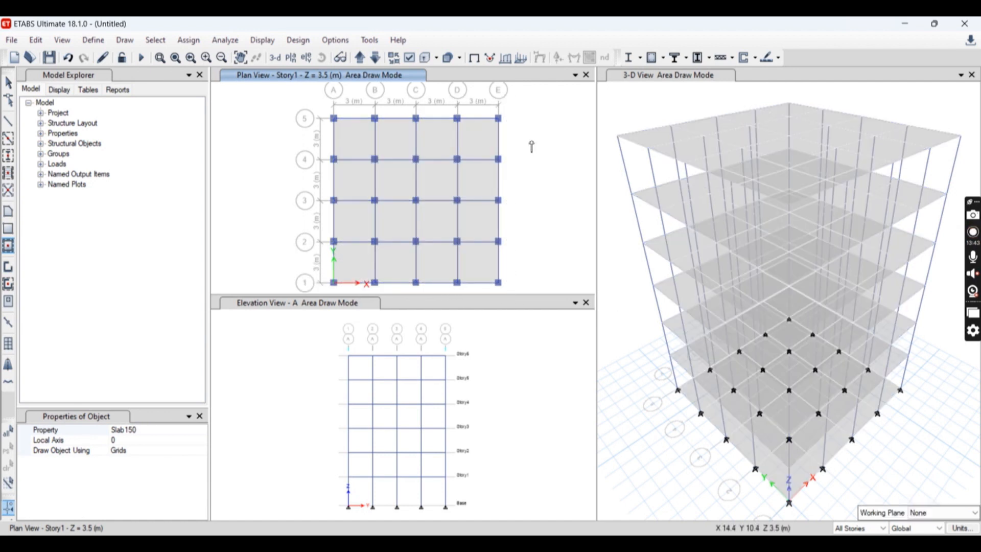
{"action": "key", "text": "Escape"}
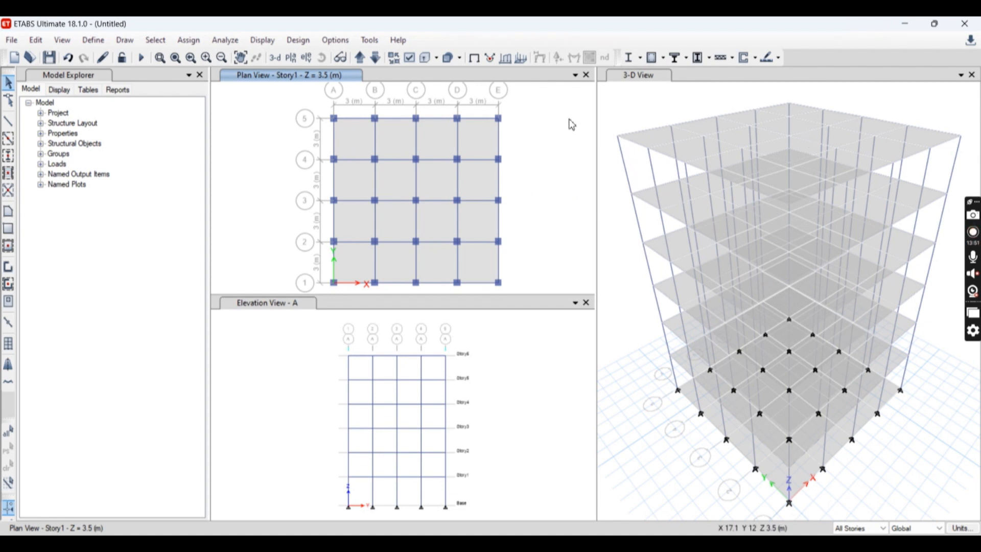
{"action": "left_click", "coordinate": [638, 120]}
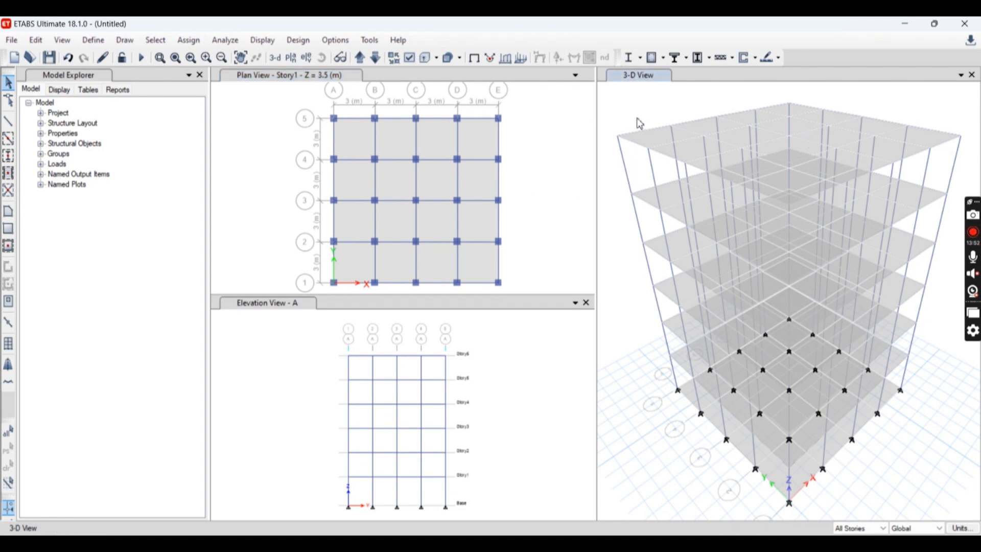
{"action": "left_click", "coordinate": [554, 120]}
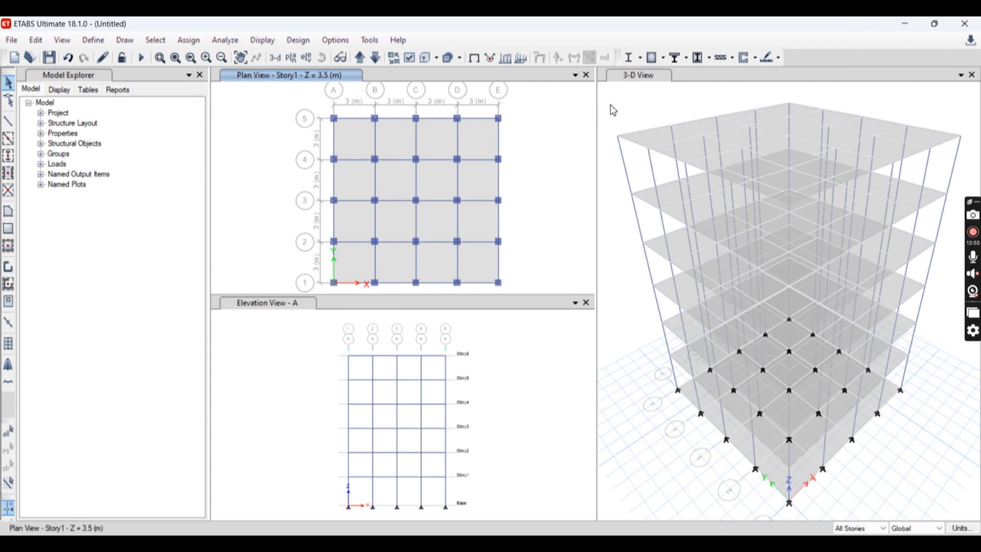
Review the diaphragm definitions and accept the existing diaphragm D1
{"action": "left_click", "coordinate": [103, 41]}
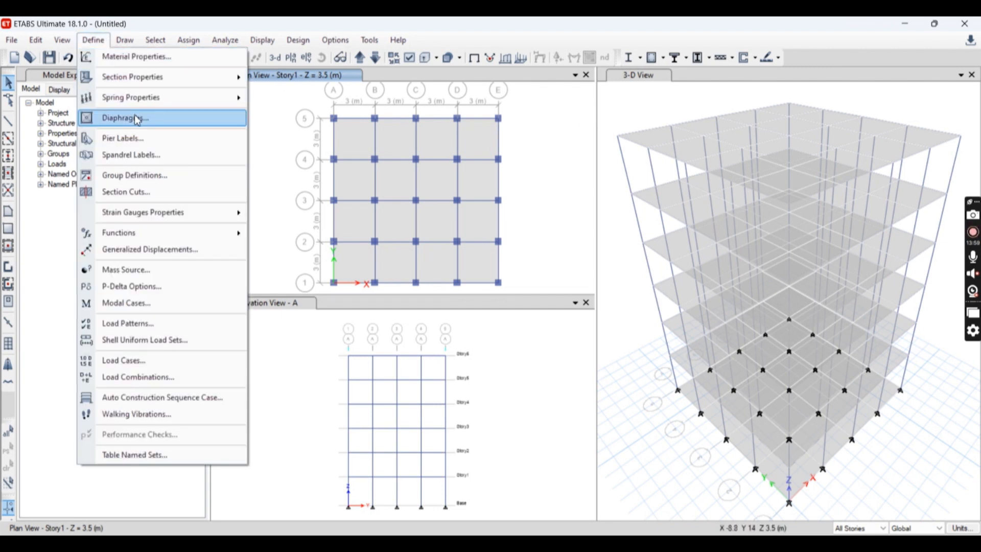
{"action": "mouse_move", "coordinate": [166, 78]}
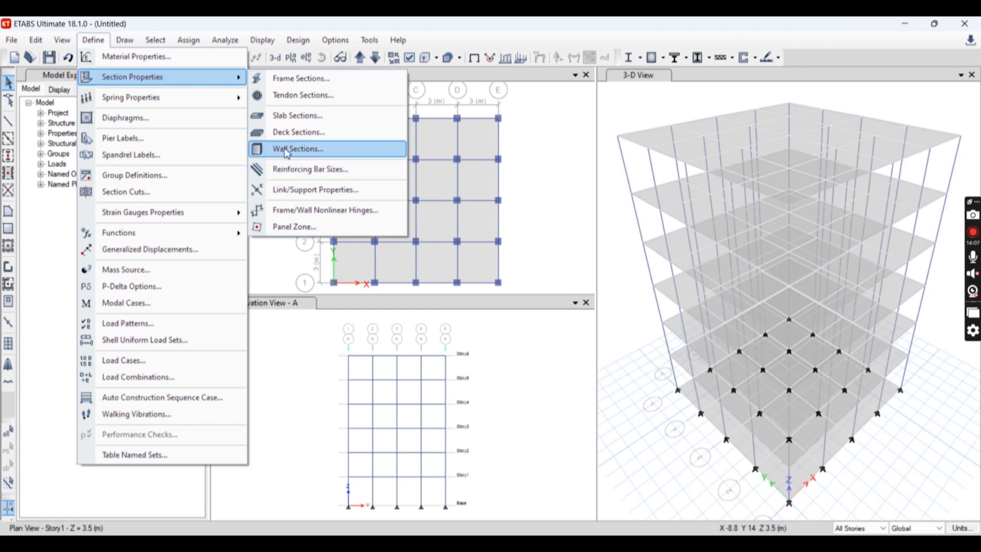
{"action": "mouse_move", "coordinate": [149, 105]}
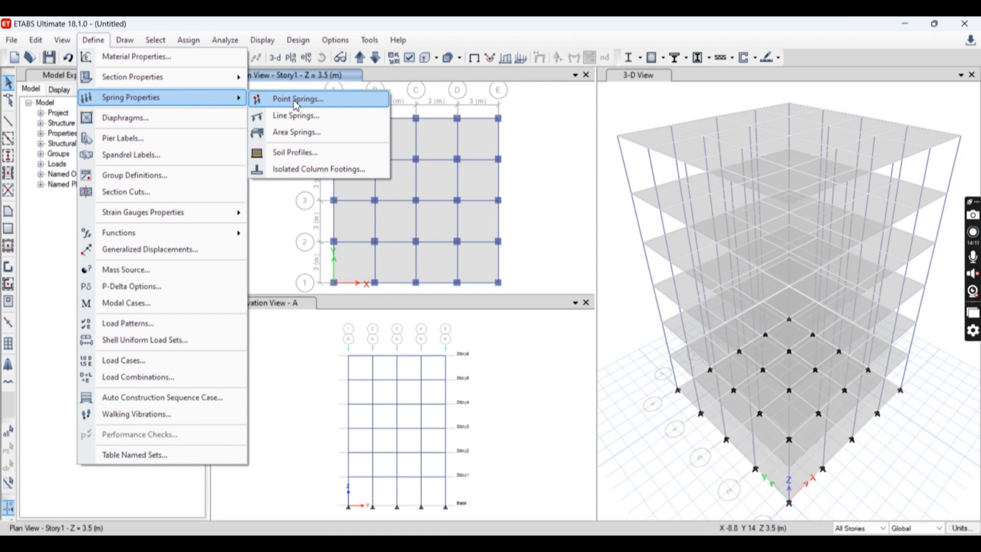
{"action": "left_click", "coordinate": [183, 118]}
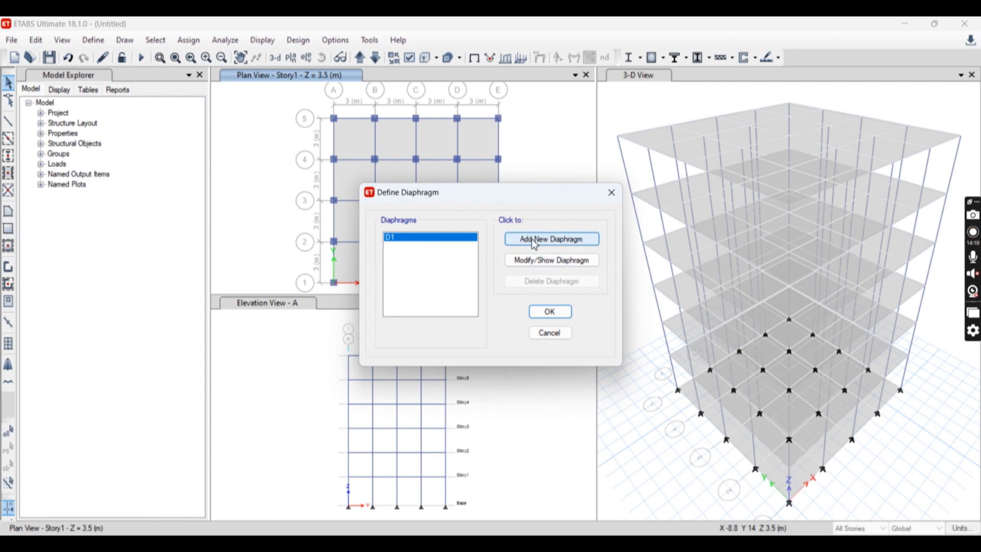
{"action": "left_click", "coordinate": [548, 311]}
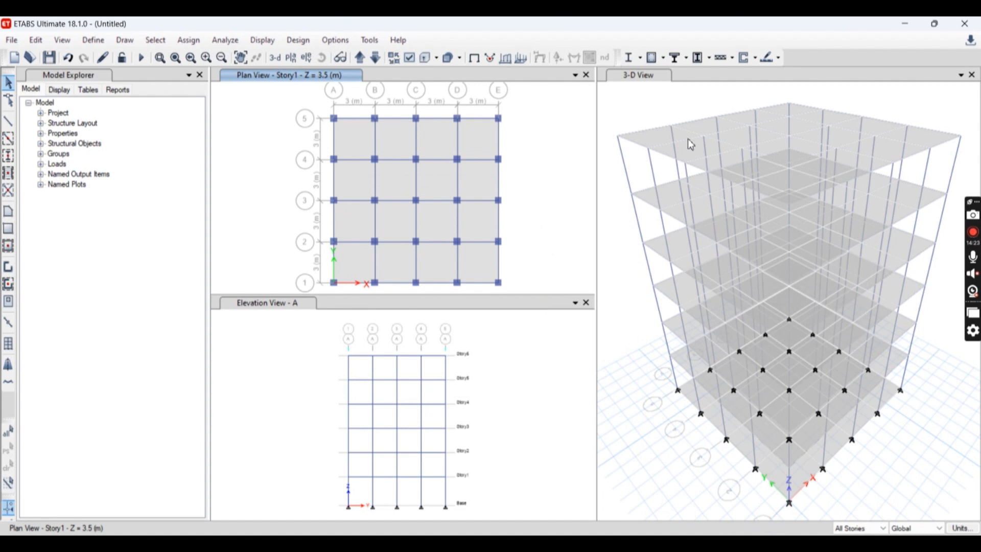
Try to assign diaphragm D1 to the floor shells
{"action": "left_click", "coordinate": [648, 116]}
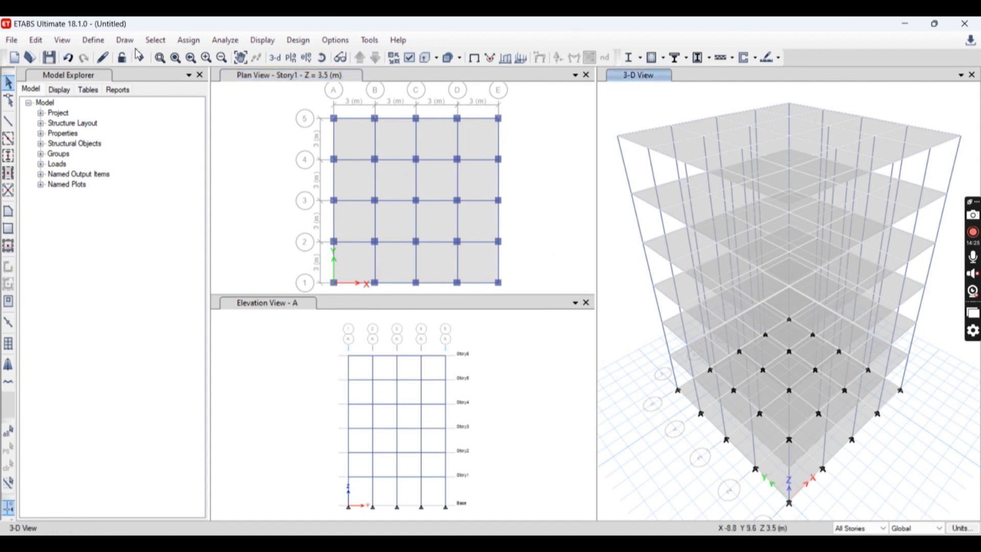
{"action": "left_click", "coordinate": [178, 44]}
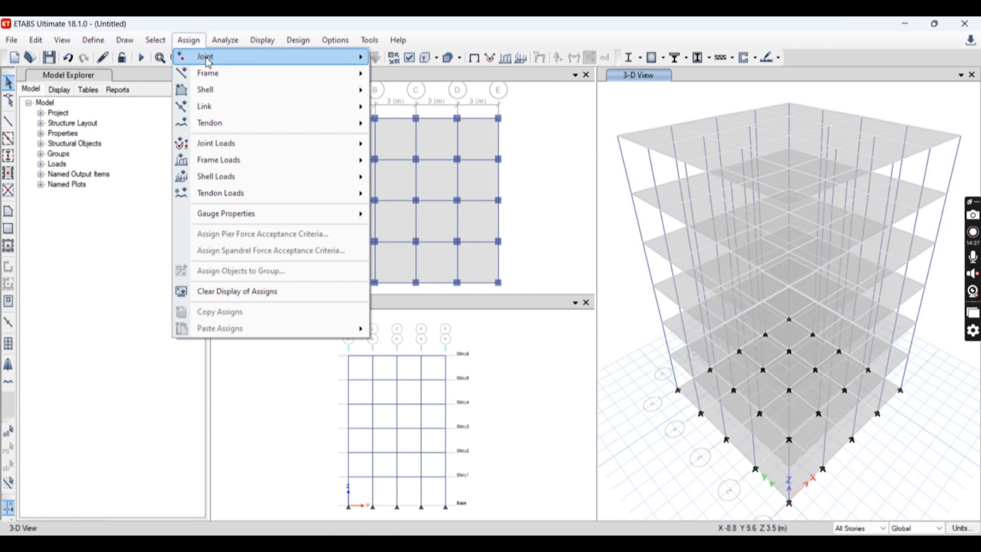
{"action": "mouse_move", "coordinate": [218, 78]}
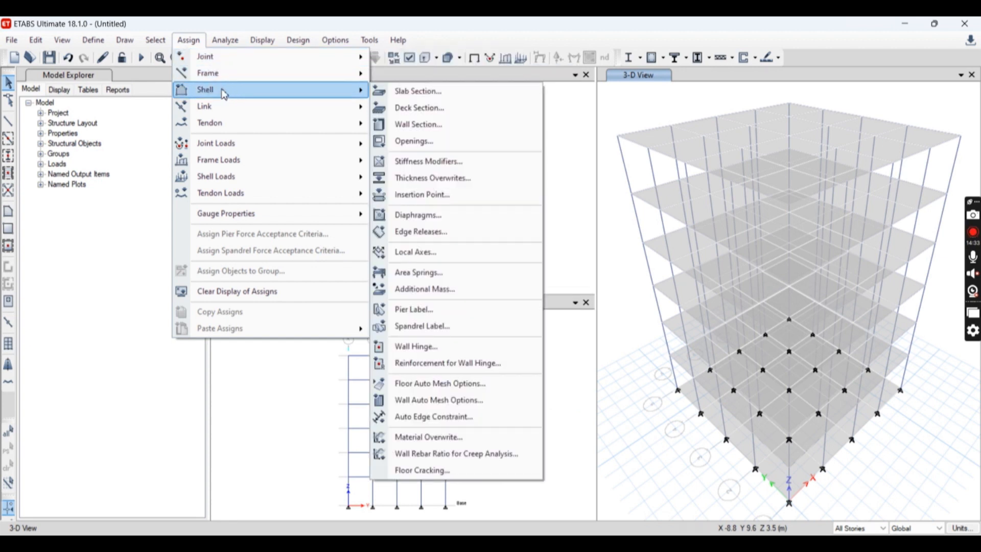
{"action": "left_click", "coordinate": [438, 215]}
{"action": "left_click", "coordinate": [420, 194]}
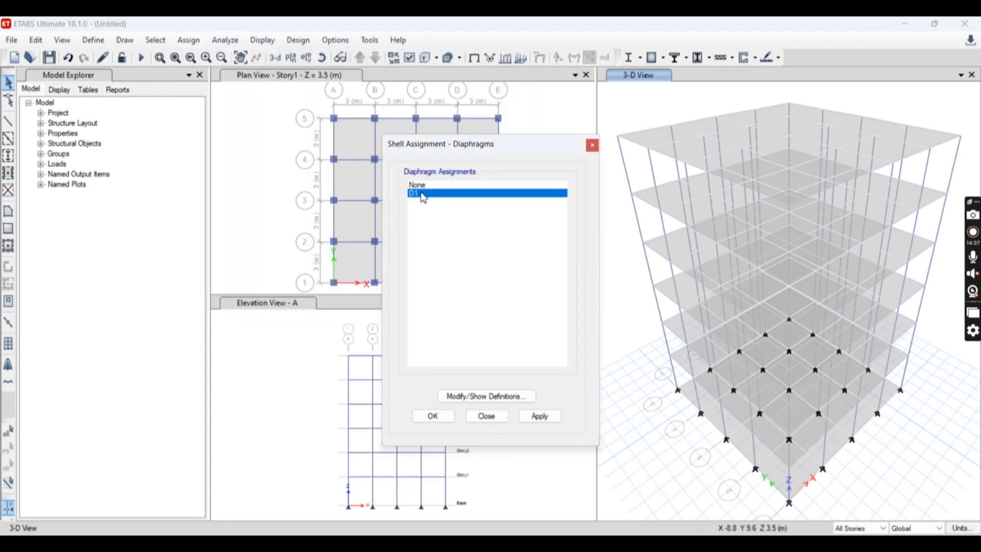
{"action": "left_click", "coordinate": [530, 417]}
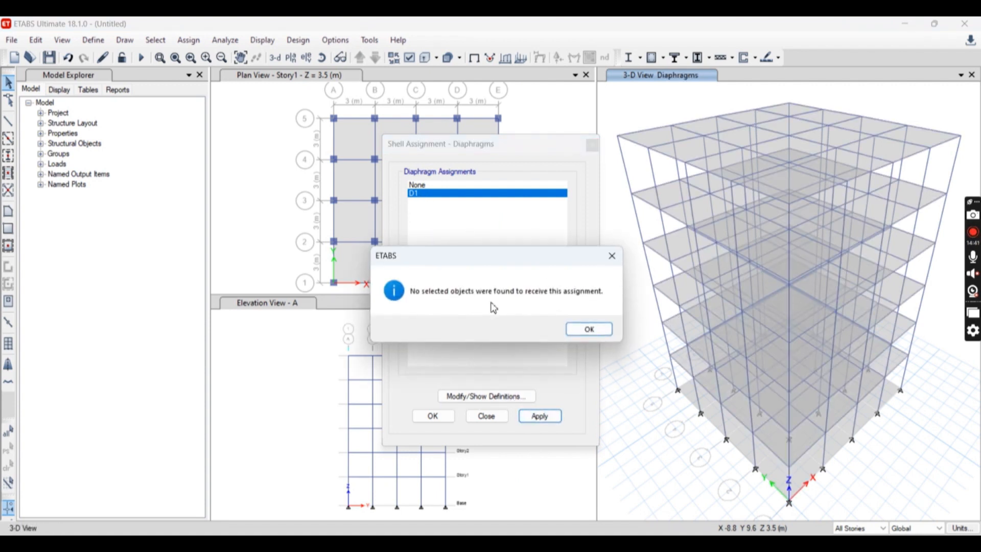
{"action": "left_click", "coordinate": [590, 330]}
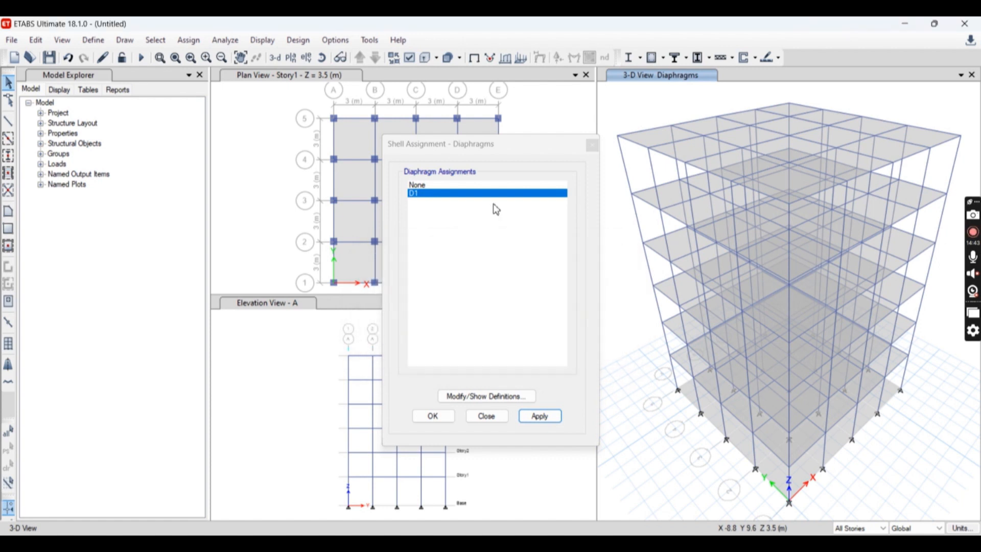
Select all the slab panels in the Story1 plan across all stories, and close the shell diaphragm assignment
{"action": "left_click_drag", "start_coordinate": [460, 144], "coordinate": [635, 160]}
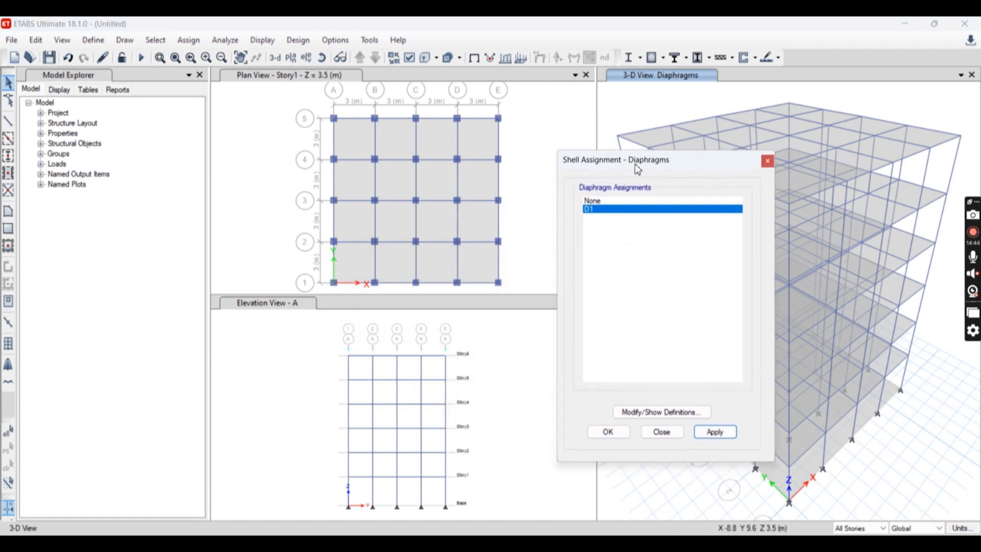
{"action": "left_click", "coordinate": [480, 134]}
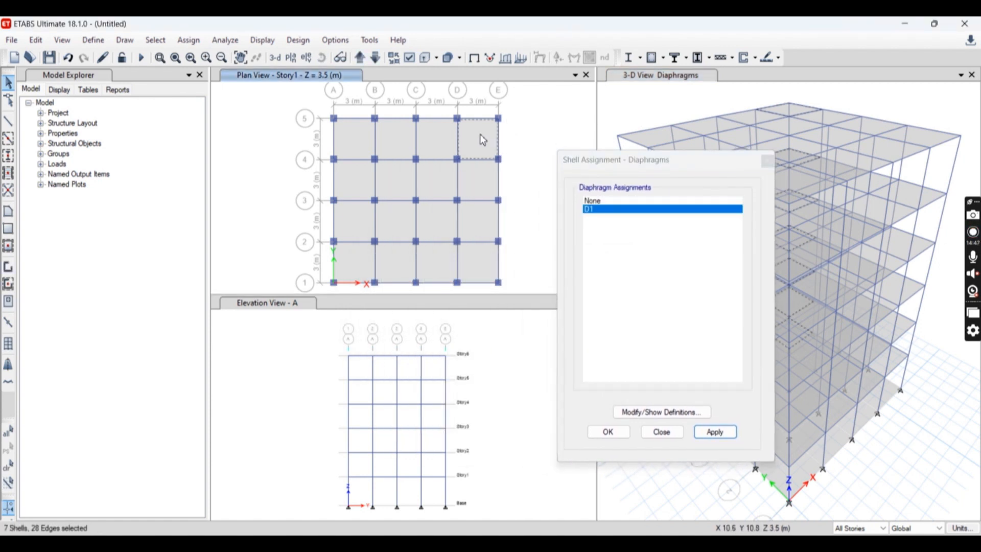
{"action": "left_click", "coordinate": [431, 139]}
{"action": "left_click", "coordinate": [388, 144]}
{"action": "left_click", "coordinate": [342, 193]}
{"action": "left_click", "coordinate": [403, 185]}
{"action": "left_click", "coordinate": [442, 181]}
{"action": "left_click", "coordinate": [474, 179]}
{"action": "left_click", "coordinate": [457, 232]}
{"action": "left_click", "coordinate": [422, 222]}
{"action": "left_click", "coordinate": [380, 221]}
{"action": "left_click", "coordinate": [353, 237]}
{"action": "left_click", "coordinate": [357, 250]}
{"action": "left_click", "coordinate": [396, 270]}
{"action": "left_click", "coordinate": [424, 266]}
{"action": "left_click", "coordinate": [460, 264]}
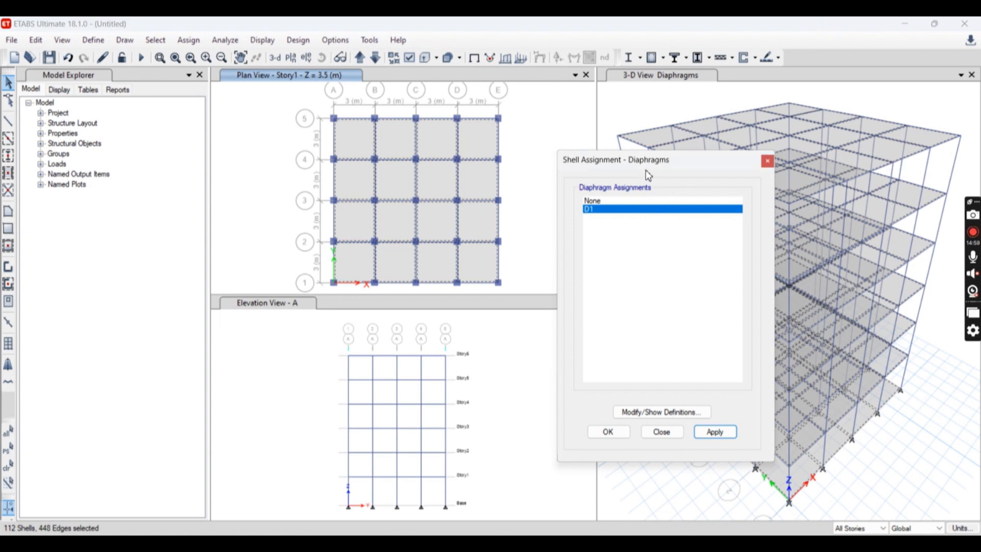
{"action": "left_click_drag", "start_coordinate": [636, 164], "coordinate": [627, 162]}
{"action": "left_click", "coordinate": [760, 160]}
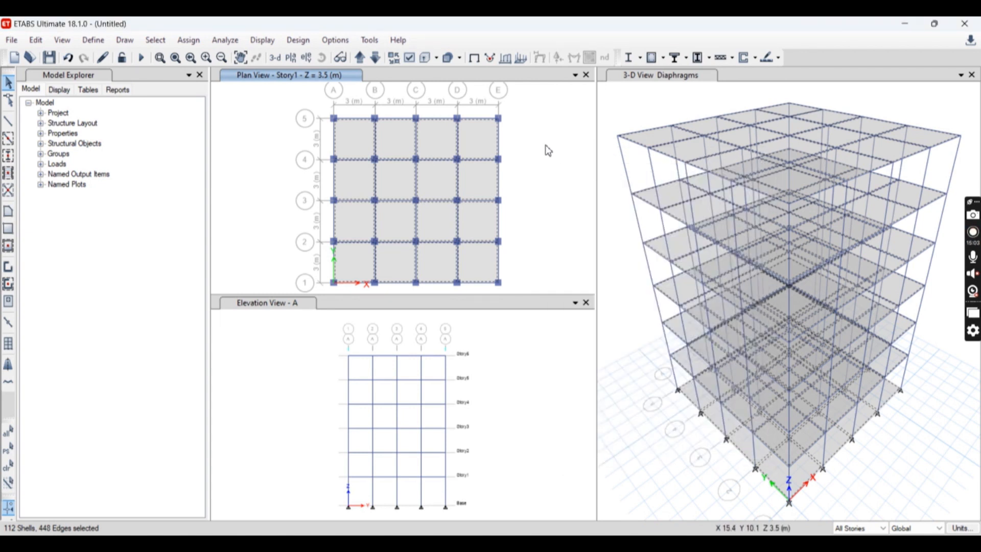
Clear the selection, show the Base plan at Z = 0 m, and limit the selection scope to One Story
{"action": "key", "text": "ctrl+q"}
{"action": "left_click", "coordinate": [763, 467]}
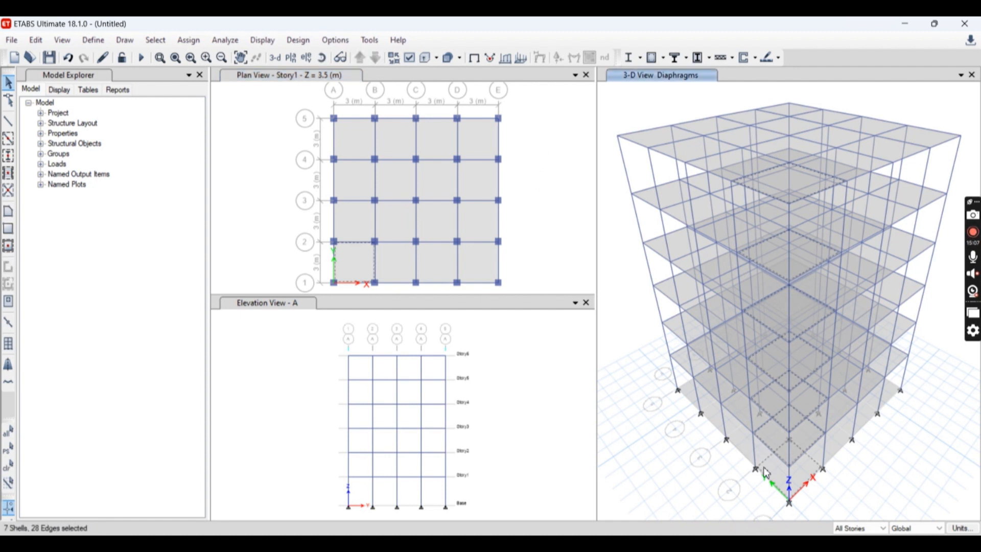
{"action": "left_click", "coordinate": [541, 263]}
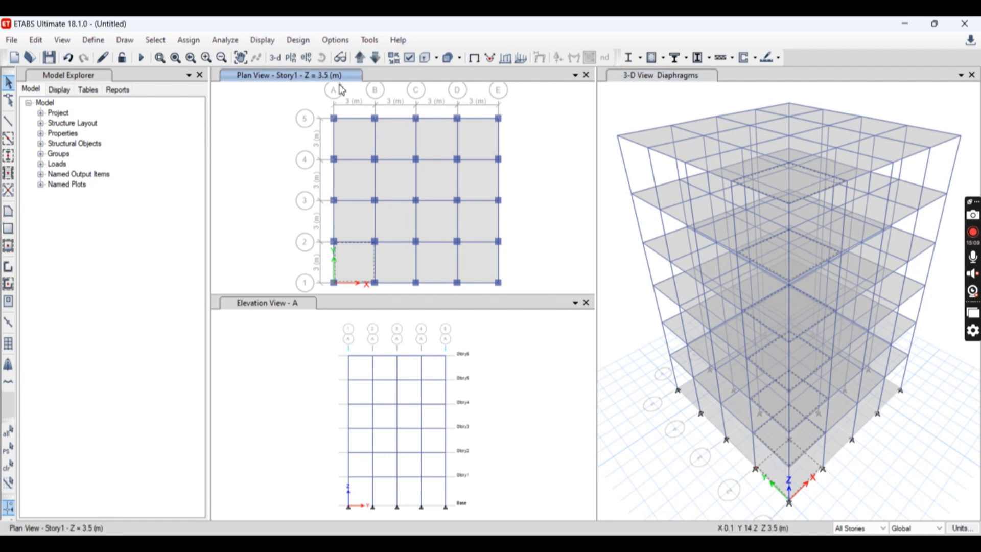
{"action": "left_click", "coordinate": [374, 57]}
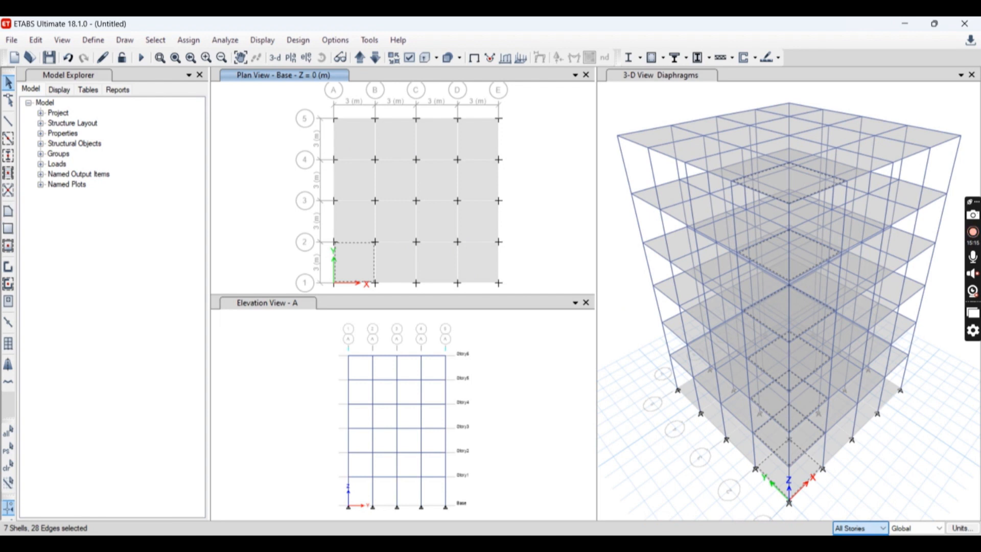
{"action": "left_click", "coordinate": [851, 540]}
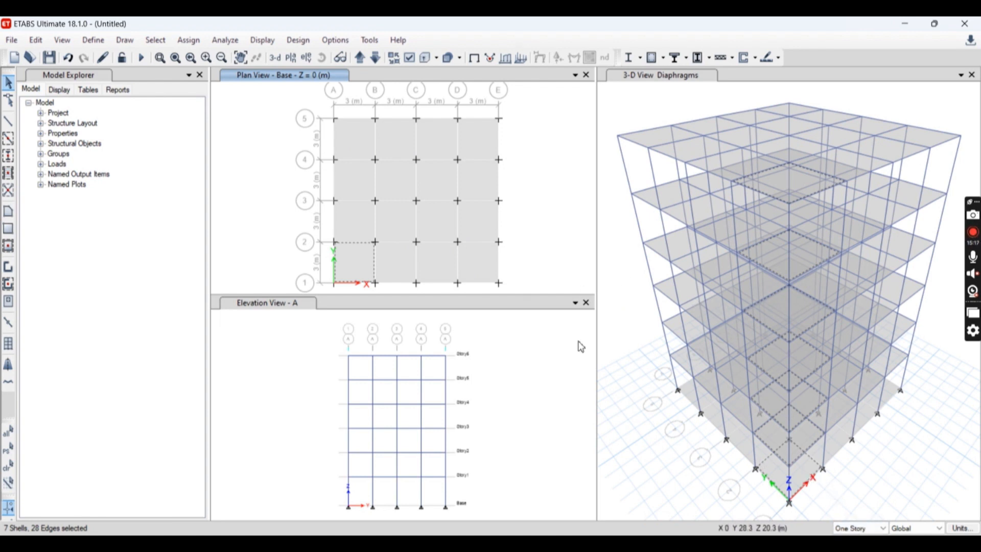
{"action": "key", "text": "Escape"}
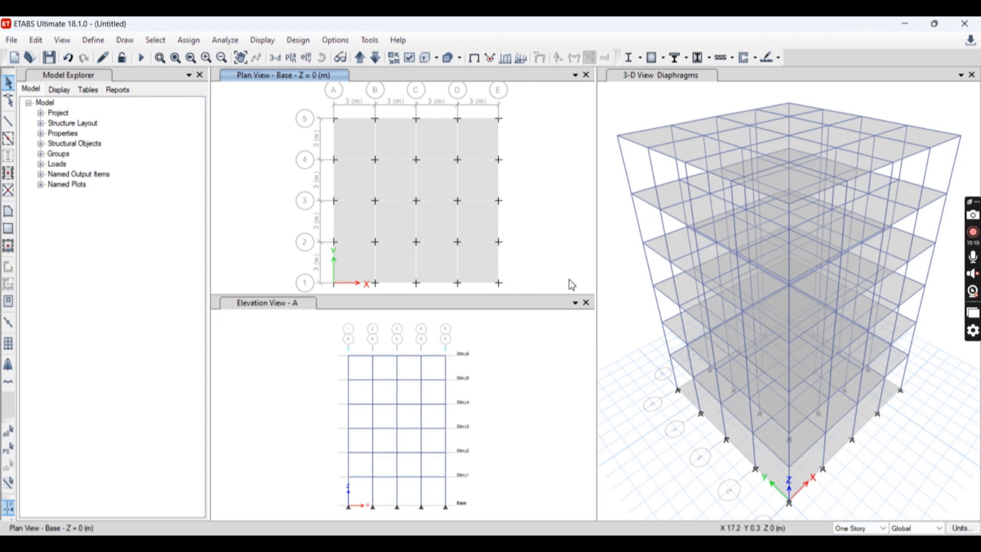
Delete all sixteen floor slab panels from the Base plan
{"action": "left_click", "coordinate": [482, 263]}
{"action": "left_click", "coordinate": [477, 236]}
{"action": "left_click", "coordinate": [472, 182]}
{"action": "left_click", "coordinate": [476, 132]}
{"action": "left_click", "coordinate": [443, 137]}
{"action": "left_click", "coordinate": [435, 194]}
{"action": "left_click", "coordinate": [435, 219]}
{"action": "left_click", "coordinate": [434, 255]}
{"action": "left_click", "coordinate": [406, 255]}
{"action": "left_click", "coordinate": [403, 205]}
{"action": "left_click", "coordinate": [403, 166]}
{"action": "left_click", "coordinate": [397, 136]}
{"action": "left_click", "coordinate": [357, 139]}
{"action": "left_click", "coordinate": [347, 183]}
{"action": "left_click", "coordinate": [346, 220]}
{"action": "left_click", "coordinate": [350, 252]}
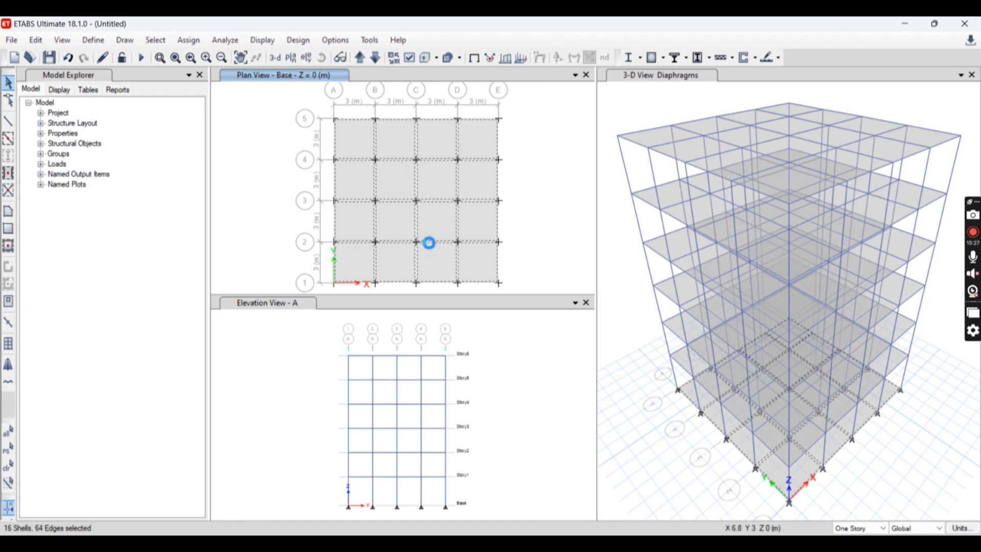
{"action": "key", "text": "Delete"}
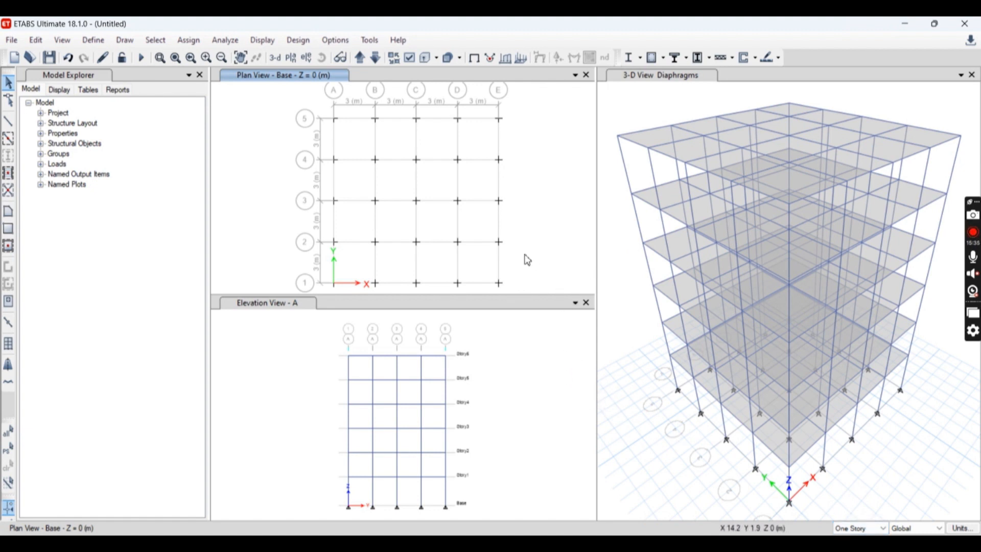
Show the Story1 plan again and set the selection scope to All Stories
{"action": "left_click", "coordinate": [380, 62]}
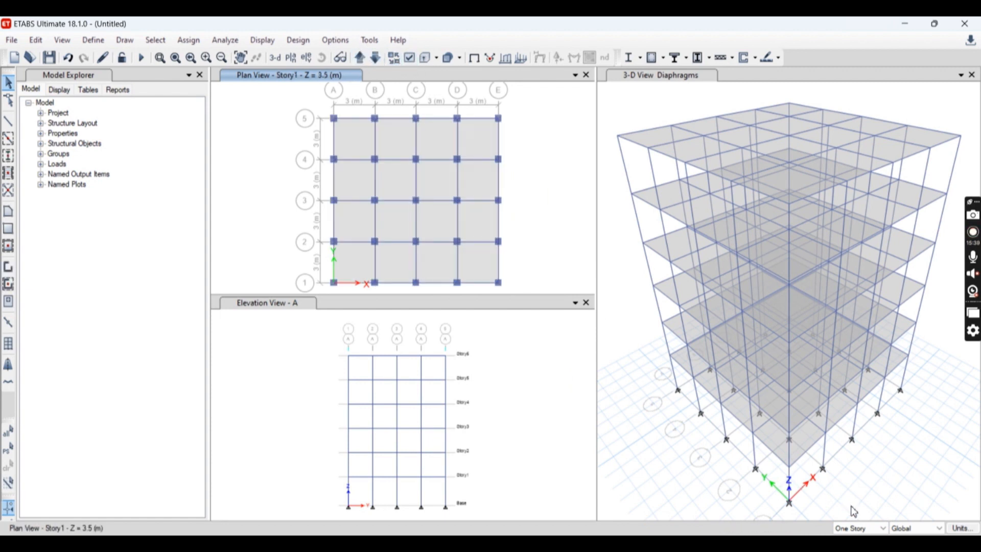
{"action": "left_click", "coordinate": [865, 527]}
{"action": "left_click", "coordinate": [862, 546]}
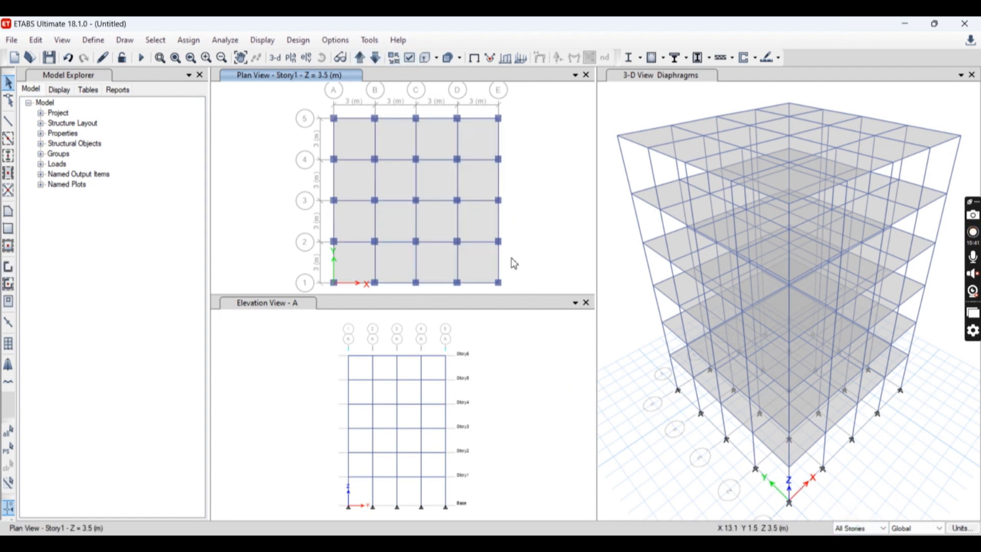
Select all sixteen Slab150 panels in the Story1 plan and merge the shells, applying assignments from F1
{"action": "left_click", "coordinate": [362, 148]}
{"action": "left_click", "coordinate": [405, 143]}
{"action": "left_click", "coordinate": [443, 140]}
{"action": "left_click", "coordinate": [468, 139]}
{"action": "left_click", "coordinate": [477, 179]}
{"action": "left_click", "coordinate": [437, 179]}
{"action": "left_click", "coordinate": [394, 180]}
{"action": "left_click", "coordinate": [365, 178]}
{"action": "left_click", "coordinate": [381, 220]}
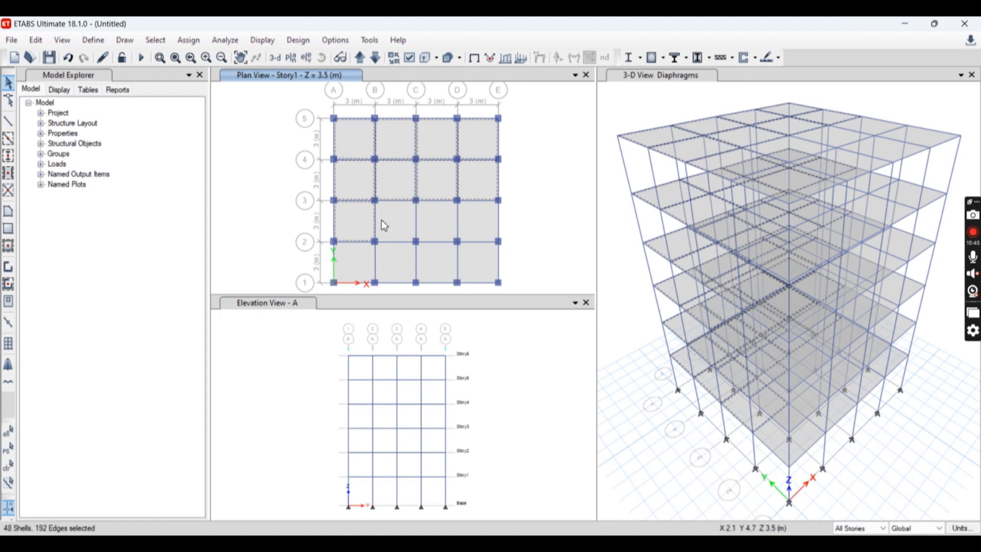
{"action": "left_click", "coordinate": [416, 217]}
{"action": "left_click", "coordinate": [459, 216]}
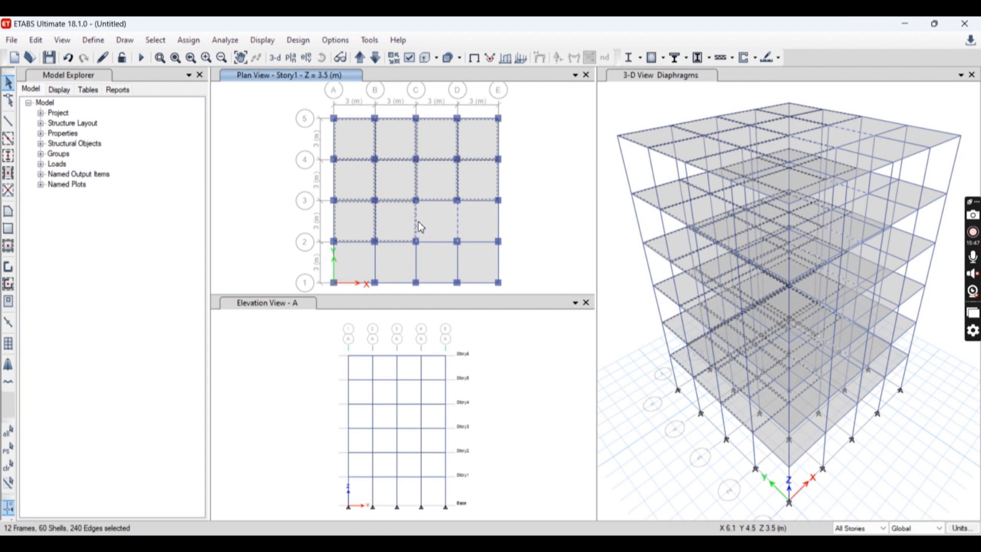
{"action": "left_click", "coordinate": [457, 219]}
{"action": "left_click", "coordinate": [416, 218]}
{"action": "left_click", "coordinate": [433, 220]}
{"action": "left_click", "coordinate": [483, 224]}
{"action": "left_click", "coordinate": [480, 263]}
{"action": "left_click", "coordinate": [446, 262]}
{"action": "left_click", "coordinate": [395, 262]}
{"action": "left_click", "coordinate": [357, 257]}
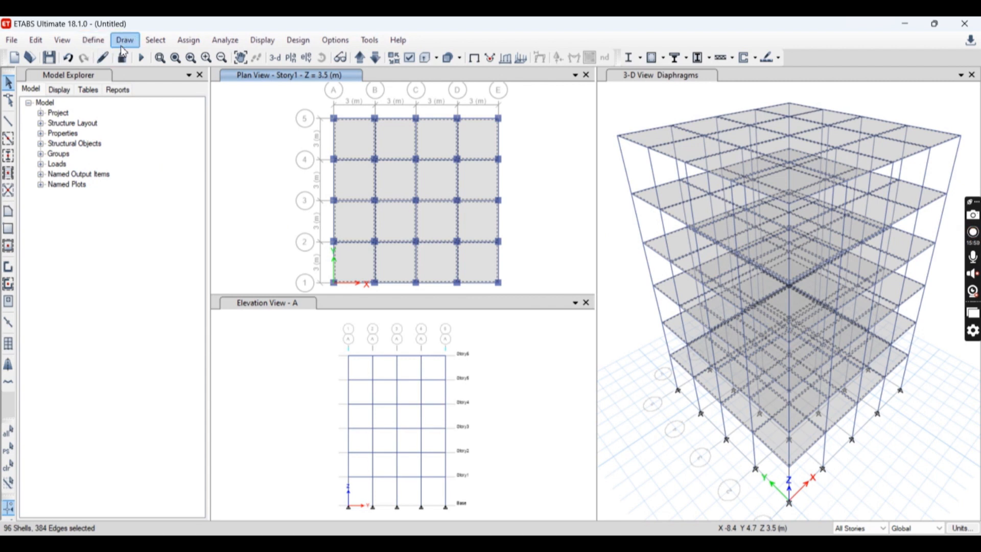
{"action": "left_click", "coordinate": [41, 41]}
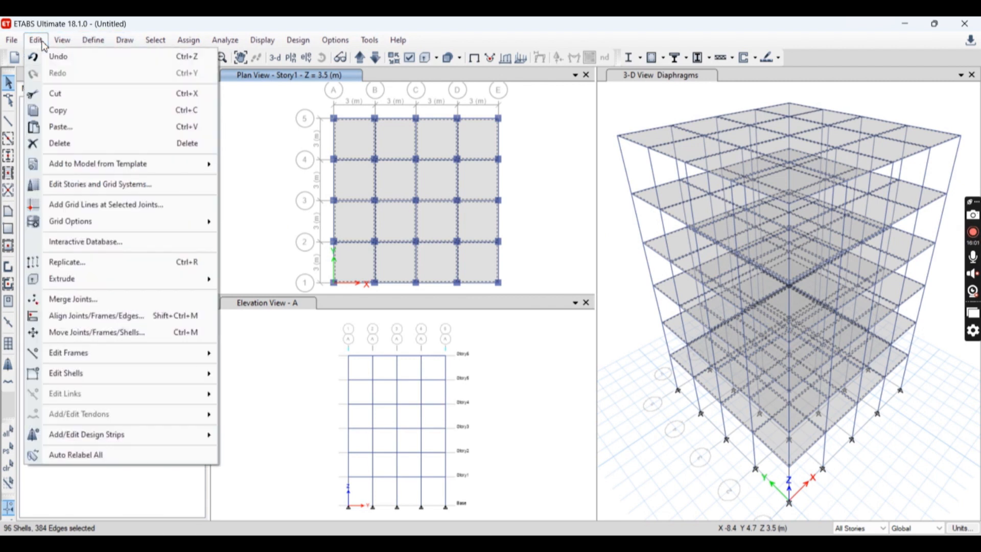
{"action": "mouse_move", "coordinate": [127, 377]}
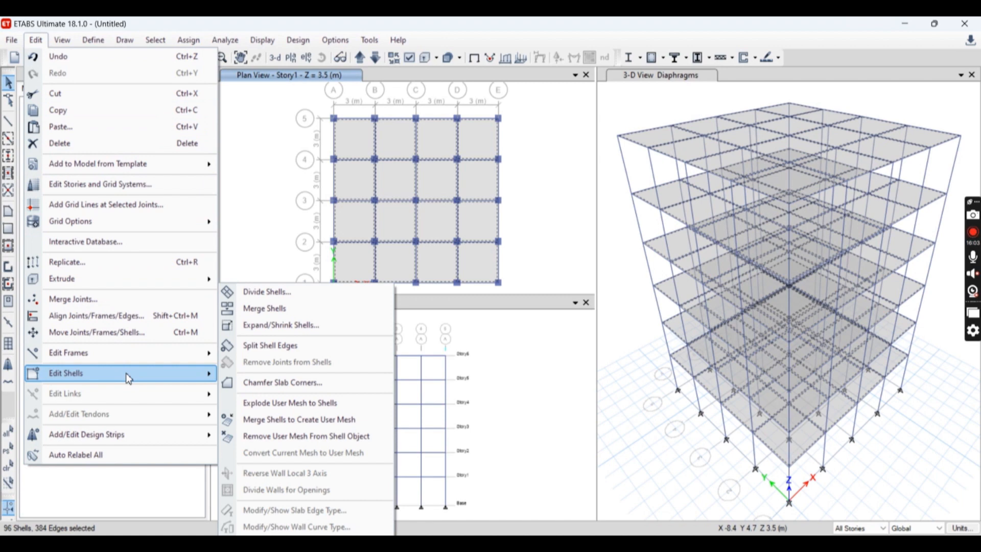
{"action": "left_click", "coordinate": [282, 315]}
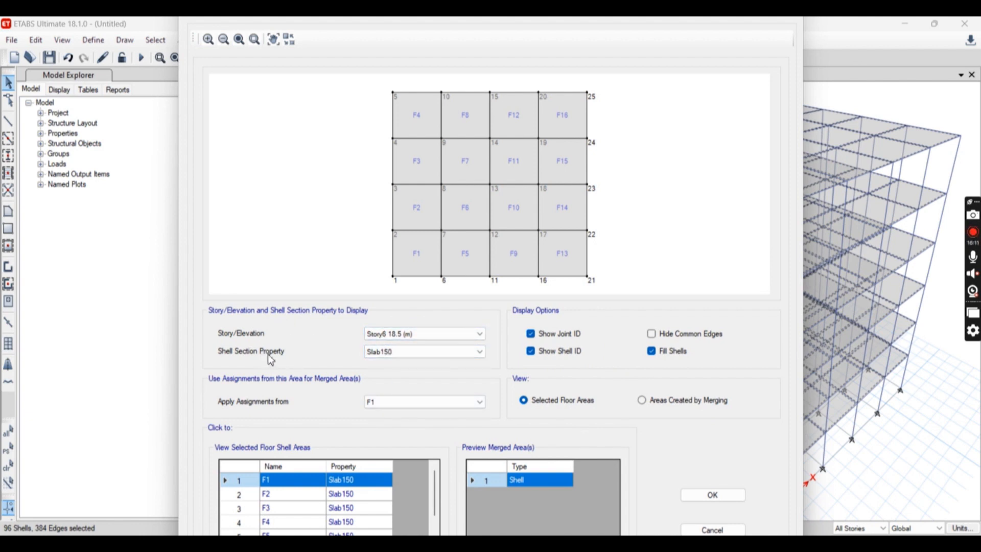
{"action": "left_click", "coordinate": [384, 354]}
{"action": "left_click", "coordinate": [384, 355]}
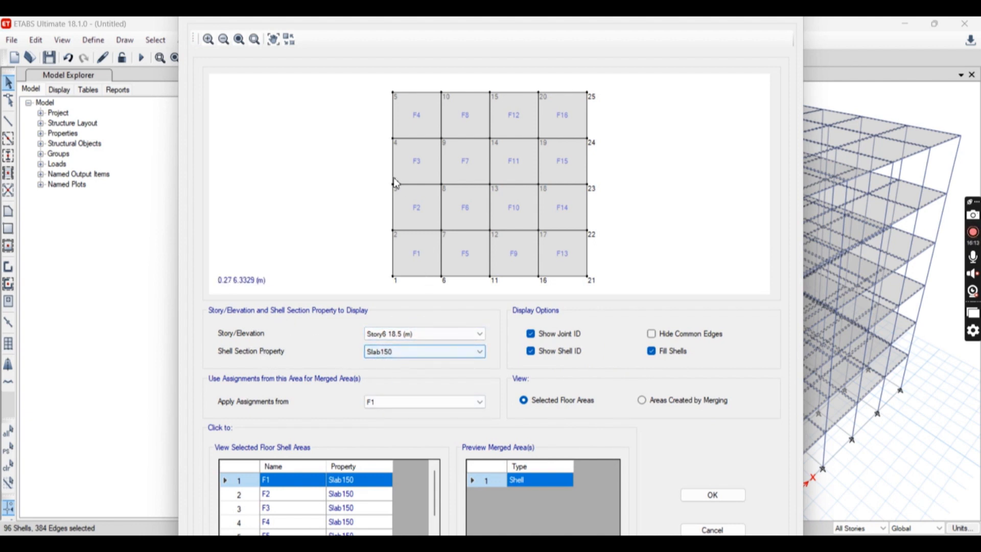
{"action": "left_click", "coordinate": [714, 496]}
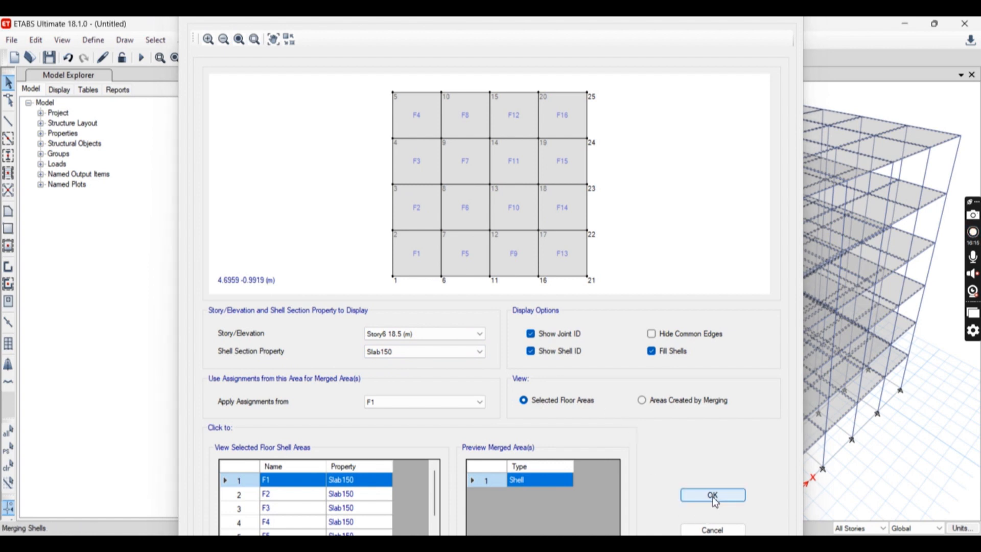
{"action": "left_click", "coordinate": [445, 150]}
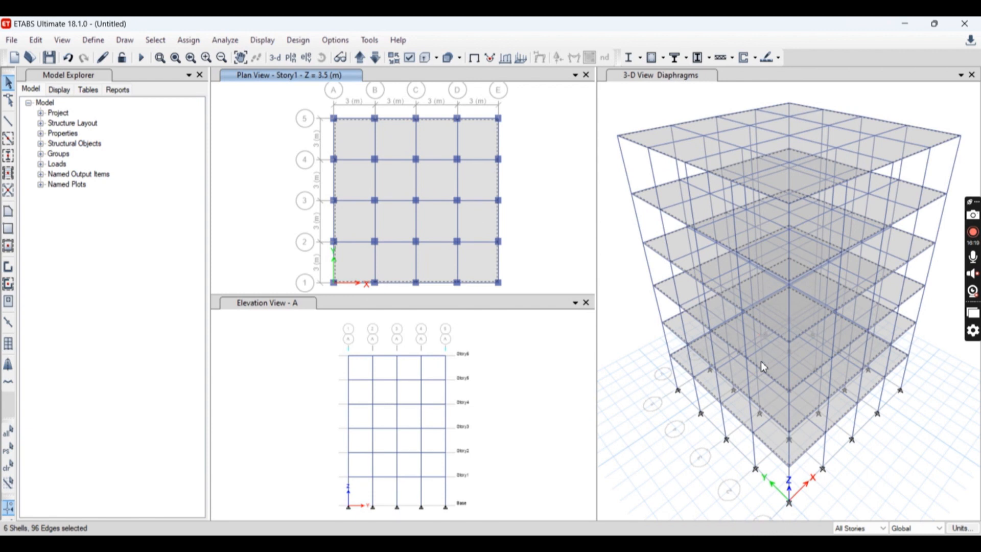
{"action": "left_click", "coordinate": [238, 196]}
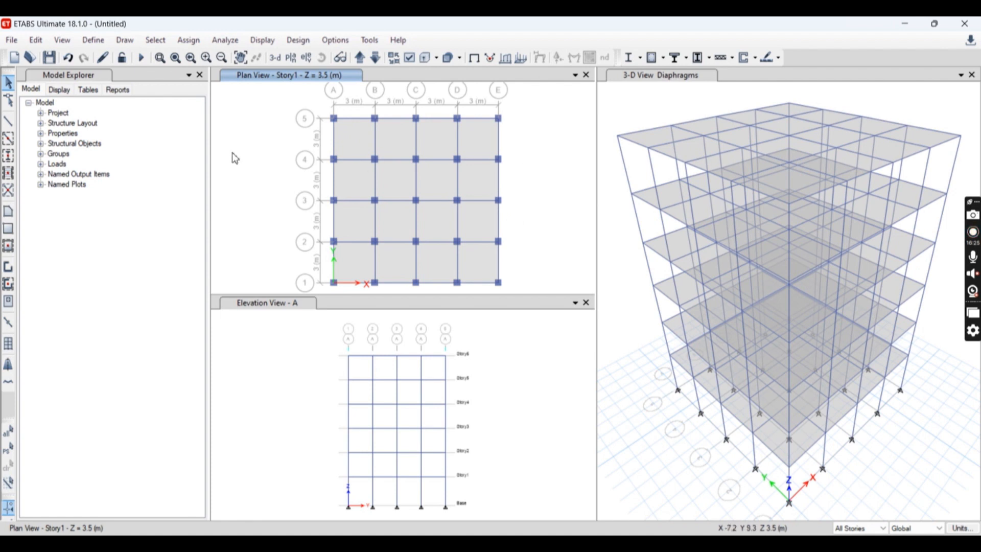
{"action": "left_click", "coordinate": [651, 137]}
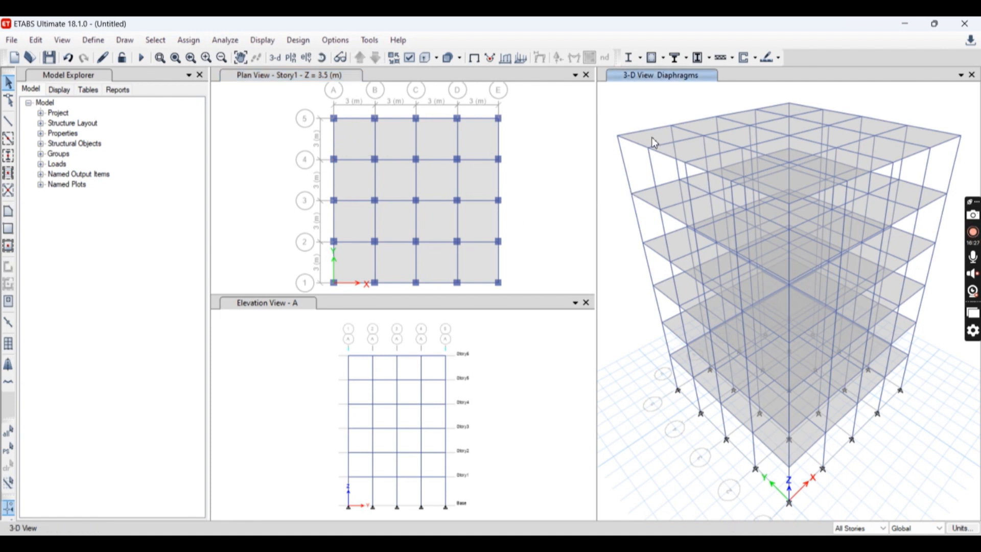
{"action": "left_click", "coordinate": [649, 201]}
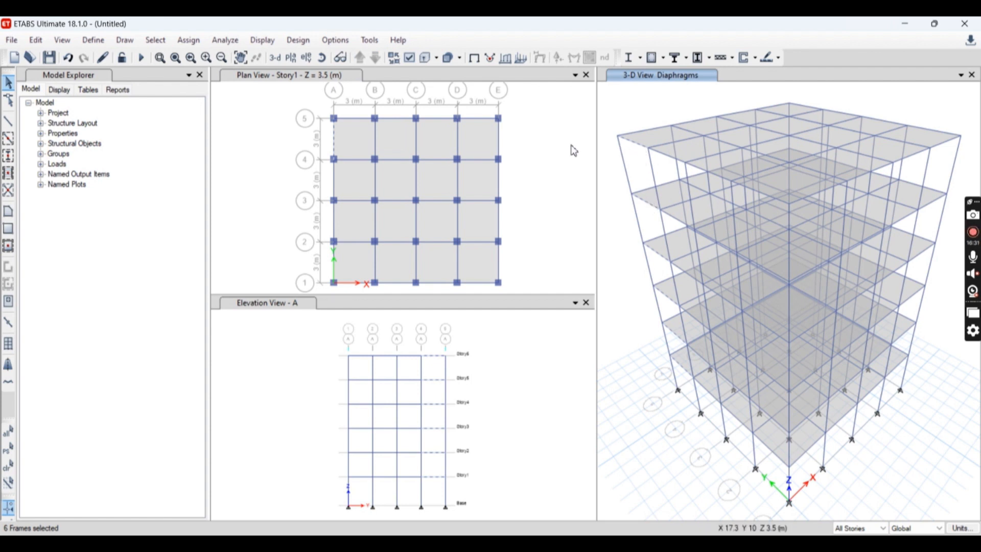
{"action": "left_click", "coordinate": [533, 149]}
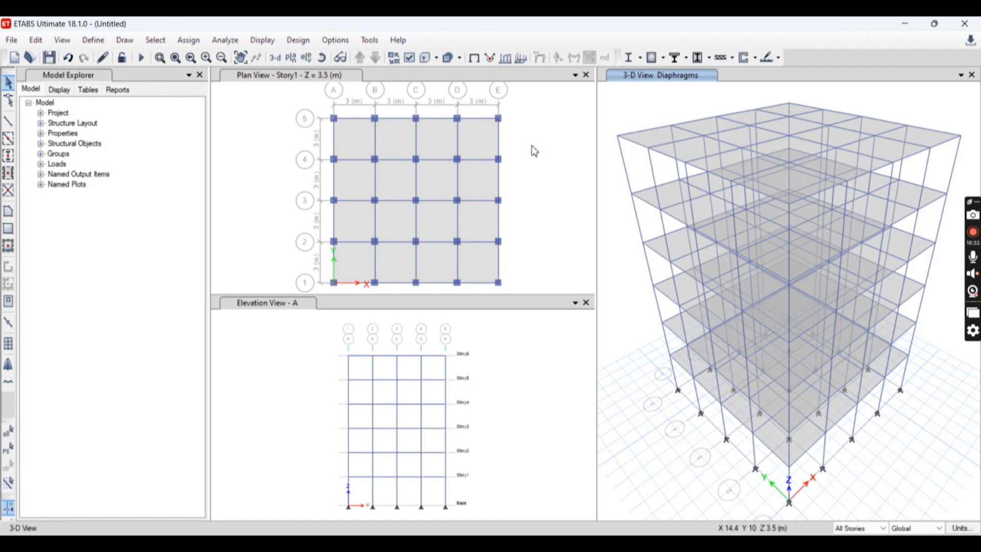
Assign diaphragm D1 to the merged floor slabs on all stories
{"action": "left_click", "coordinate": [409, 145]}
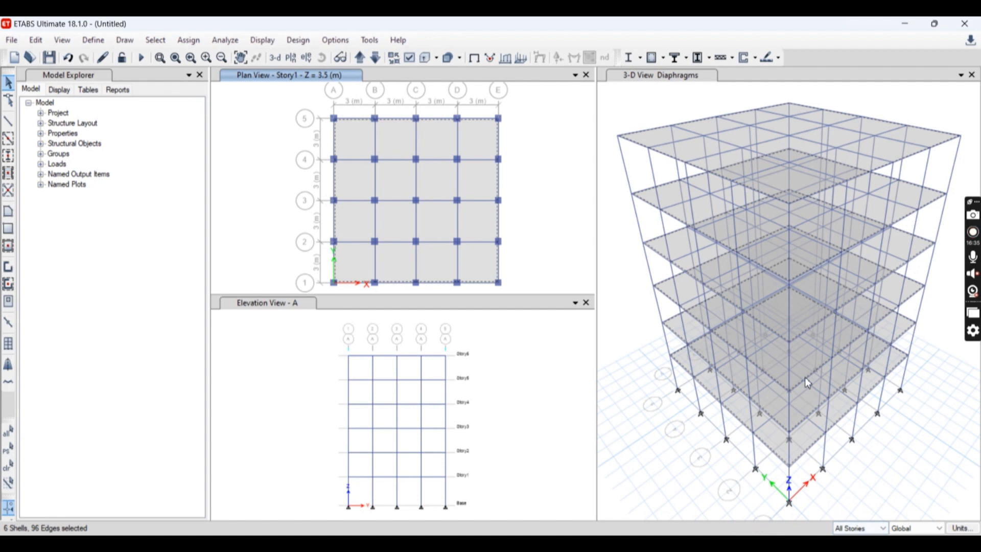
{"action": "left_click", "coordinate": [189, 40]}
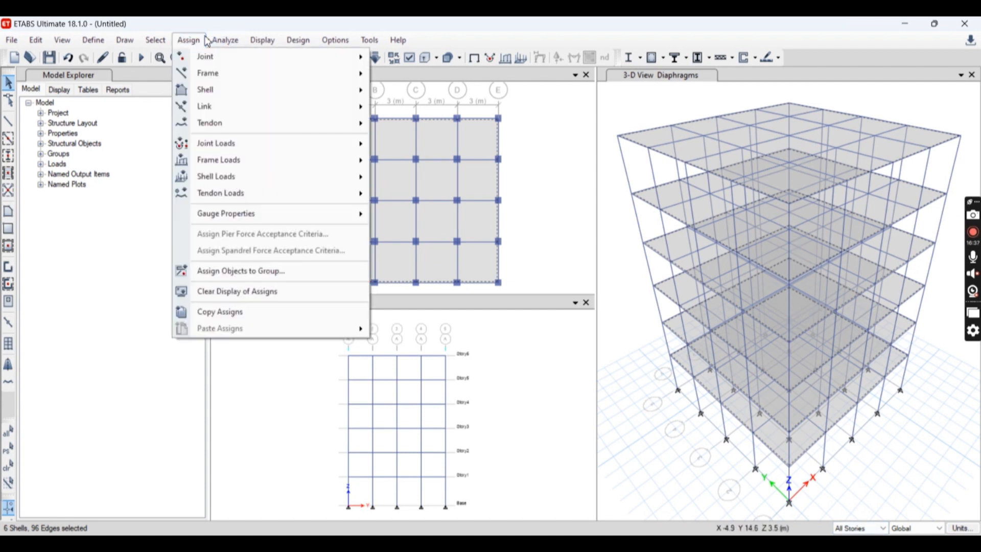
{"action": "mouse_move", "coordinate": [225, 40]}
{"action": "mouse_move", "coordinate": [189, 40]}
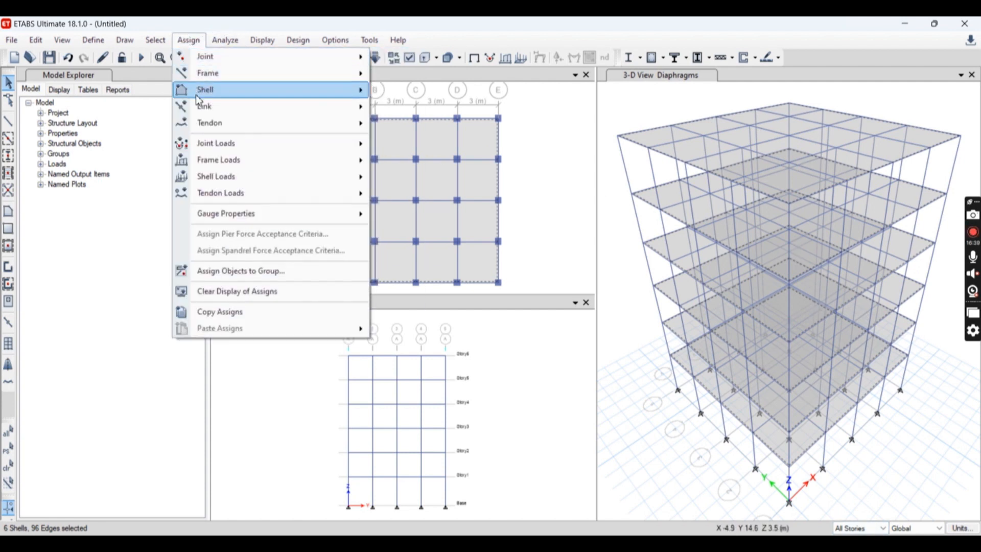
{"action": "mouse_move", "coordinate": [198, 96]}
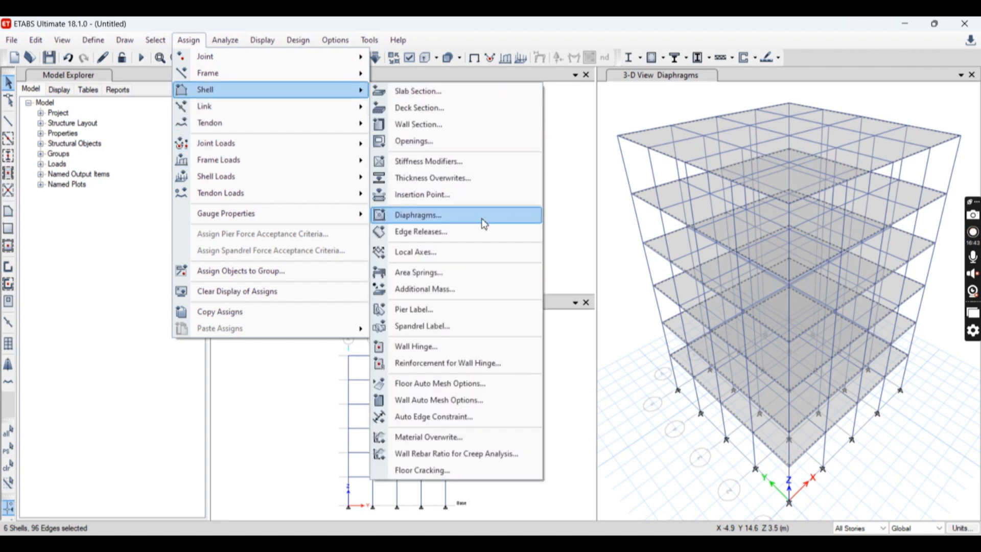
{"action": "left_click", "coordinate": [442, 214]}
{"action": "left_click", "coordinate": [587, 206]}
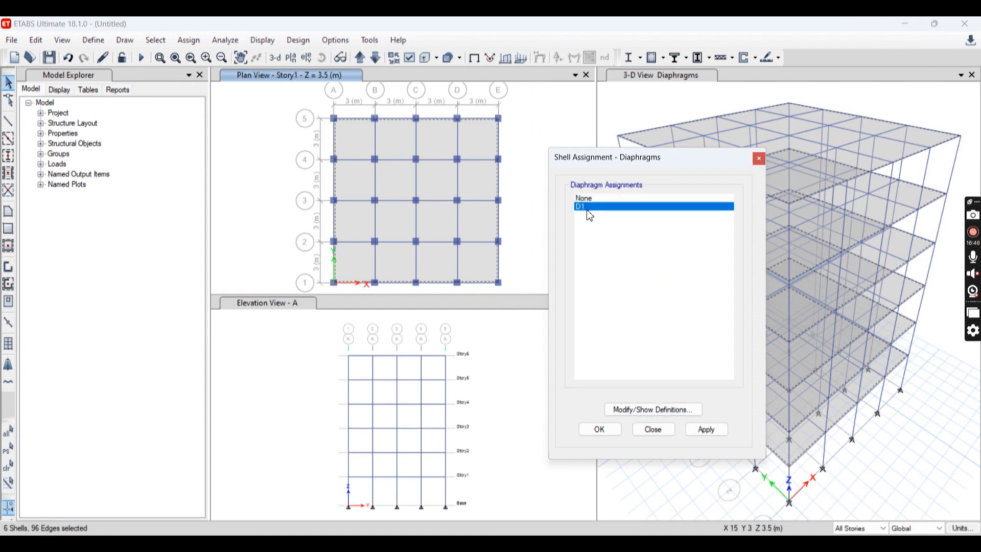
{"action": "left_click", "coordinate": [703, 432]}
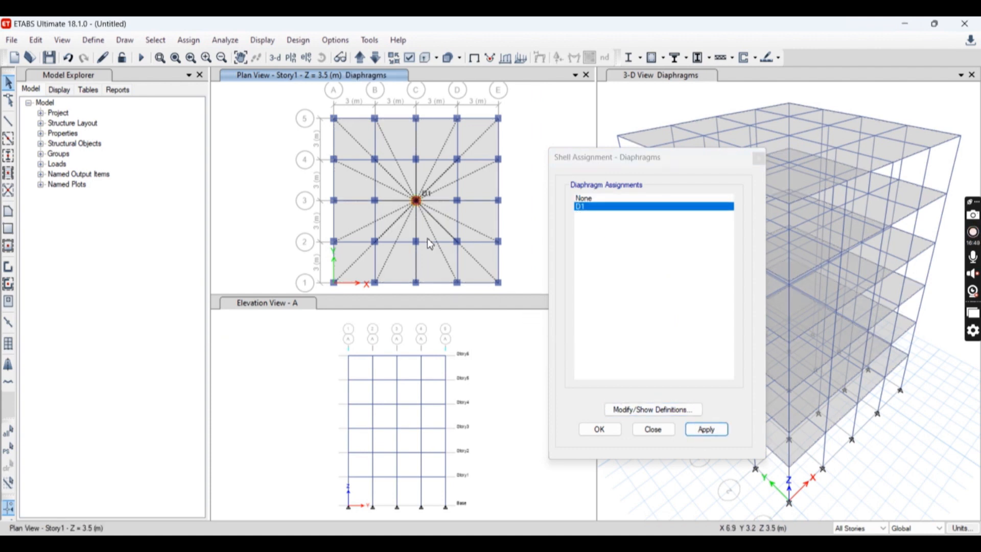
{"action": "left_click", "coordinate": [759, 158]}
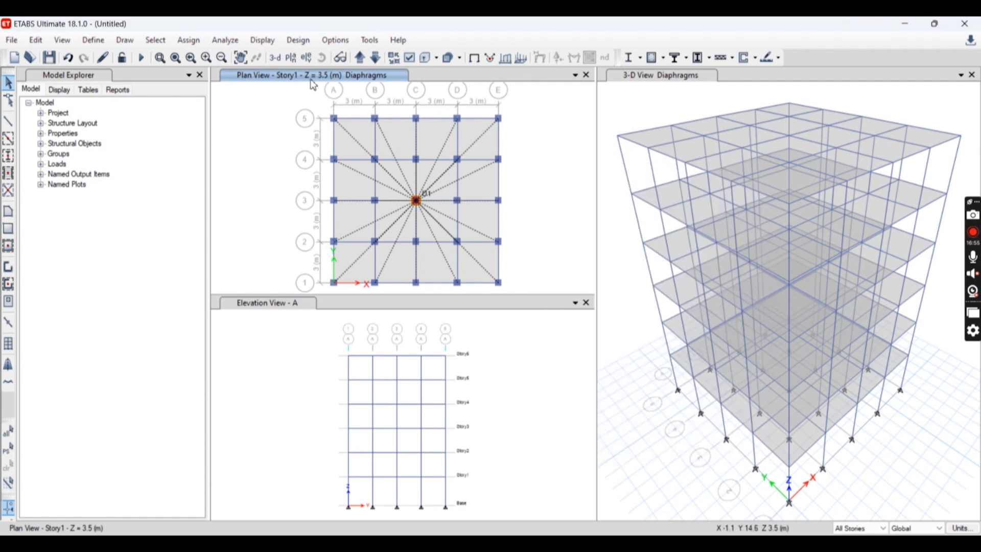
Review the diaphragm assignment story by story from Story1 up to the Story5 plan
{"action": "left_click", "coordinate": [359, 63]}
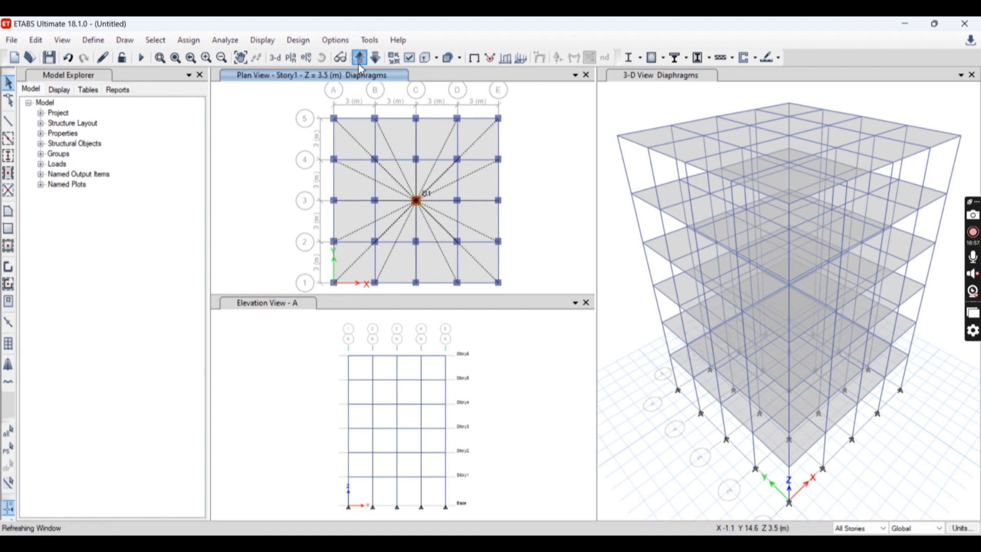
{"action": "left_click", "coordinate": [359, 63]}
{"action": "left_click", "coordinate": [359, 63]}
{"action": "left_click", "coordinate": [359, 64]}
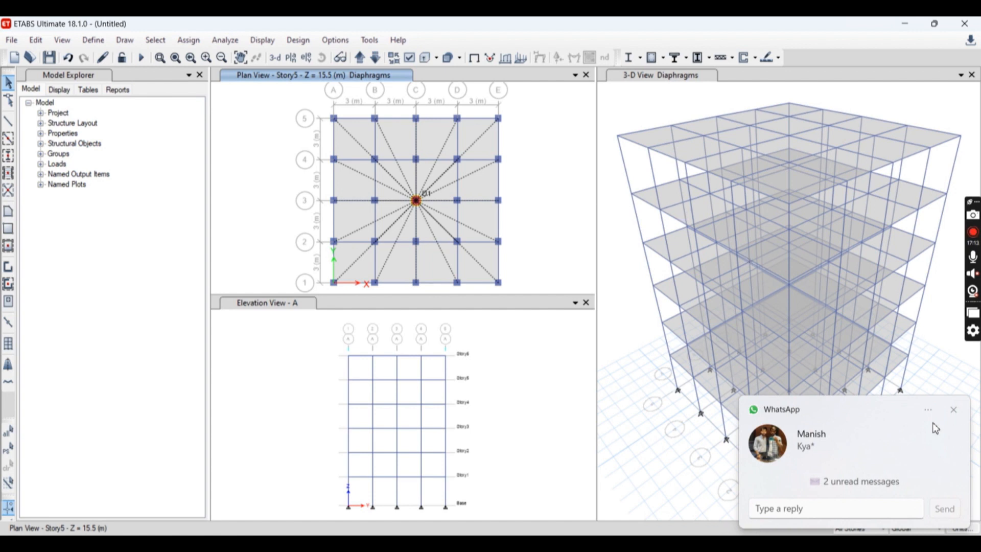
Dismiss the message notification, toggle Wi-Fi off in the system settings, and return to the Story5 plan
{"action": "left_click", "coordinate": [953, 410]}
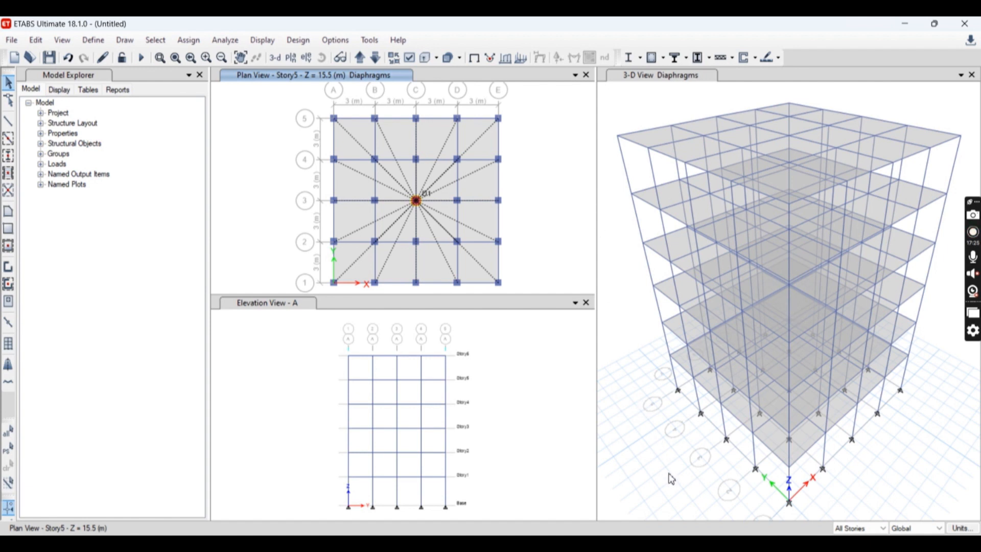
{"action": "left_click", "coordinate": [892, 546]}
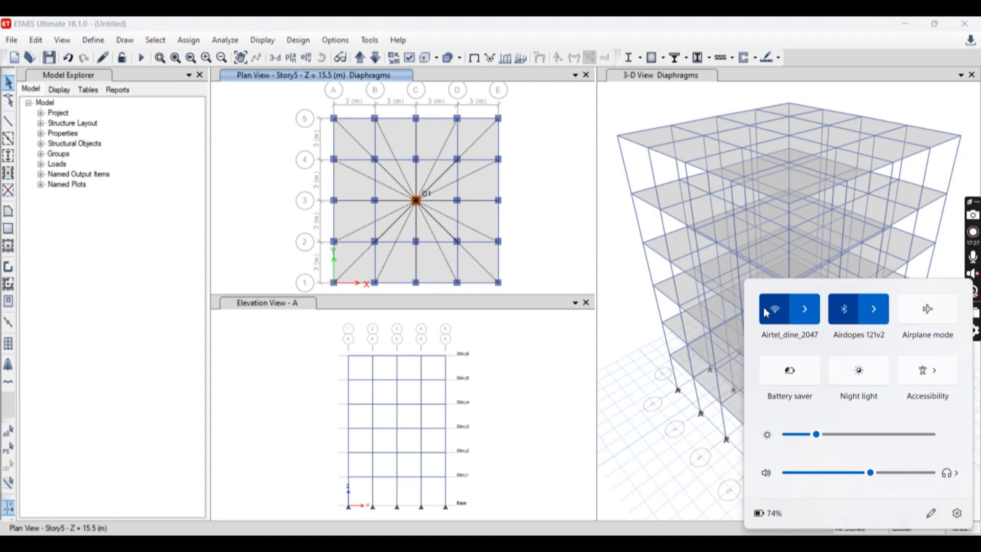
{"action": "left_click", "coordinate": [774, 307]}
{"action": "left_click", "coordinate": [649, 318]}
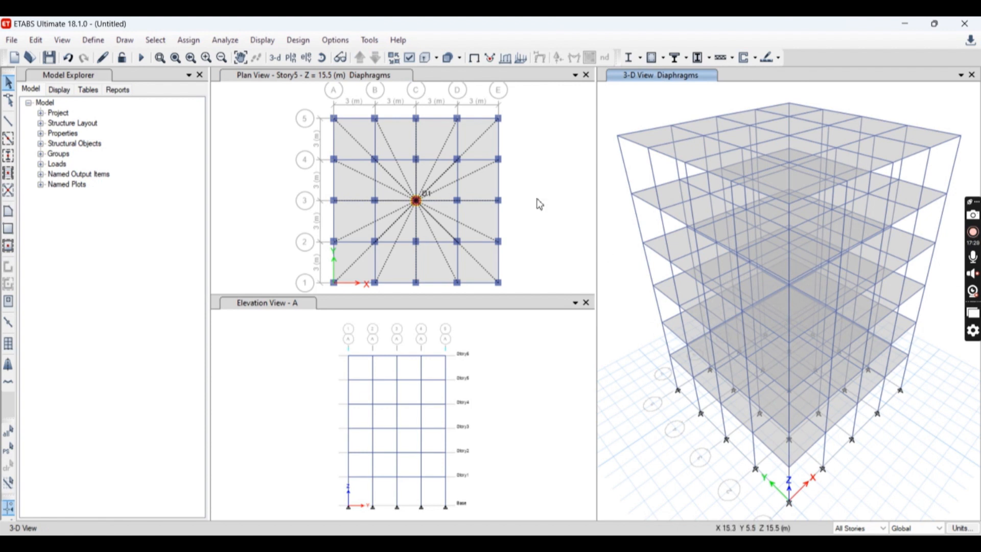
{"action": "left_click", "coordinate": [275, 151]}
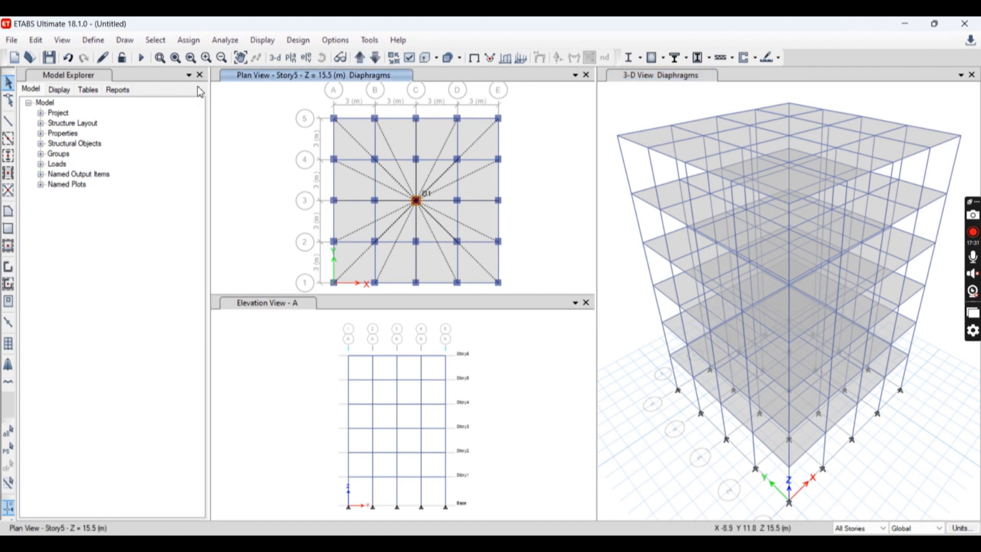
{"action": "left_click", "coordinate": [188, 46]}
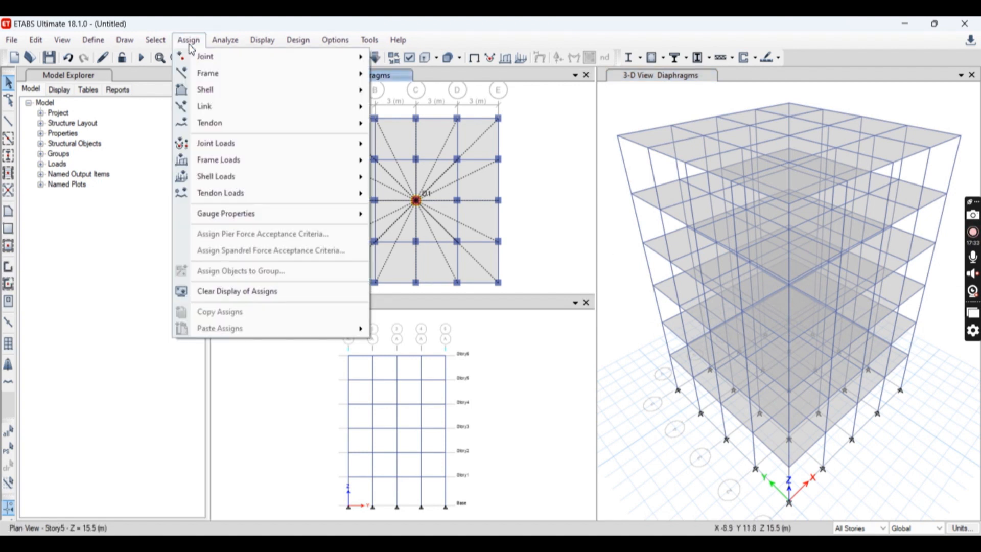
{"action": "left_click", "coordinate": [148, 90]}
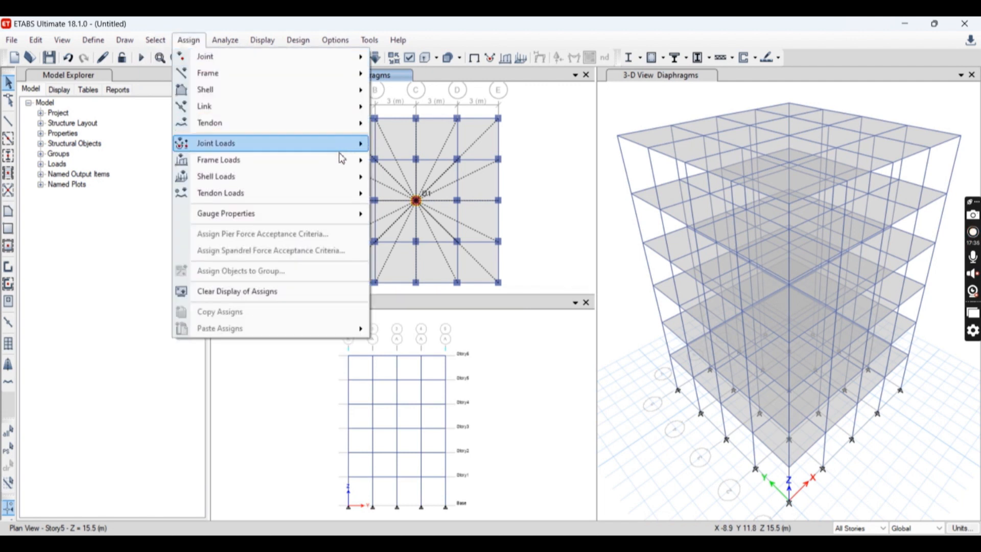
{"action": "left_click_drag", "start_coordinate": [561, 120], "coordinate": [166, 98]}
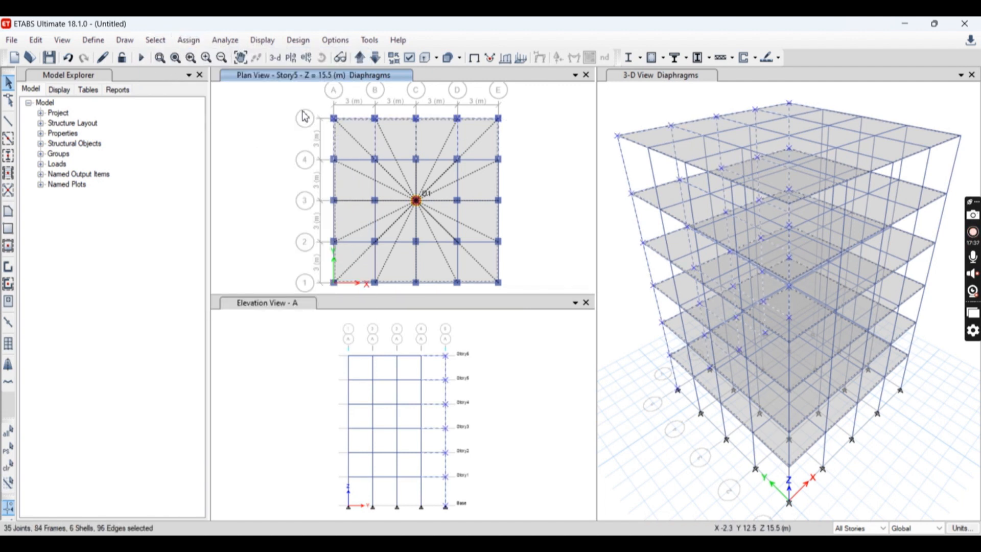
{"action": "key", "text": "ctrl+q"}
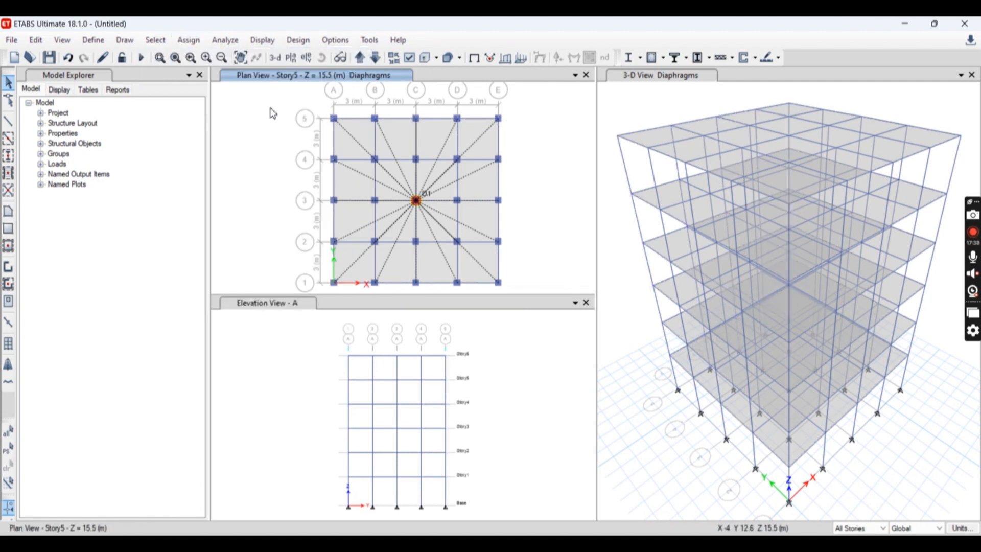
{"action": "left_click", "coordinate": [93, 40]}
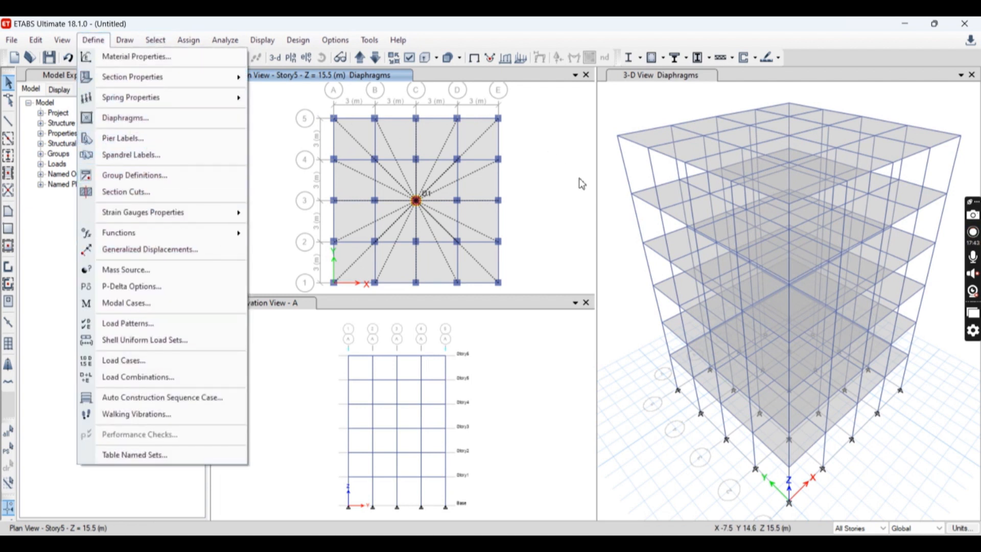
{"action": "left_click", "coordinate": [529, 177]}
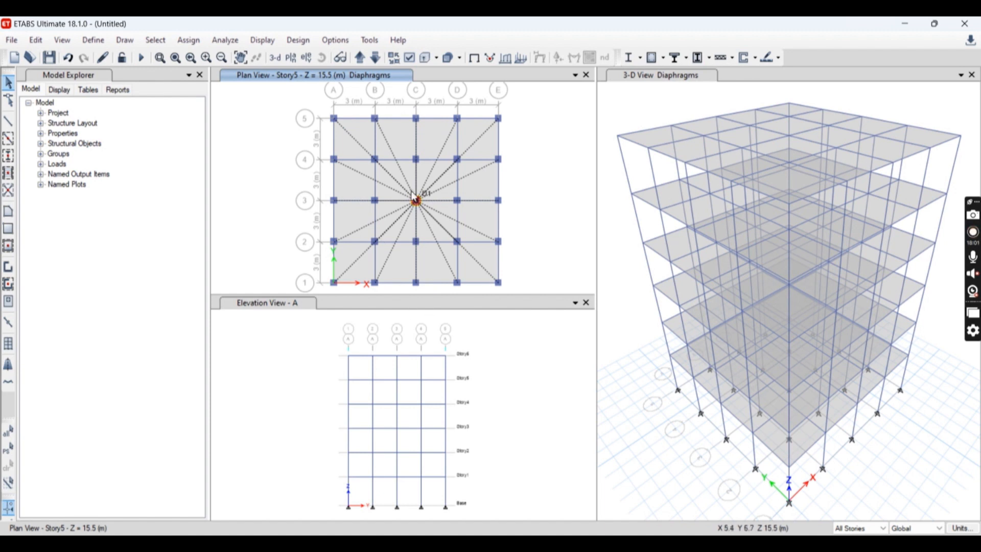
Look over the defined mass sources and load cases without changing them
{"action": "left_click", "coordinate": [93, 40]}
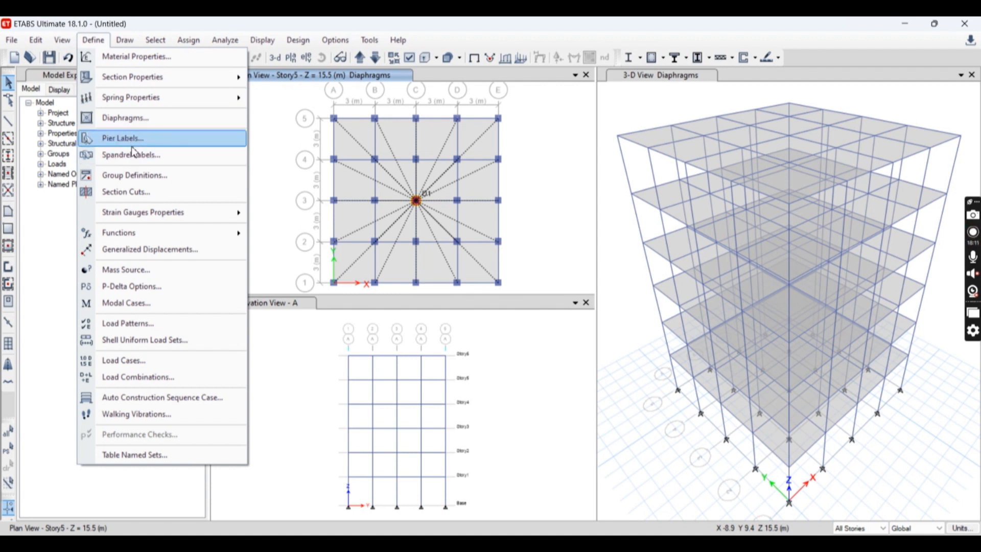
{"action": "mouse_move", "coordinate": [145, 217]}
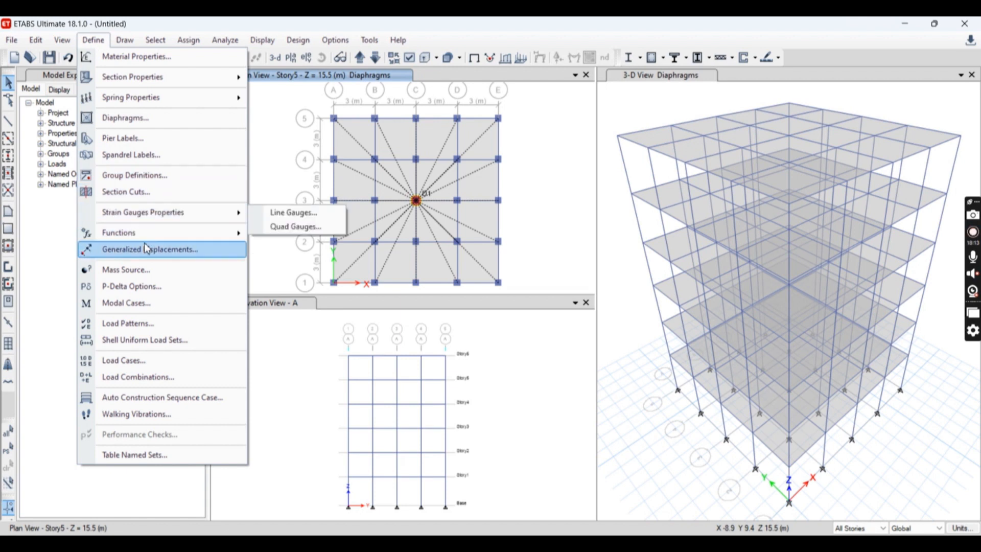
{"action": "left_click", "coordinate": [146, 271]}
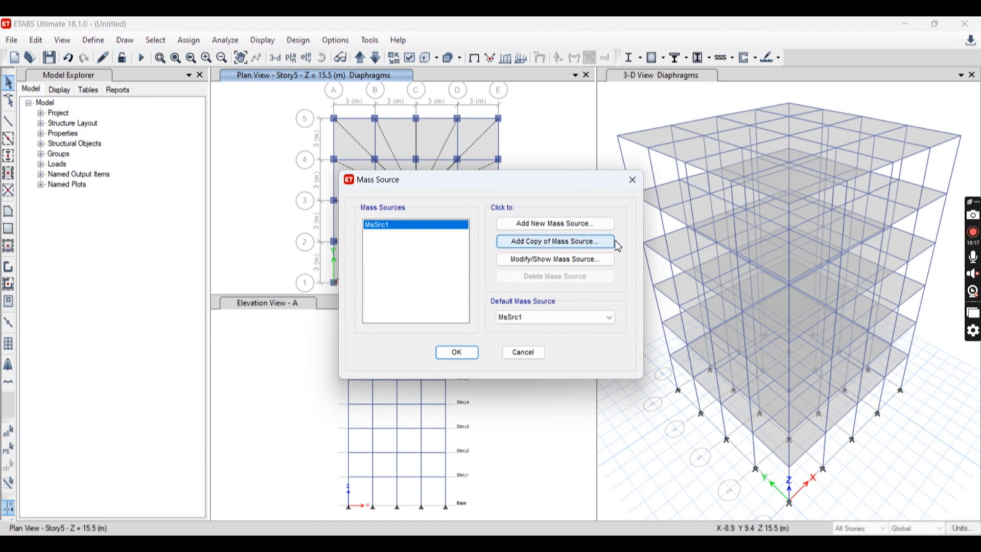
{"action": "left_click", "coordinate": [632, 180]}
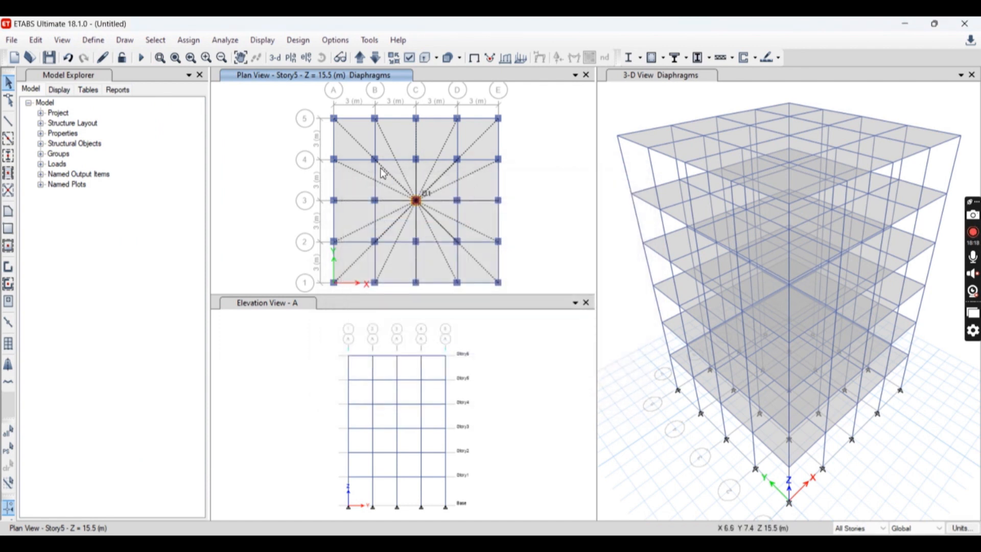
{"action": "left_click", "coordinate": [103, 41]}
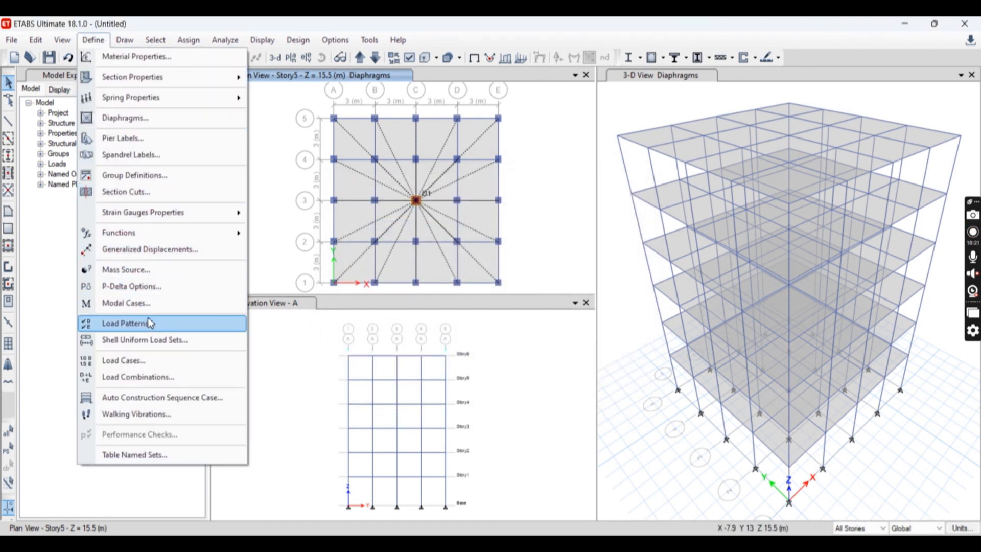
{"action": "left_click", "coordinate": [154, 362]}
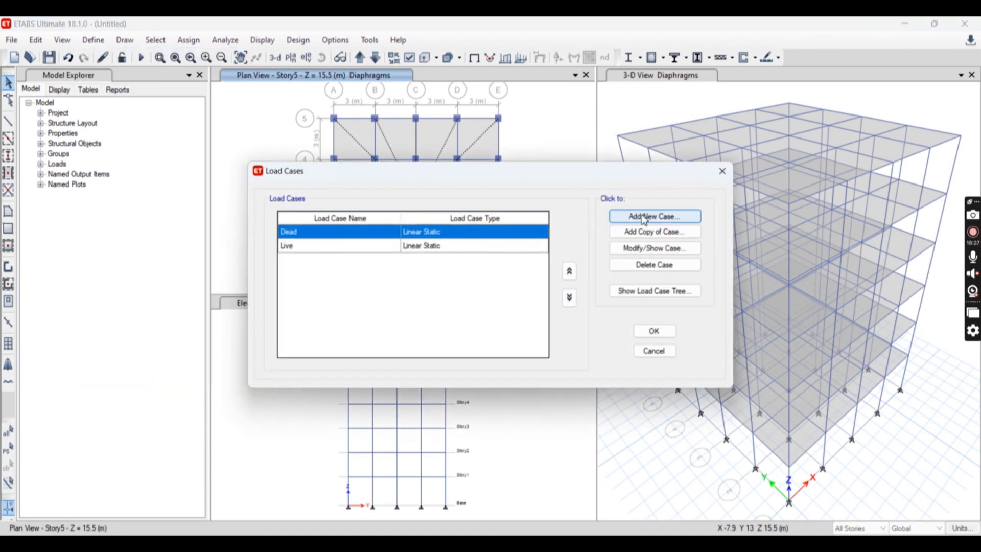
{"action": "left_click", "coordinate": [722, 170]}
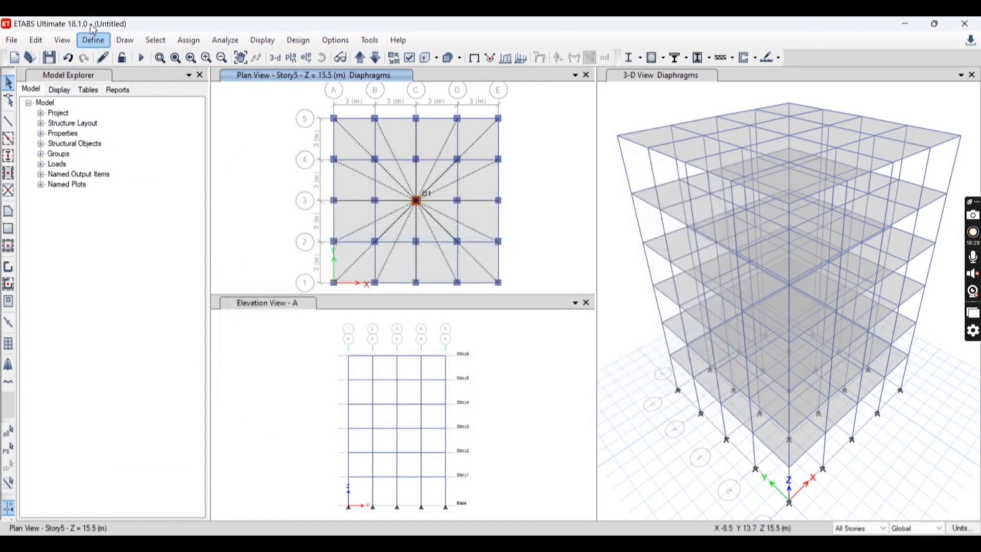
Examine the Dead and Live load patterns, including their types and self-weight multipliers, without editing them
{"action": "left_click", "coordinate": [93, 40]}
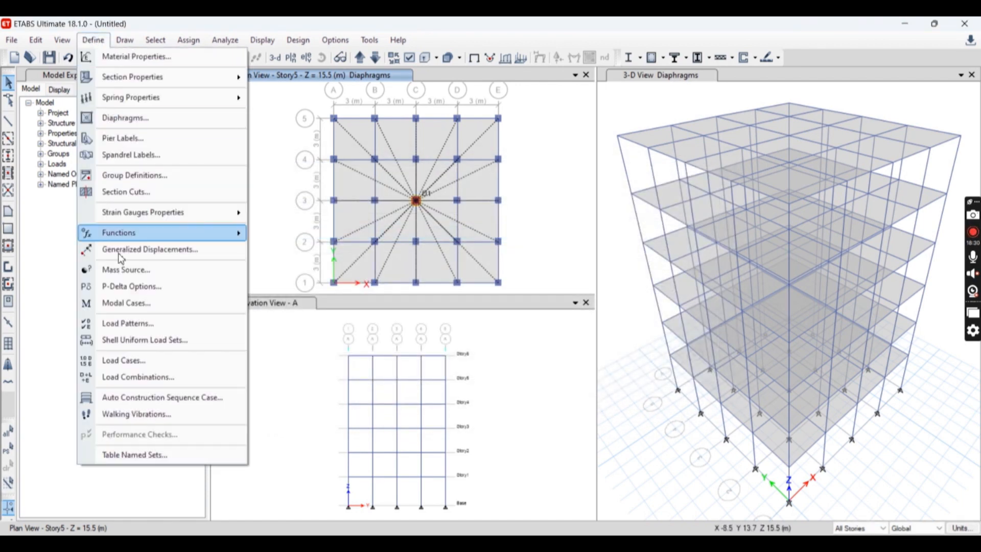
{"action": "left_click", "coordinate": [137, 328]}
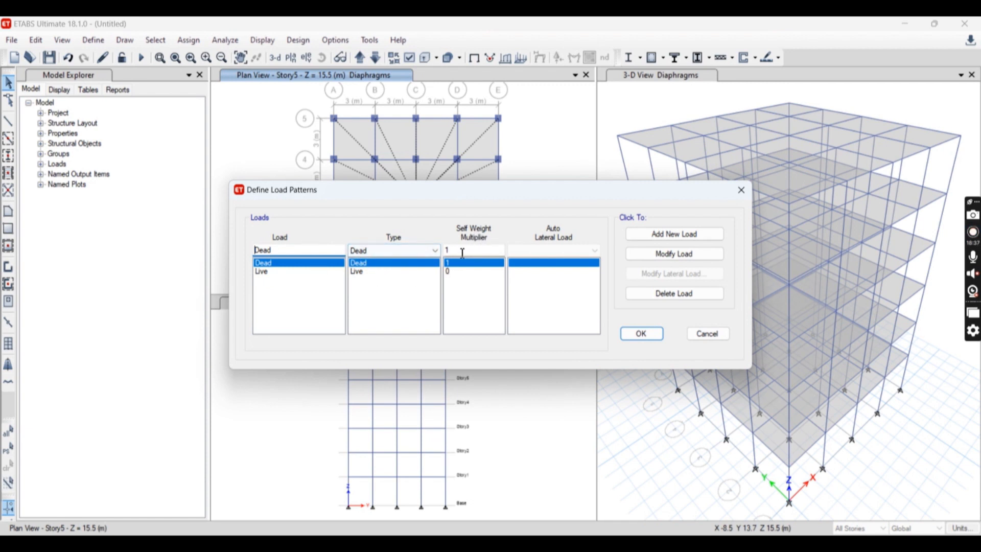
{"action": "left_click", "coordinate": [296, 272]}
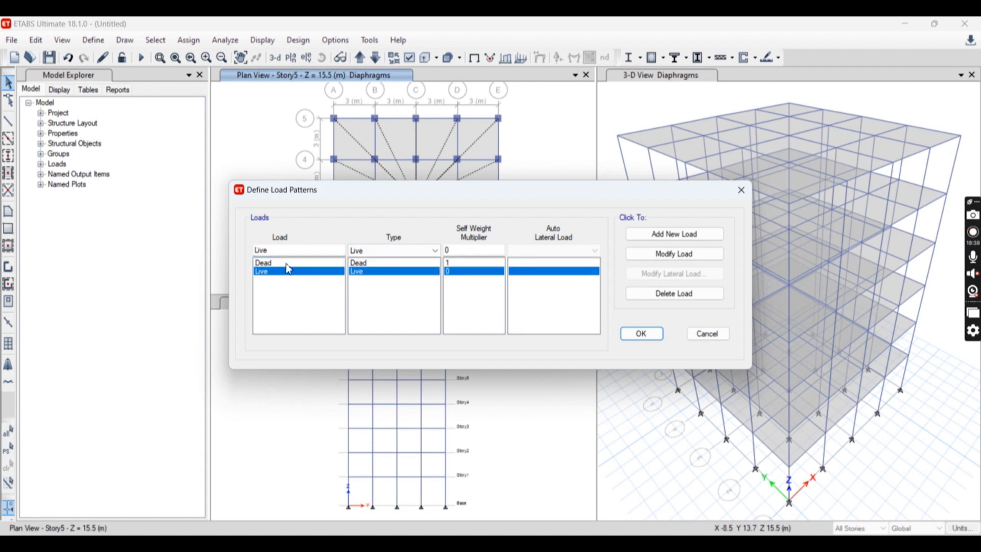
{"action": "left_click", "coordinate": [287, 264]}
{"action": "left_click", "coordinate": [289, 271]}
{"action": "left_click", "coordinate": [288, 265]}
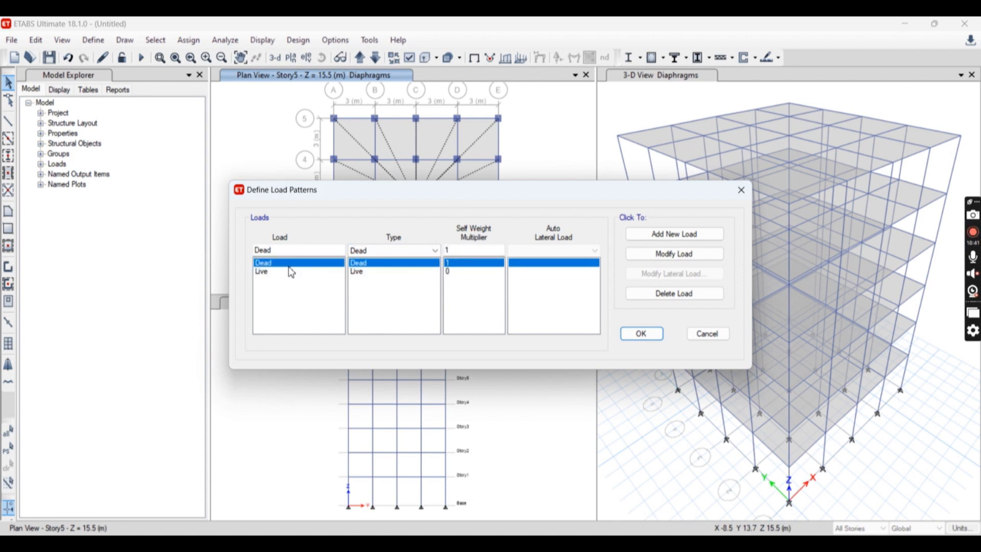
{"action": "left_click", "coordinate": [294, 272]}
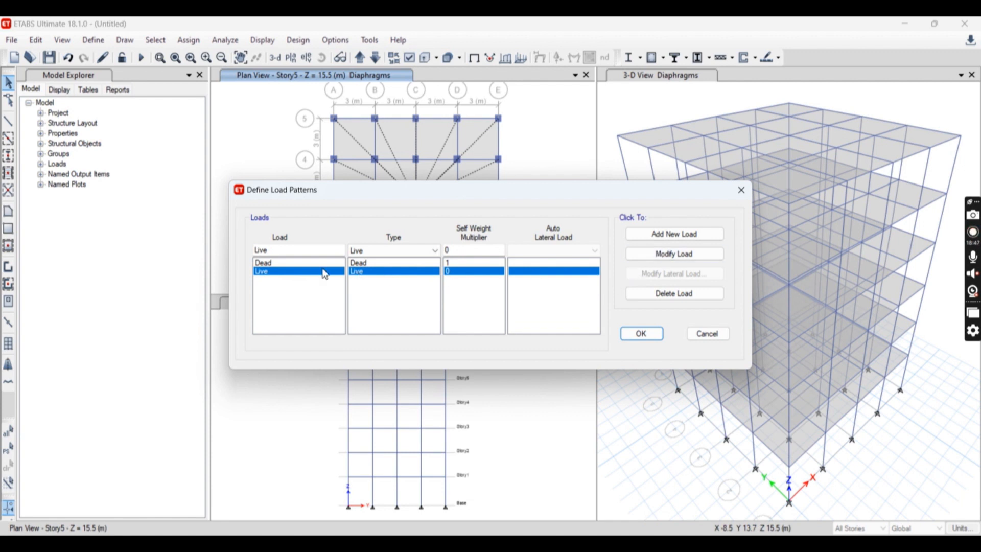
{"action": "left_click", "coordinate": [741, 191]}
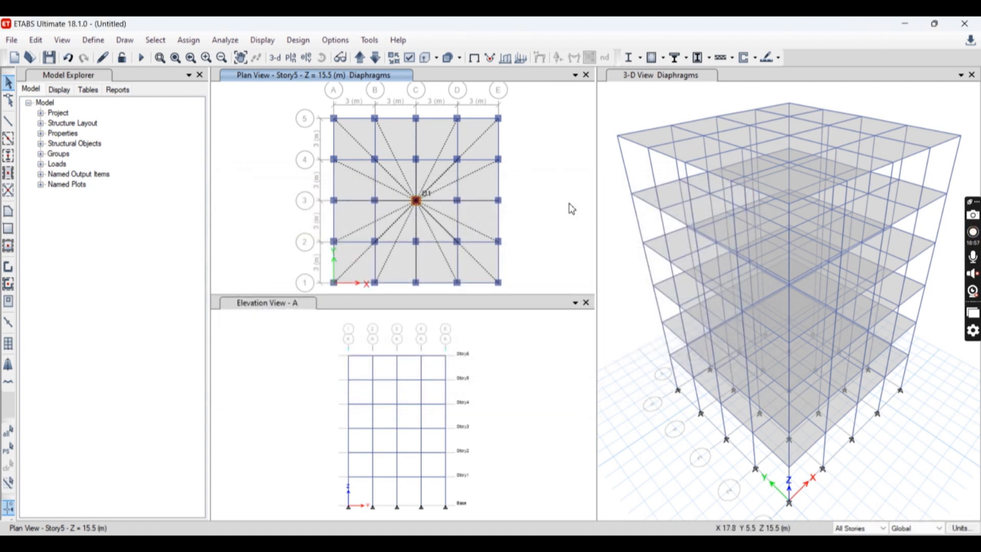
Check that load cases are defined for the Dead and Live patterns, and close the list unchanged
{"action": "left_click", "coordinate": [92, 41]}
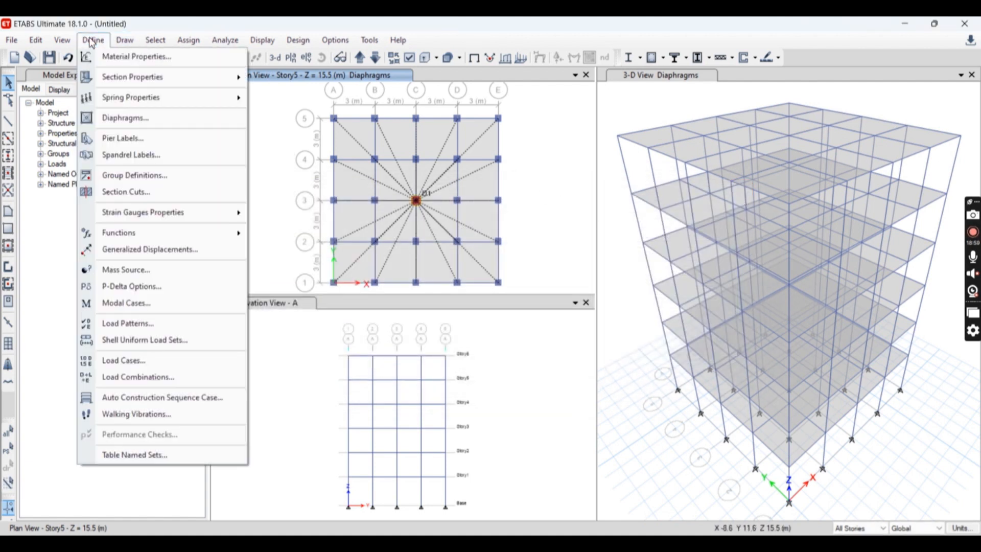
{"action": "left_click", "coordinate": [162, 367]}
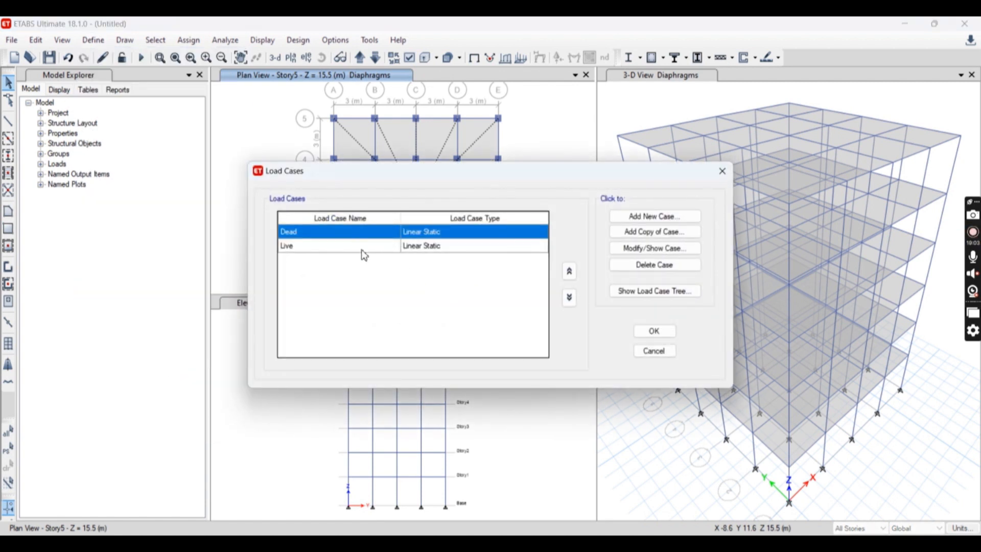
{"action": "left_click", "coordinate": [724, 173]}
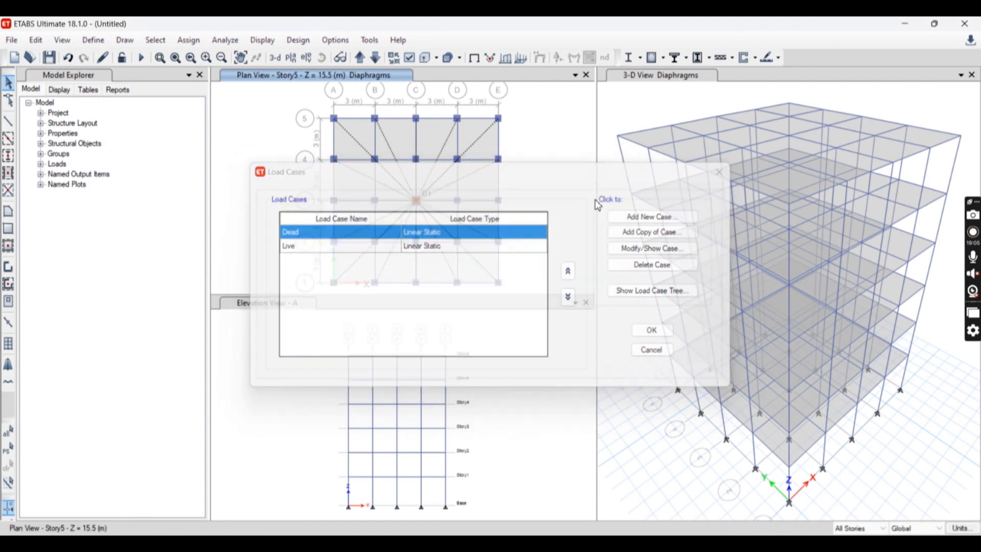
{"action": "left_click", "coordinate": [70, 45]}
{"action": "left_click", "coordinate": [76, 45]}
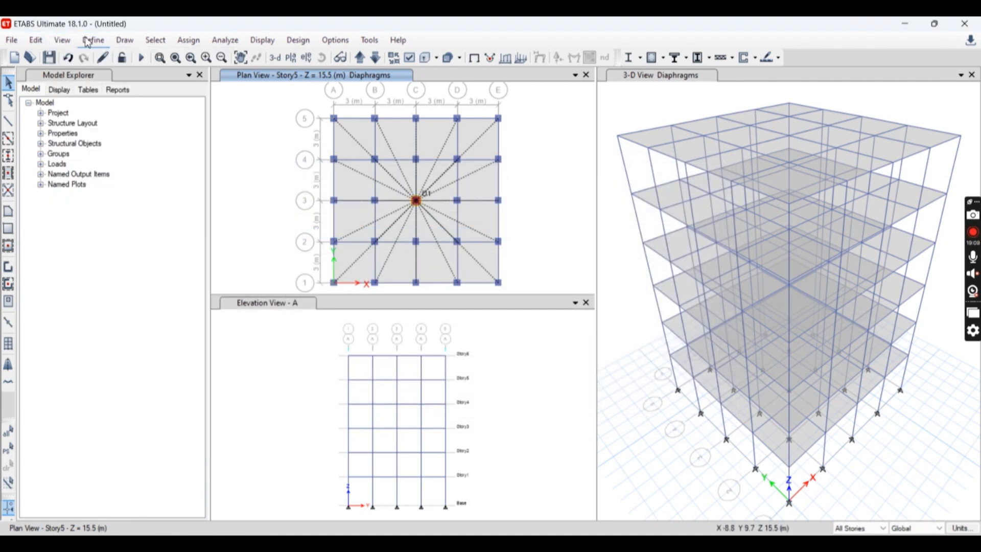
Add the default design load combinations for Concrete Frame Design
{"action": "left_click", "coordinate": [93, 39]}
{"action": "left_click", "coordinate": [164, 377]}
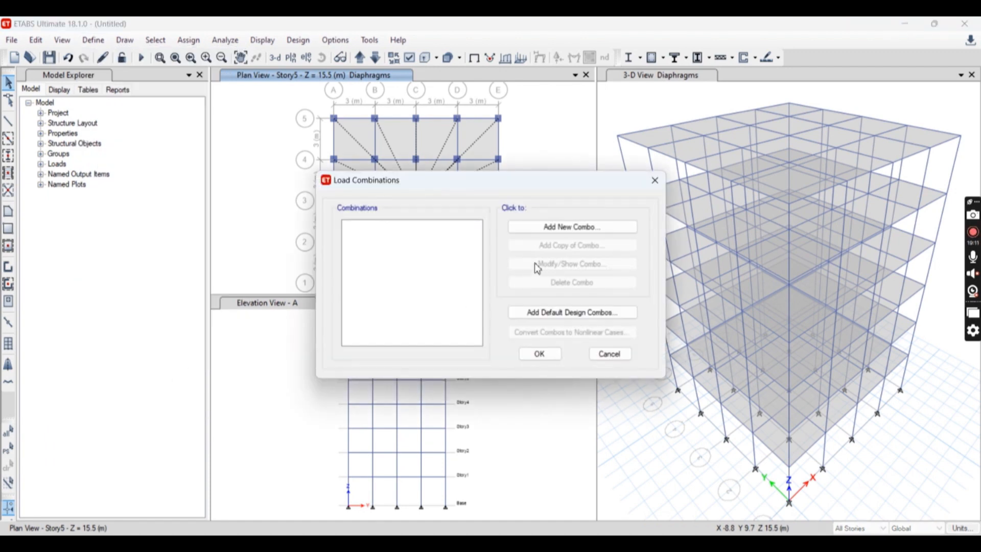
{"action": "left_click", "coordinate": [558, 229]}
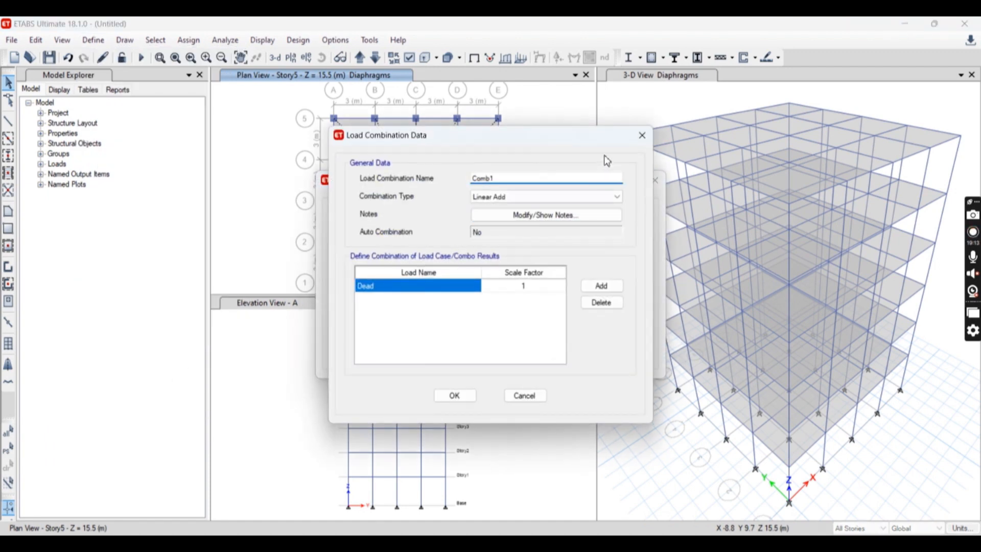
{"action": "left_click", "coordinate": [640, 135]}
{"action": "left_click", "coordinate": [529, 313]}
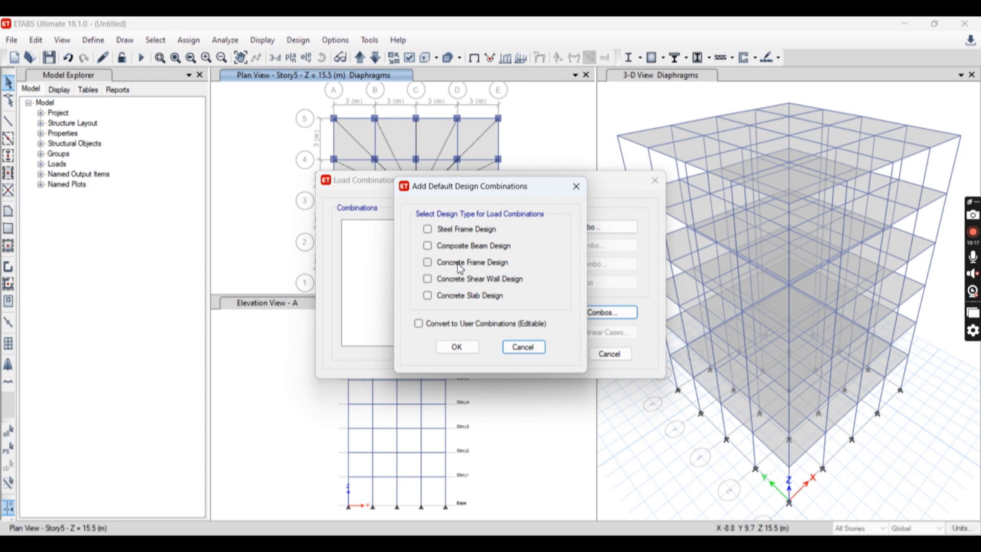
{"action": "left_click", "coordinate": [476, 265]}
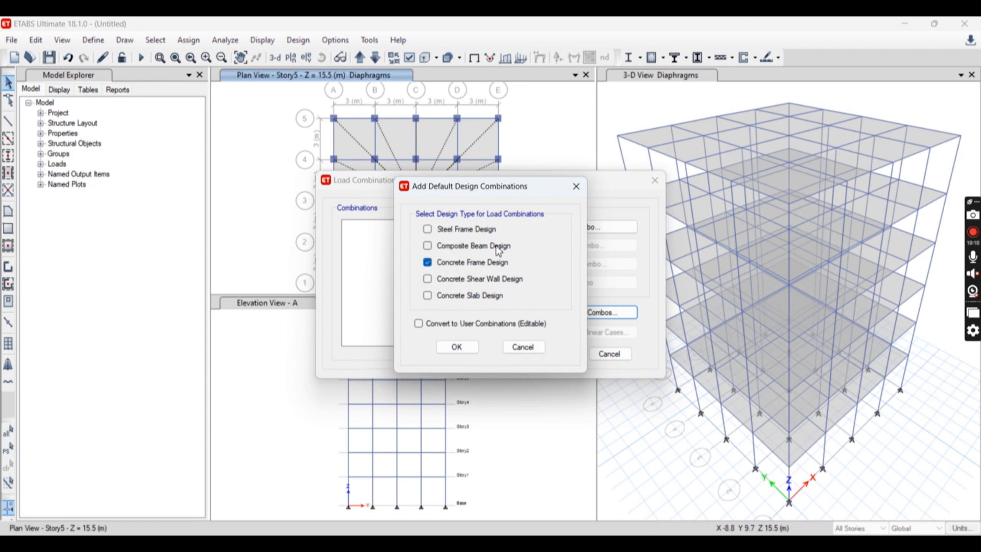
{"action": "left_click", "coordinate": [465, 346]}
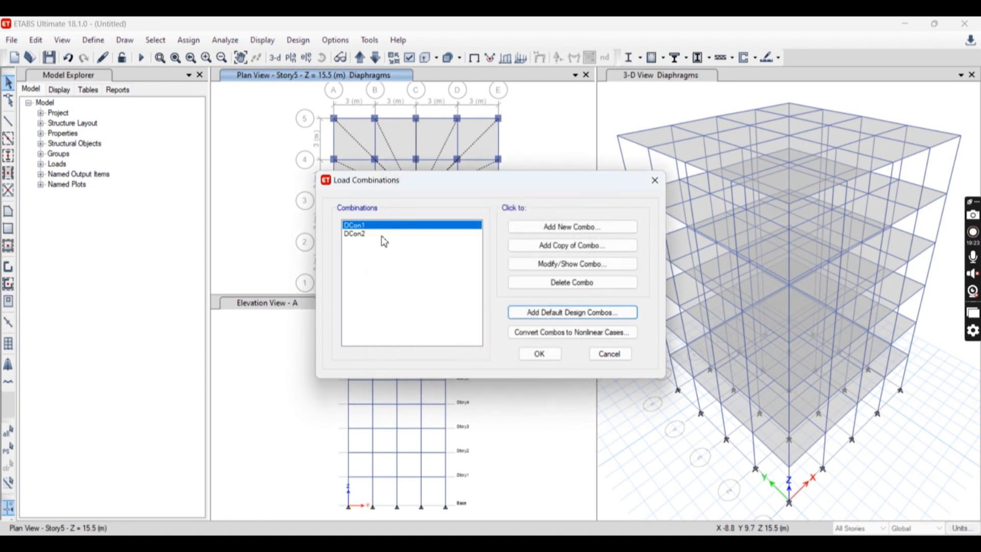
Inspect the load cases and scale factors of combinations DCon1 and DCon2, and accept the load combinations
{"action": "double_click", "coordinate": [375, 226]}
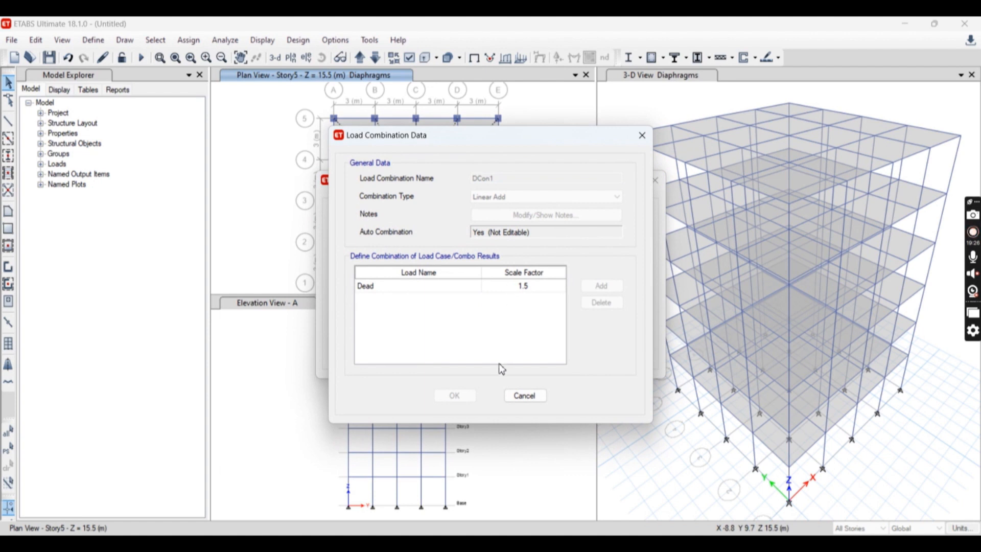
{"action": "left_click", "coordinate": [524, 395]}
{"action": "left_click", "coordinate": [366, 234]}
{"action": "double_click", "coordinate": [398, 262]}
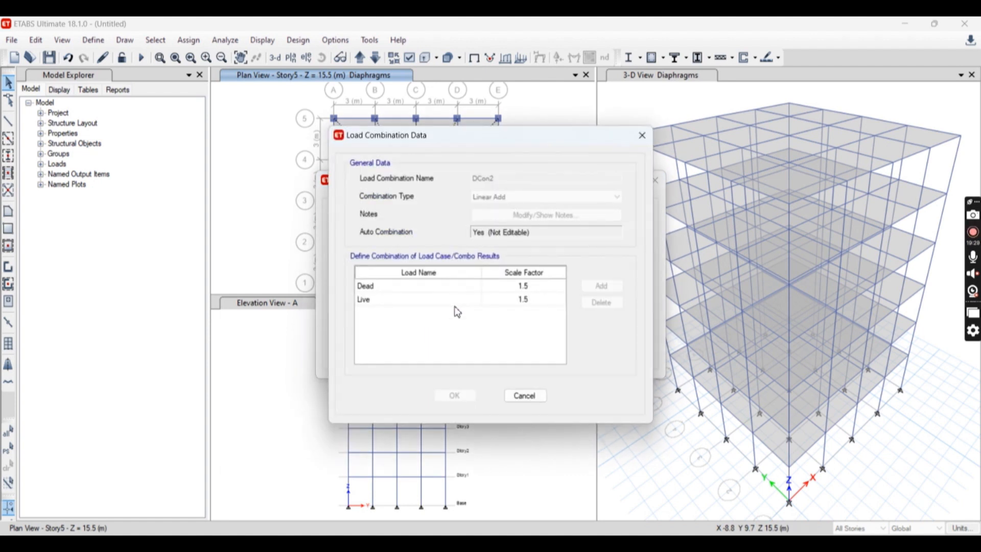
{"action": "left_click", "coordinate": [521, 399]}
{"action": "left_click", "coordinate": [547, 355]}
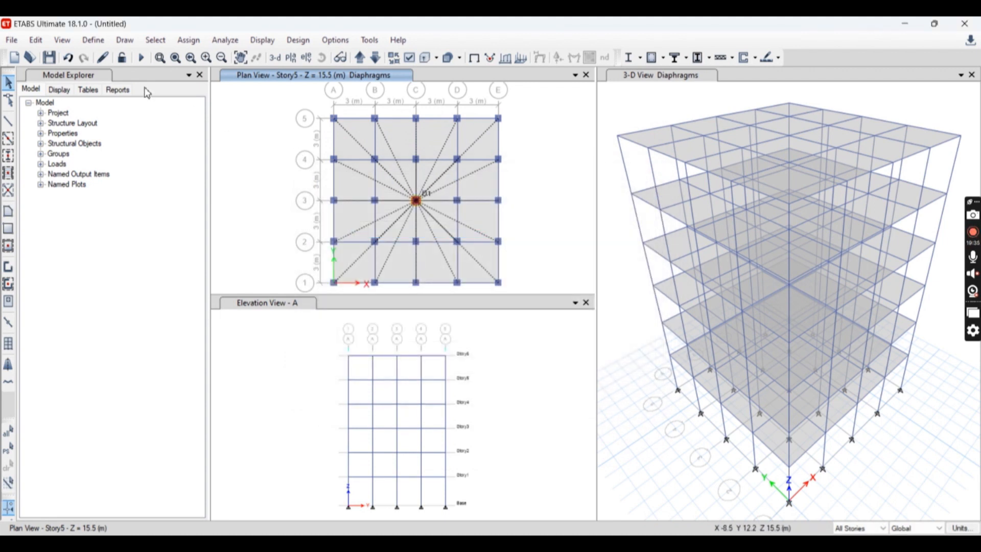
{"action": "left_click", "coordinate": [125, 40]}
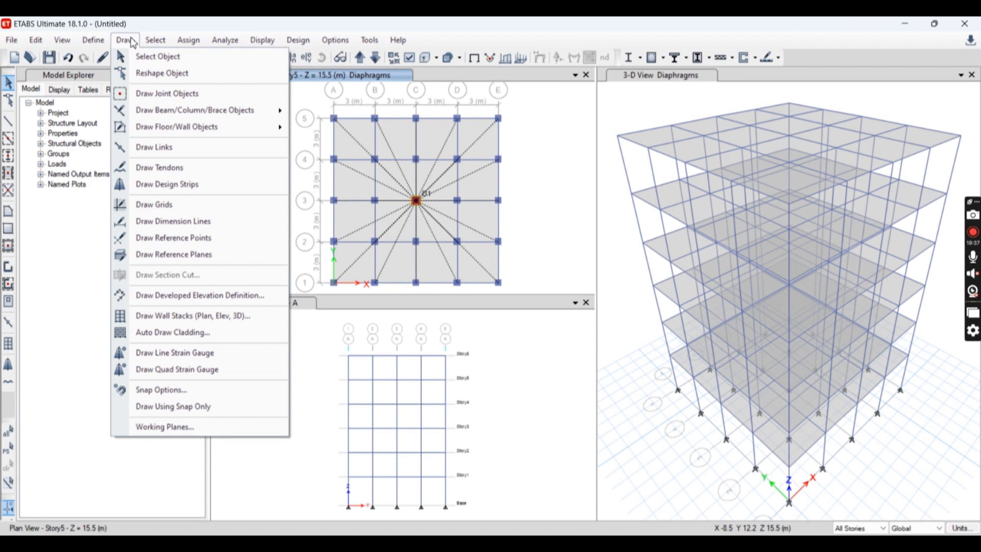
{"action": "left_click", "coordinate": [488, 174]}
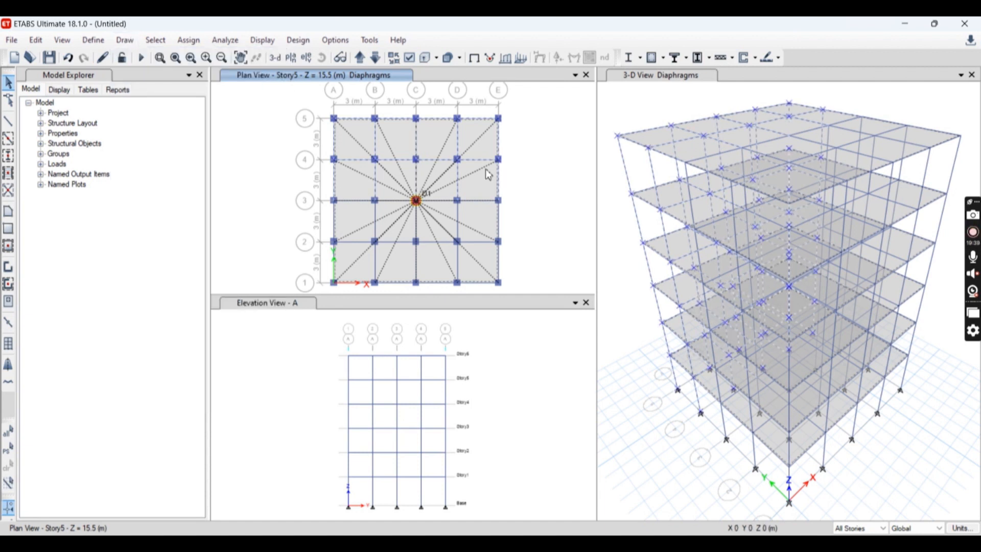
{"action": "left_click", "coordinate": [155, 40]}
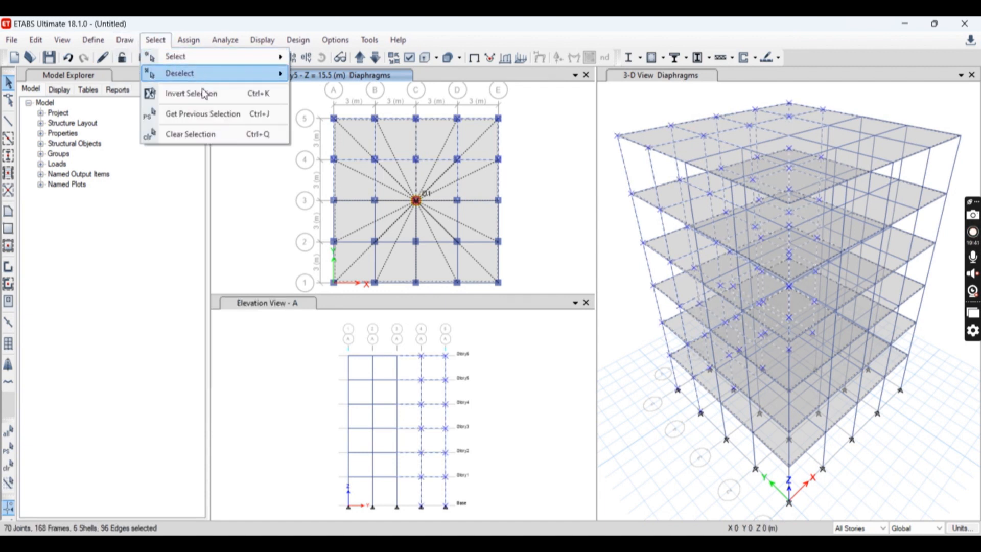
{"action": "left_click", "coordinate": [224, 207]}
{"action": "left_click", "coordinate": [191, 42]}
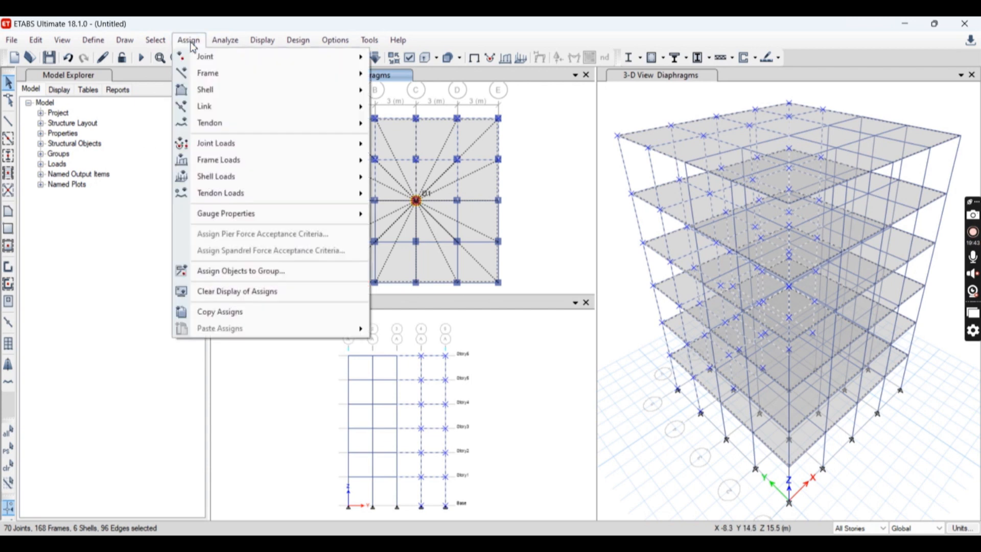
{"action": "mouse_move", "coordinate": [211, 62]}
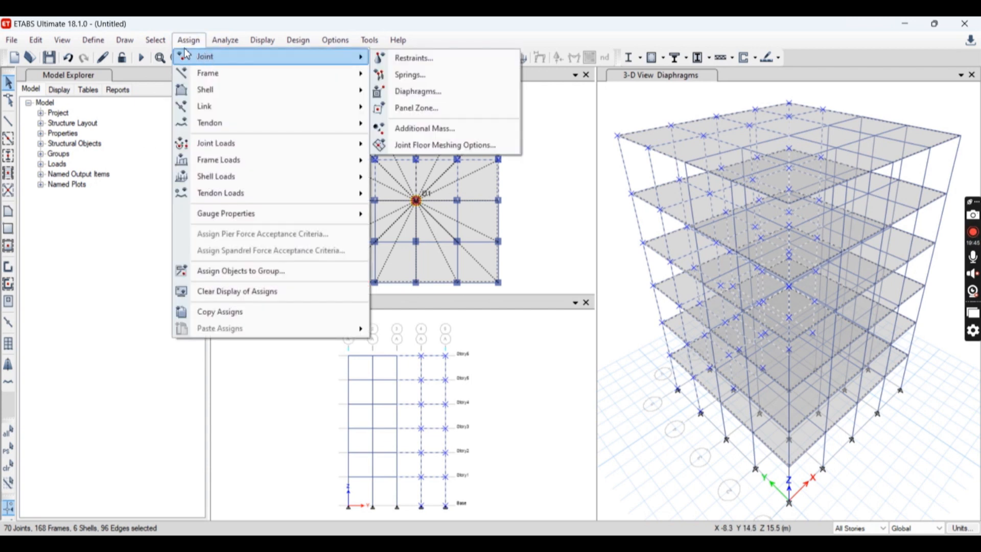
{"action": "left_click", "coordinate": [409, 58]}
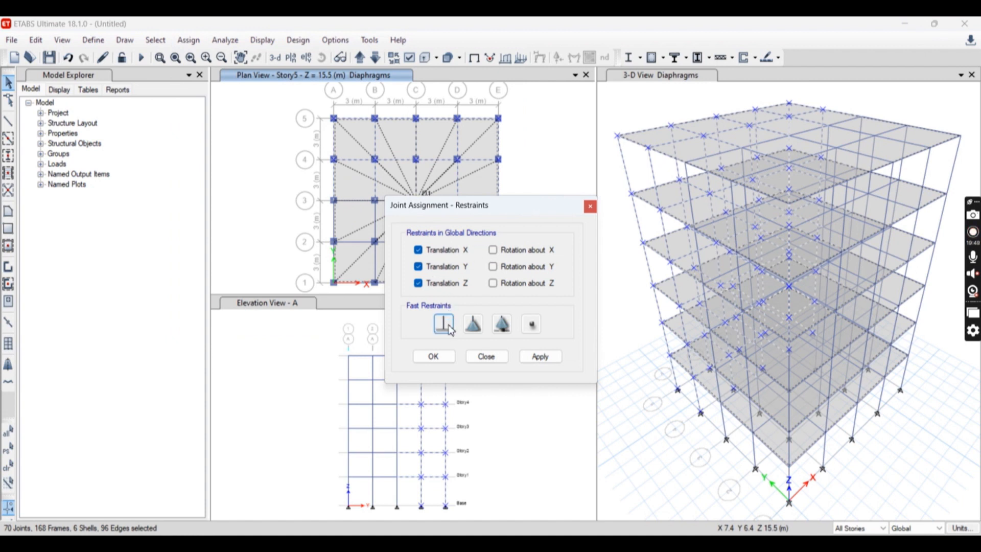
{"action": "left_click_drag", "start_coordinate": [495, 215], "coordinate": [626, 237]}
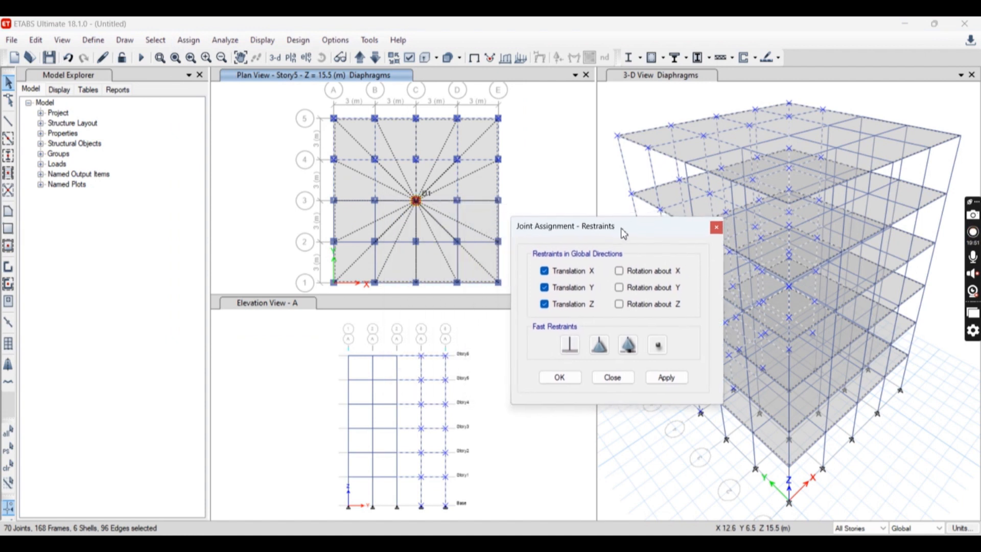
{"action": "left_click", "coordinate": [723, 229]}
{"action": "key", "text": "Escape"}
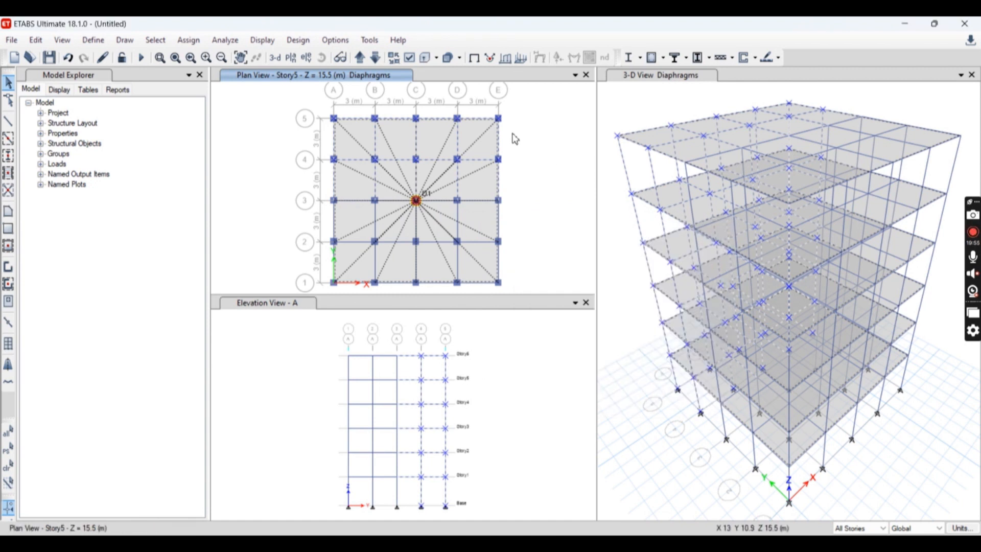
Show the Base level in plan, limit the selection scope to One Story, and select only the base joints
{"action": "left_click", "coordinate": [360, 57]}
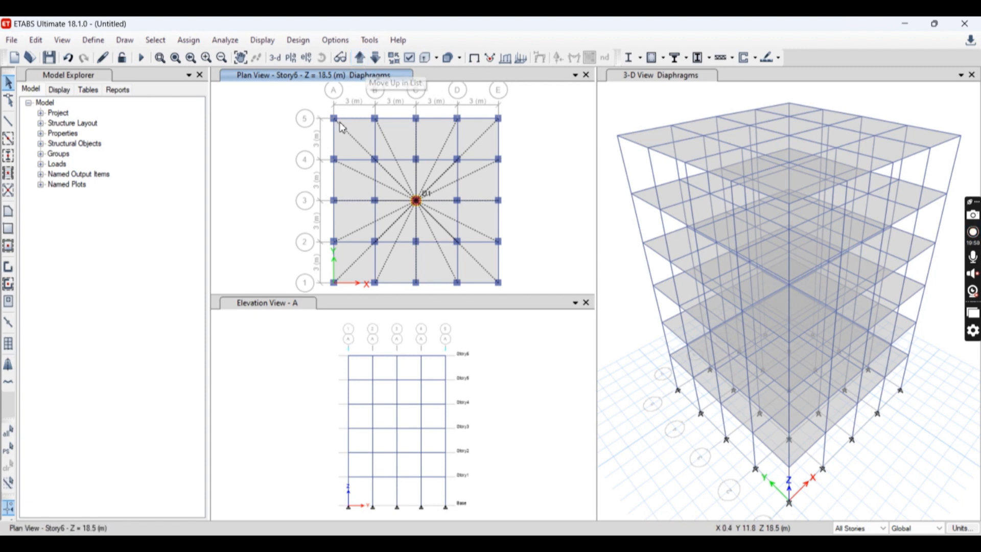
{"action": "left_click", "coordinate": [360, 57]}
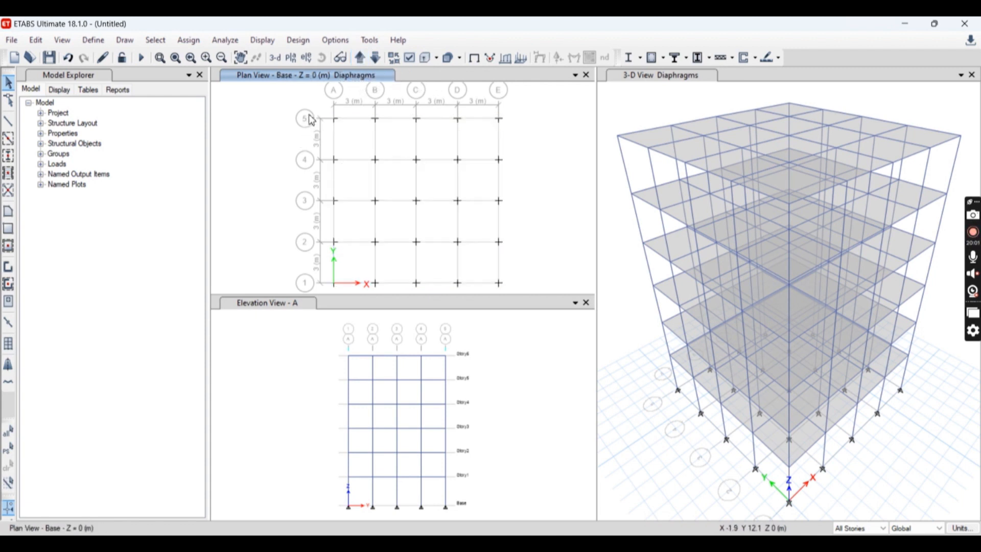
{"action": "left_click_drag", "start_coordinate": [313, 105], "coordinate": [513, 290]}
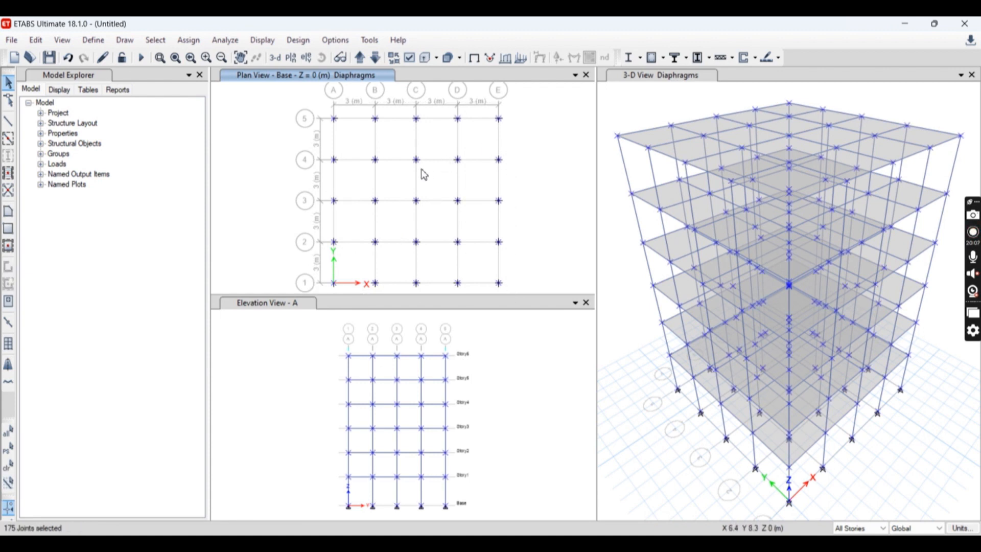
{"action": "left_click", "coordinate": [865, 530]}
{"action": "left_click", "coordinate": [861, 539]}
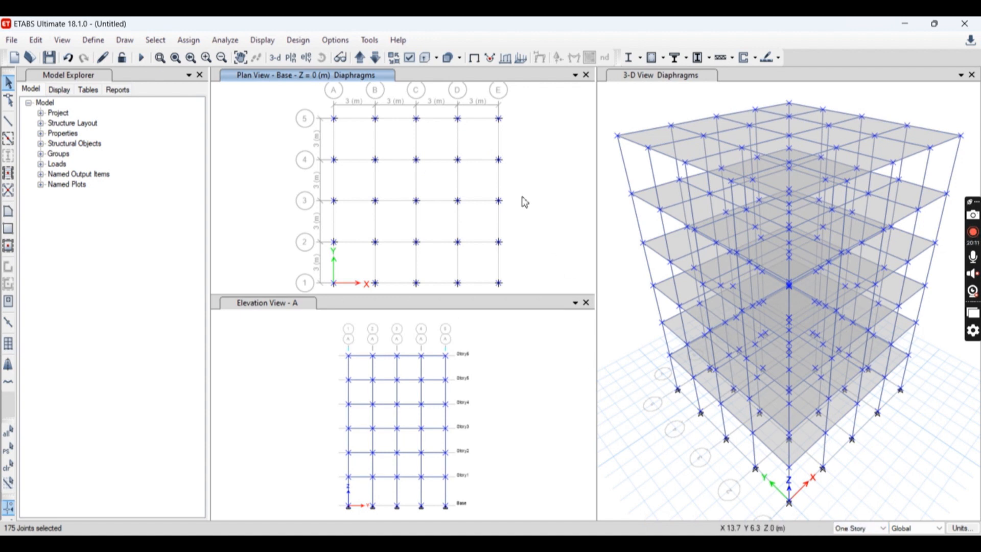
{"action": "key", "text": "ctrl+q"}
{"action": "left_click_drag", "start_coordinate": [322, 105], "coordinate": [516, 290]}
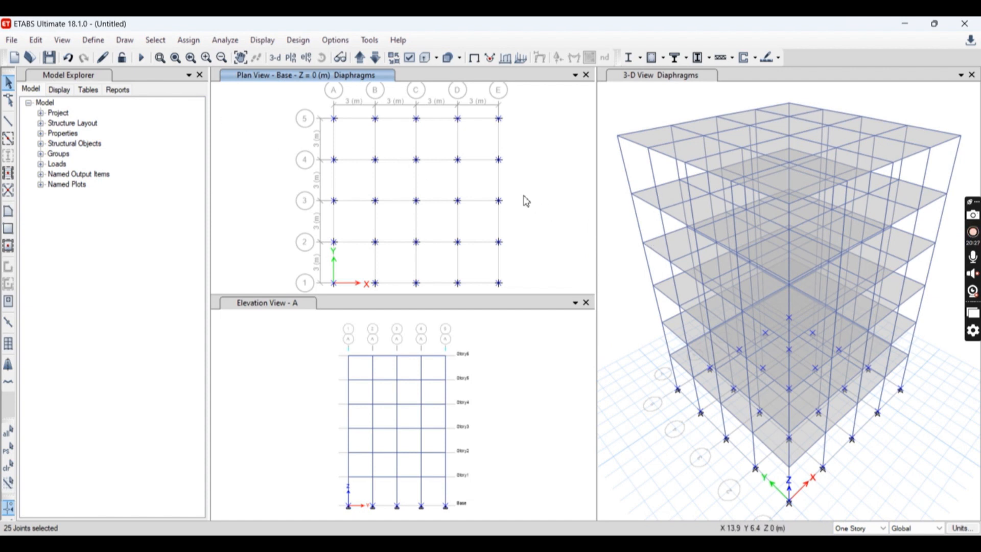
Assign fixed restraints to the selected base joints, restraining translation and rotation in X, Y and Z
{"action": "left_click", "coordinate": [188, 41]}
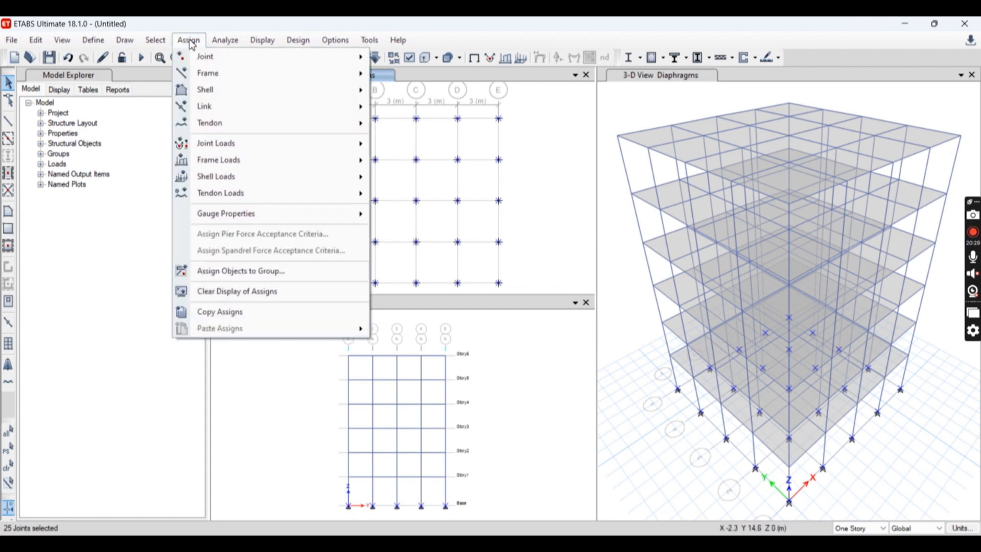
{"action": "mouse_move", "coordinate": [216, 57]}
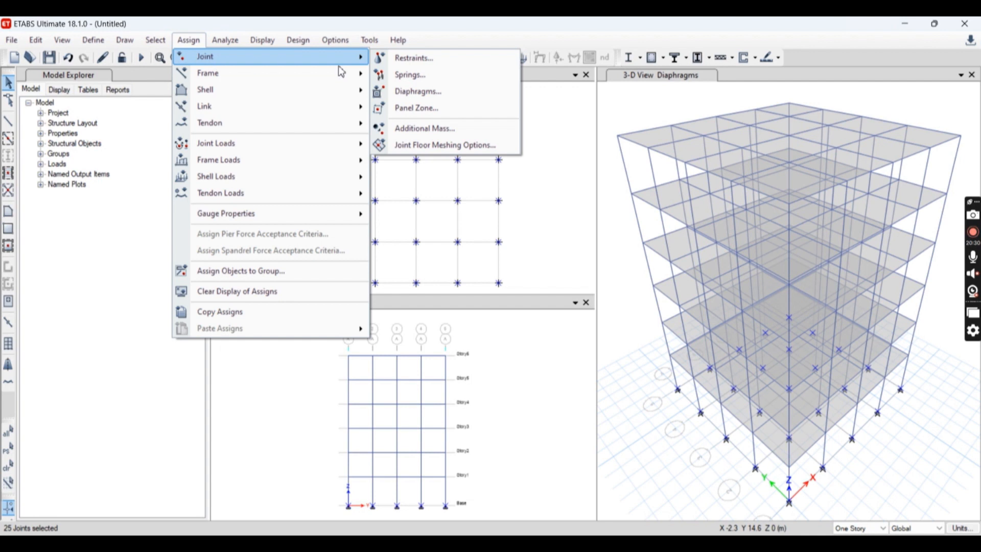
{"action": "left_click", "coordinate": [403, 58]}
{"action": "left_click", "coordinate": [576, 346]}
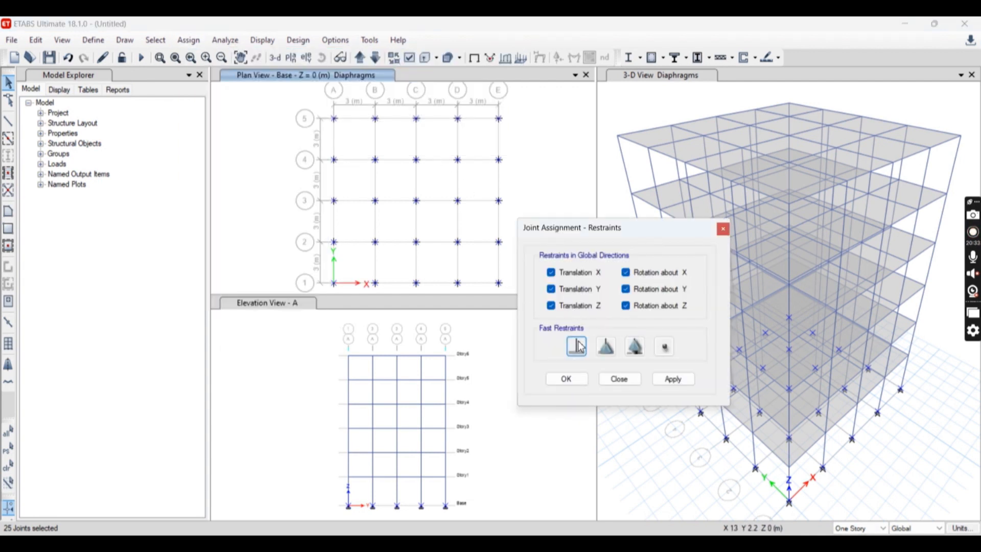
{"action": "left_click", "coordinate": [658, 383]}
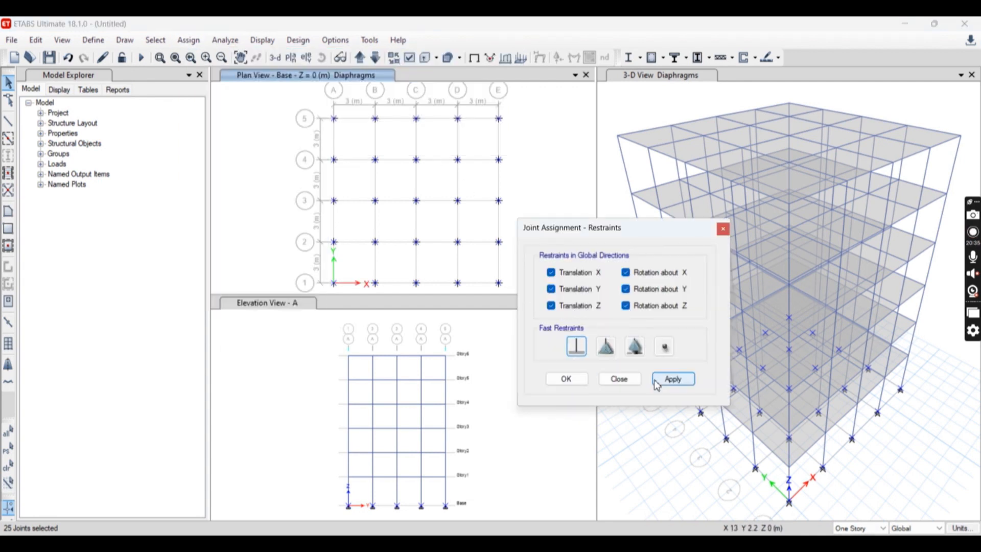
{"action": "left_click", "coordinate": [566, 379]}
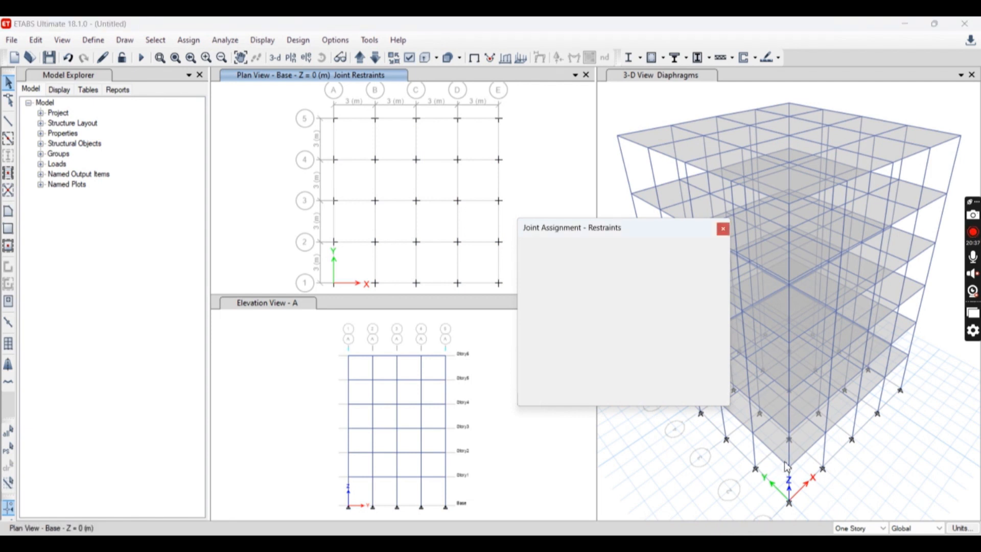
{"action": "scroll", "coordinate": [769, 488], "scroll_direction": "up", "scroll_amount": 5}
{"action": "scroll", "coordinate": [723, 427], "scroll_direction": "down", "scroll_amount": 3}
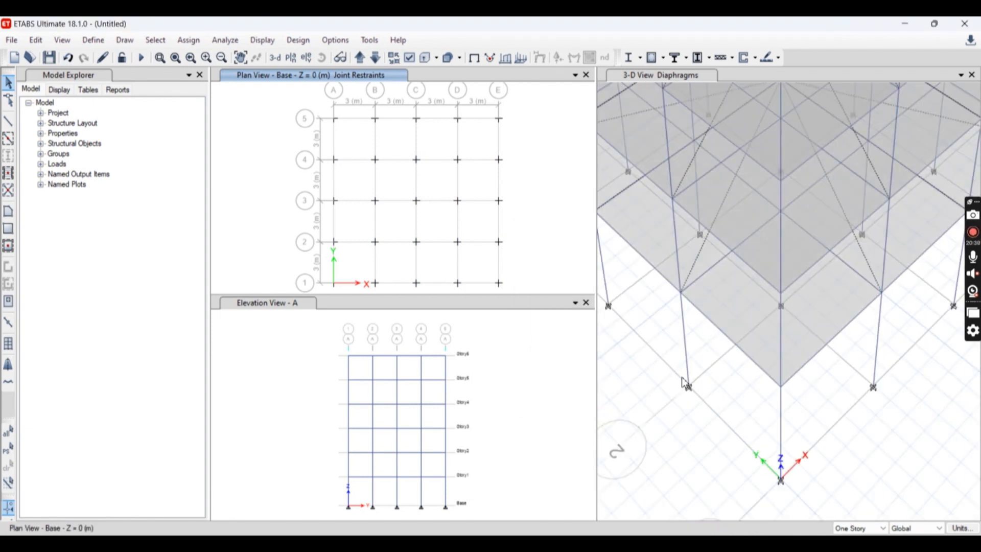
{"action": "scroll", "coordinate": [688, 394], "scroll_direction": "down", "scroll_amount": 4}
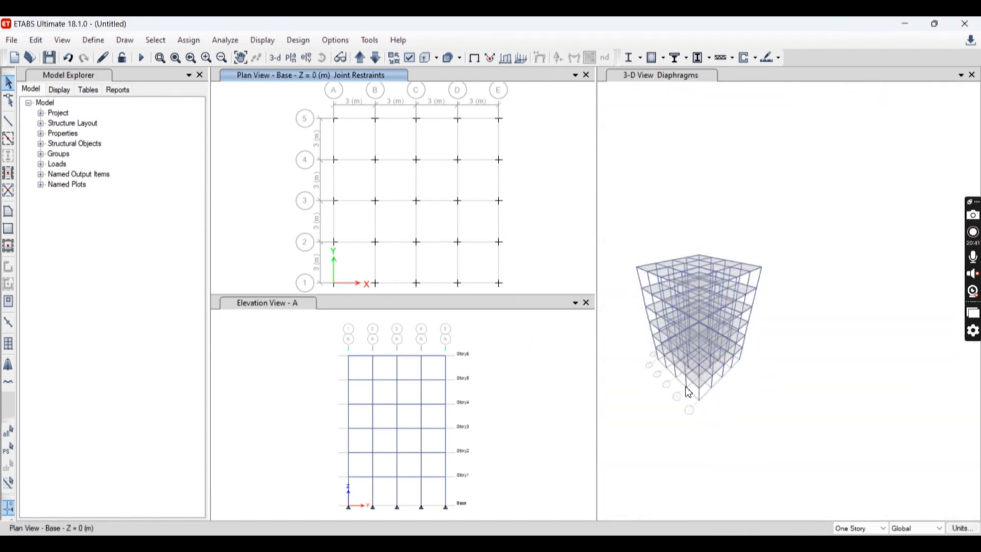
{"action": "scroll", "coordinate": [665, 368], "scroll_direction": "up", "scroll_amount": 3}
{"action": "scroll", "coordinate": [626, 337], "scroll_direction": "down", "scroll_amount": 4}
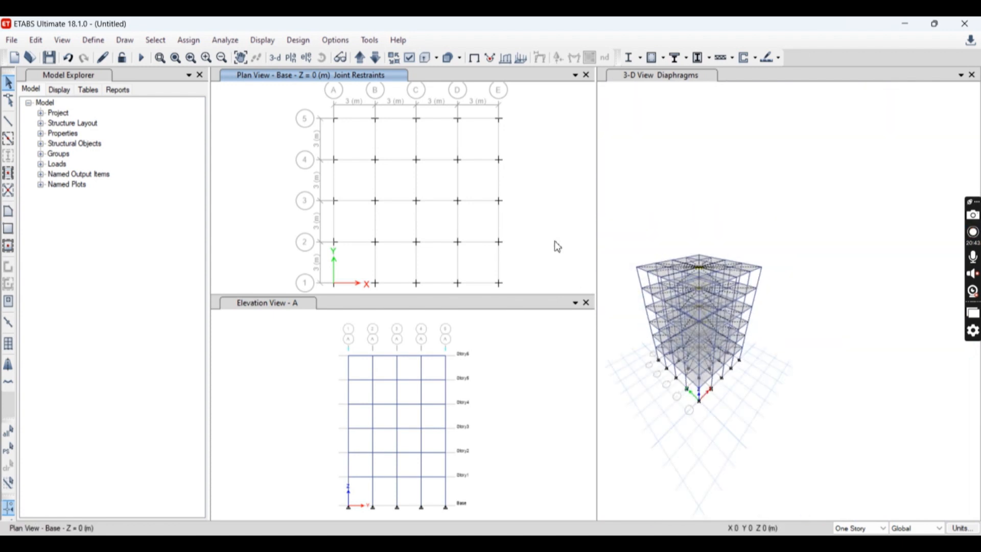
Review the joint, frame and shell load options, including the uniform shell load settings for the Dead pattern, without assigning a load
{"action": "left_click", "coordinate": [189, 40]}
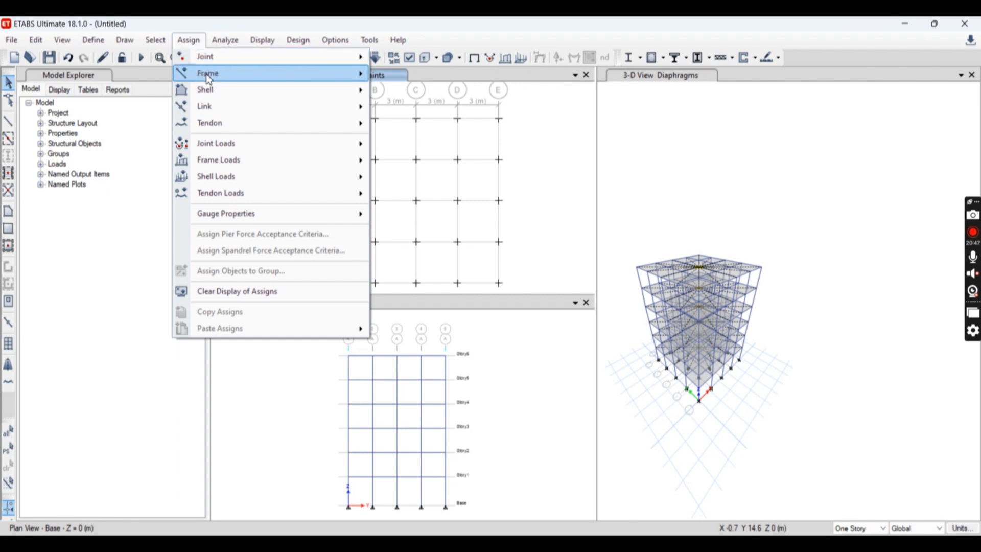
{"action": "mouse_move", "coordinate": [228, 143]}
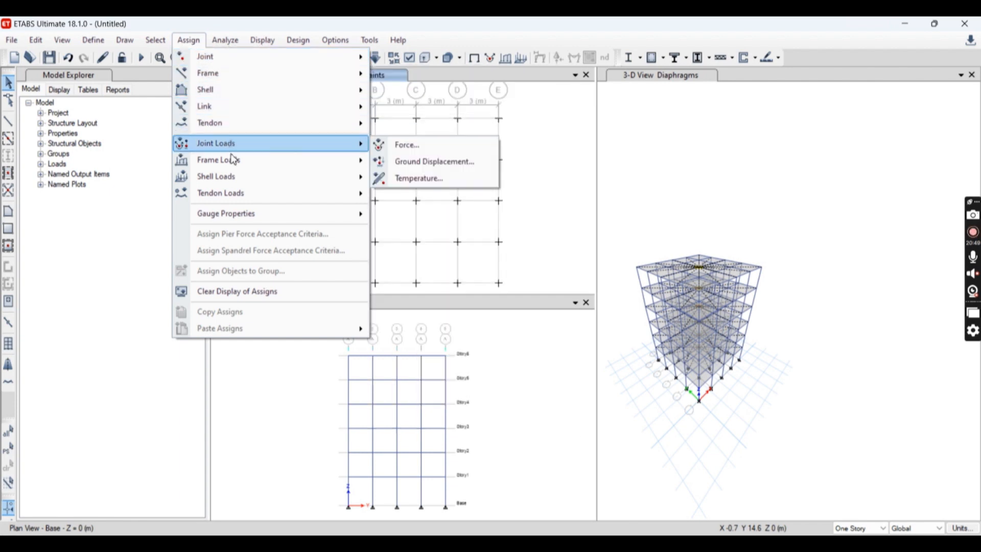
{"action": "mouse_move", "coordinate": [235, 162]}
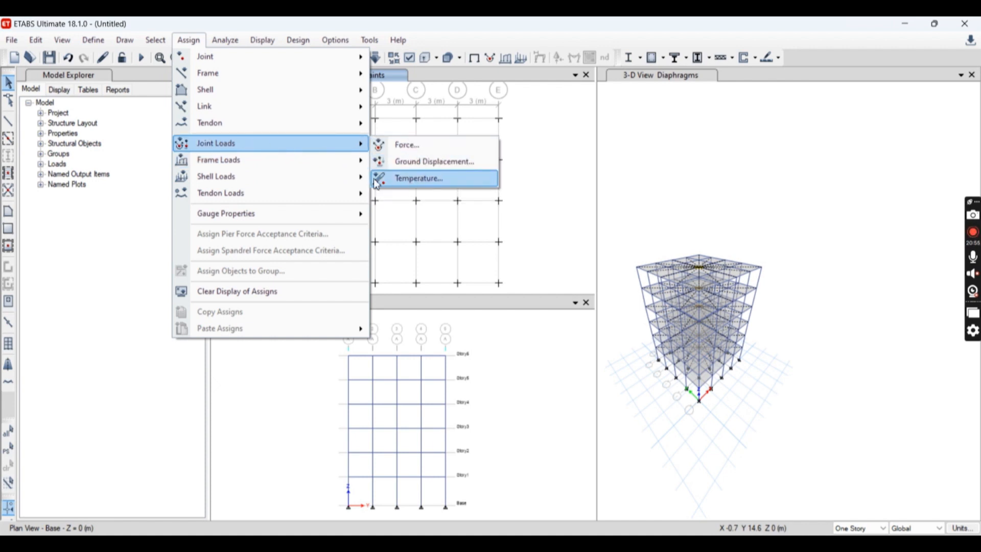
{"action": "mouse_move", "coordinate": [279, 167]}
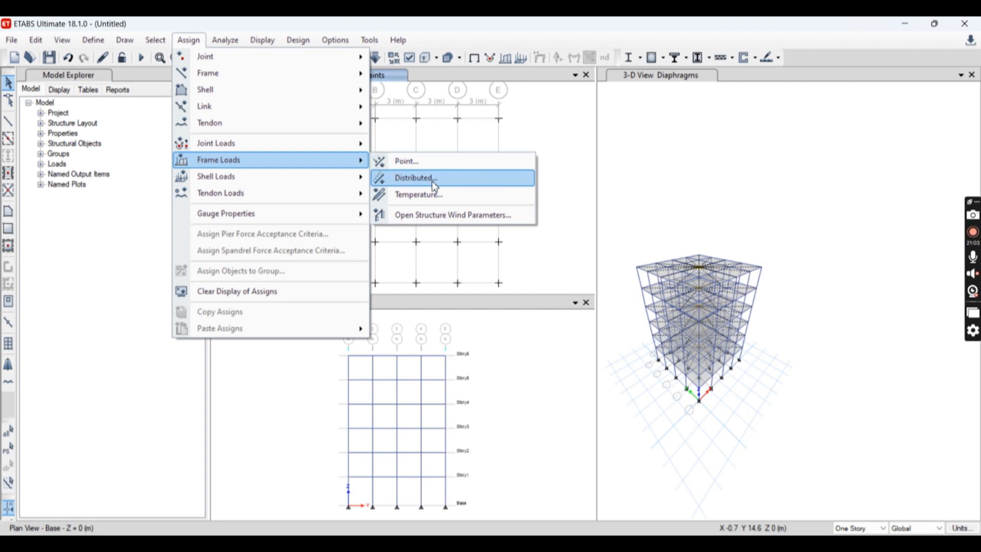
{"action": "mouse_move", "coordinate": [318, 176]}
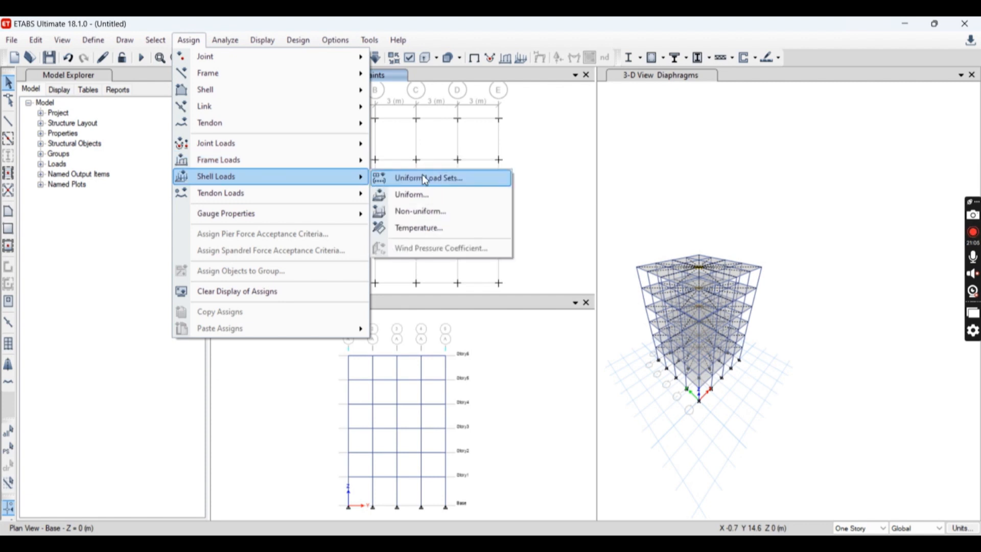
{"action": "left_click", "coordinate": [449, 205]}
{"action": "left_click_drag", "start_coordinate": [449, 219], "coordinate": [514, 202]}
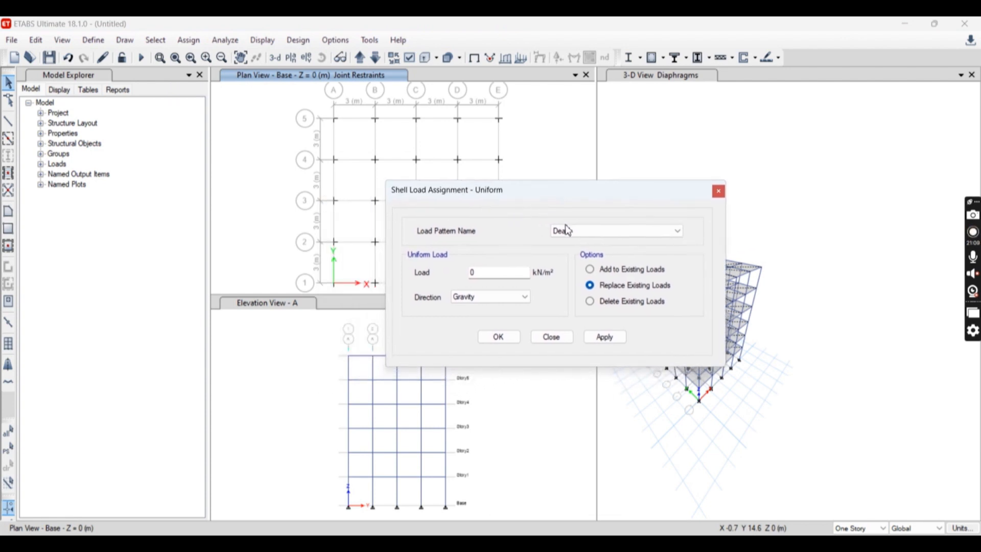
{"action": "double_click", "coordinate": [474, 272]}
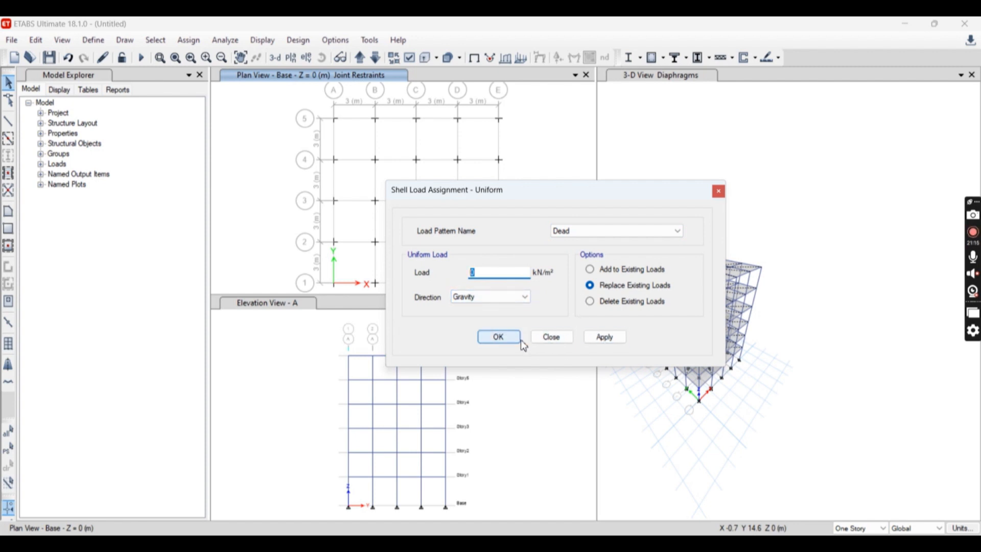
{"action": "left_click", "coordinate": [549, 340]}
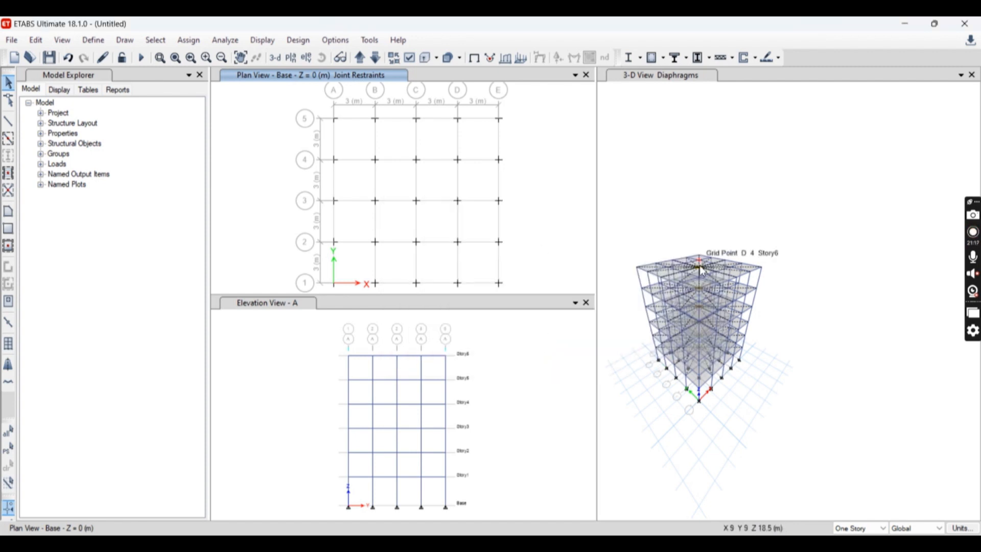
{"action": "scroll", "coordinate": [453, 245], "scroll_direction": "down", "scroll_amount": 3}
{"action": "scroll", "coordinate": [432, 221], "scroll_direction": "up", "scroll_amount": 3}
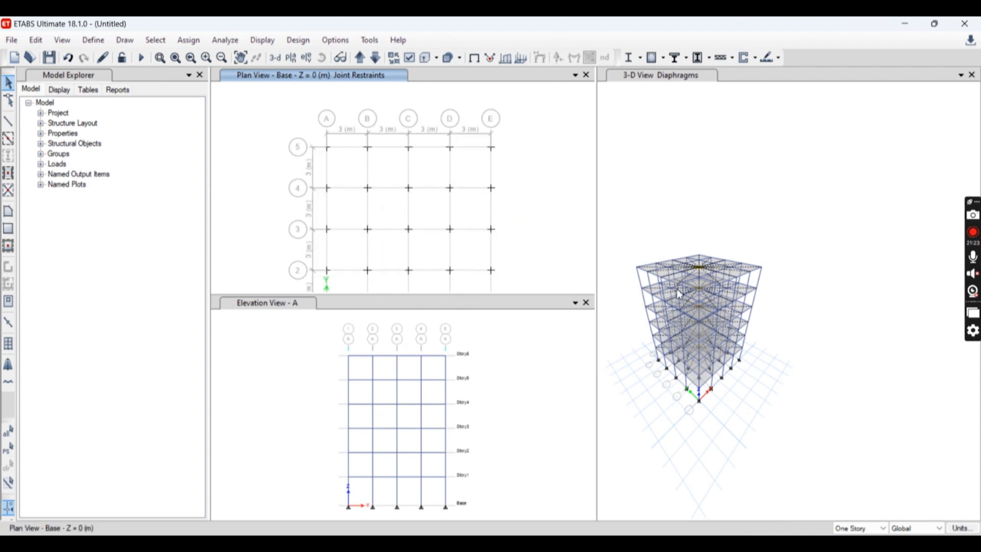
{"action": "scroll", "coordinate": [679, 296], "scroll_direction": "down", "scroll_amount": 4}
{"action": "scroll", "coordinate": [679, 297], "scroll_direction": "up", "scroll_amount": 4}
{"action": "middle_click_drag", "start_coordinate": [360, 210], "coordinate": [368, 180]}
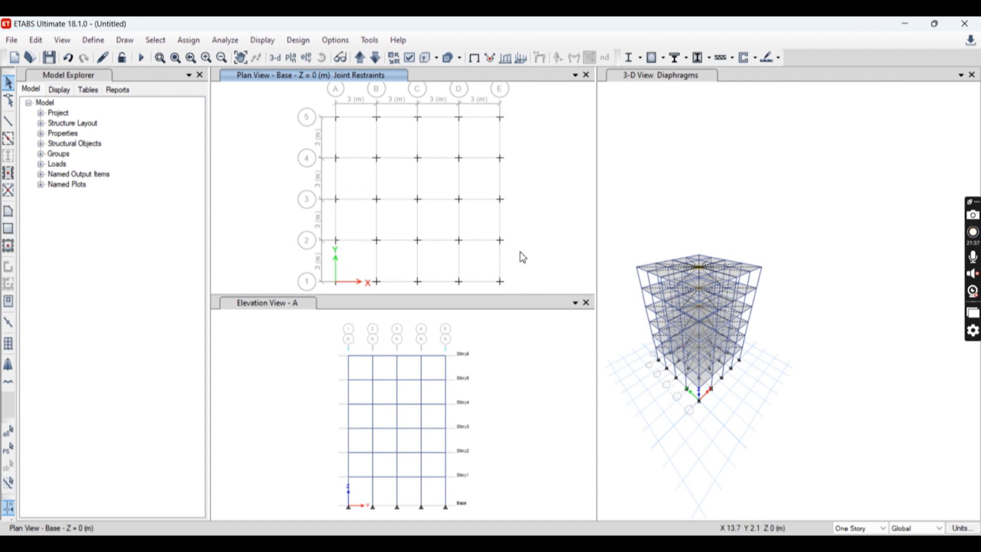
Render the 3-D view with ray tracing, using High antialiasing and Parallel Processing
{"action": "left_click", "coordinate": [671, 184]}
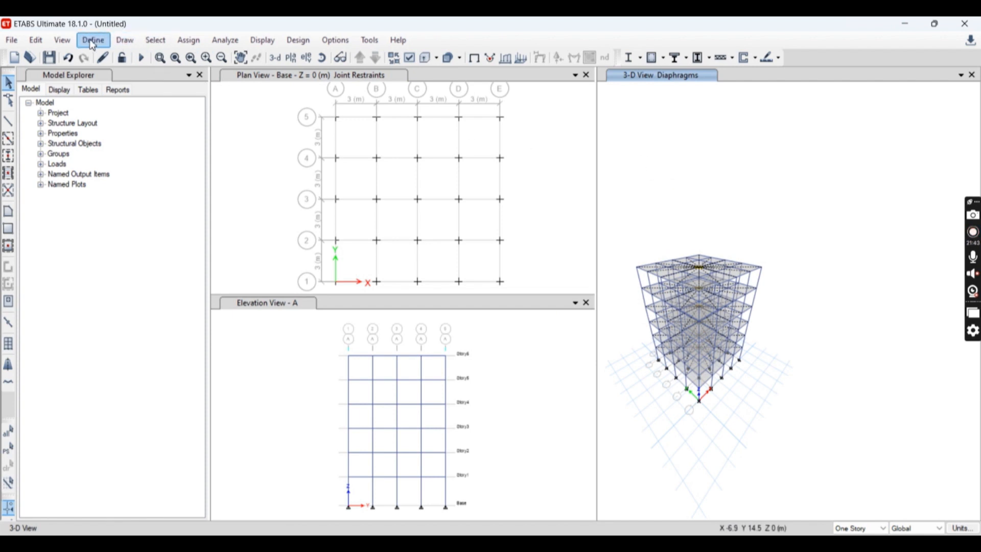
{"action": "left_click", "coordinate": [62, 40]}
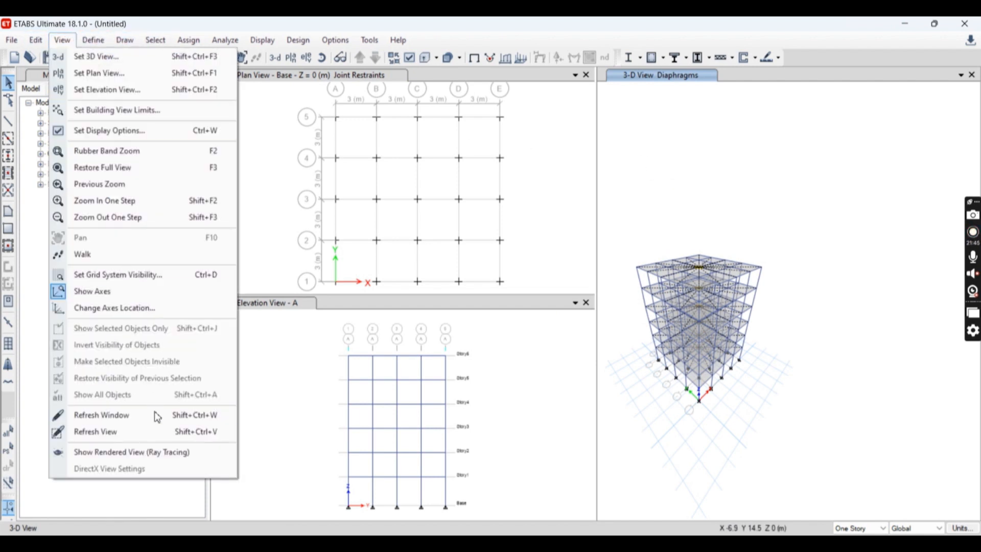
{"action": "left_click", "coordinate": [163, 451]}
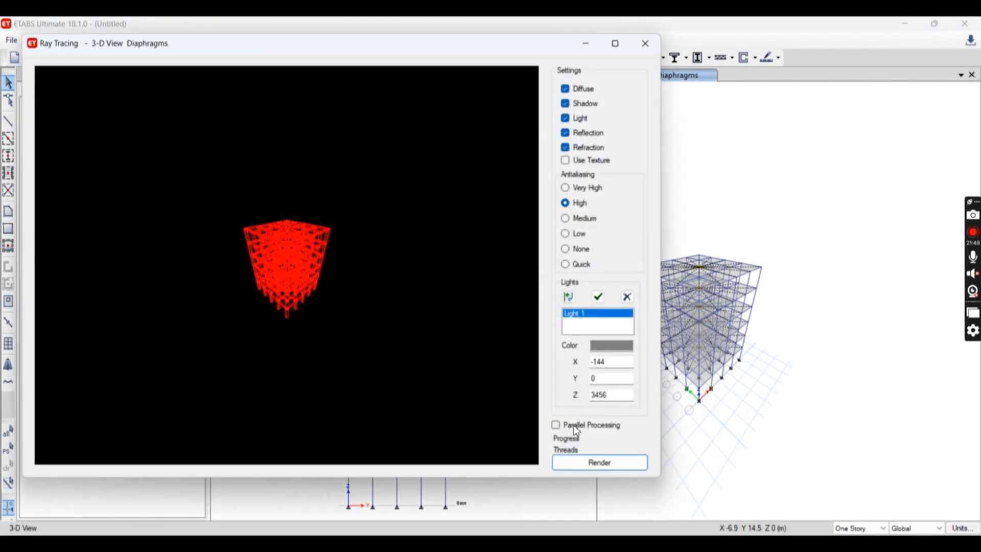
{"action": "left_click", "coordinate": [583, 461]}
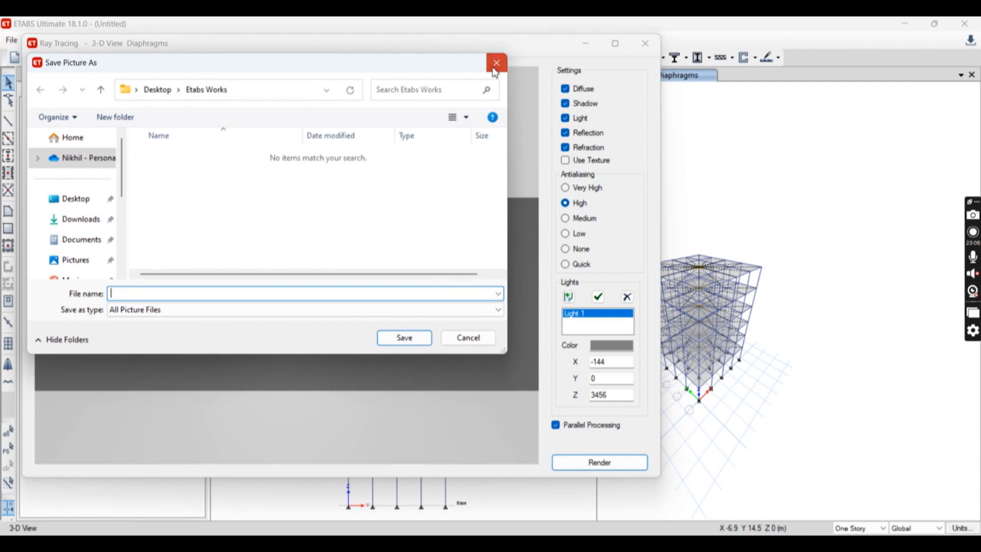
Leave the ray-traced rendering without saving a picture and inspect the six-story model in the 3-D view
{"action": "left_click", "coordinate": [496, 64]}
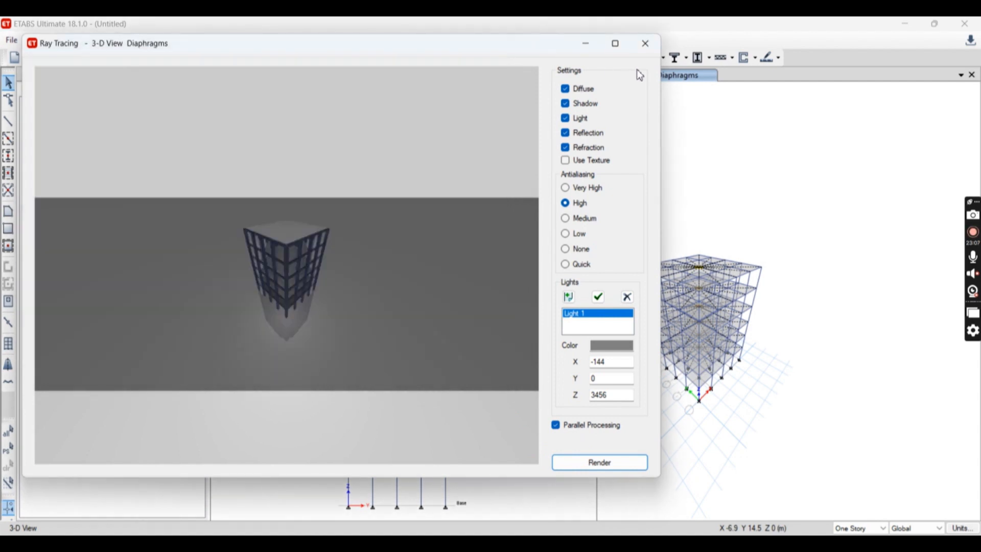
{"action": "left_click", "coordinate": [645, 44]}
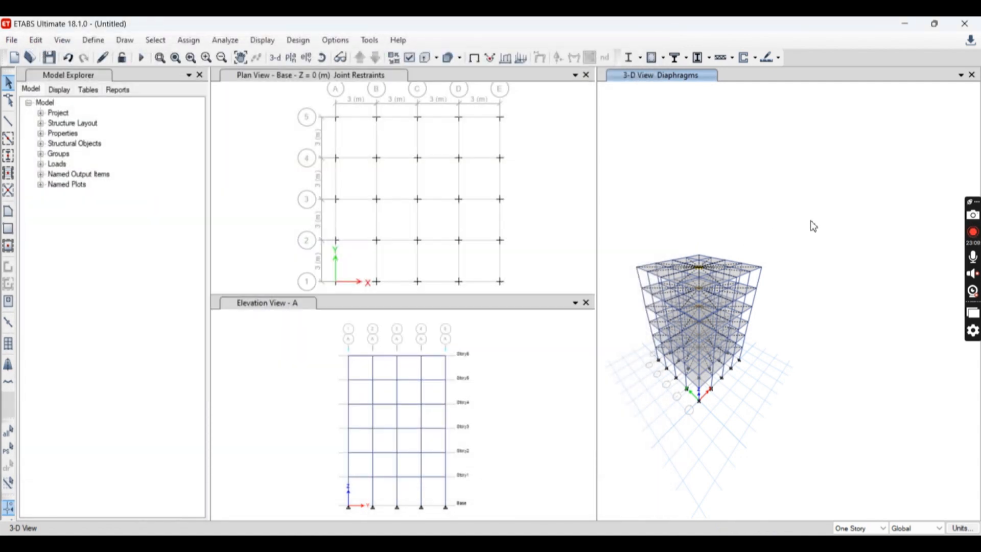
{"action": "middle_click_drag", "start_coordinate": [824, 266], "coordinate": [870, 235]}
{"action": "scroll", "coordinate": [740, 272], "scroll_direction": "up", "scroll_amount": 5}
{"action": "scroll", "coordinate": [737, 272], "scroll_direction": "down", "scroll_amount": 5}
{"action": "middle_click_drag", "start_coordinate": [740, 276], "coordinate": [831, 278]}
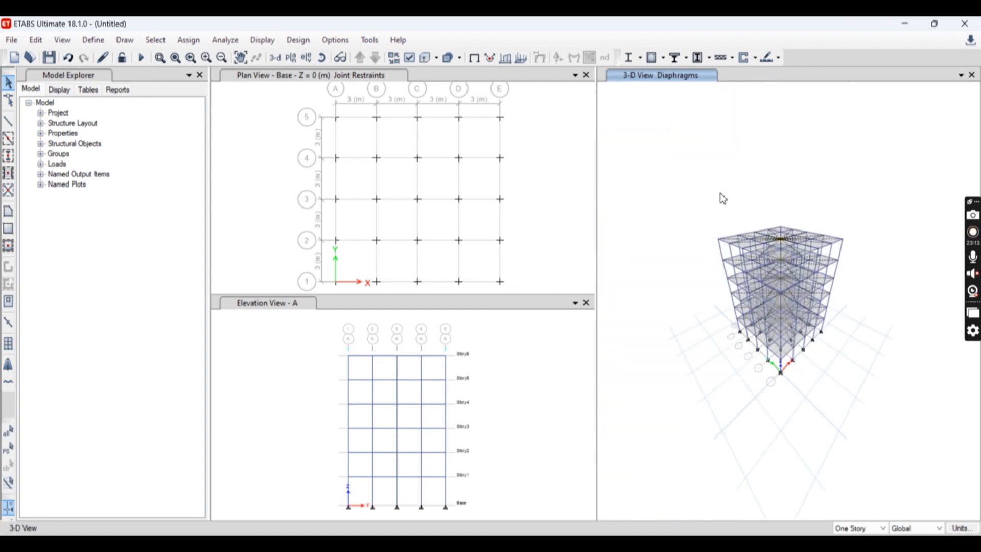
Try to use the extruded view for frame objects in the 3-D view
{"action": "left_click", "coordinate": [436, 58]}
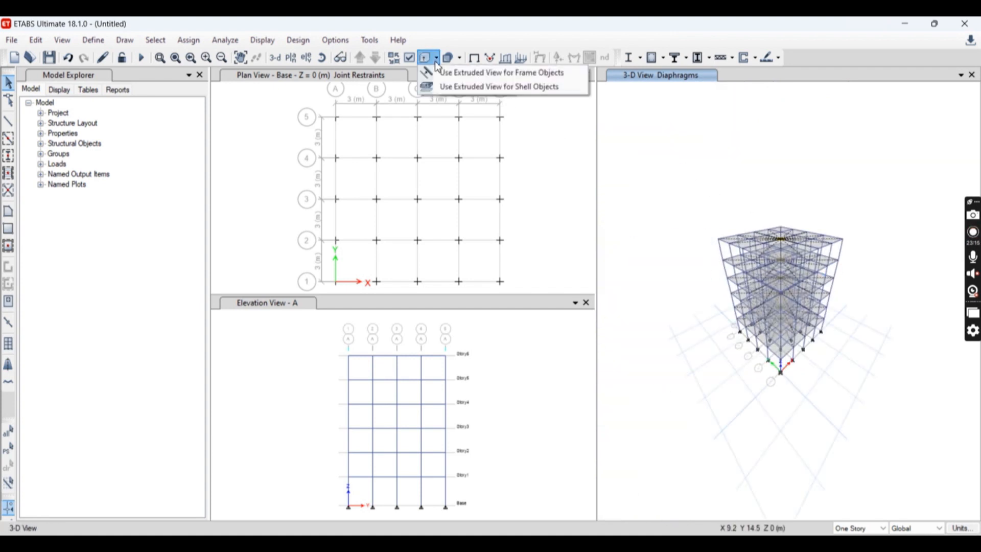
{"action": "left_click", "coordinate": [450, 70]}
{"action": "left_click", "coordinate": [434, 55]}
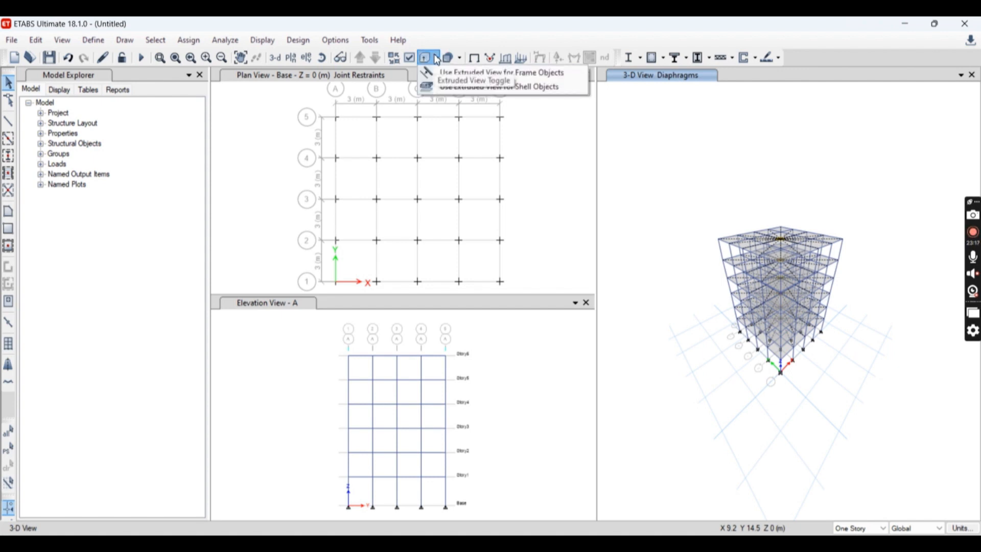
{"action": "left_click", "coordinate": [443, 74]}
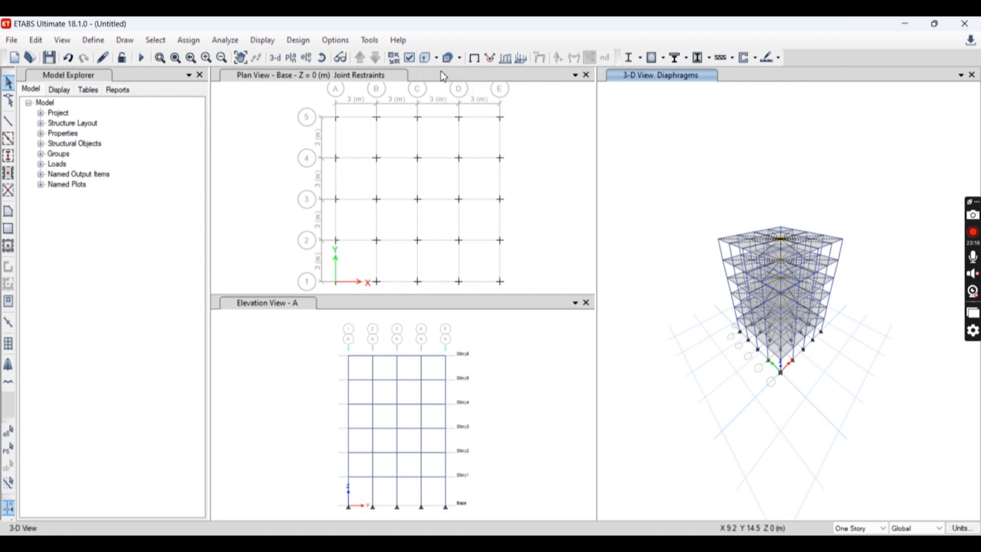
Review the General, Object Assignments and Other Assignments view options, and apply the view settings to all windows
{"action": "left_click", "coordinate": [411, 59]}
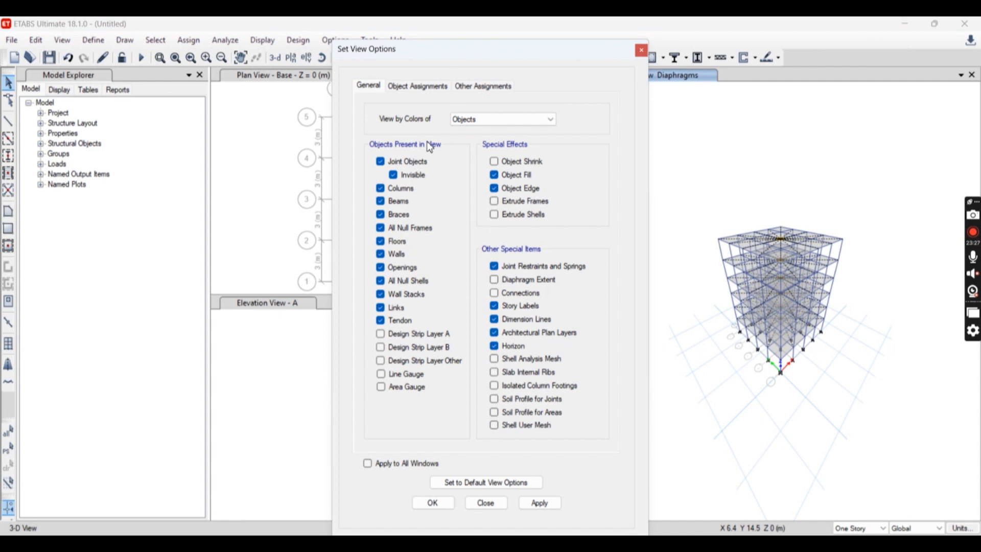
{"action": "left_click", "coordinate": [432, 90]}
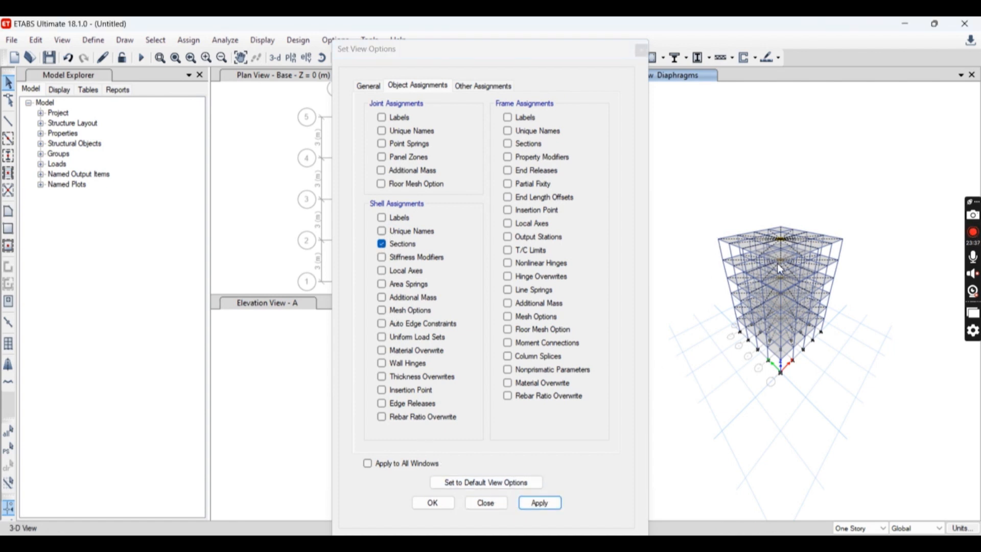
{"action": "scroll", "coordinate": [778, 262], "scroll_direction": "up", "scroll_amount": 5}
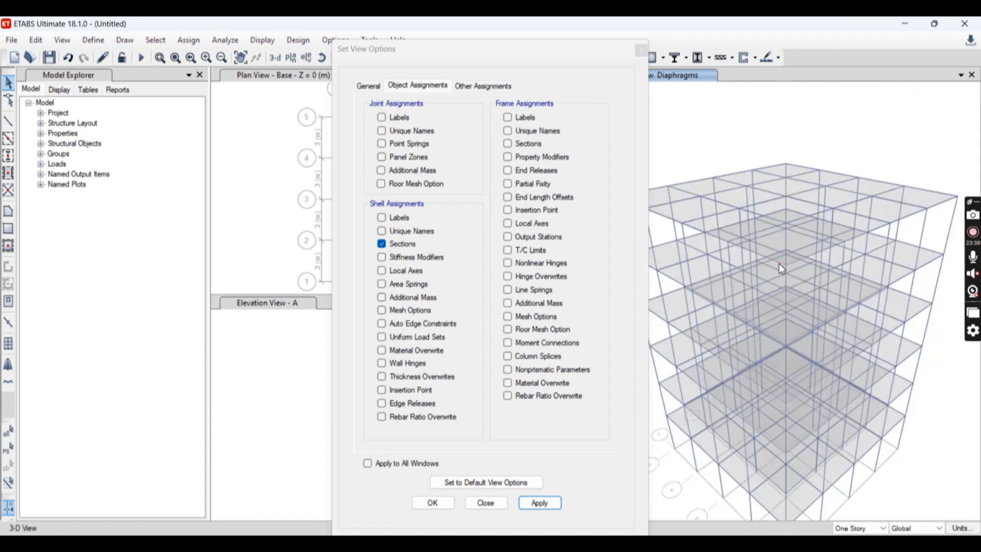
{"action": "left_click", "coordinate": [476, 86]}
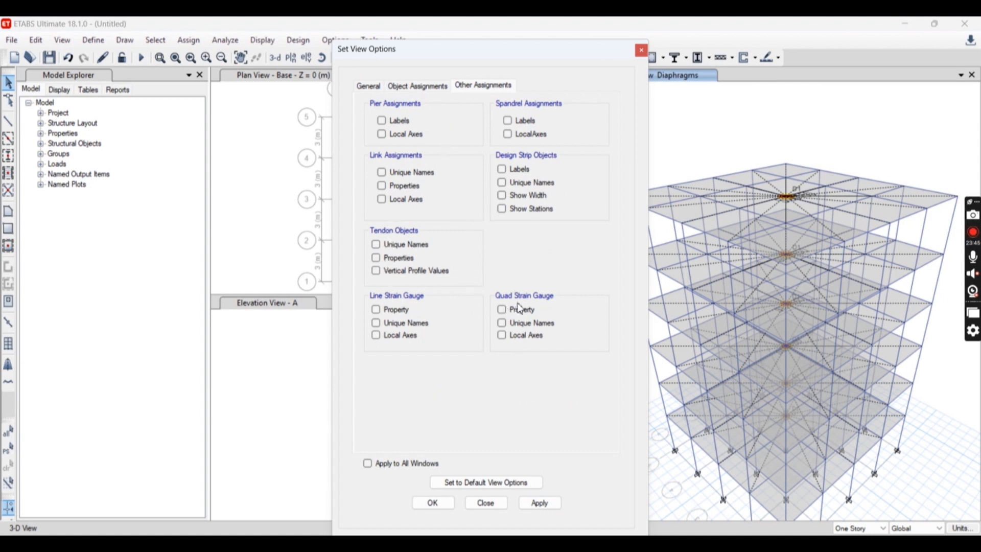
{"action": "left_click", "coordinate": [432, 87]}
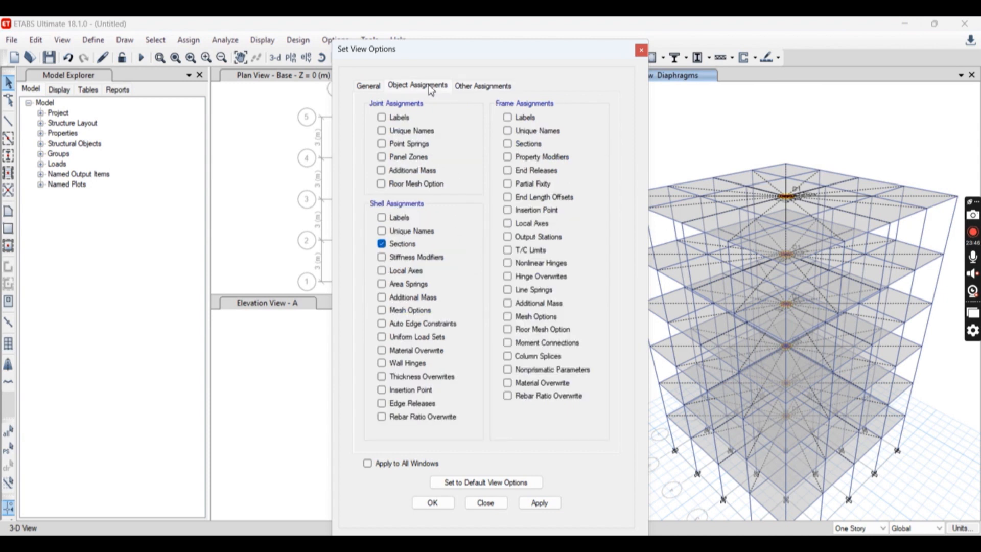
{"action": "left_click", "coordinate": [374, 86]}
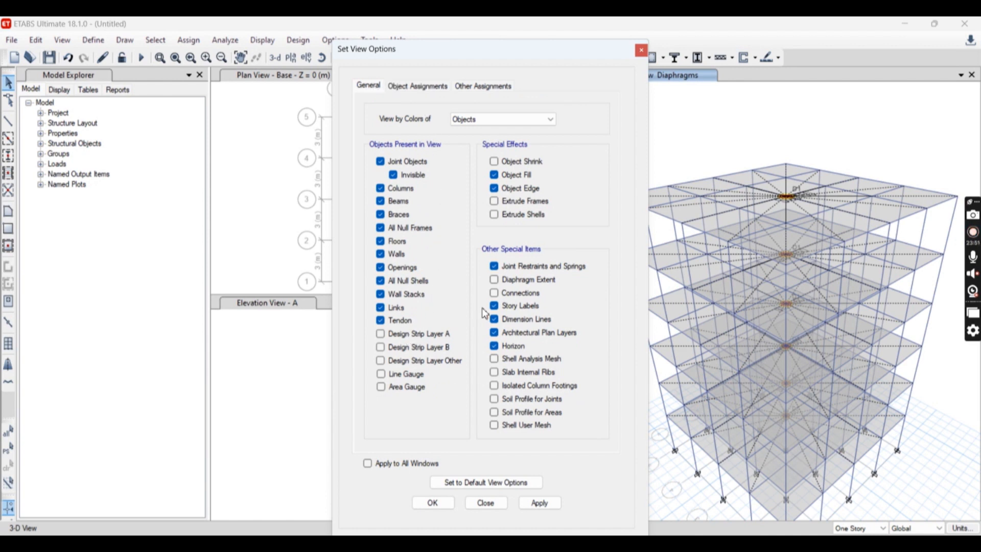
{"action": "left_click", "coordinate": [533, 504]}
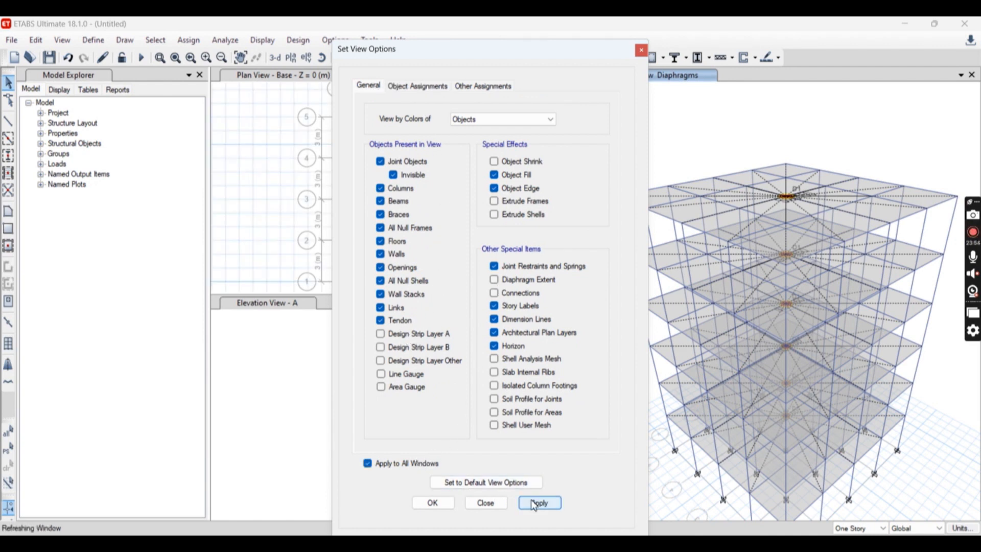
{"action": "left_click", "coordinate": [433, 503]}
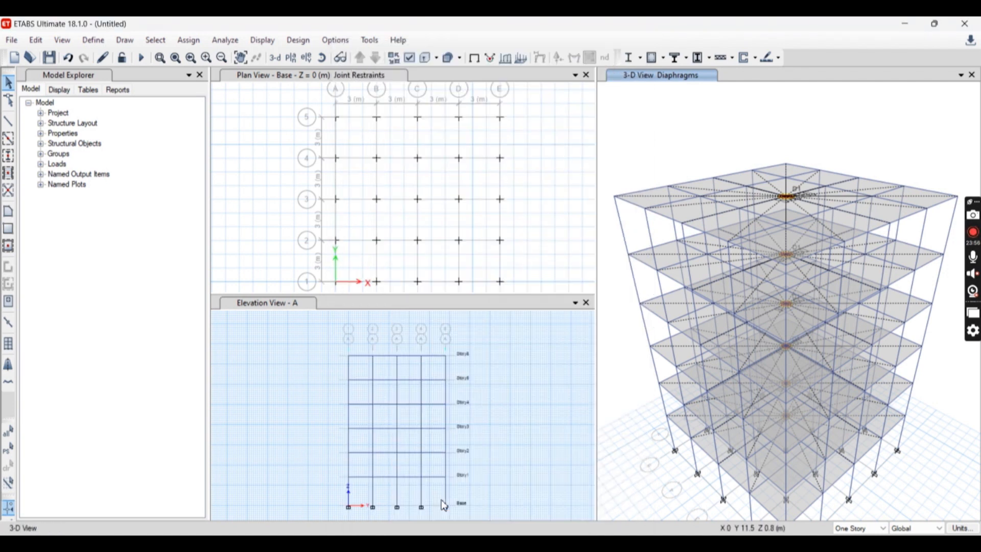
Try the extruded view toggle and the separate frame objects display option on the 3-D view
{"action": "left_click", "coordinate": [520, 201]}
{"action": "left_click", "coordinate": [664, 172]}
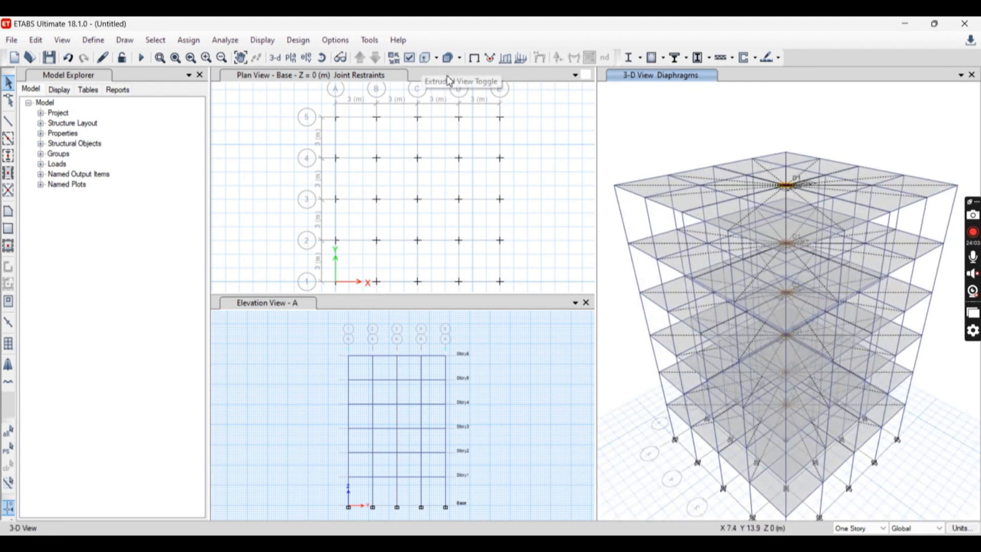
{"action": "left_click", "coordinate": [425, 58]}
{"action": "scroll", "coordinate": [733, 195], "scroll_direction": "up", "scroll_amount": 5}
{"action": "scroll", "coordinate": [732, 196], "scroll_direction": "down", "scroll_amount": 3}
{"action": "middle_click_drag", "start_coordinate": [733, 196], "coordinate": [746, 232]}
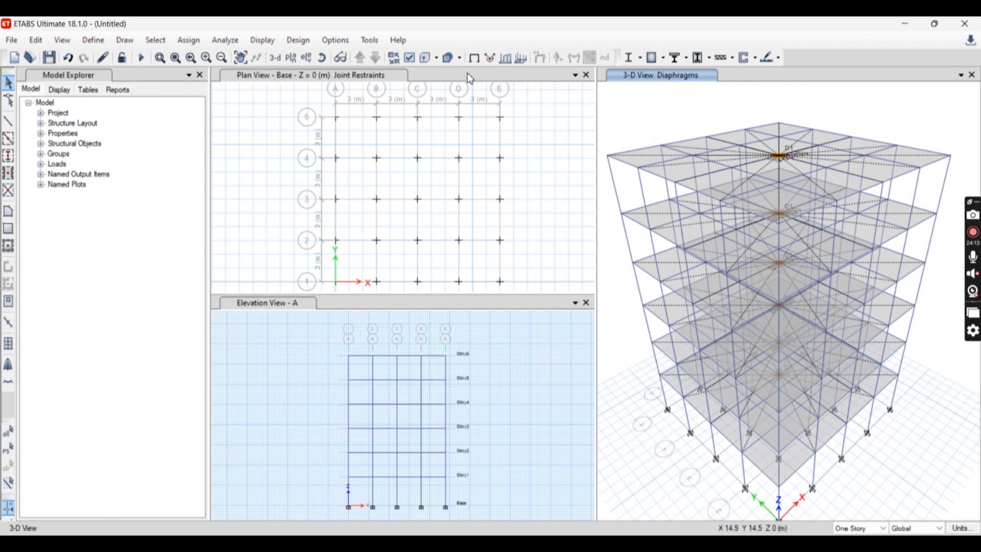
{"action": "left_click", "coordinate": [459, 58]}
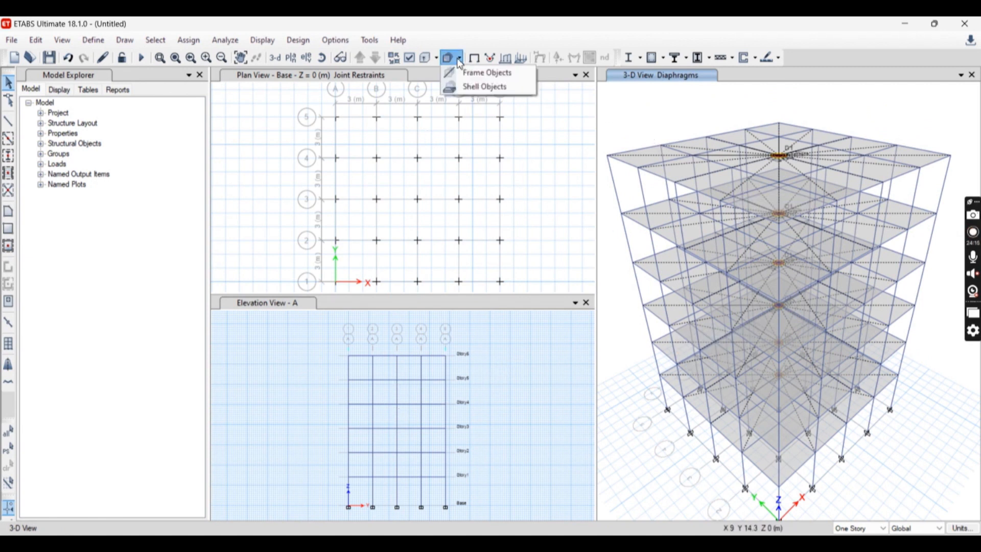
{"action": "left_click", "coordinate": [477, 72]}
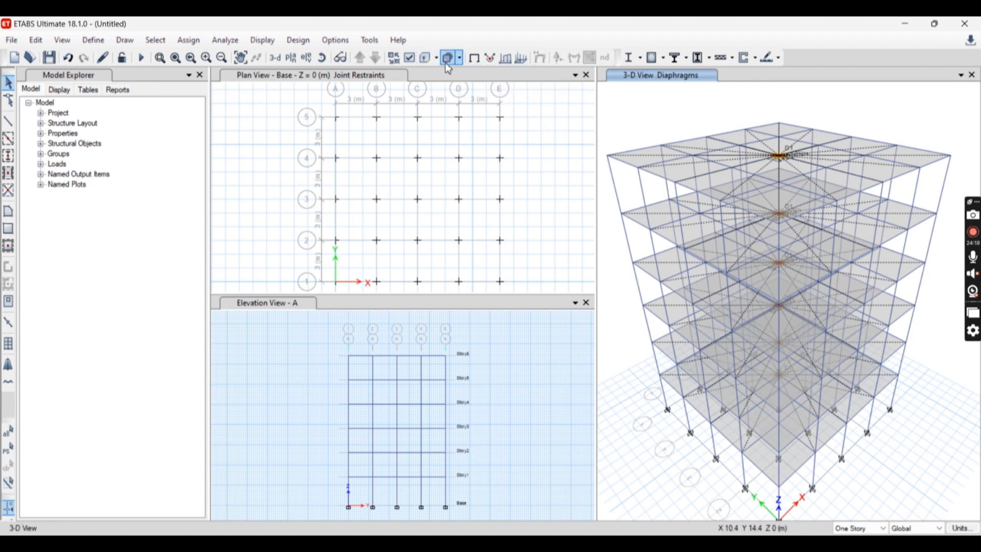
Make Elevation View - A the active view
{"action": "left_click", "coordinate": [555, 130]}
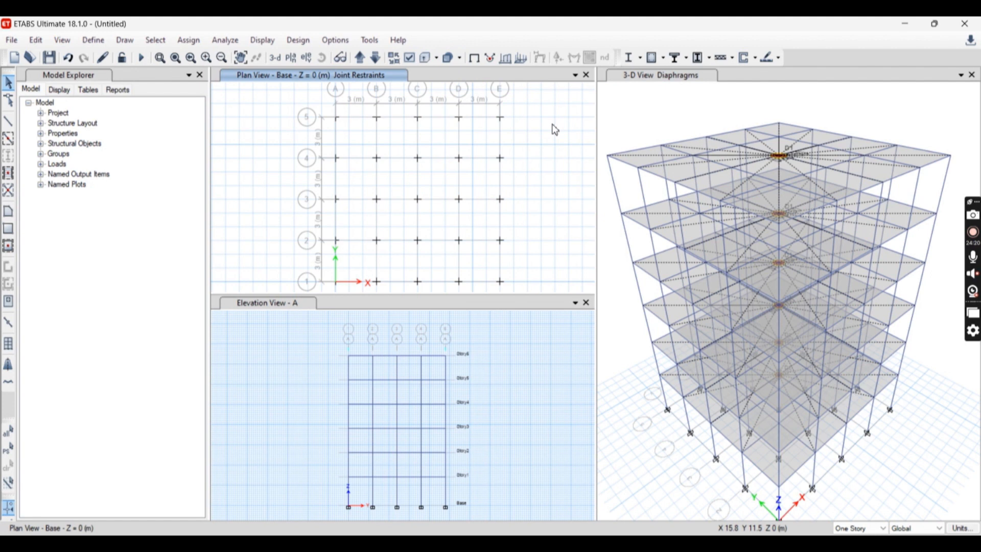
{"action": "left_click", "coordinate": [506, 363]}
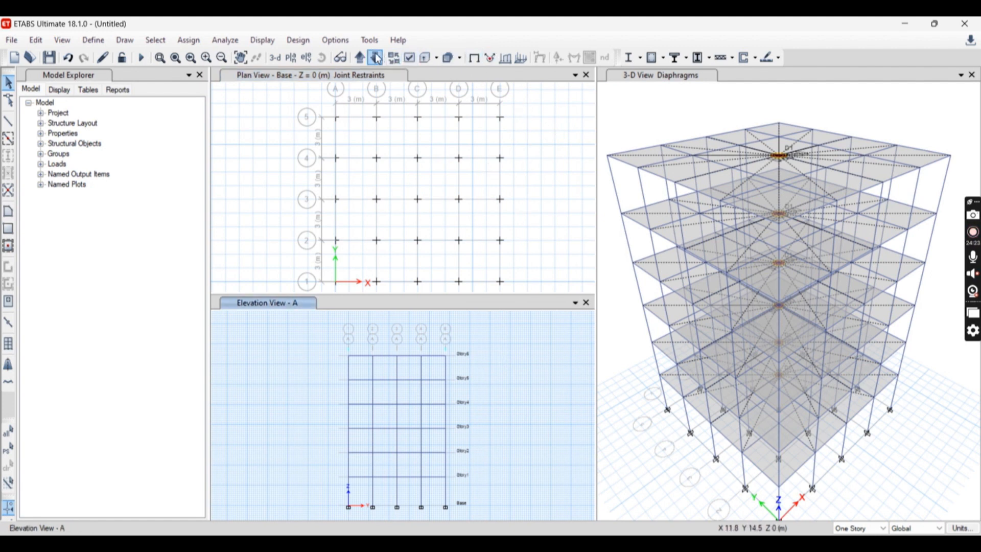